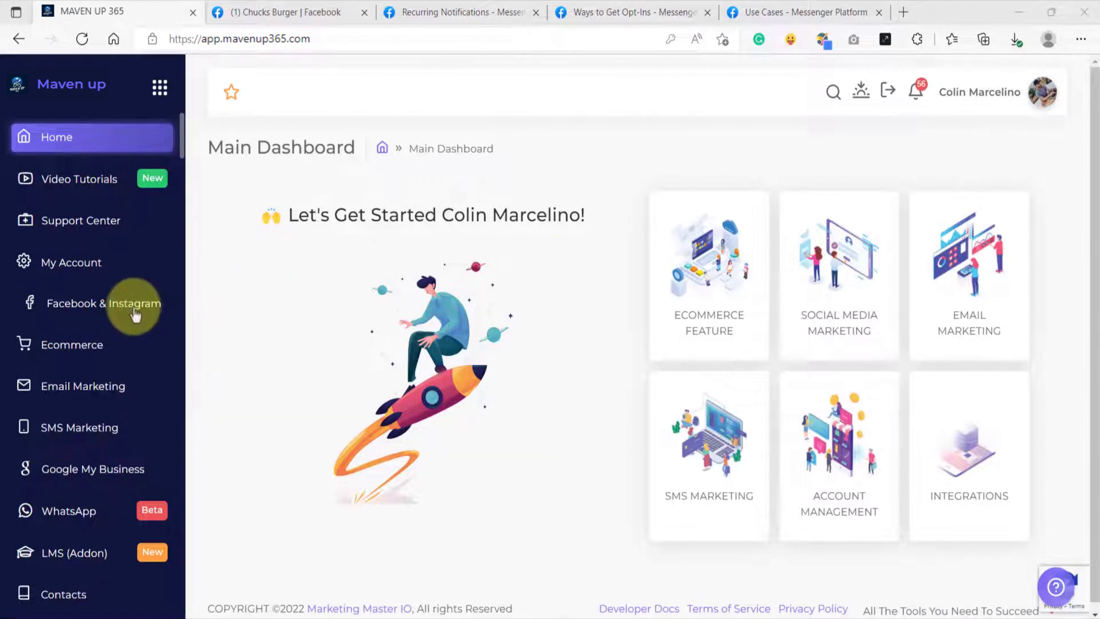
# Step: Open Import Social Media for Facebook & Instagram and review the connected Facebook pages
pyautogui.click(135, 313)
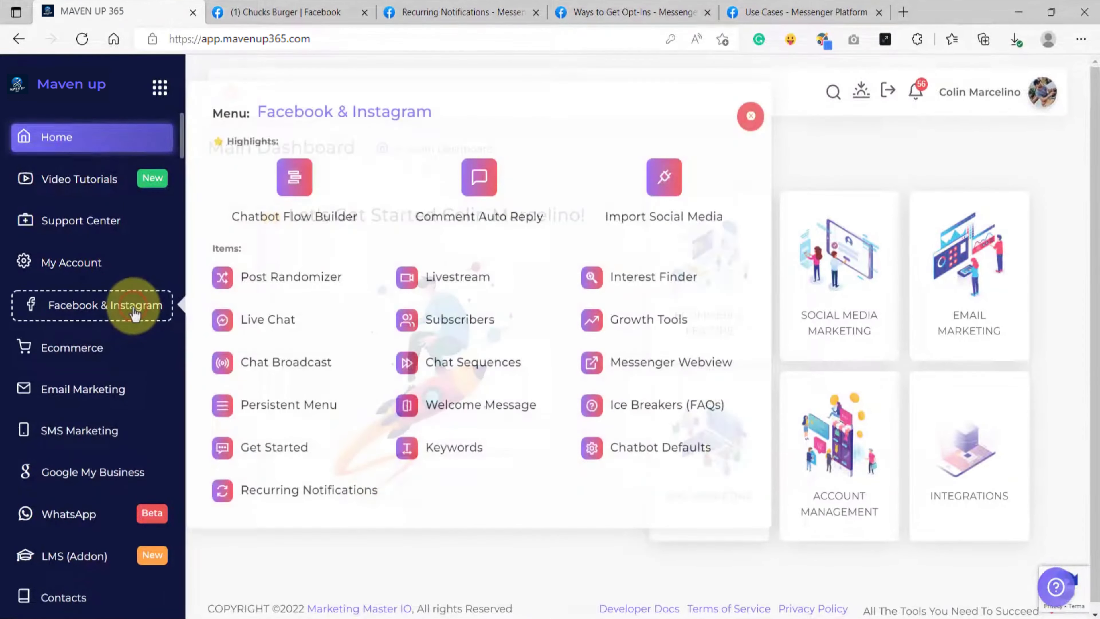
pyautogui.click(694, 186)
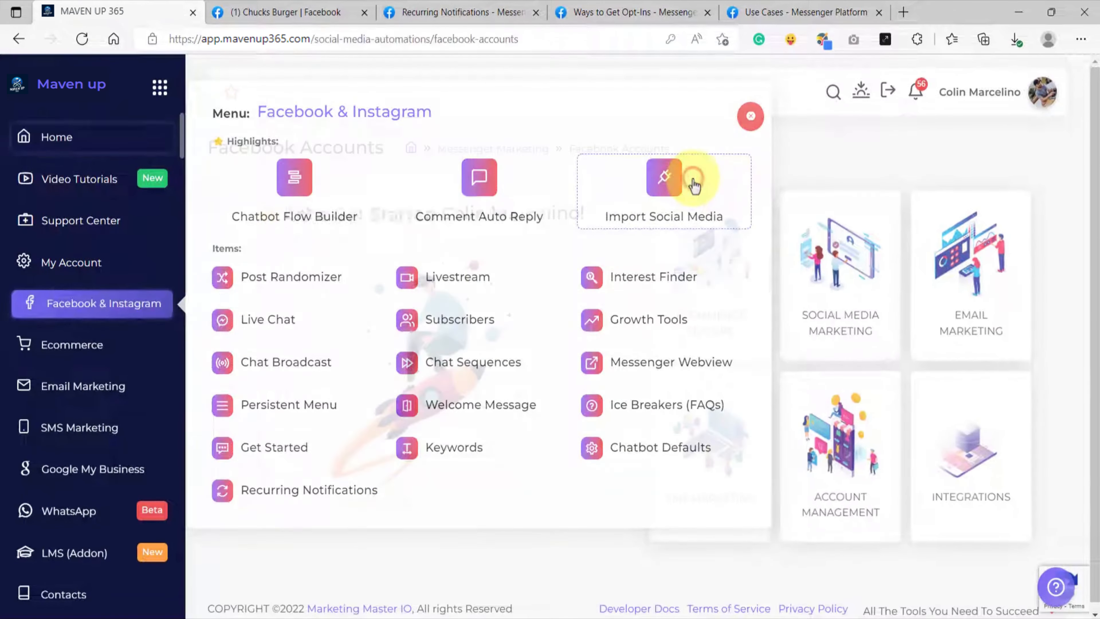
pyautogui.scroll(-4, 537, 337)
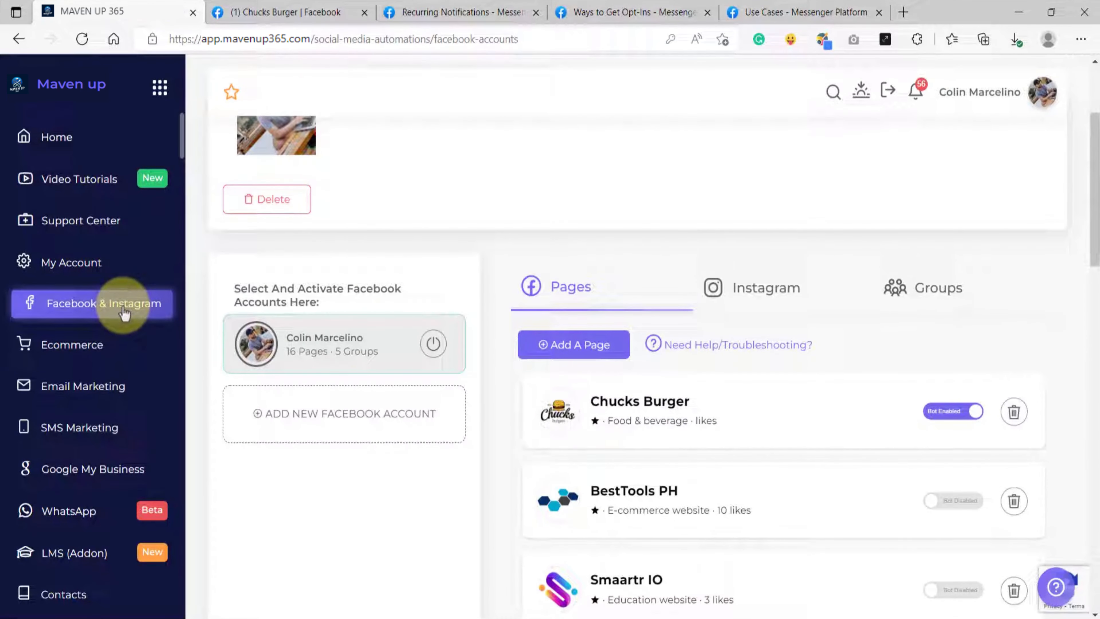
# Step: Open the Chatbot Flow Builder dashboard and select the Chucks Burger page
pyautogui.click(134, 311)
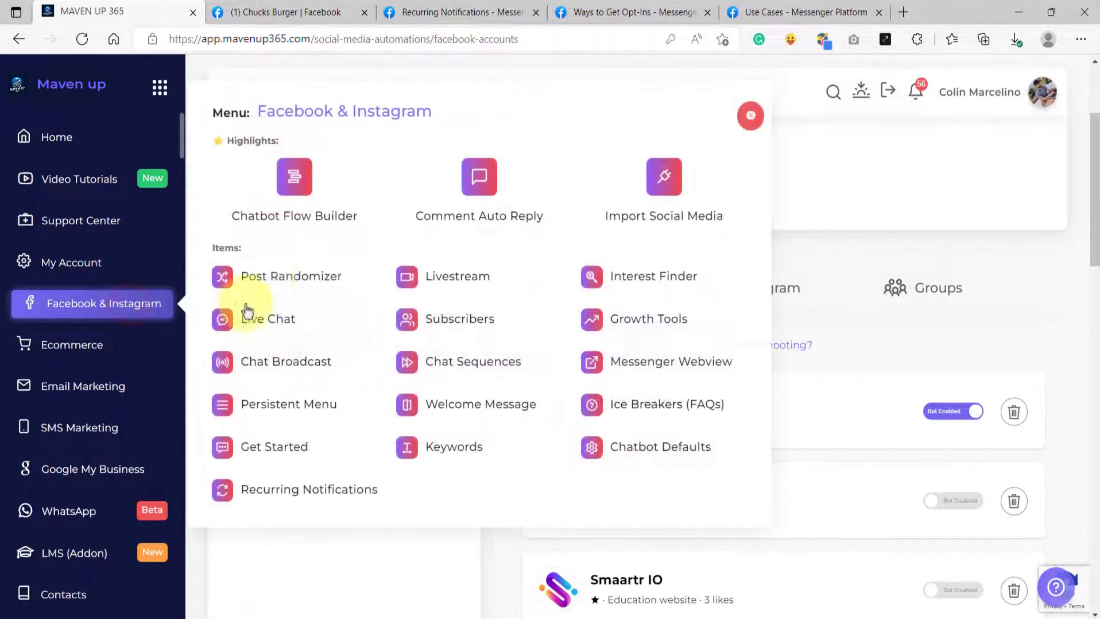
pyautogui.click(297, 203)
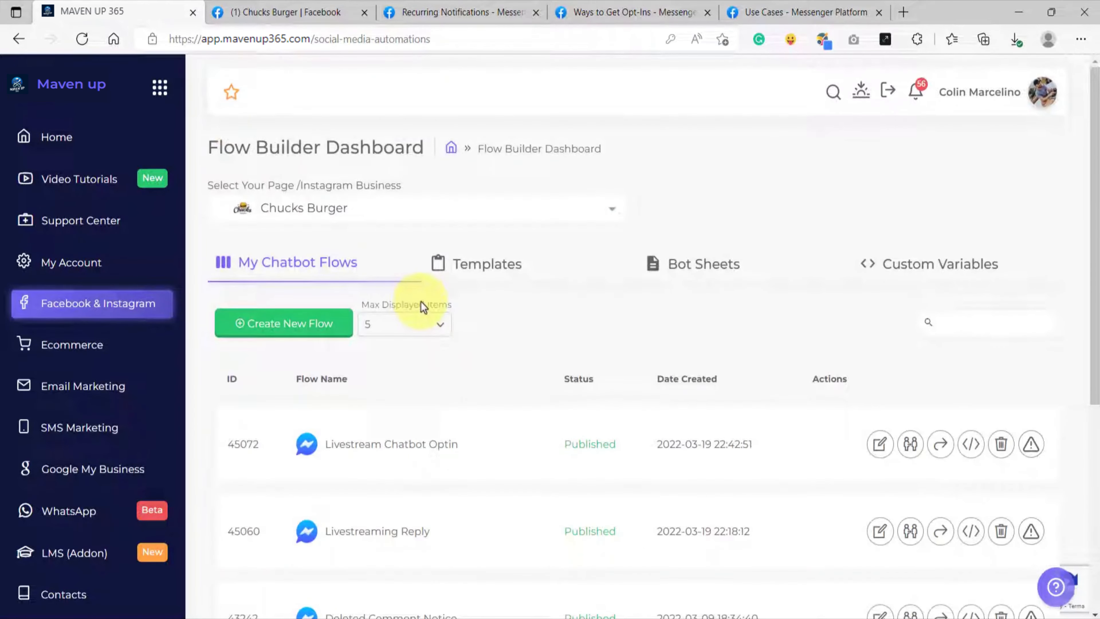
pyautogui.click(329, 207)
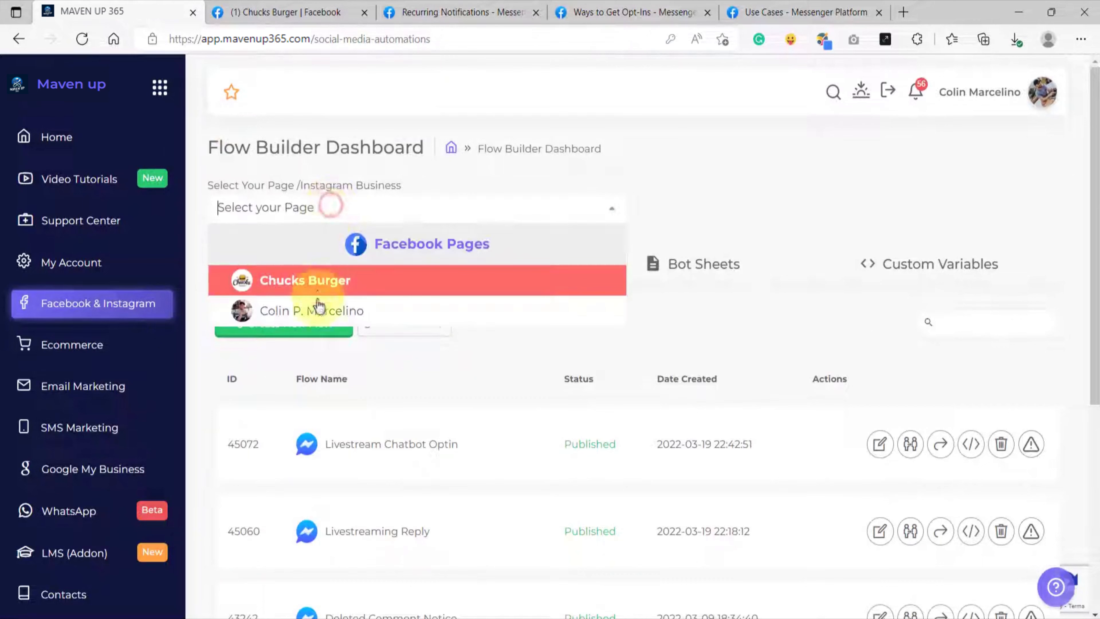
pyautogui.click(321, 280)
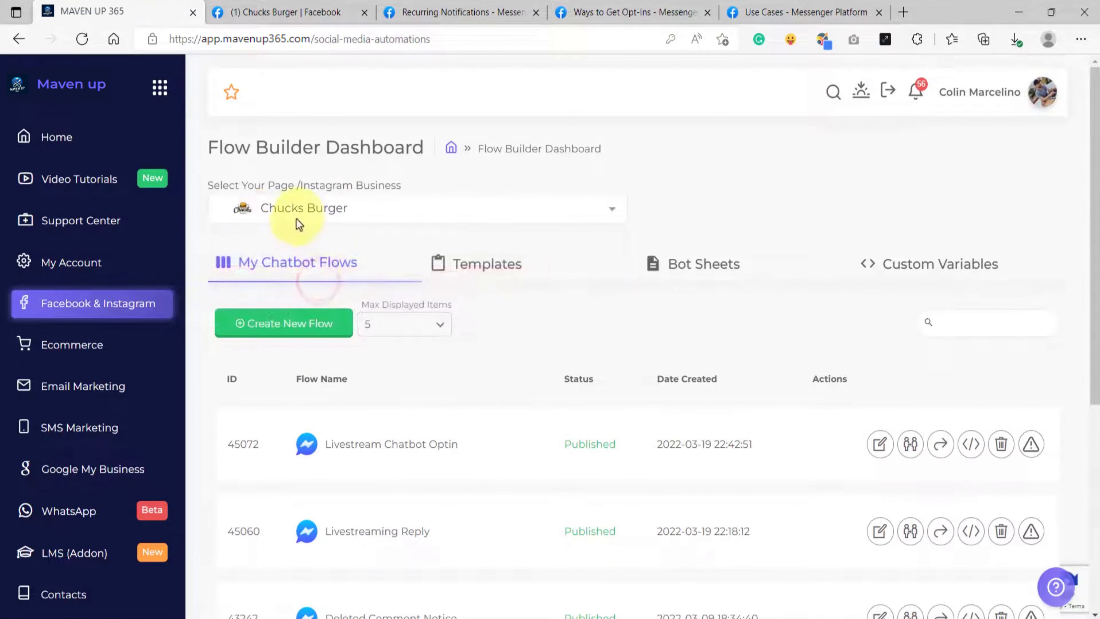
# Step: Create a new chatbot flow named Optin Flow and move its Reference block aside to free canvas space
pyautogui.click(273, 331)
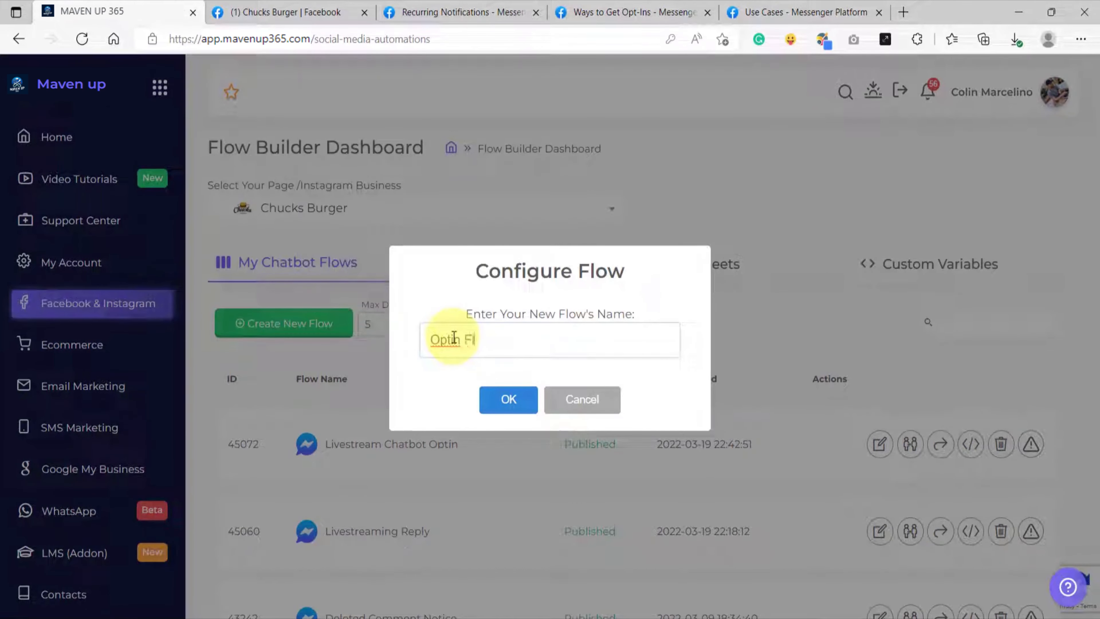
pyautogui.click(503, 399)
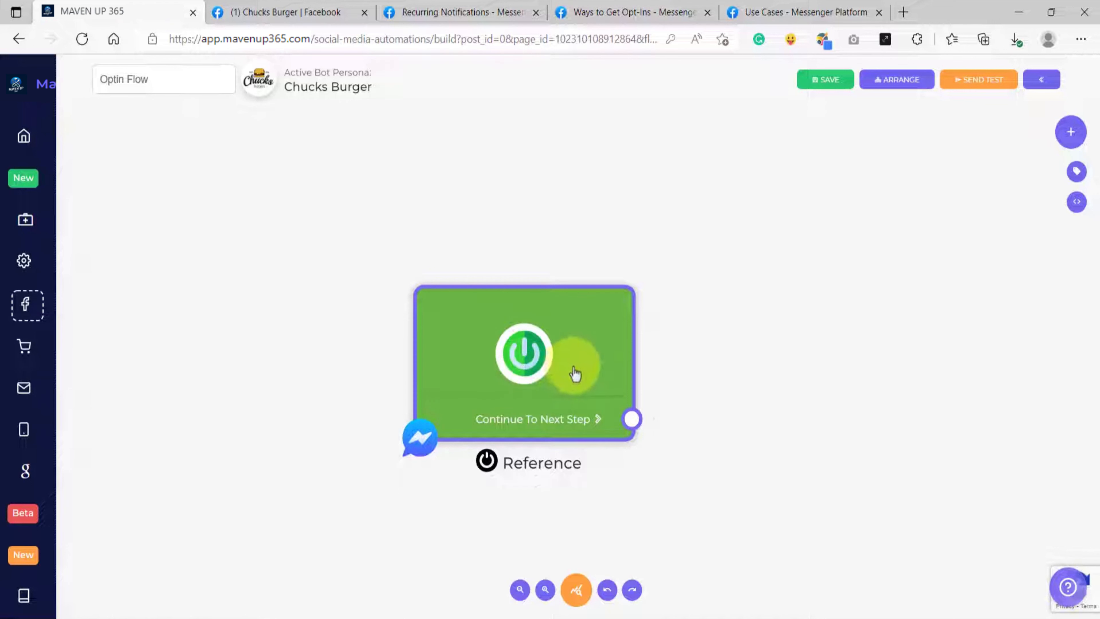
pyautogui.moveTo(608, 364); pyautogui.dragTo(374, 380)
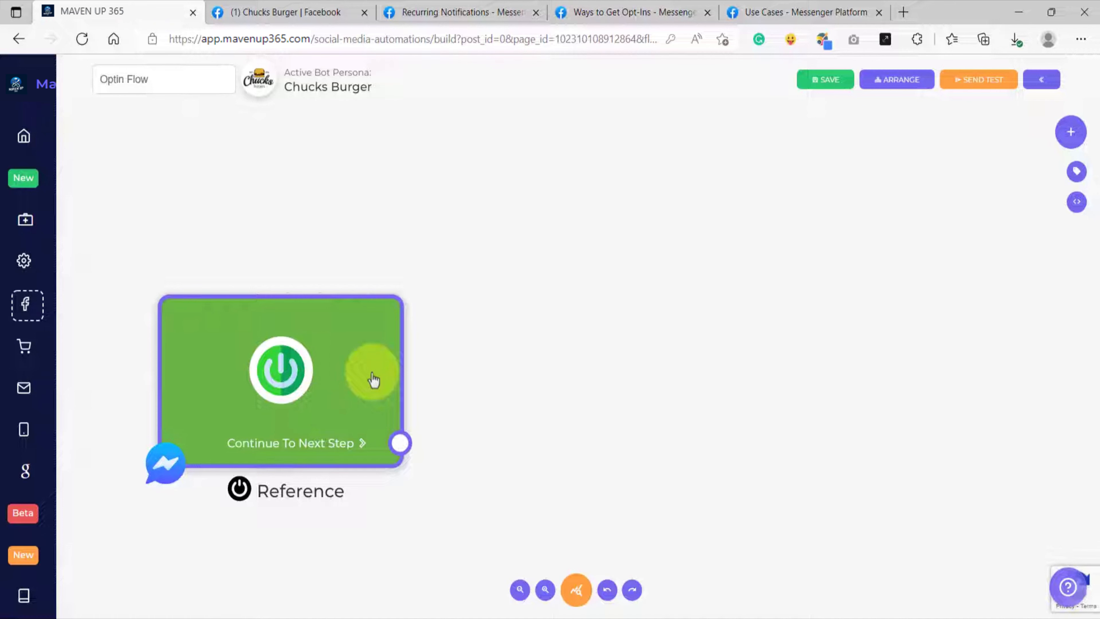
# Step: Add a Recurring component linked from the Reference block's Continue To Next Step output, and delete it again
pyautogui.moveTo(398, 446); pyautogui.dragTo(548, 196)
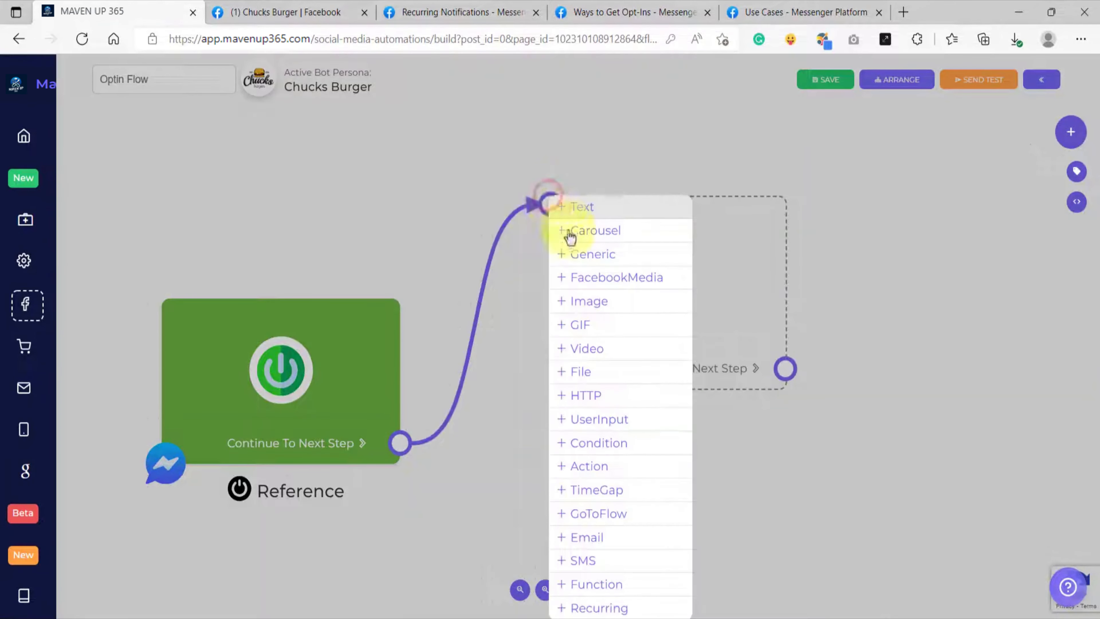
pyautogui.click(597, 607)
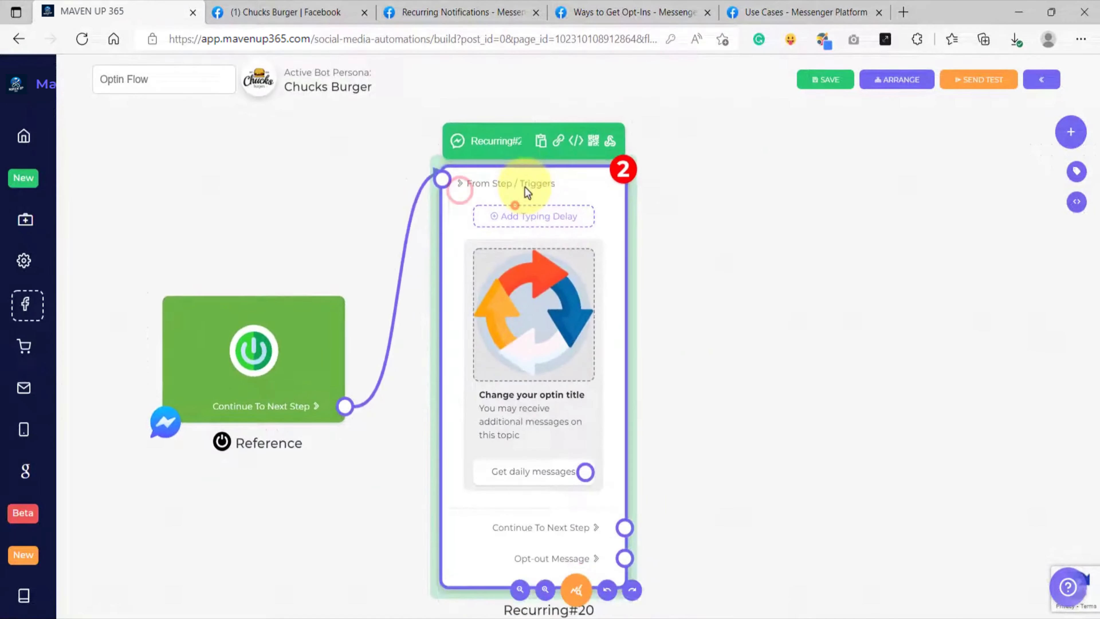
pyautogui.rightClick(538, 197)
pyautogui.click(539, 197)
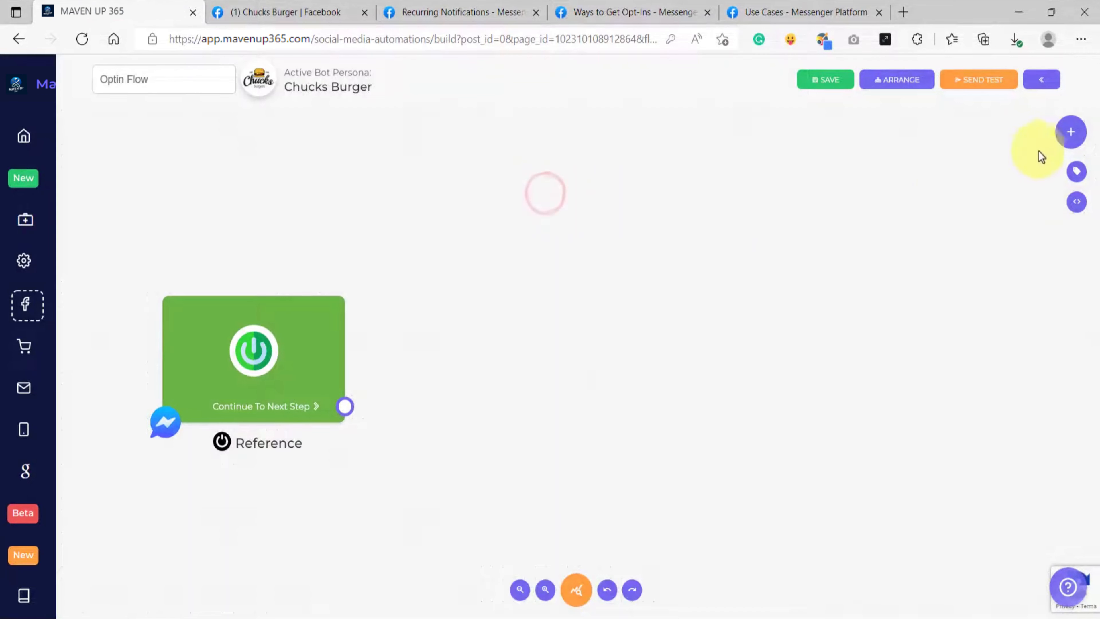
# Step: Add a Recurring component from the component list, place it beside the Reference block, and connect Continue To Next Step to it
pyautogui.click(1077, 138)
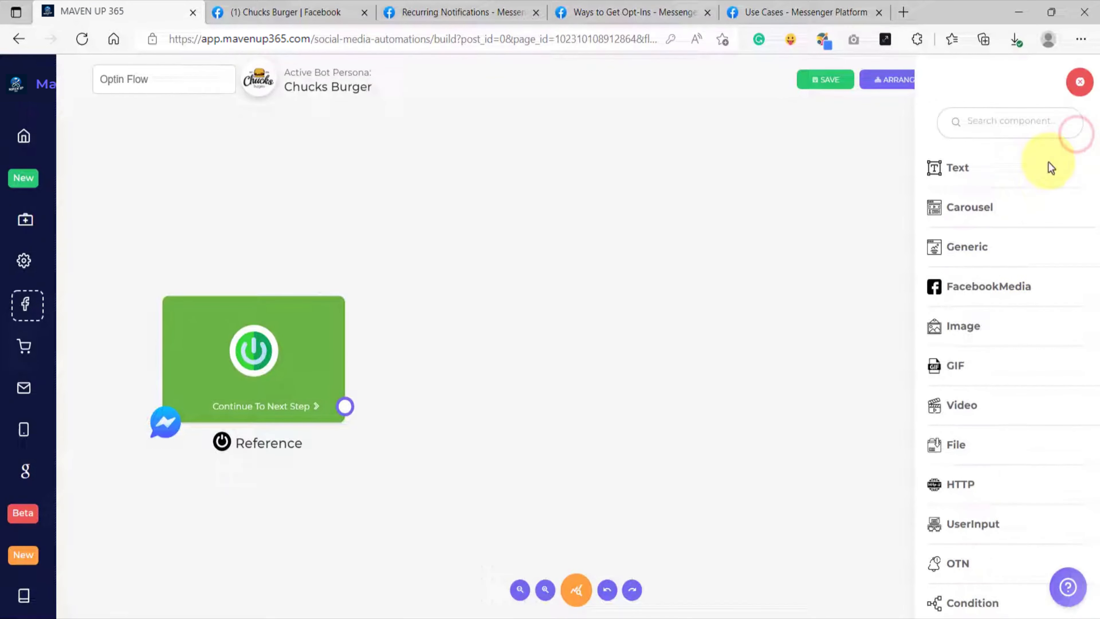
pyautogui.click(990, 126)
pyautogui.write('rec')
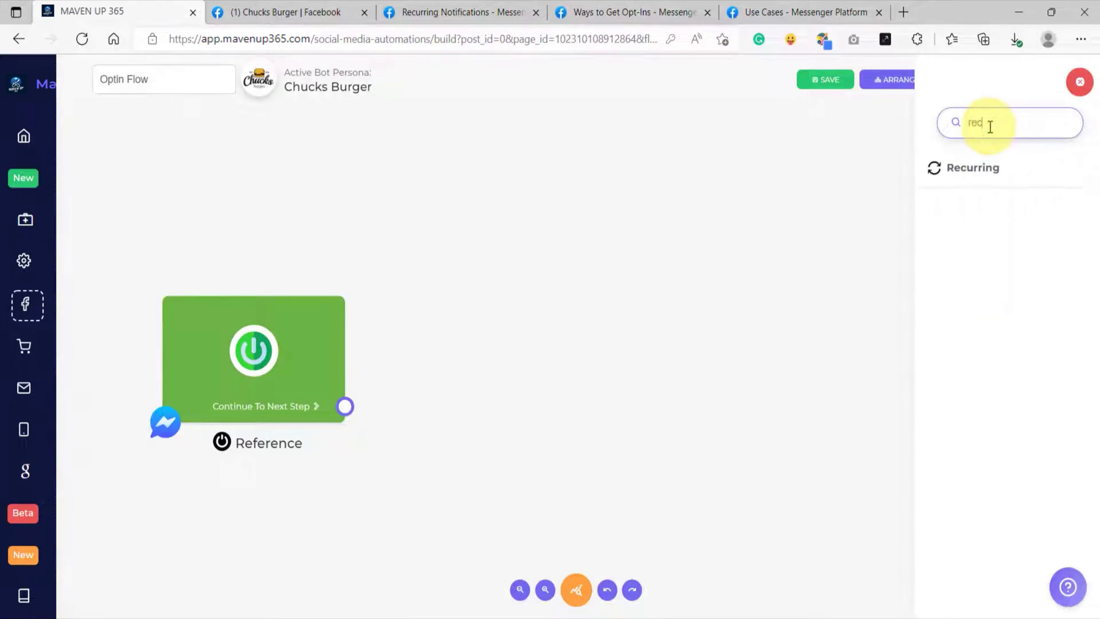
pyautogui.doubleClick(990, 126)
pyautogui.press('BackSpace')
pyautogui.scroll(-8, 1000, 347)
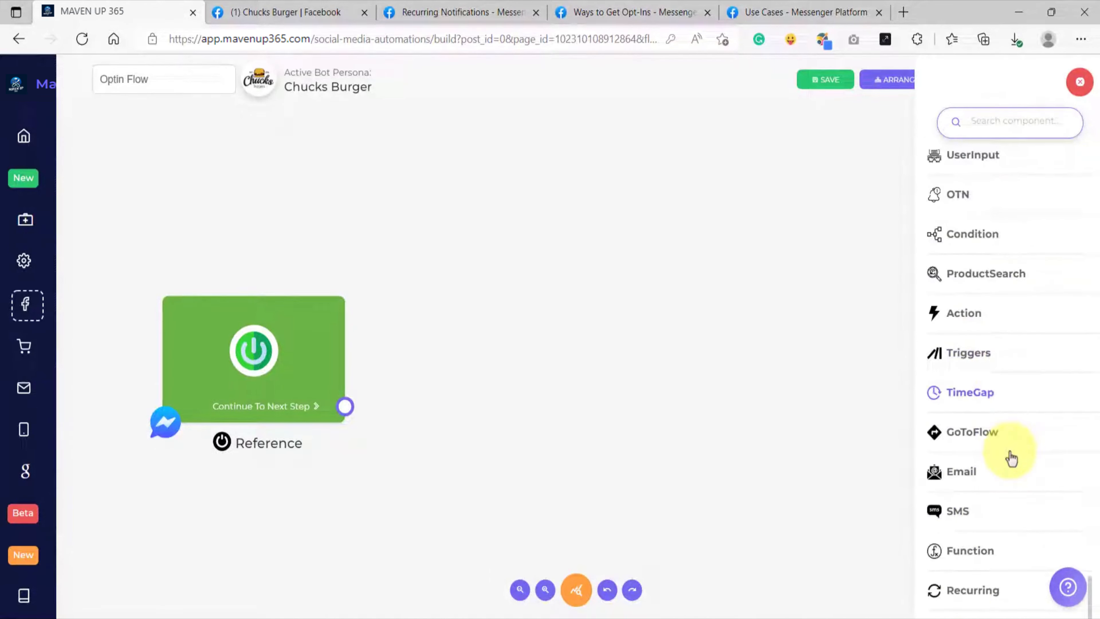
pyautogui.click(972, 600)
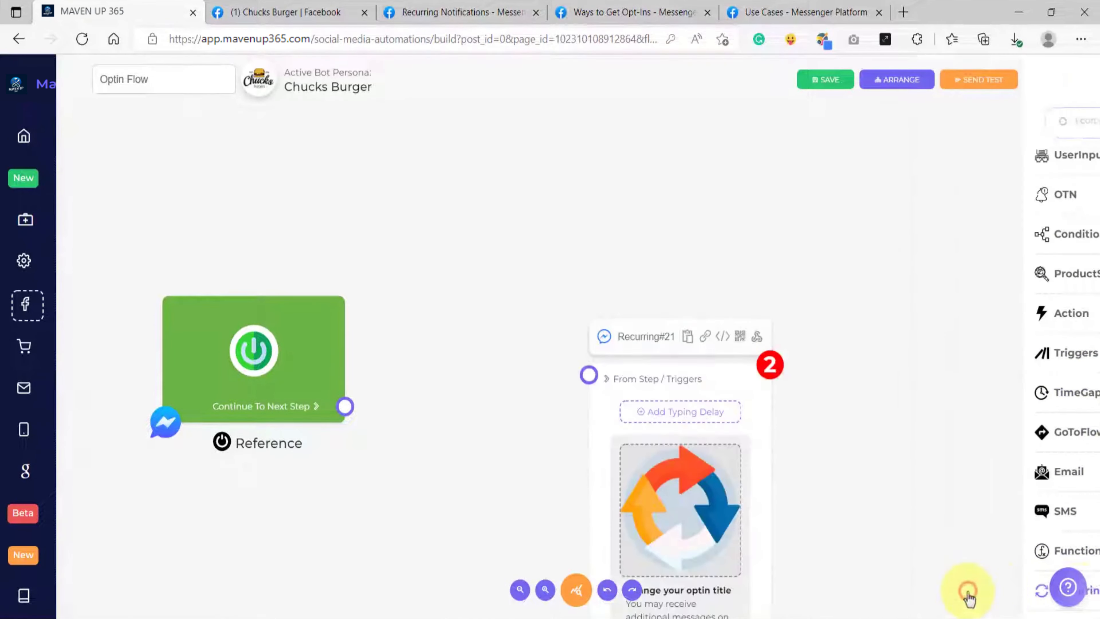
pyautogui.moveTo(737, 373); pyautogui.dragTo(604, 151)
pyautogui.moveTo(349, 407); pyautogui.dragTo(468, 147)
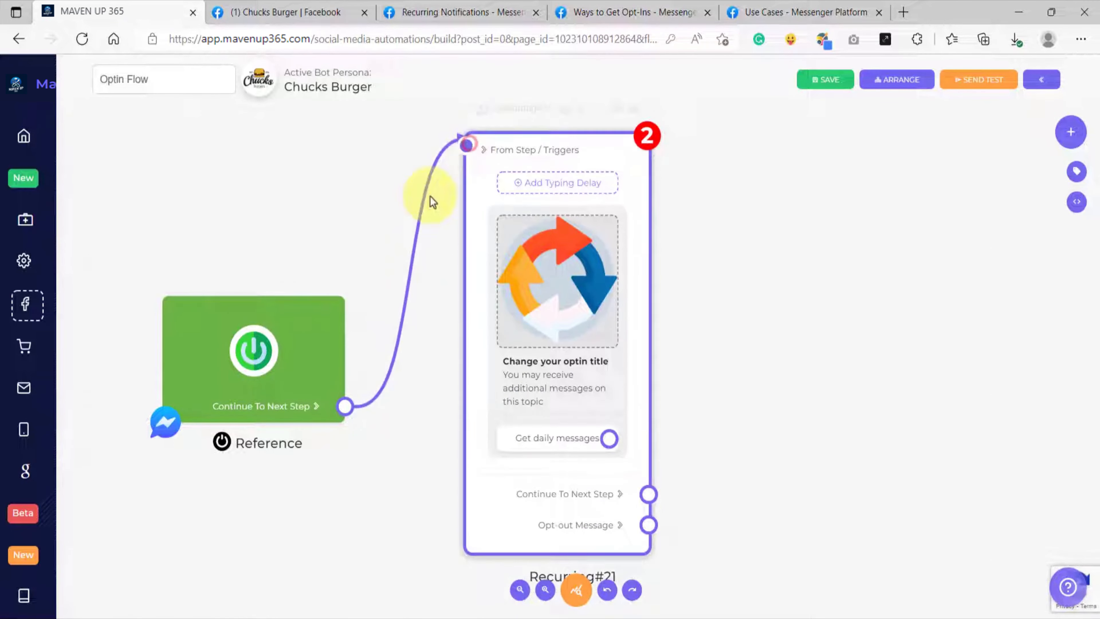
# Step: Open the Recurring block's optin configuration and upload the image of the burger, fries and chocolate shake
pyautogui.scroll(-2, 368, 217)
pyautogui.moveTo(367, 211); pyautogui.dragTo(307, 211)
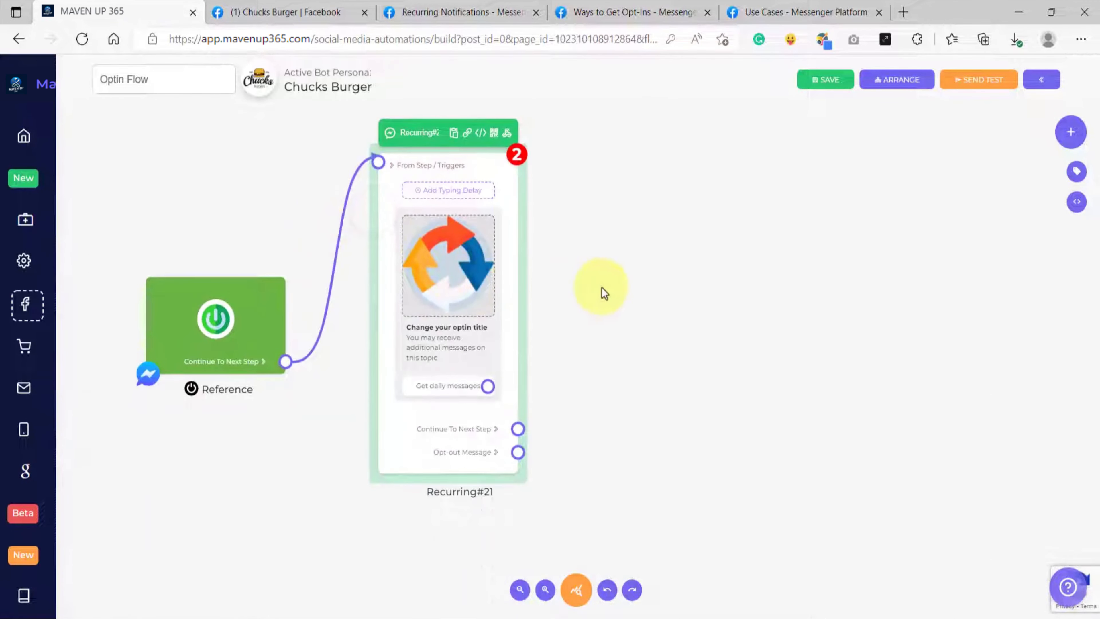
pyautogui.moveTo(601, 286); pyautogui.dragTo(585, 295)
pyautogui.scroll(1, 441, 303)
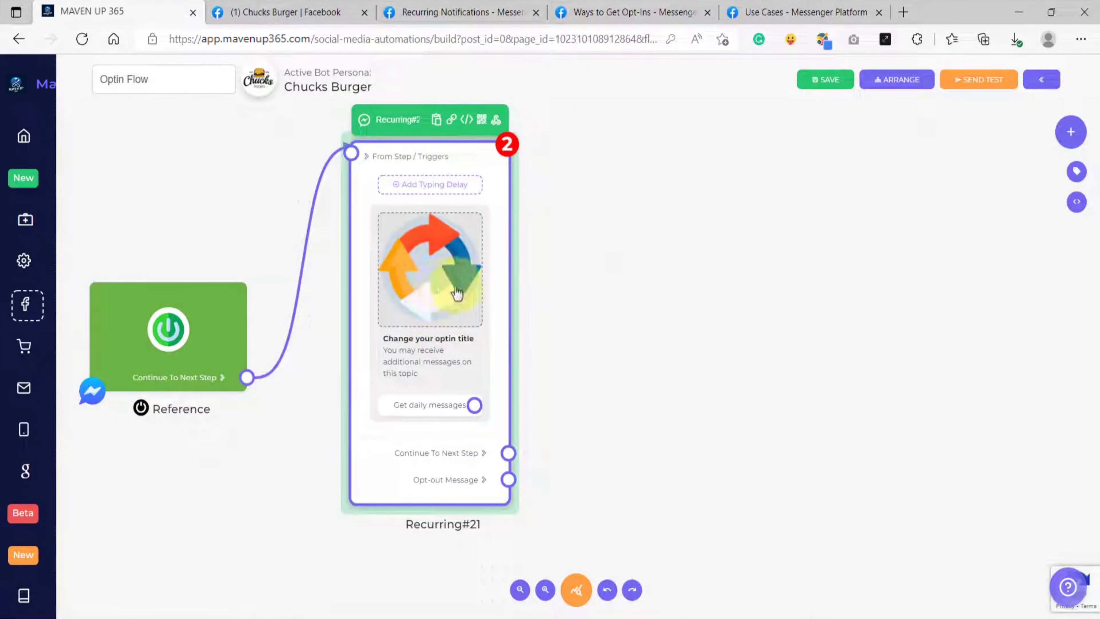
pyautogui.click(441, 295)
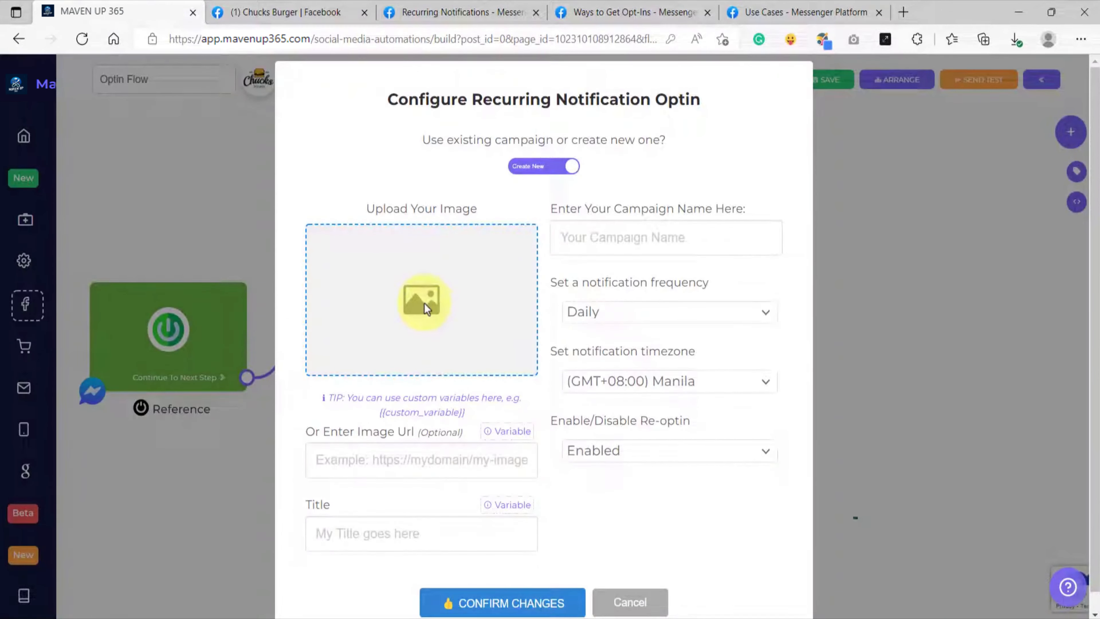
pyautogui.click(424, 302)
pyautogui.click(104, 160)
pyautogui.doubleClick(232, 170)
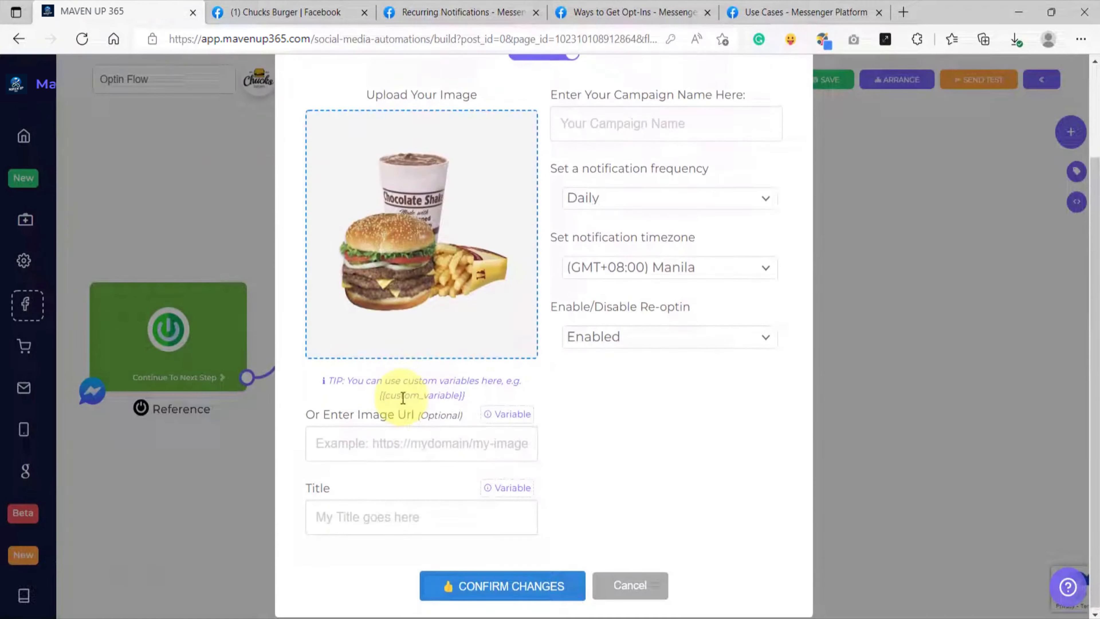
# Step: Set the recurring notification optin's title to "Receive Daily Special Deals"
pyautogui.click(352, 515)
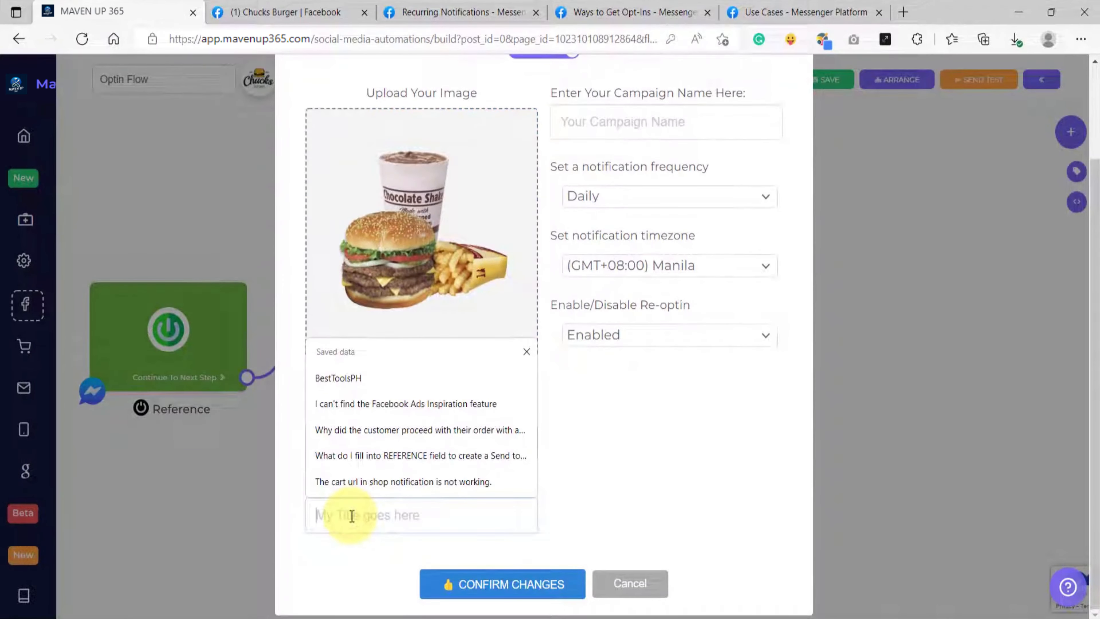
pyautogui.write('Receive Daily Special Deals')
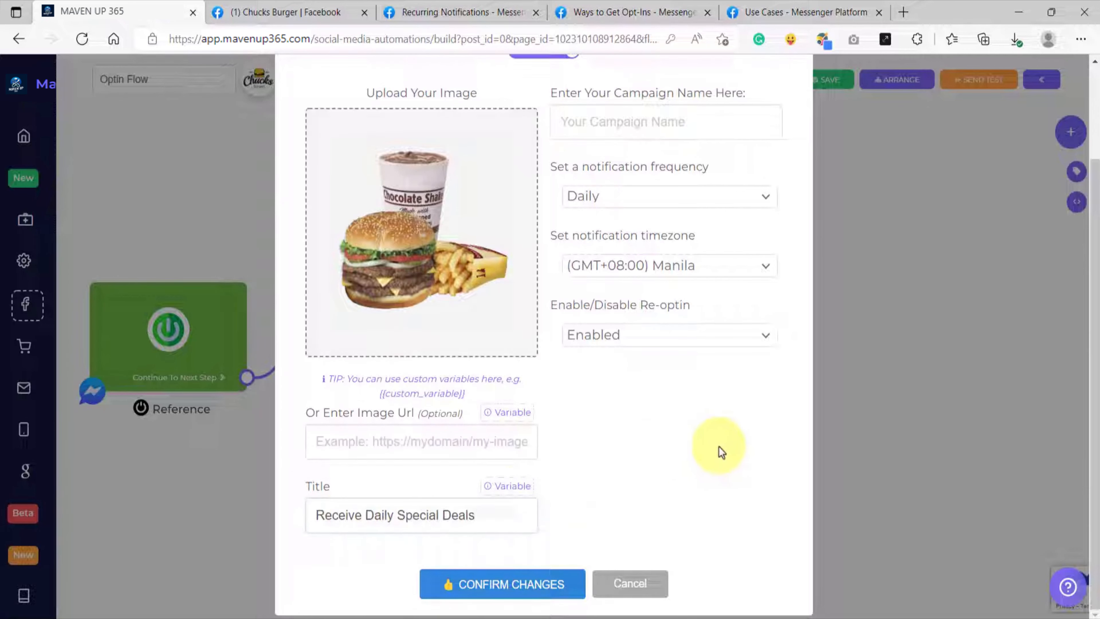
pyautogui.scroll(3, 624, 368)
pyautogui.scroll(-3, 545, 302)
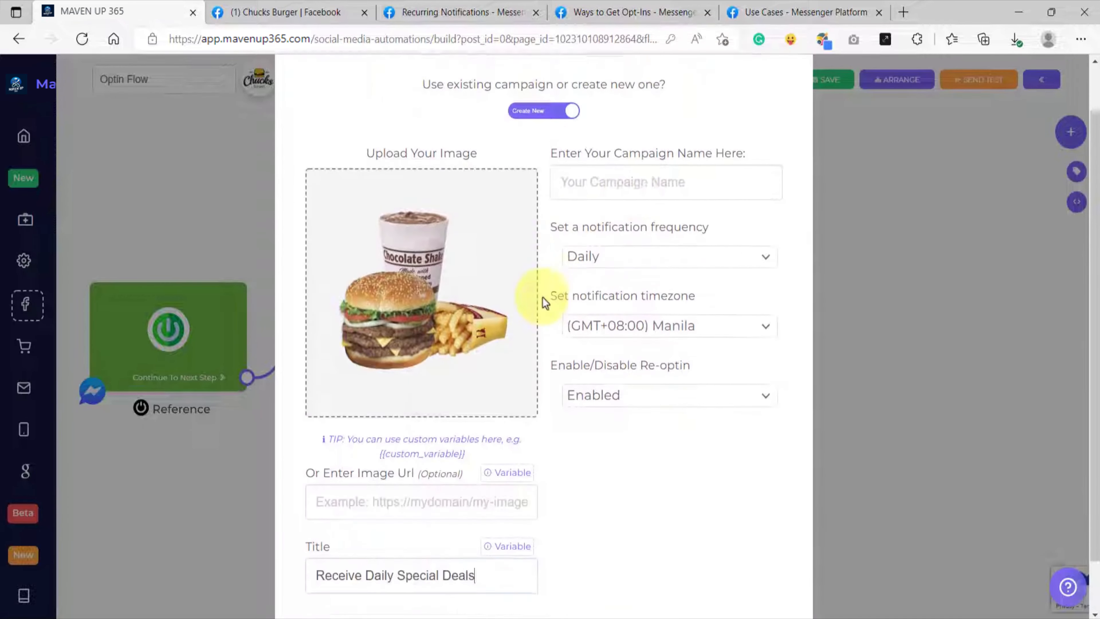
# Step: Copy the optin title into the campaign name and extend it to "Receive Daily Special Deals Campaign"
pyautogui.tripleClick(441, 516)
pyautogui.hotkey('ctrl', 'c')
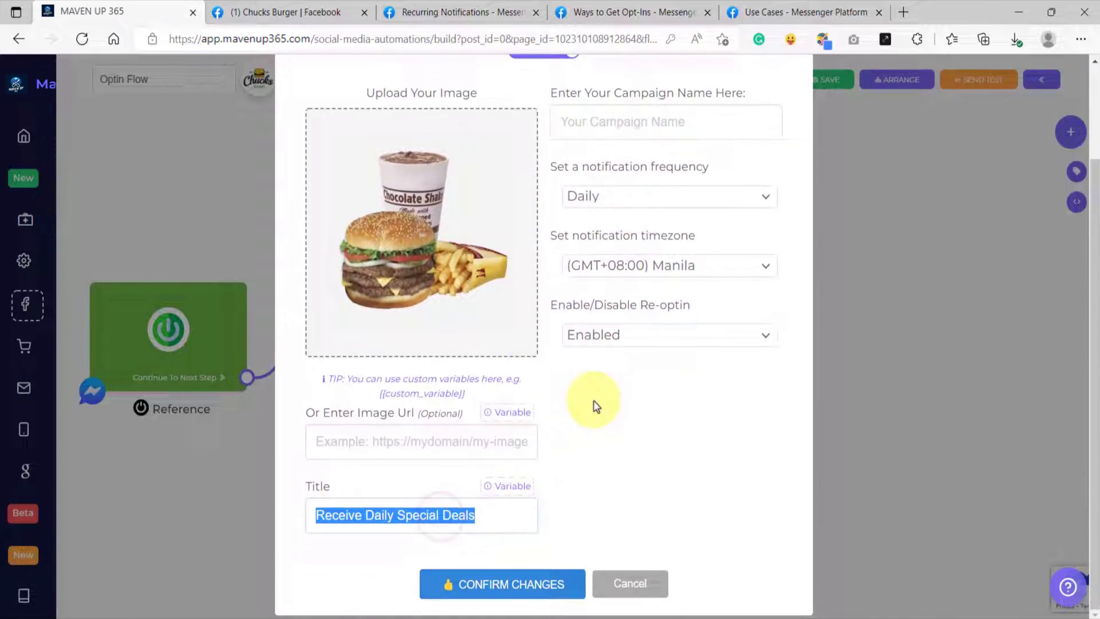
pyautogui.scroll(3, 594, 400)
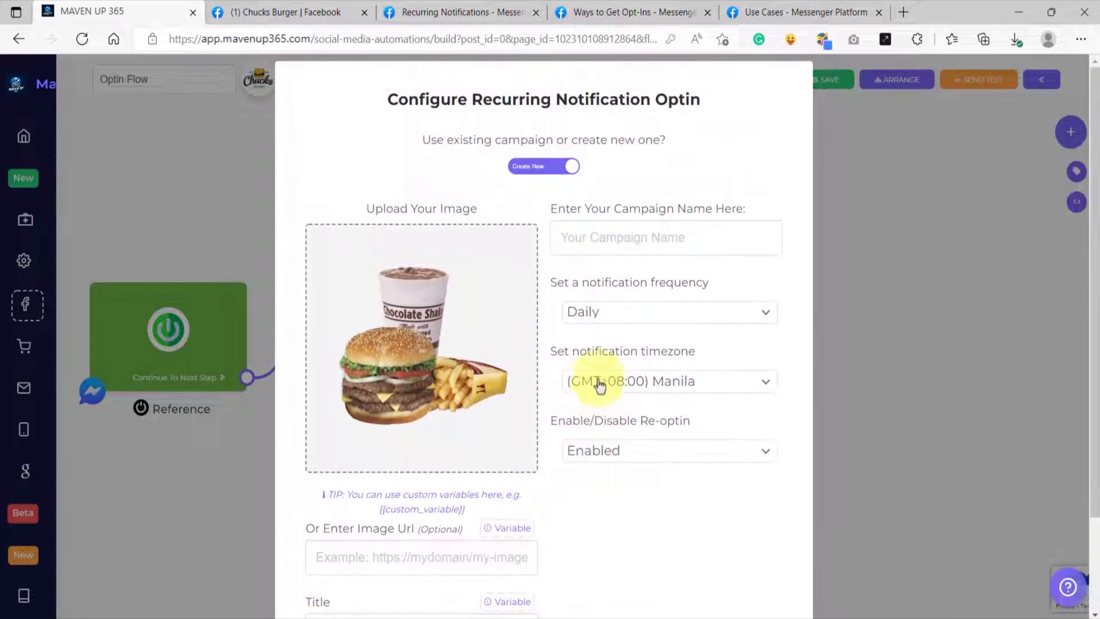
pyautogui.click(597, 239)
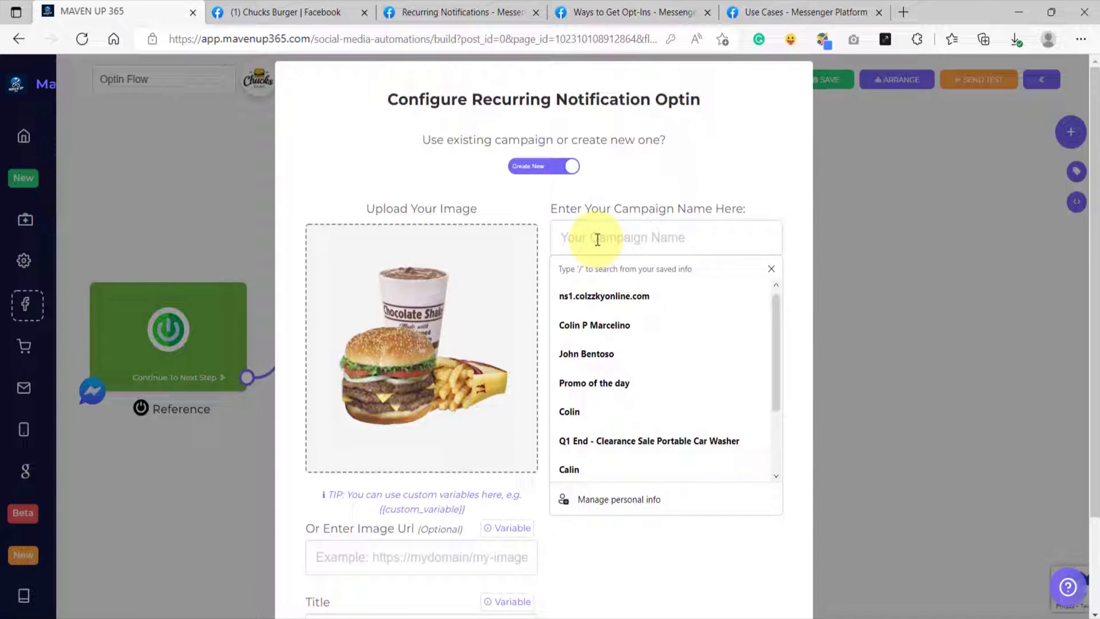
pyautogui.click(599, 210)
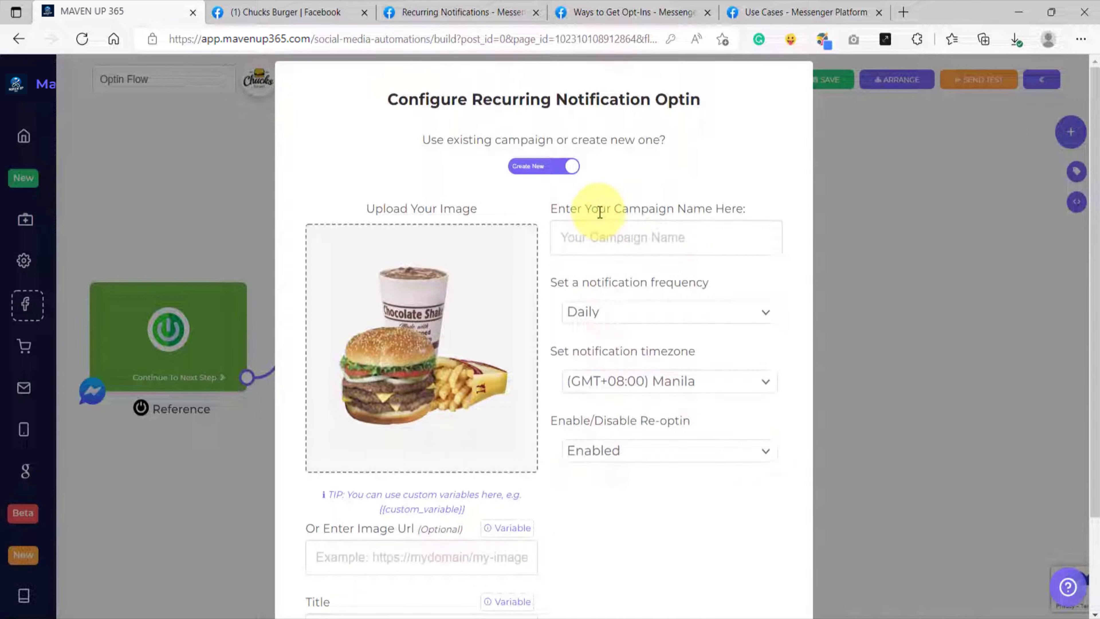
pyautogui.click(599, 238)
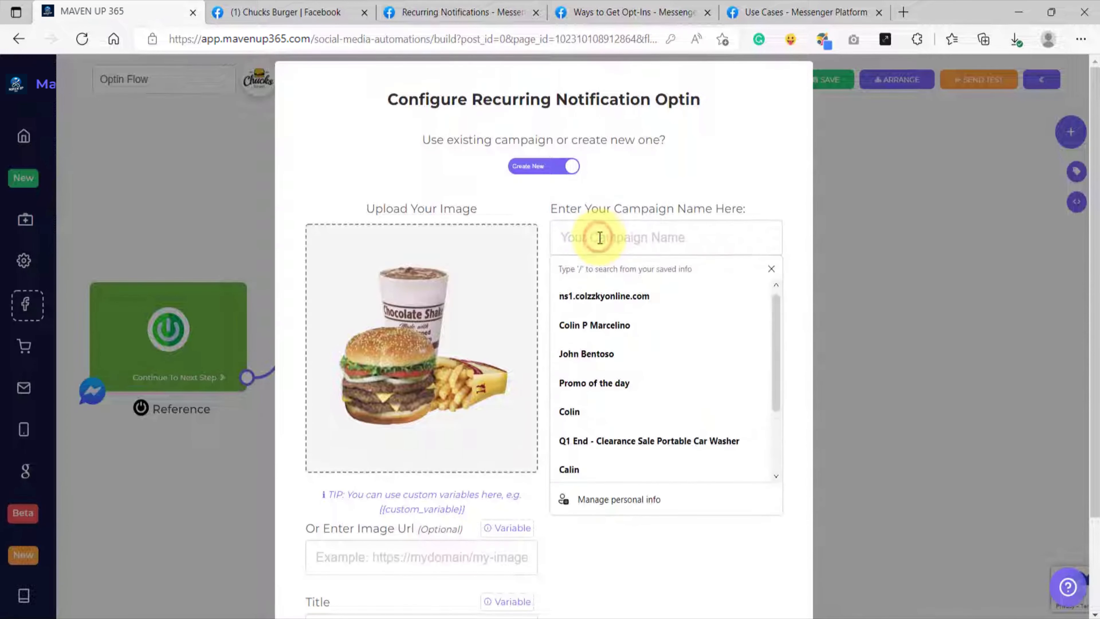
pyautogui.hotkey('ctrl', 'v')
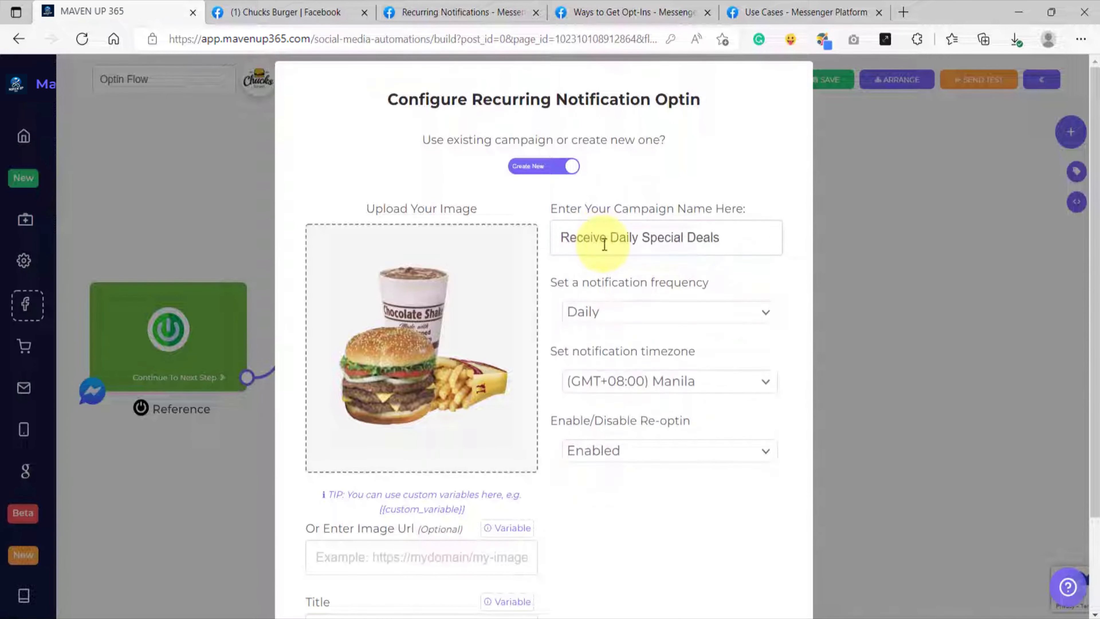
pyautogui.write('Campaign')
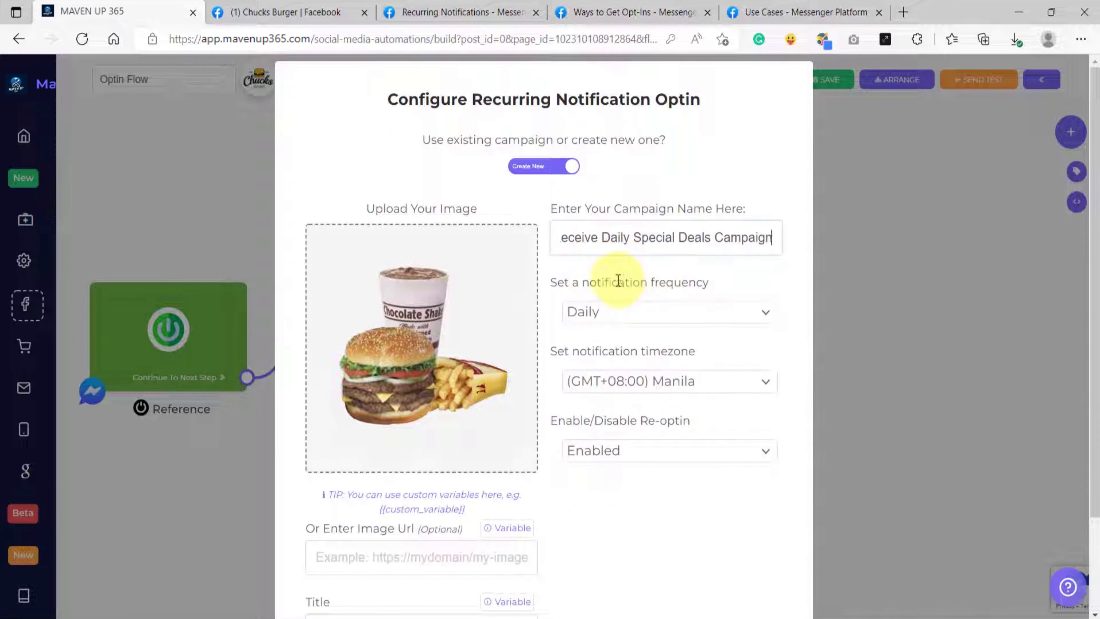
# Step: Switch the notification frequency to Weekly and set it back to Daily
pyautogui.click(632, 313)
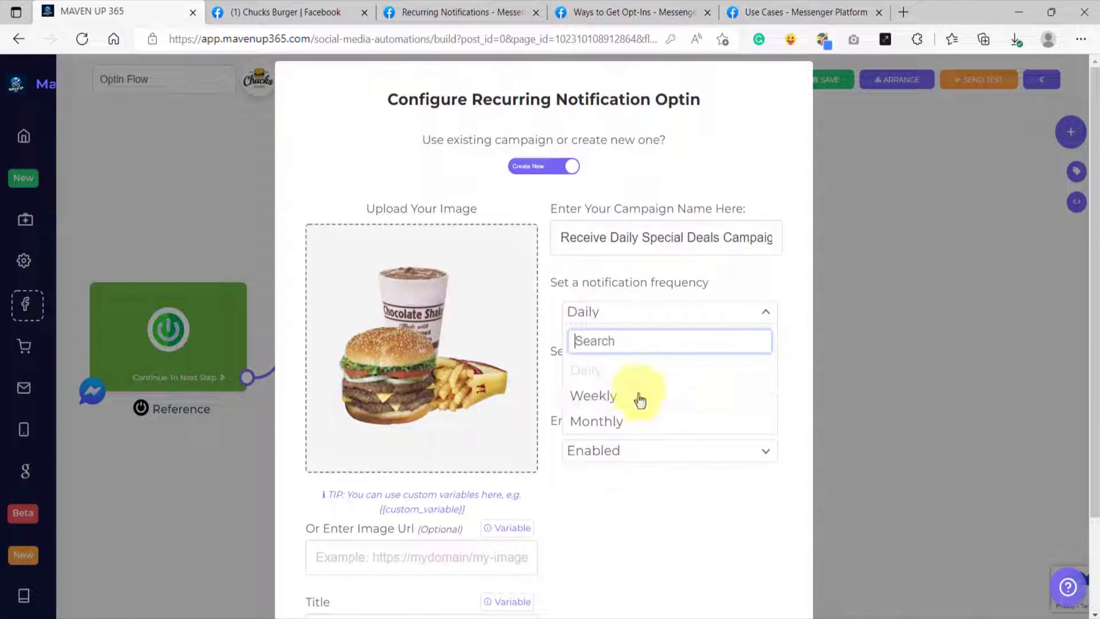
pyautogui.click(625, 397)
pyautogui.click(627, 316)
pyautogui.click(610, 368)
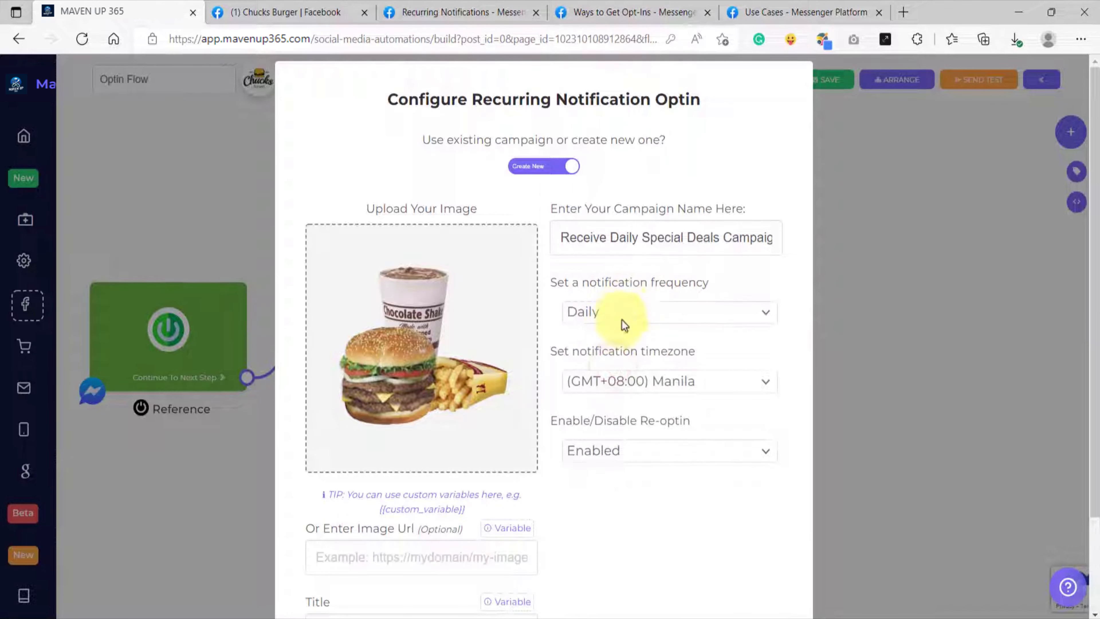
pyautogui.scroll(-2, 621, 347)
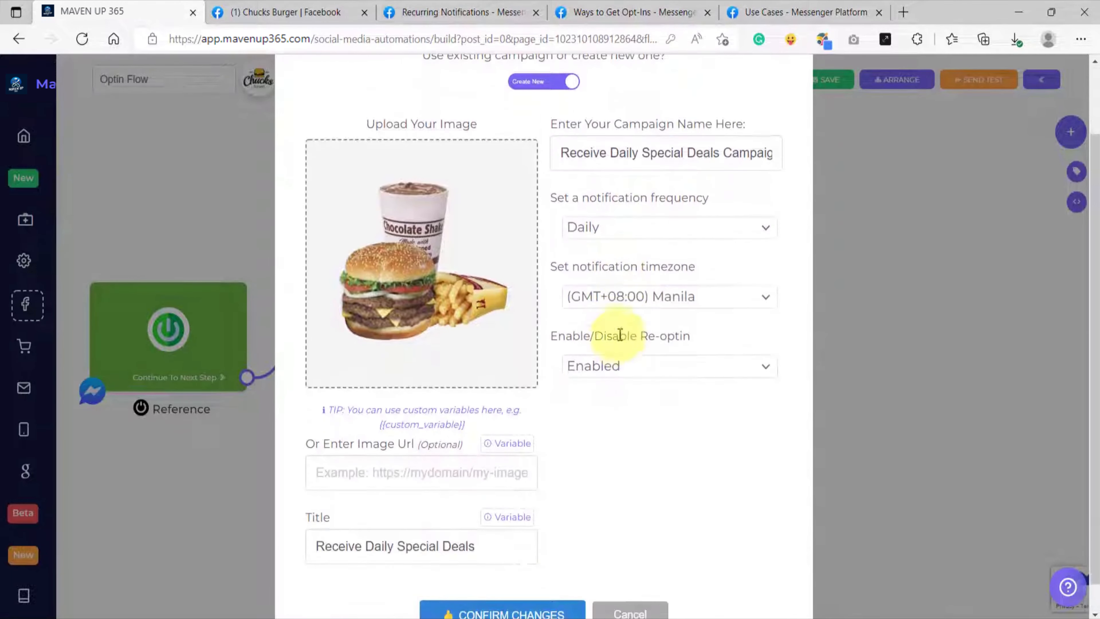
# Step: Check the timezone and re-optin choices, keep (GMT+08:00) Manila and Enabled, and confirm the recurring notification optin's configuration
pyautogui.click(620, 304)
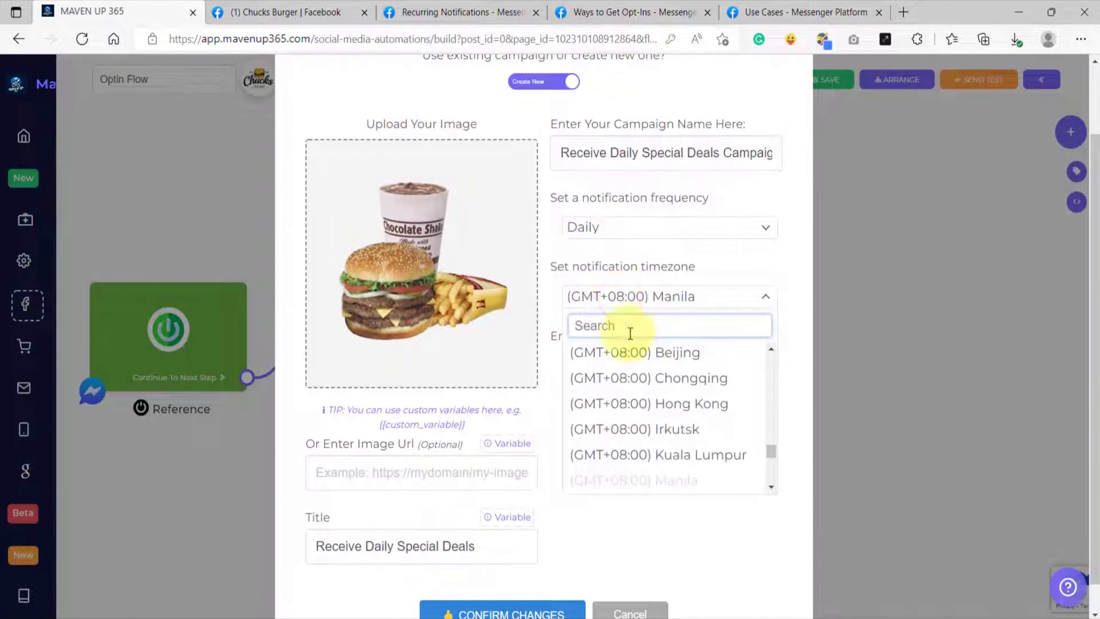
pyautogui.click(637, 266)
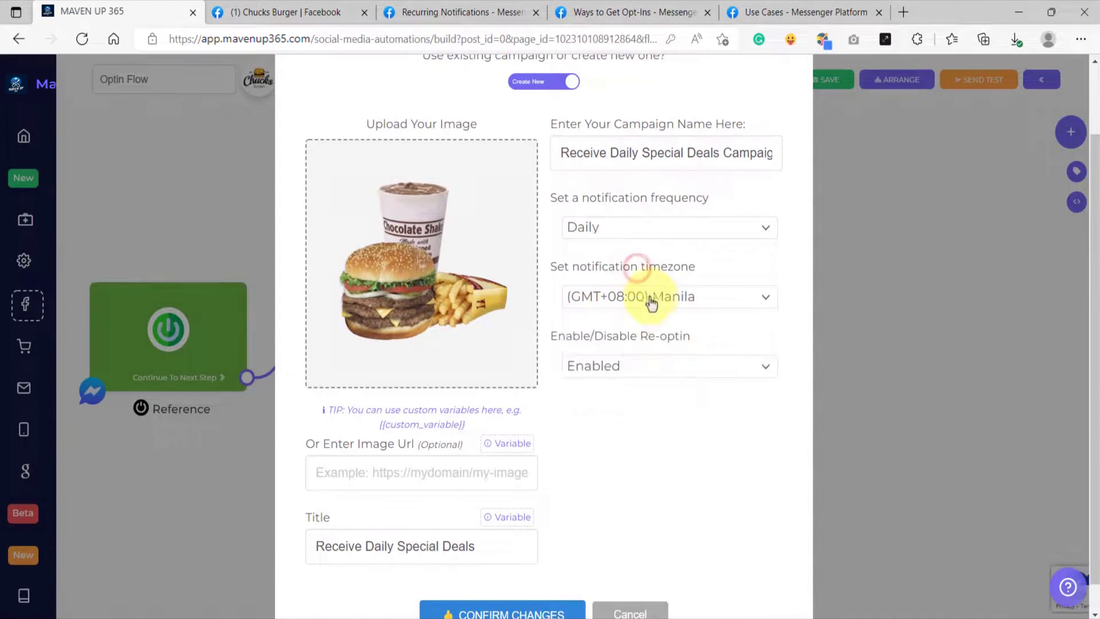
pyautogui.click(625, 374)
pyautogui.click(626, 366)
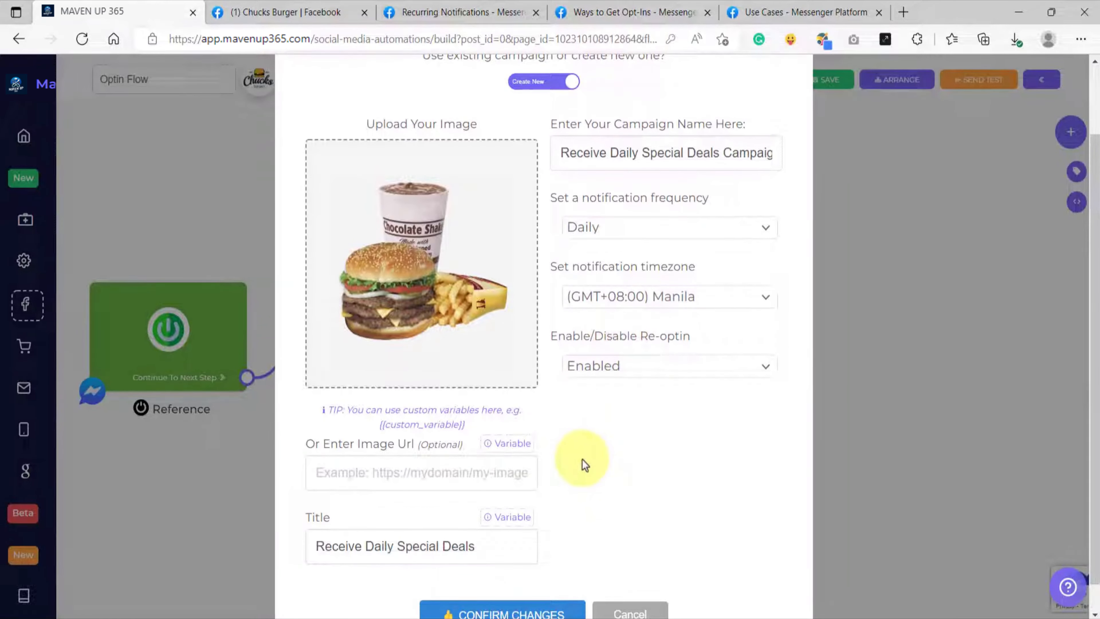
pyautogui.scroll(-1, 583, 459)
pyautogui.scroll(3, 560, 452)
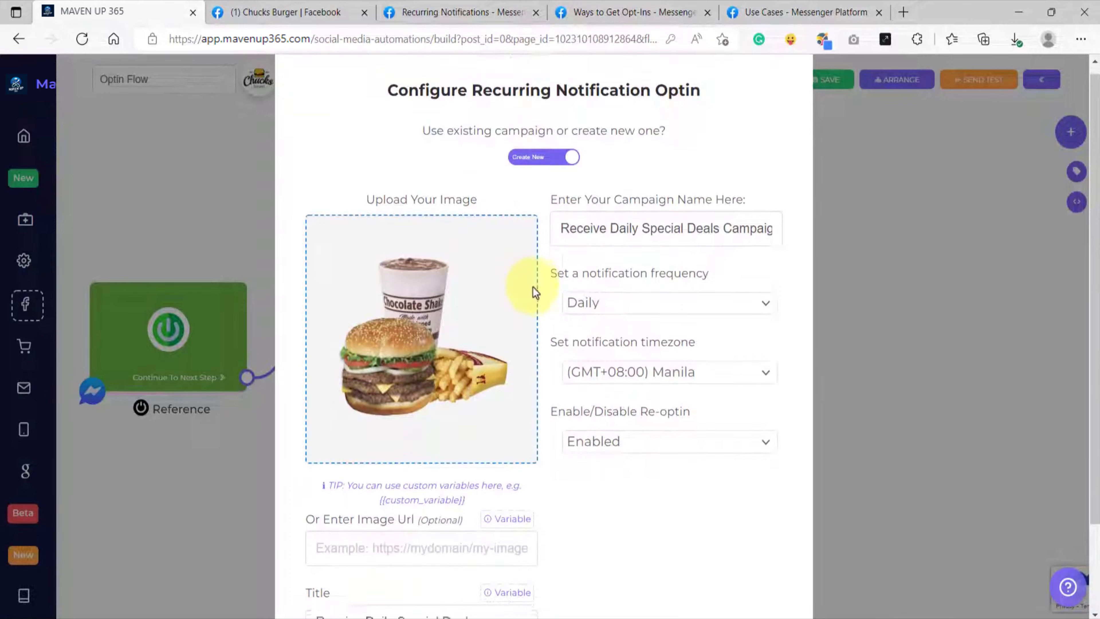
pyautogui.scroll(-2, 536, 293)
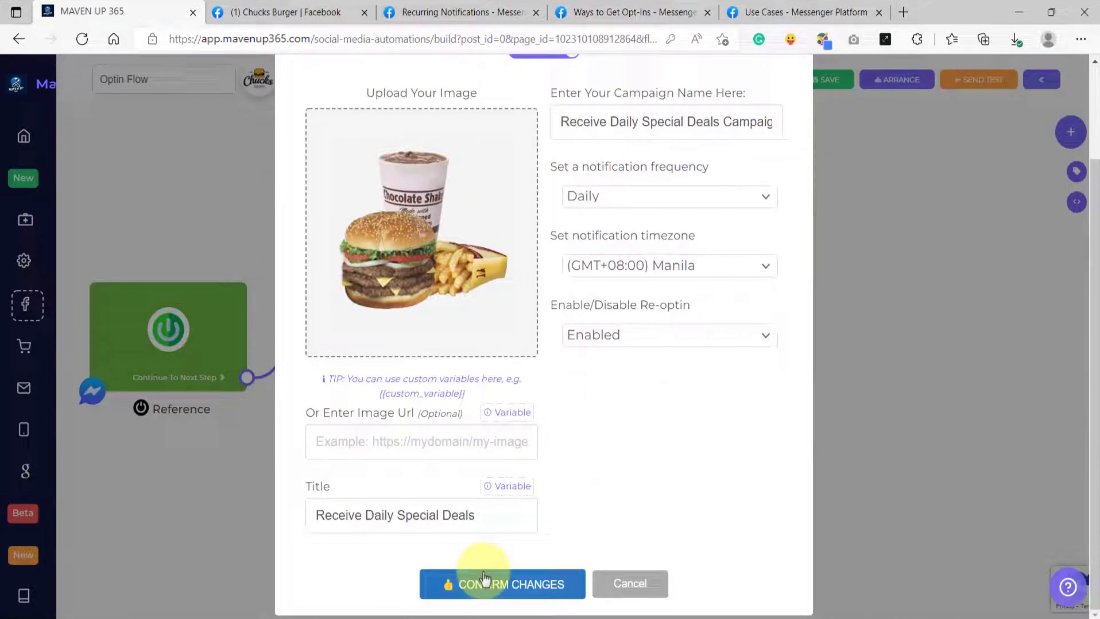
pyautogui.click(497, 588)
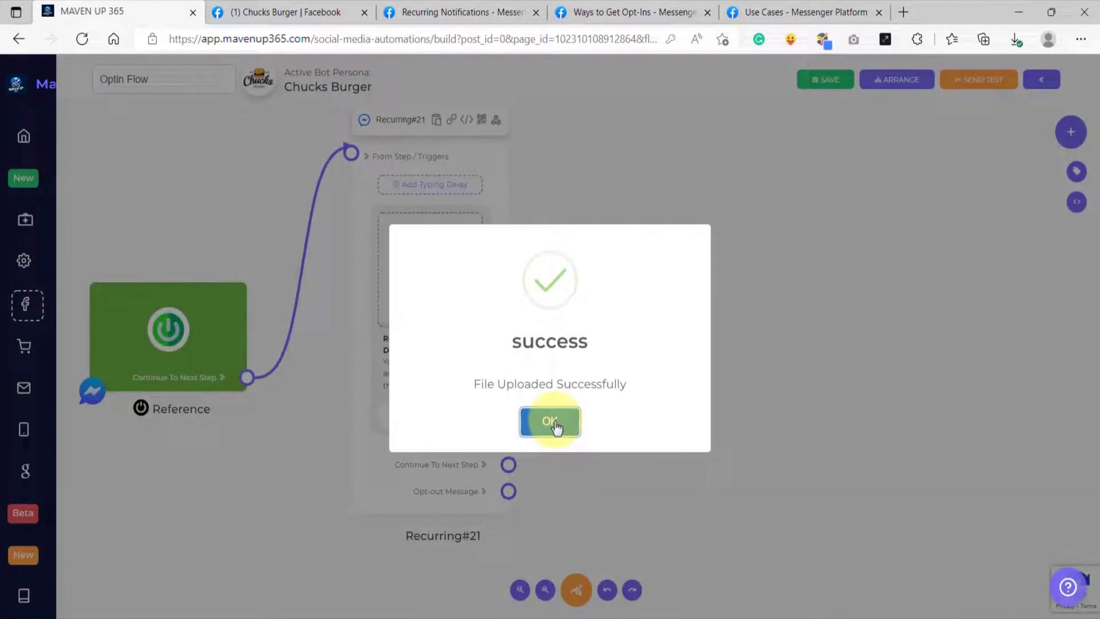
pyautogui.click(556, 426)
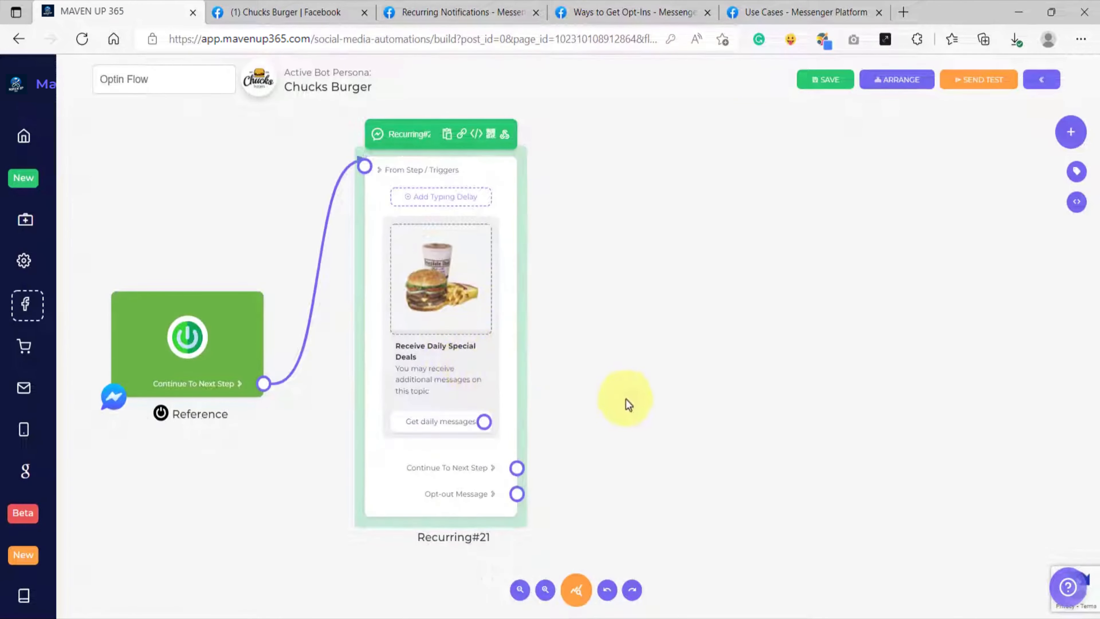
# Step: Connect the Recurring block's "Get daily messages" button to a new Text block
pyautogui.scroll(5, 476, 411)
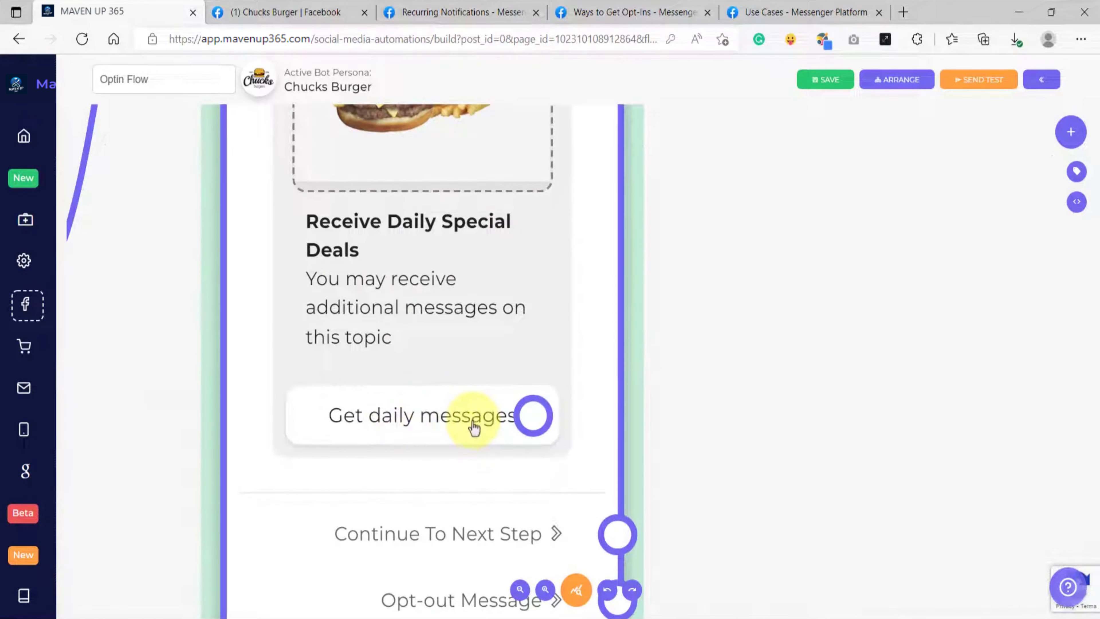
pyautogui.scroll(-5, 474, 422)
pyautogui.moveTo(776, 408); pyautogui.dragTo(697, 415)
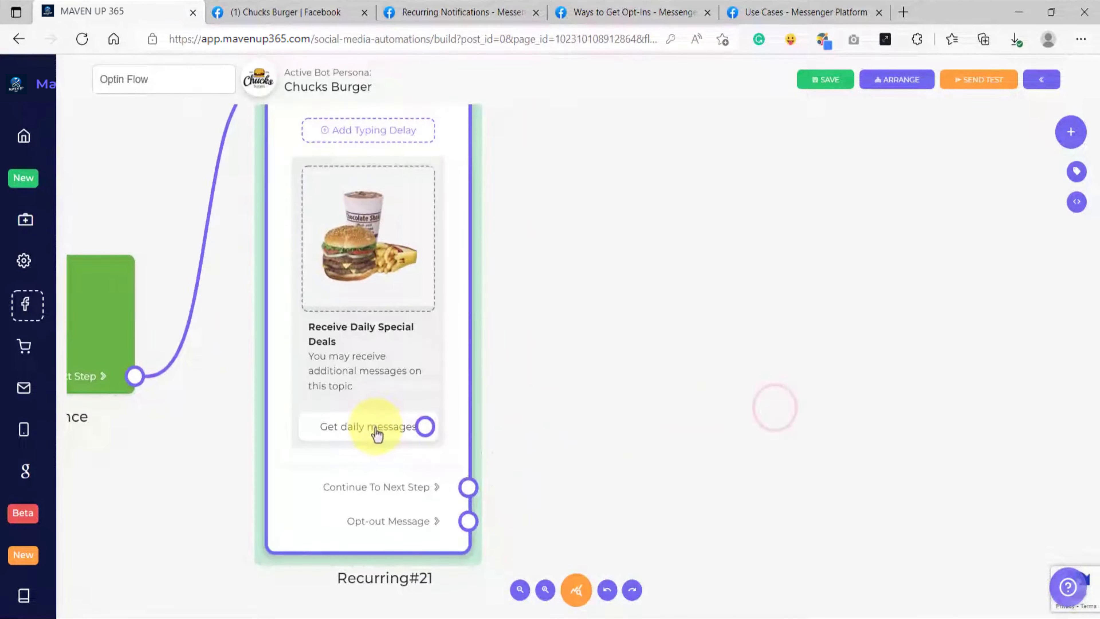
pyautogui.scroll(-3, 504, 432)
pyautogui.moveTo(675, 377); pyautogui.dragTo(612, 401)
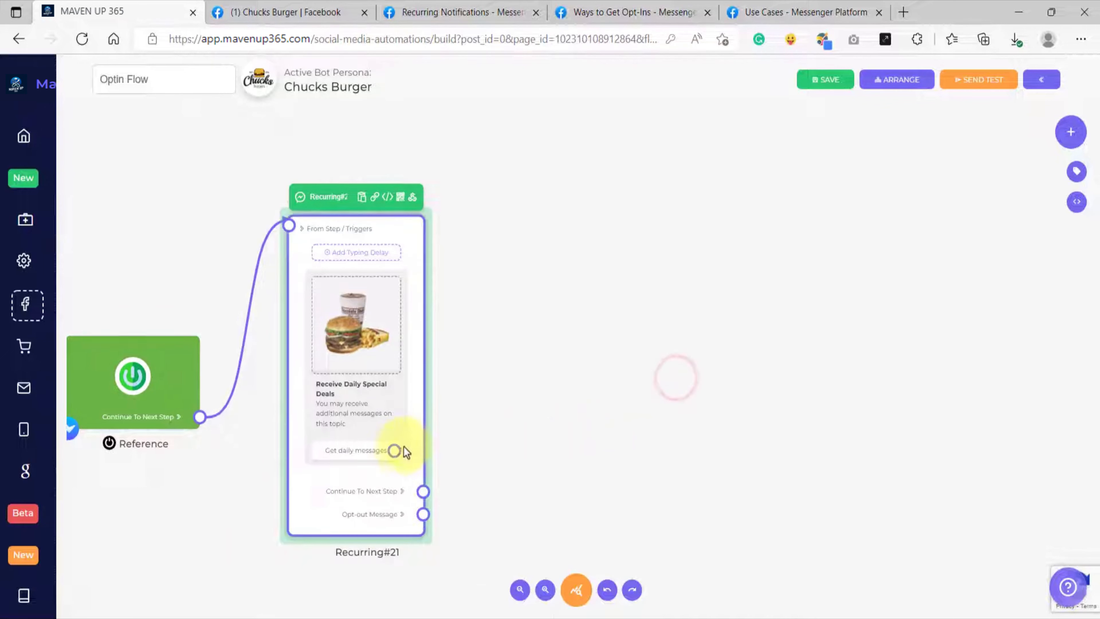
pyautogui.moveTo(395, 450); pyautogui.dragTo(556, 259)
pyautogui.click(595, 183)
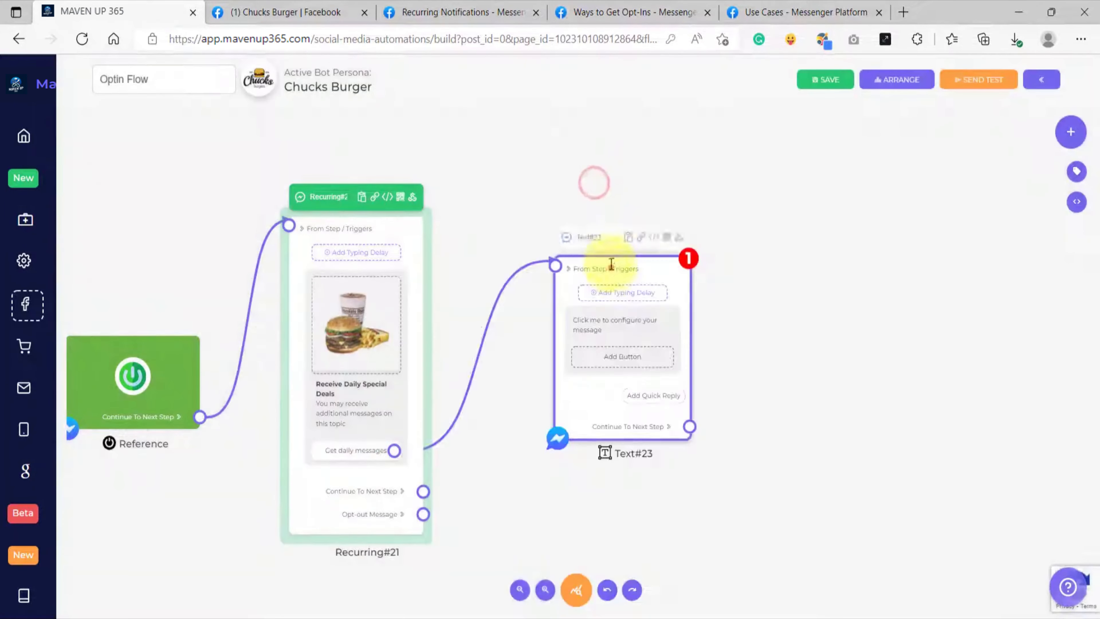
# Step: Write "Hey {{first_name}}! Thanks for subscribing to our Daily Special Deals." in the new Text block, inserting the first name variable
pyautogui.click(592, 297)
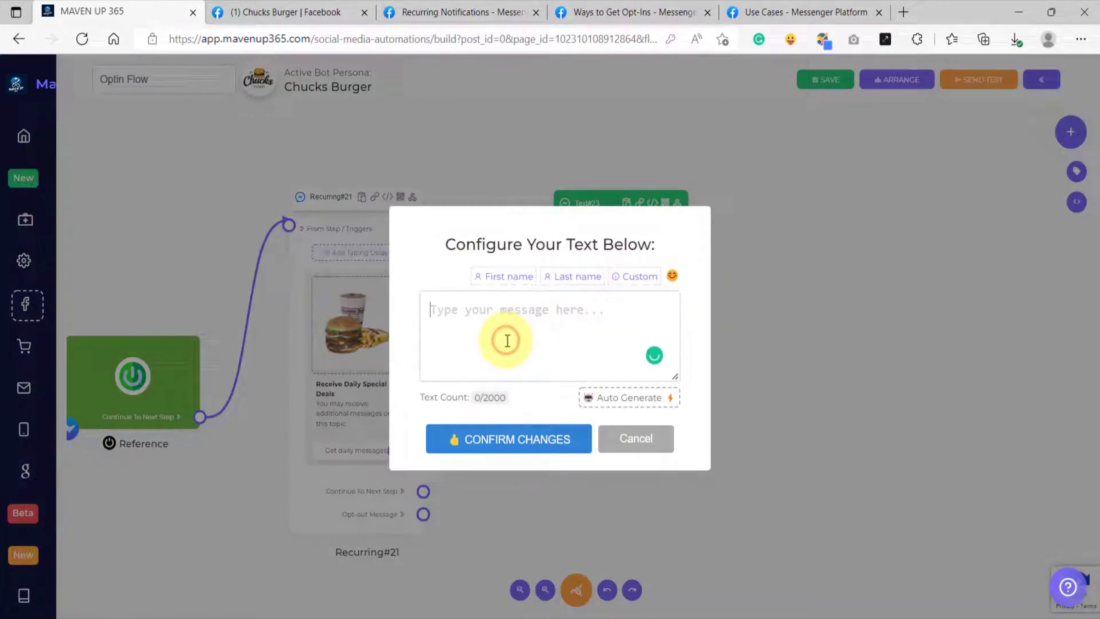
pyautogui.write('Hey')
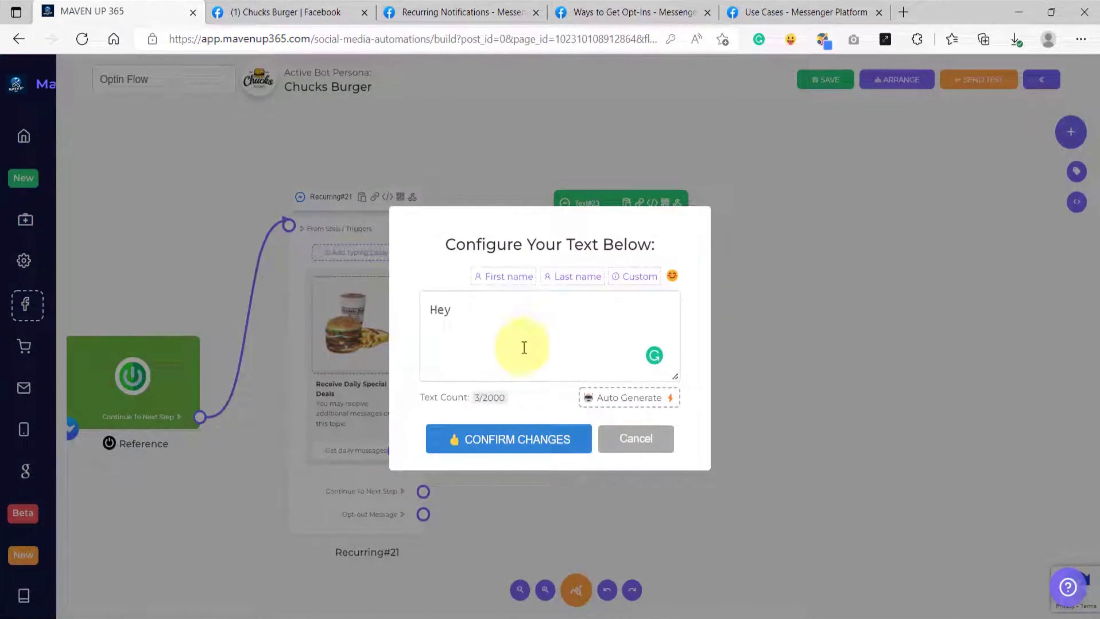
pyautogui.click(510, 278)
pyautogui.write('!')
pyautogui.press('Return')
pyautogui.write('Thanks for subscribing to our Daily Special Deals.')
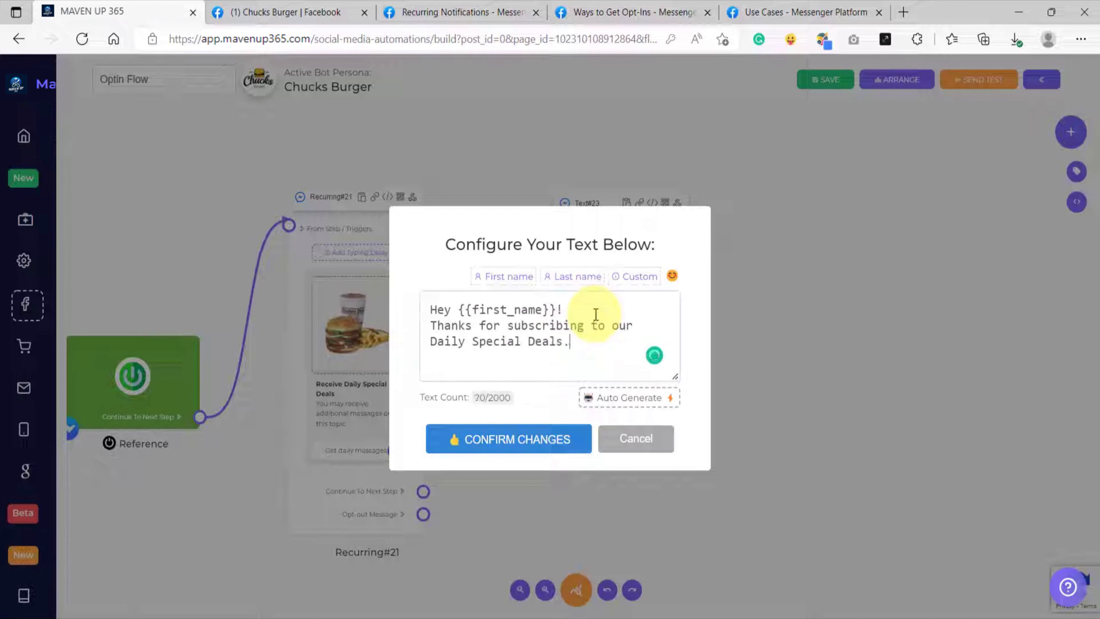
# Step: Add the separate paragraph "Expect to receive the most awesome deals that we offer!" to the message and confirm the text
pyautogui.press('Return')
pyautogui.press('Return')
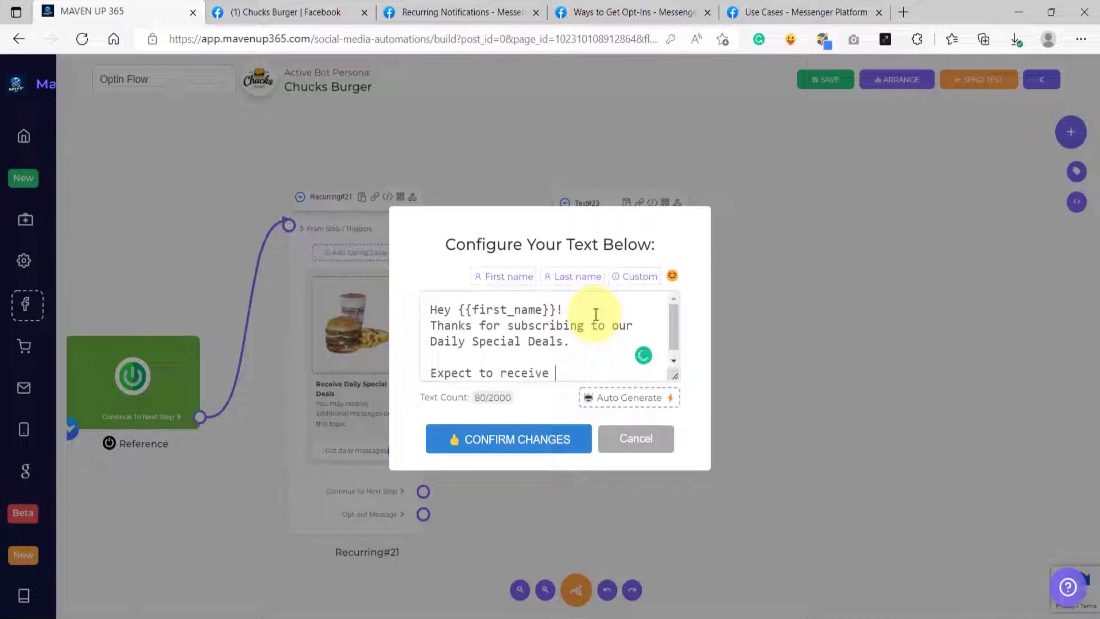
pyautogui.write('Expect to receive the most awe')
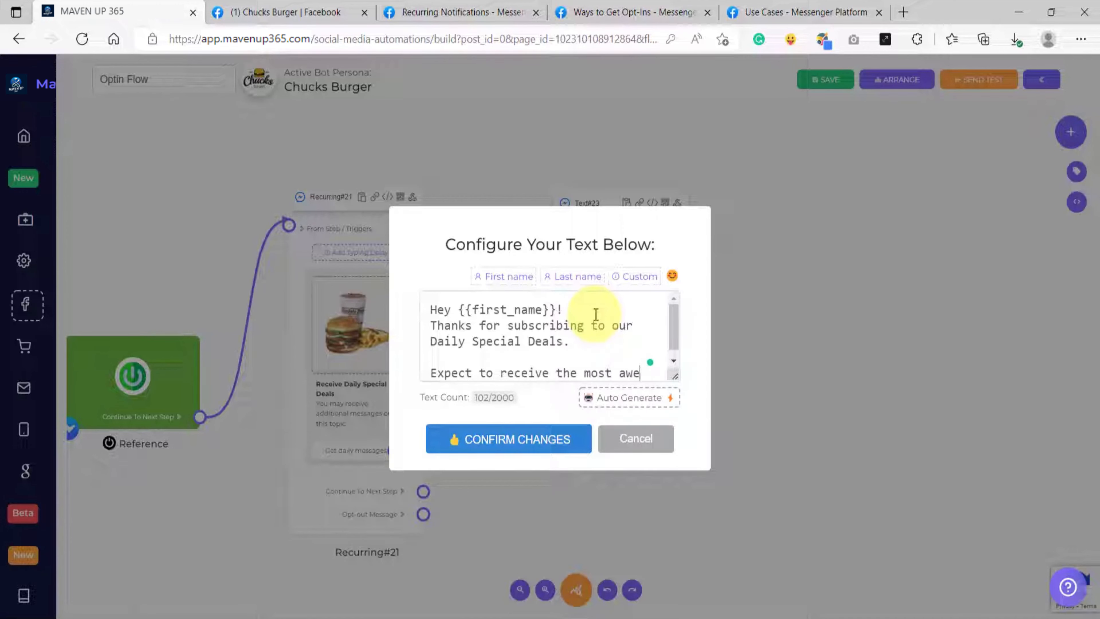
pyautogui.write('some deals that we offer!')
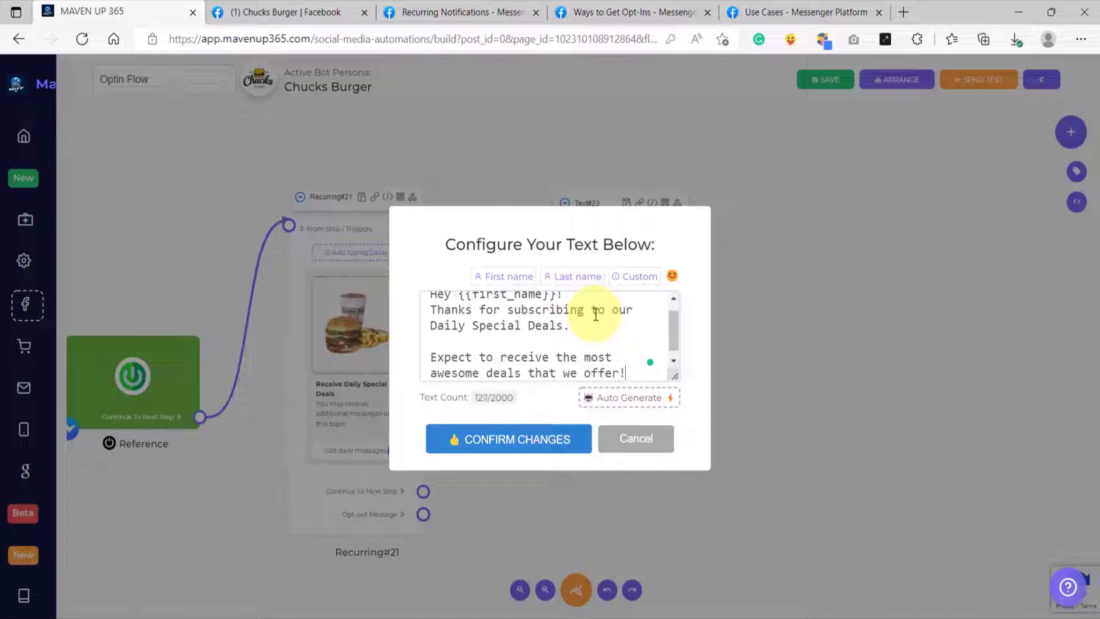
pyautogui.click(514, 438)
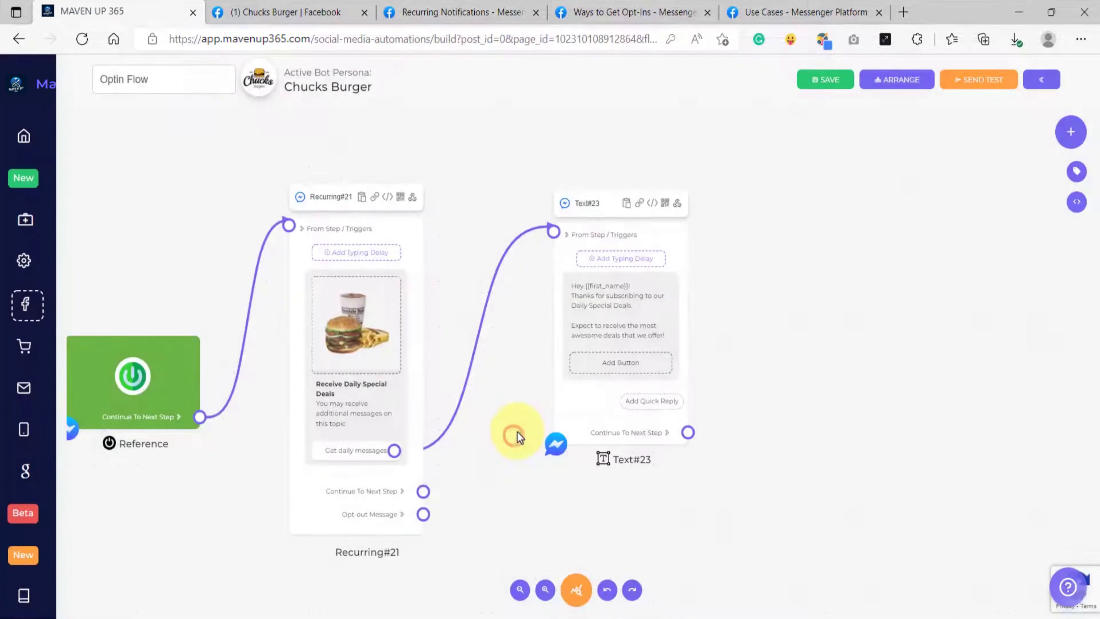
# Step: Connect the thank-you Text block's Continue To Next Step output to a new TimeGap block
pyautogui.click(405, 443)
pyautogui.scroll(2, 388, 457)
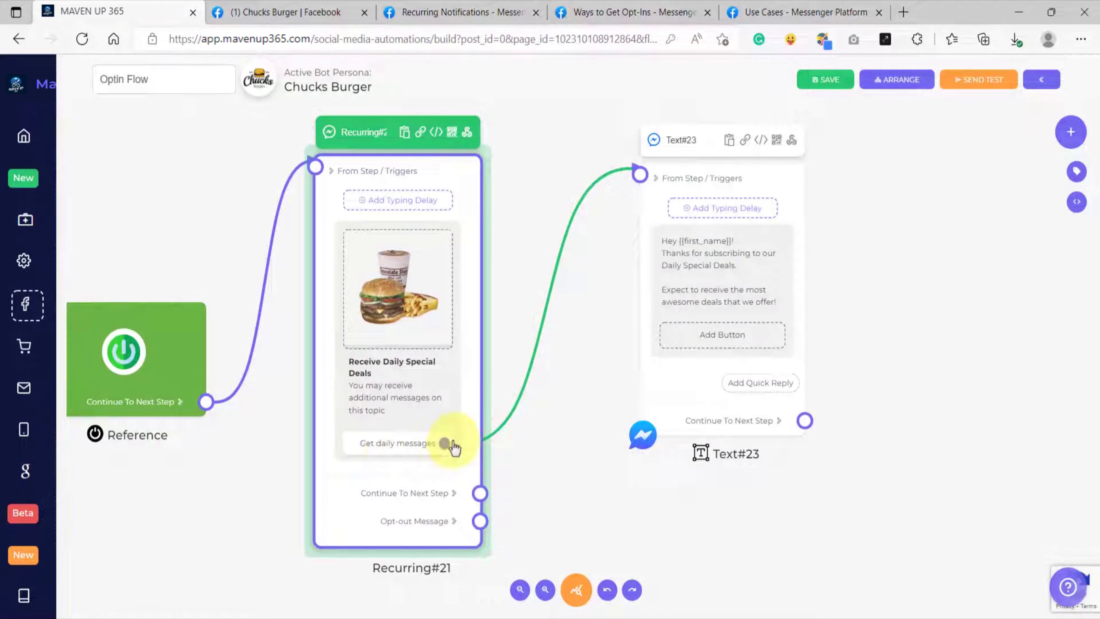
pyautogui.click(529, 465)
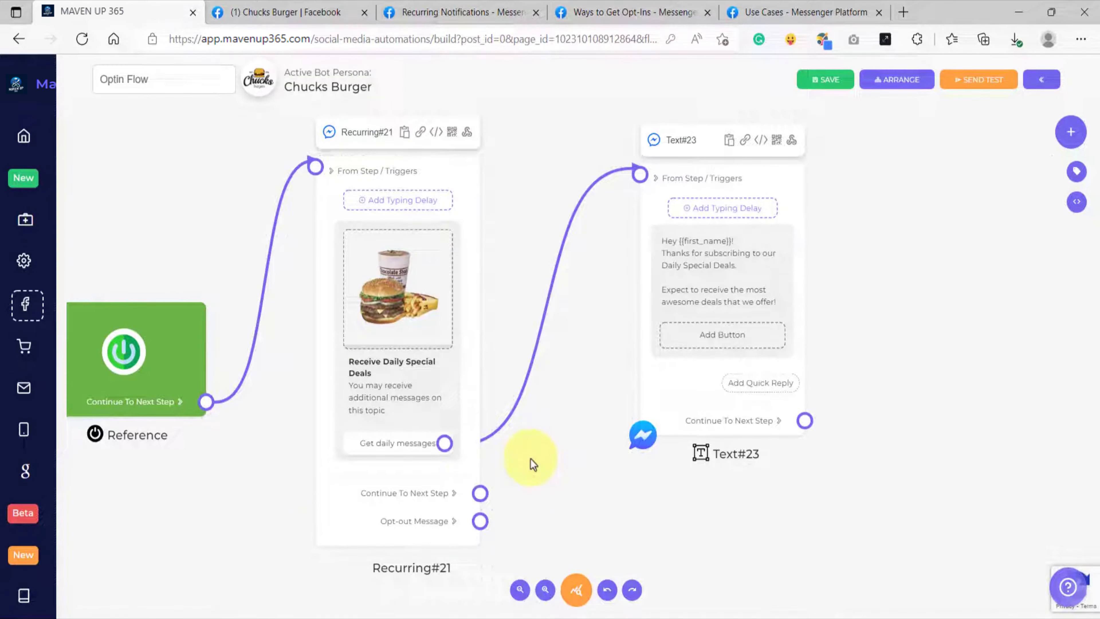
pyautogui.scroll(-2, 530, 455)
pyautogui.moveTo(558, 432); pyautogui.dragTo(351, 432)
pyautogui.moveTo(609, 434); pyautogui.dragTo(524, 417)
pyautogui.scroll(2, 543, 425)
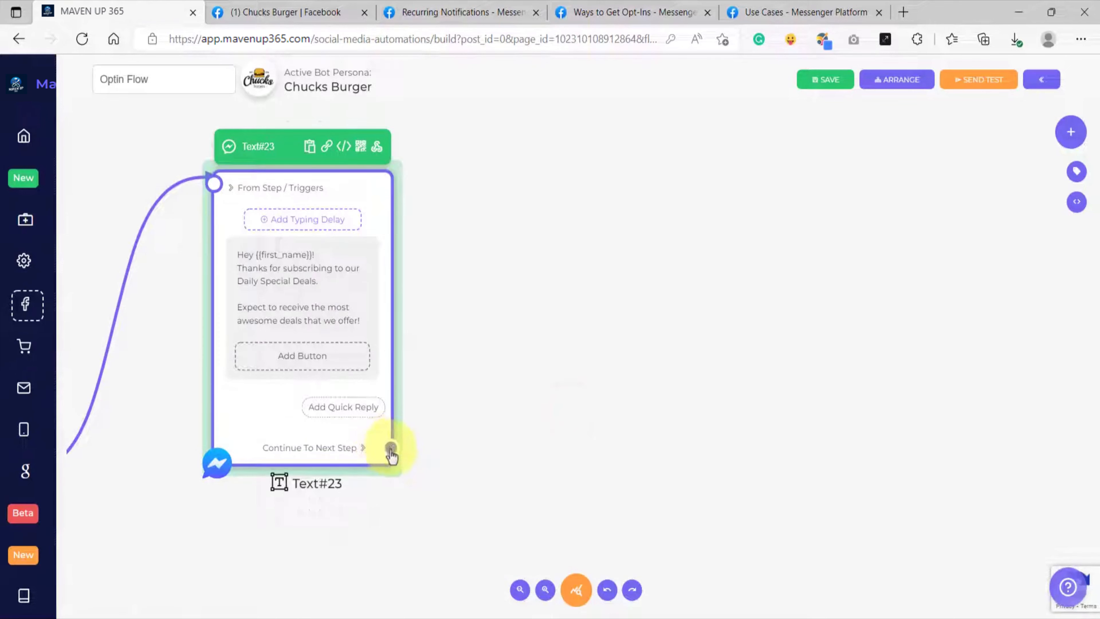
pyautogui.moveTo(391, 449); pyautogui.dragTo(524, 255)
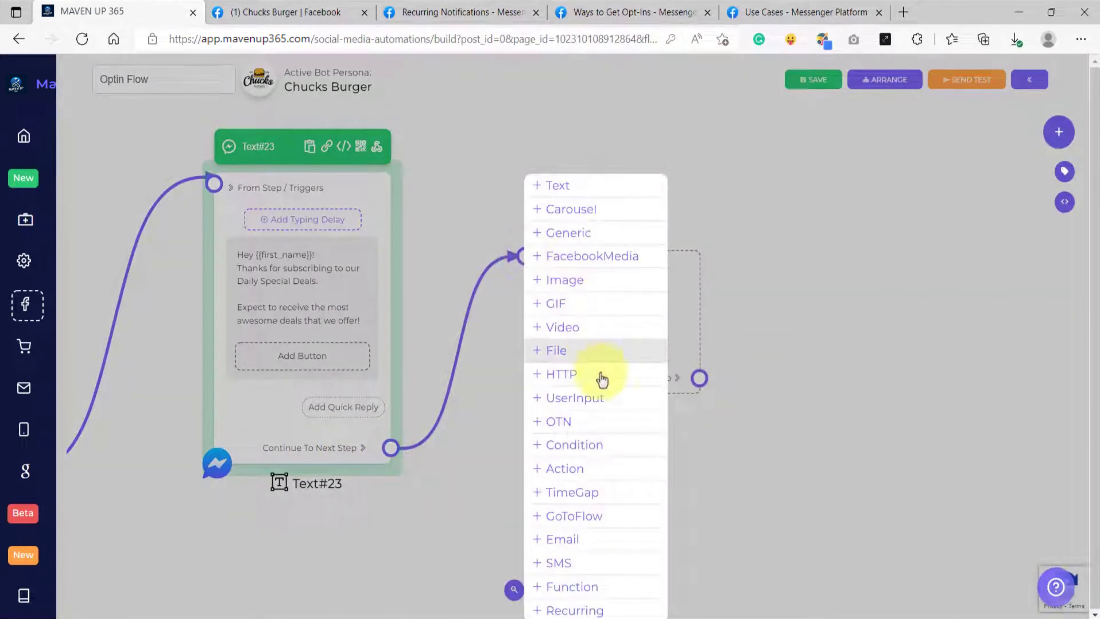
pyautogui.click(579, 493)
pyautogui.moveTo(585, 311); pyautogui.dragTo(581, 282)
# Step: Examine the flow path from the Recurring block's optin button through the thank-you text to the TimeGap block
pyautogui.scroll(-5, 570, 301)
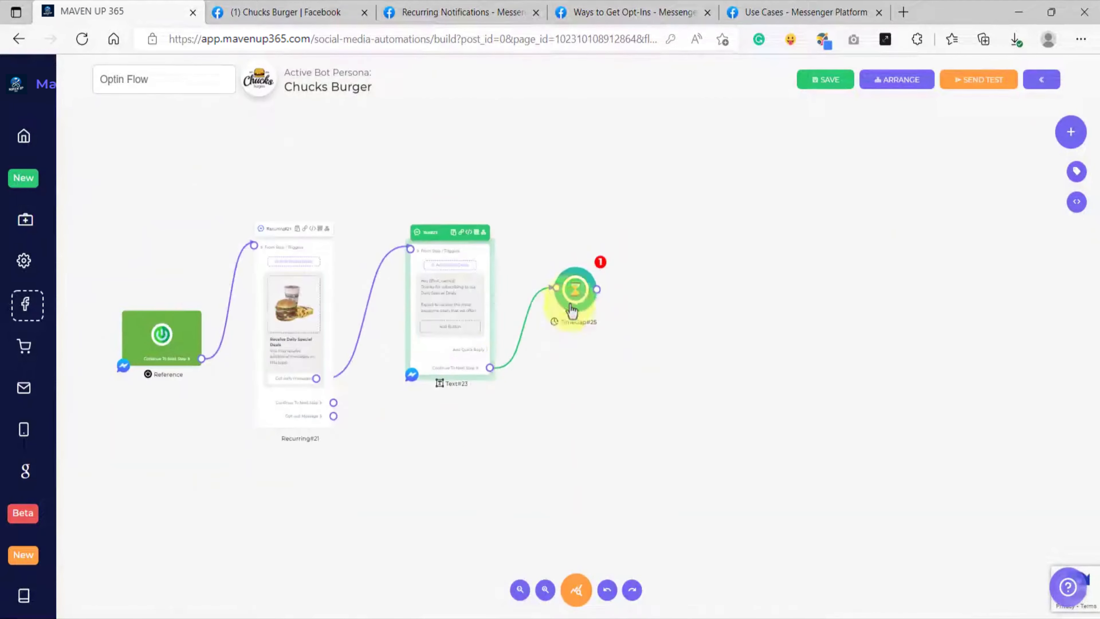
pyautogui.moveTo(377, 384); pyautogui.dragTo(409, 382)
pyautogui.scroll(5, 299, 347)
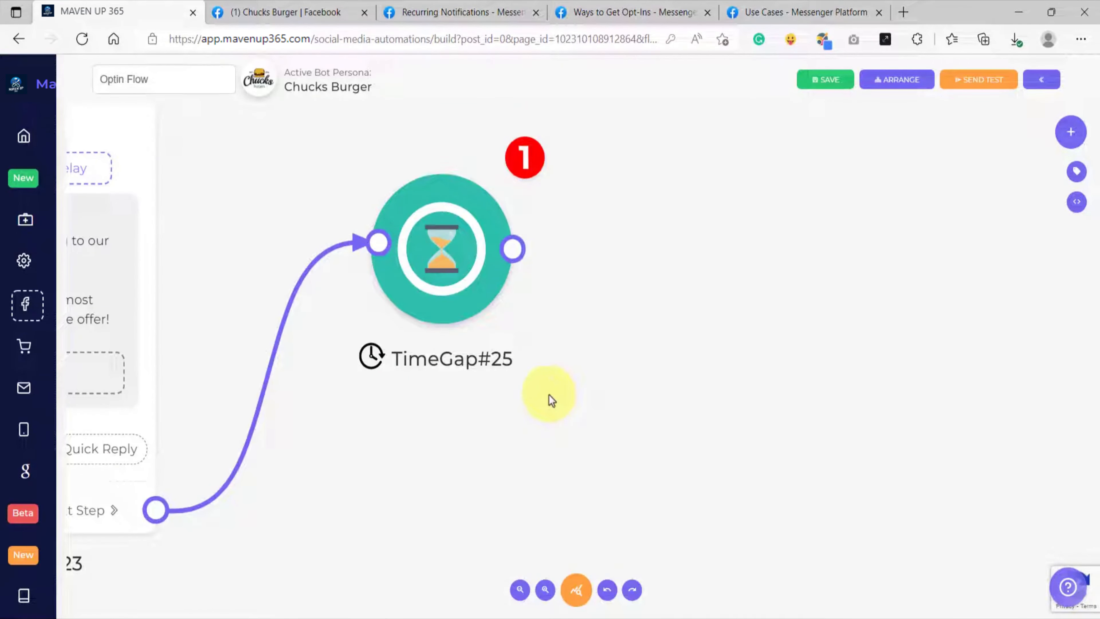
pyautogui.scroll(-3, 549, 393)
pyautogui.moveTo(436, 461); pyautogui.dragTo(669, 426)
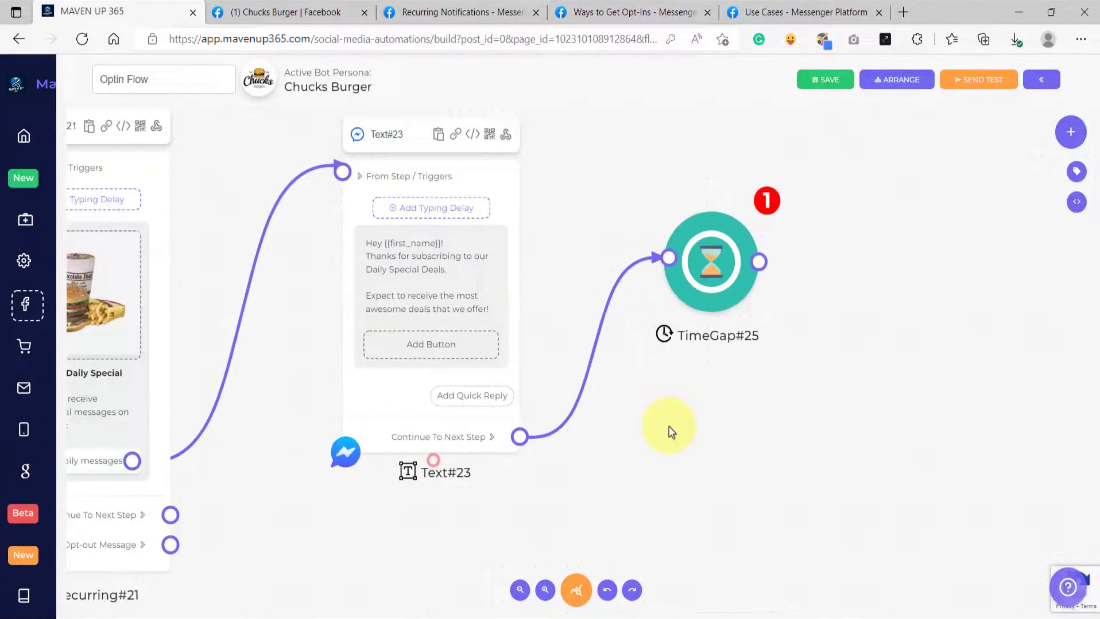
pyautogui.scroll(2, 135, 382)
pyautogui.scroll(-4, 135, 382)
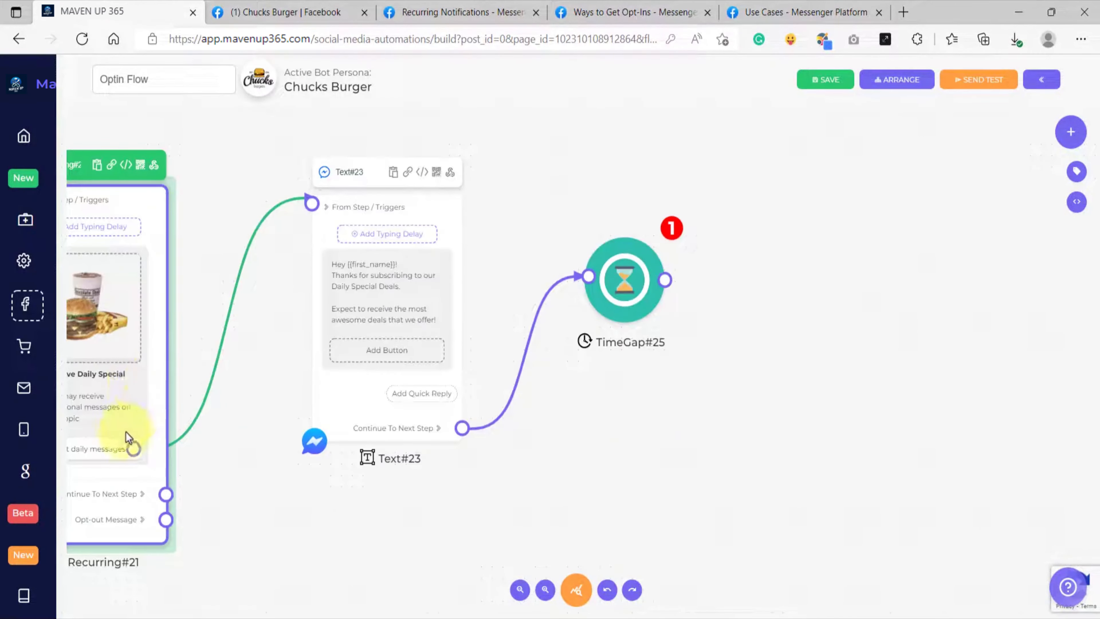
pyautogui.moveTo(210, 328); pyautogui.dragTo(355, 296)
pyautogui.scroll(1, 239, 396)
pyautogui.scroll(2, 240, 396)
pyautogui.scroll(-3, 240, 397)
pyautogui.moveTo(756, 371); pyautogui.dragTo(584, 409)
pyautogui.scroll(1, 575, 318)
pyautogui.scroll(2, 576, 322)
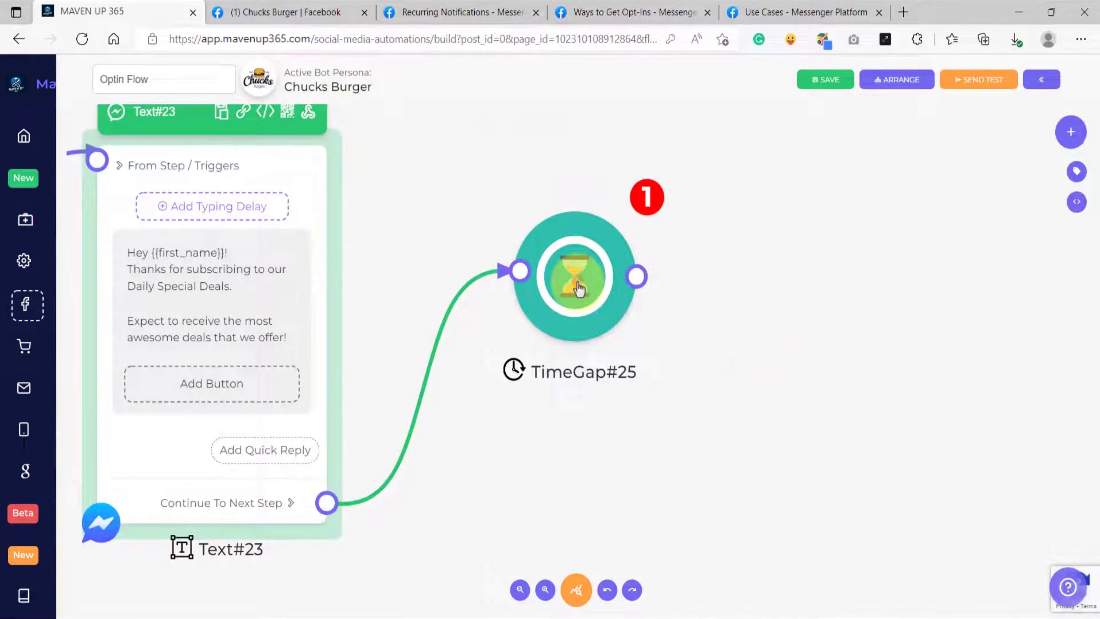
# Step: Open the TimeGap block's configuration and set its delay to 1 Day(s)
pyautogui.click(579, 288)
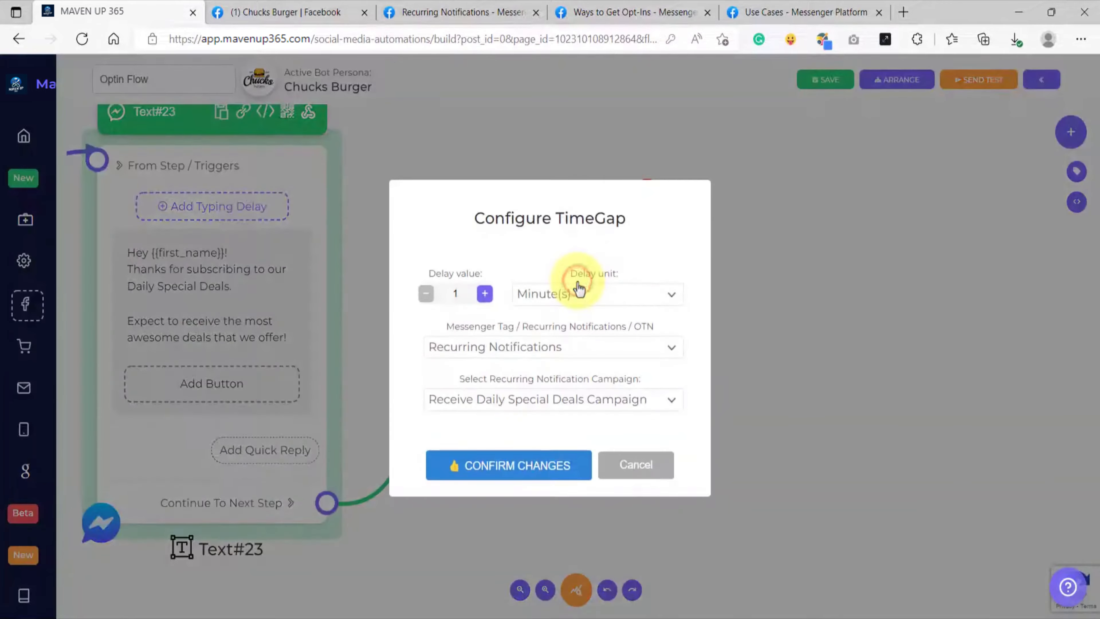
pyautogui.click(555, 299)
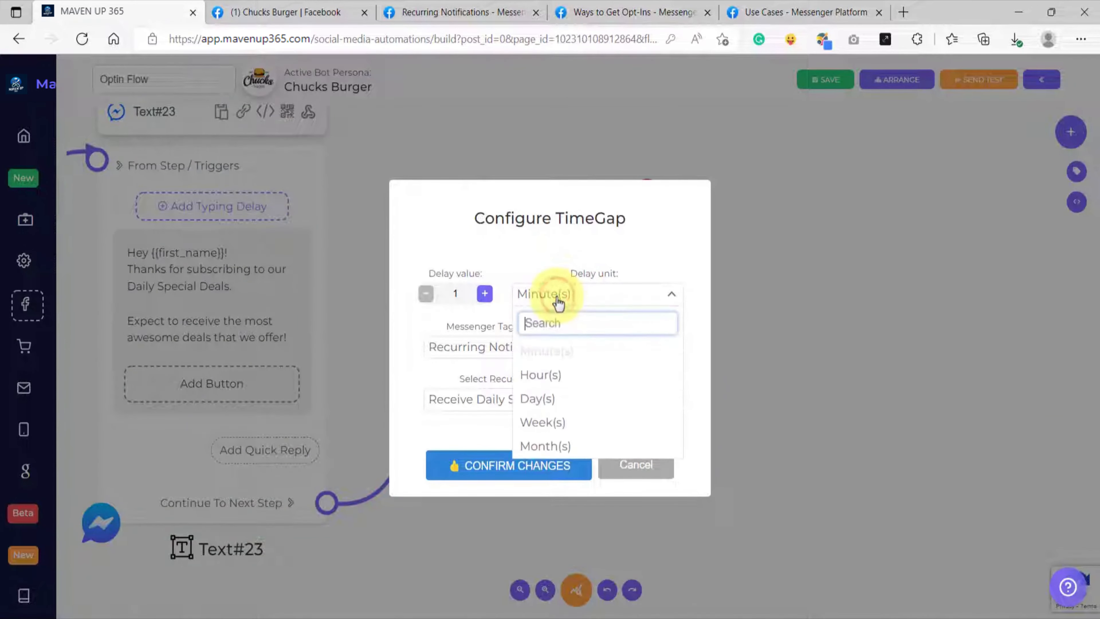
pyautogui.click(544, 401)
pyautogui.moveTo(439, 269); pyautogui.dragTo(460, 299)
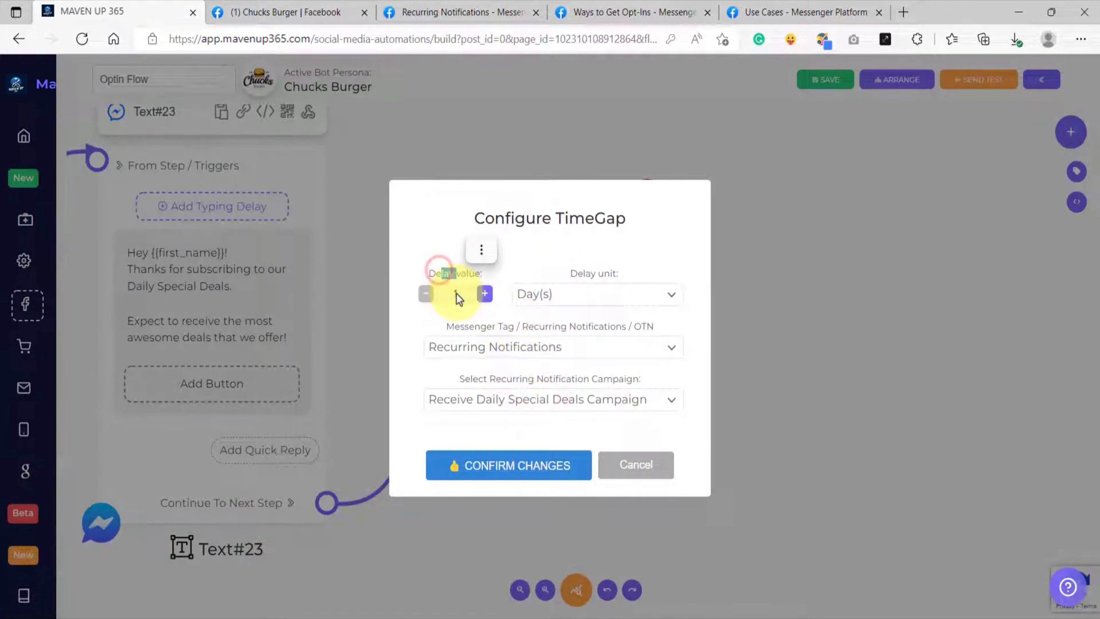
# Step: Check the tag and campaign choices, keep Recurring Notifications with Receive Daily Special Deals Campaign, and confirm the time gap
pyautogui.click(484, 351)
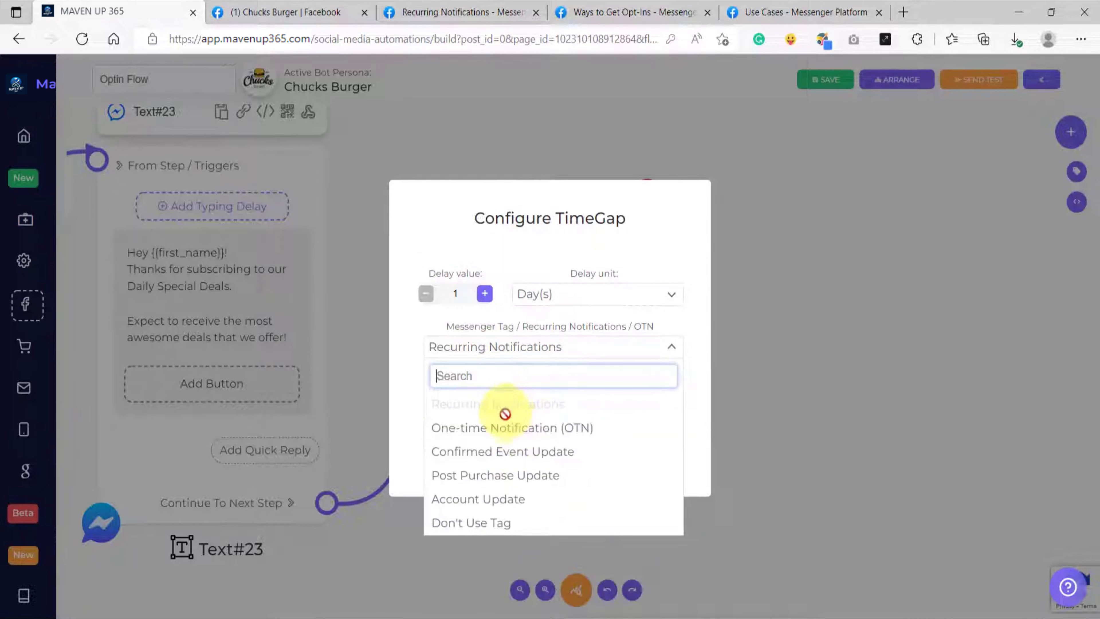
pyautogui.click(502, 353)
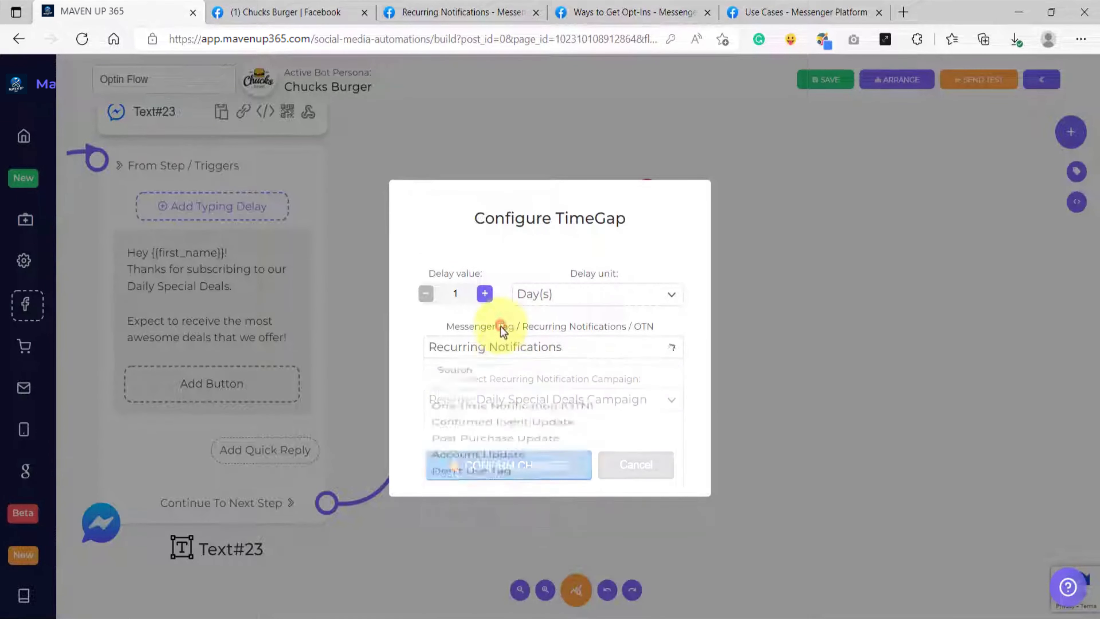
pyautogui.click(500, 401)
pyautogui.click(482, 403)
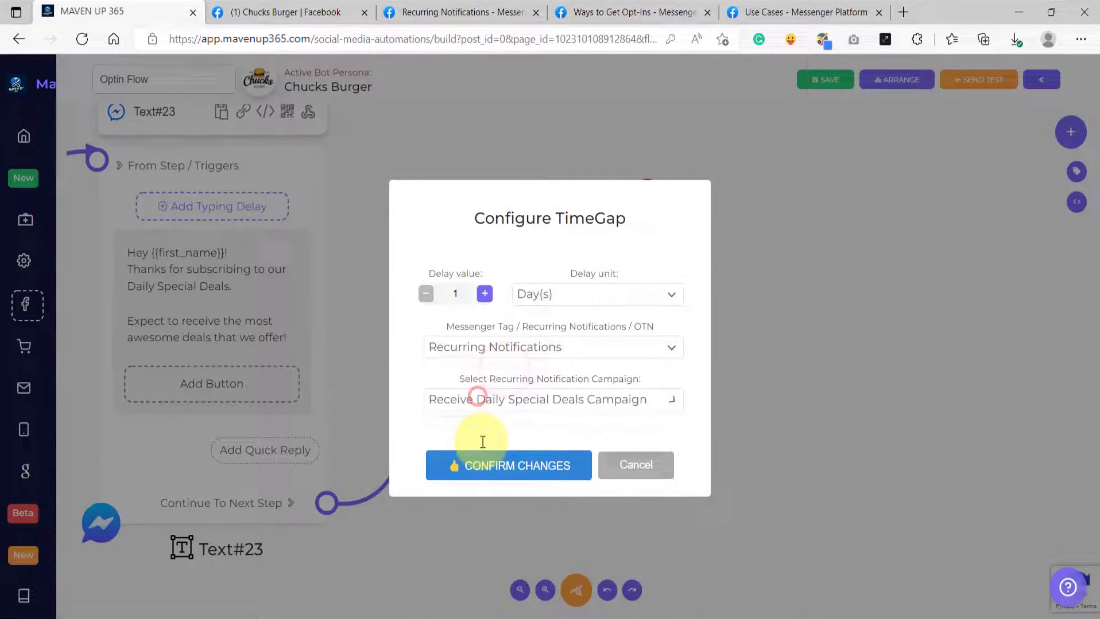
pyautogui.click(511, 380)
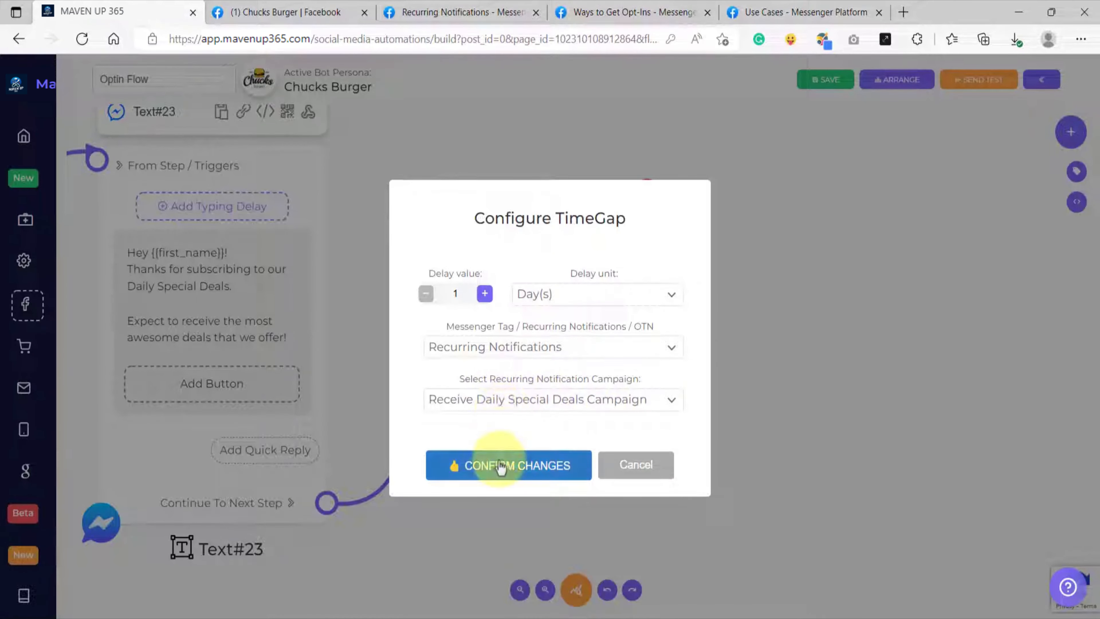
pyautogui.click(495, 472)
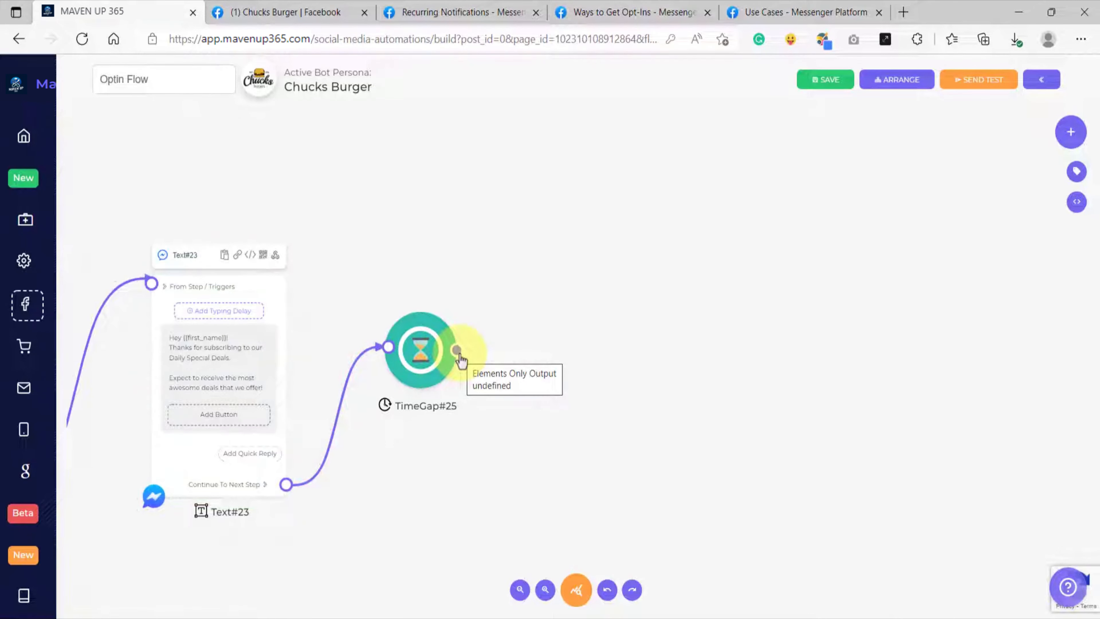
# Step: Connect the output of the TimeGap block after the thank-you text to a new Generic block
pyautogui.moveTo(458, 352); pyautogui.dragTo(544, 251)
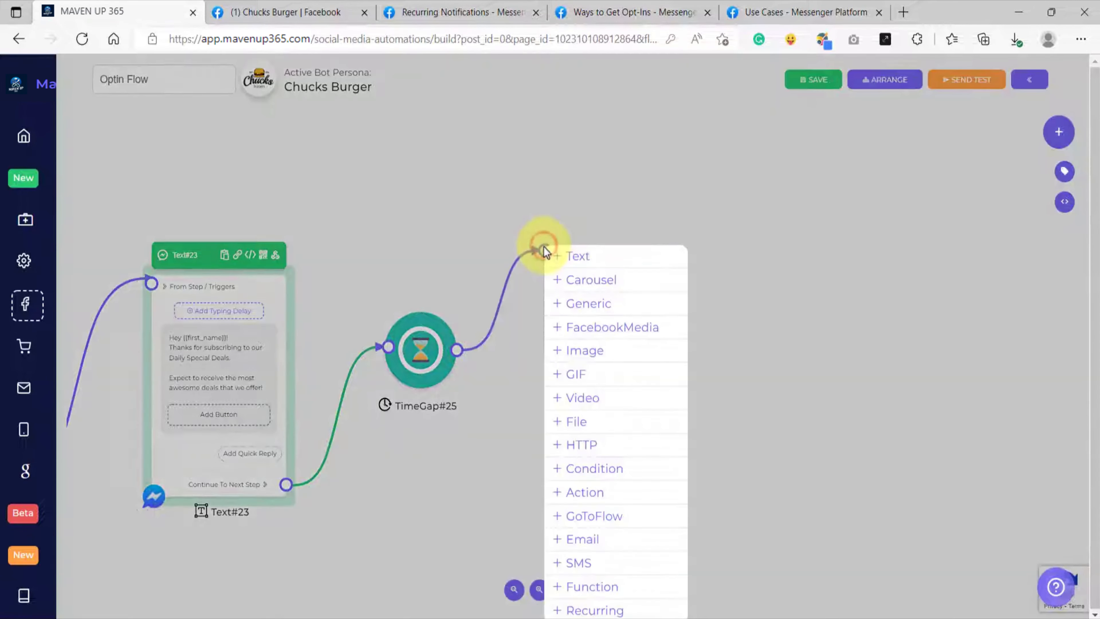
pyautogui.click(591, 308)
pyautogui.scroll(-2, 590, 306)
pyautogui.moveTo(726, 286); pyautogui.dragTo(639, 305)
pyautogui.click(571, 284)
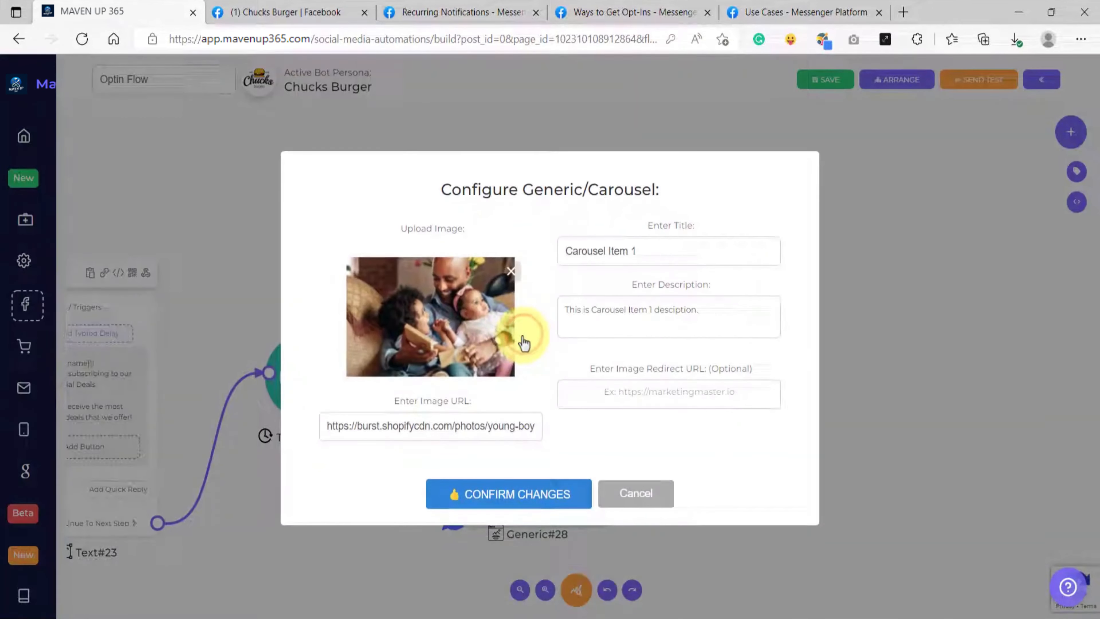
pyautogui.click(511, 271)
pyautogui.click(440, 312)
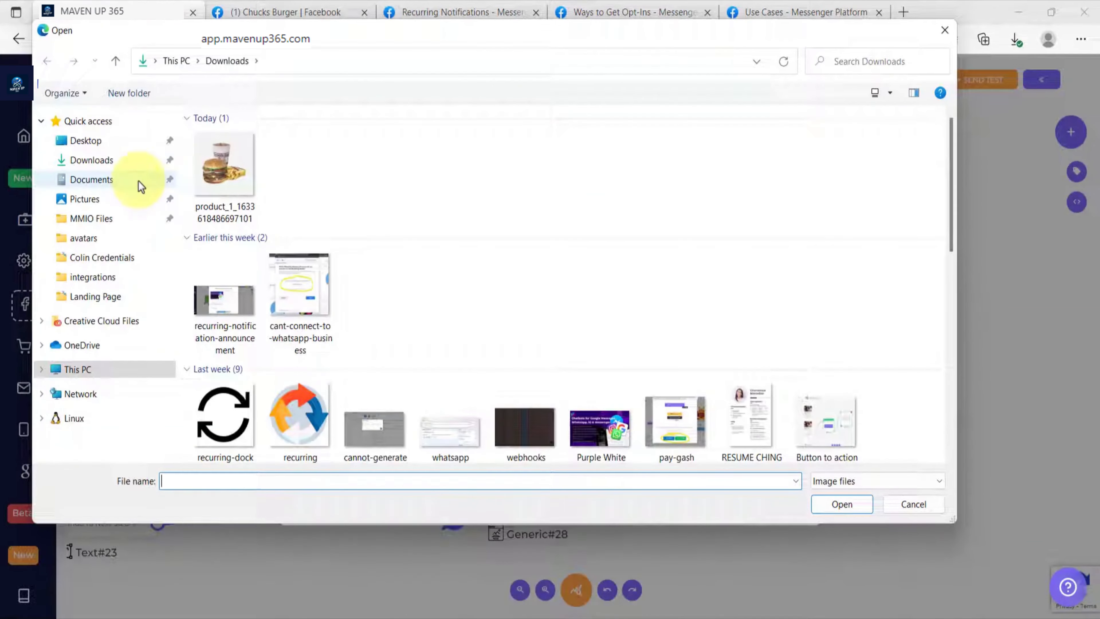
pyautogui.click(213, 182)
pyautogui.doubleClick(211, 178)
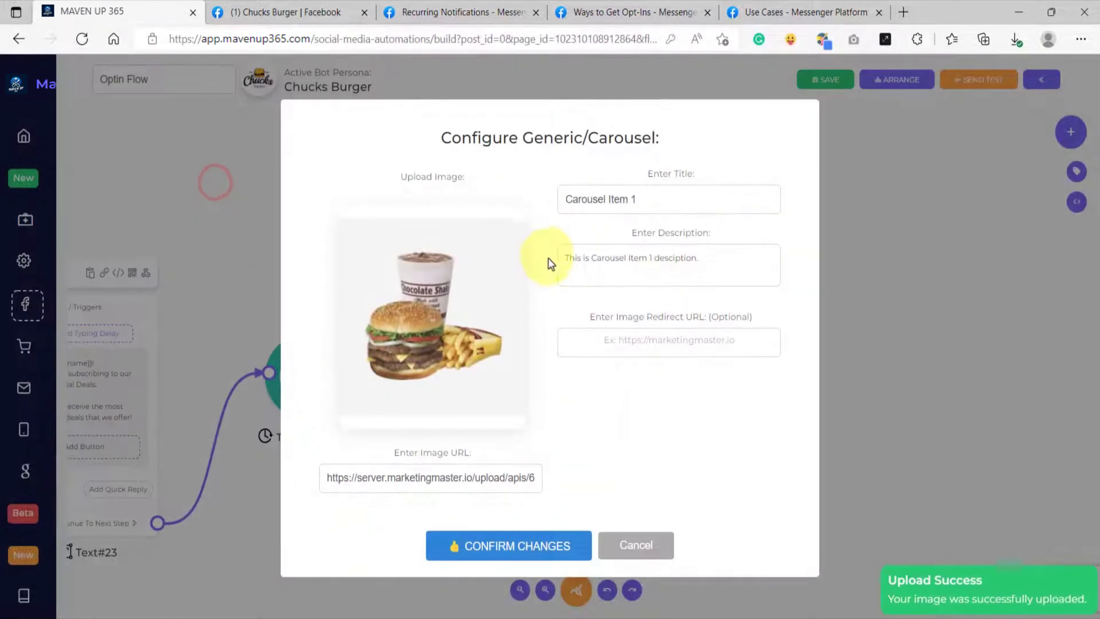
# Step: Set the Generic block's title to "Ultimate Burger Grill 20% OFF Today!"
pyautogui.tripleClick(590, 200)
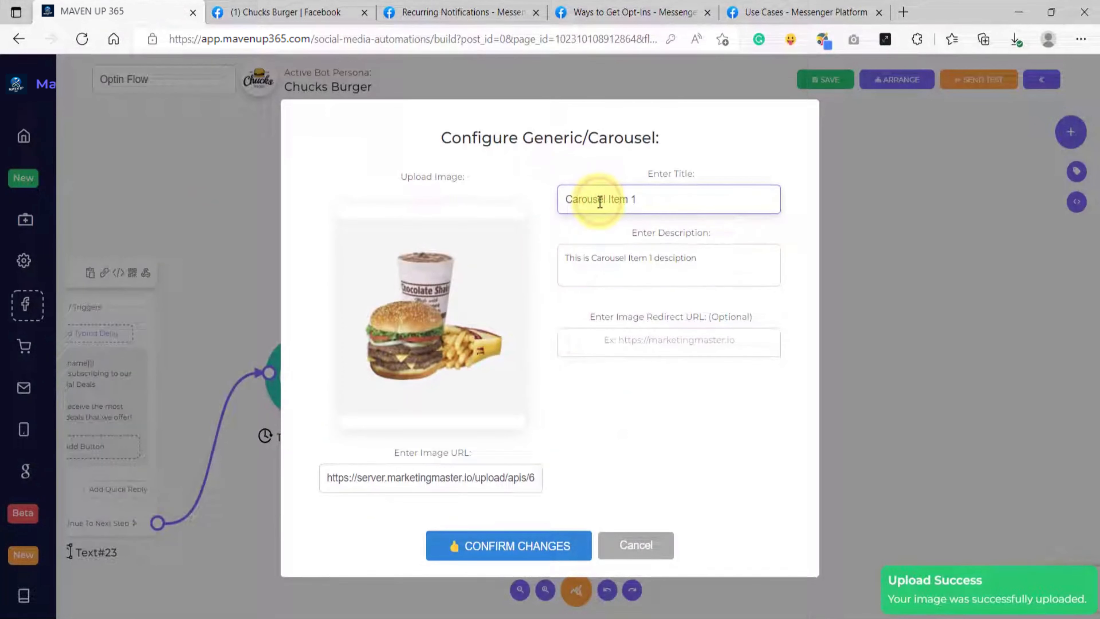
pyautogui.press('BackSpace')
pyautogui.click(640, 202)
pyautogui.write('U')
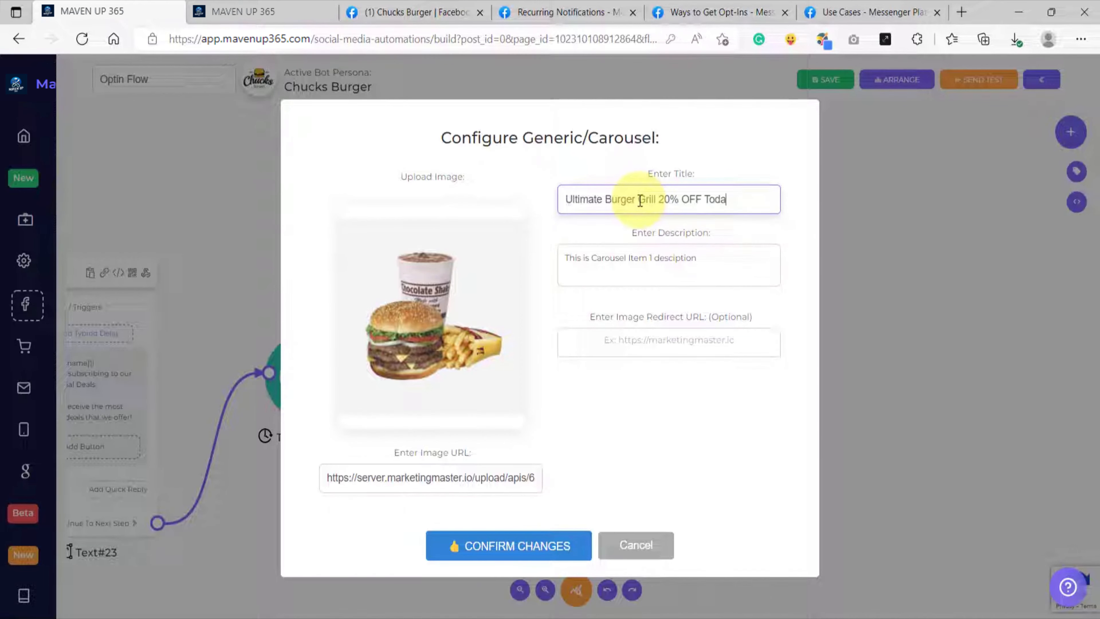
# Step: Replace the Generic block's description with: Use "20OFFULTIMATEBURGER" coupon code on checkout for 20% Discount Today only!
pyautogui.click(735, 273)
pyautogui.hotkey('ctrl', 'a')
pyautogui.write('Use "20OFFULTIMATEBURGER" coupon code on checkout for 20% Discount Today only!')
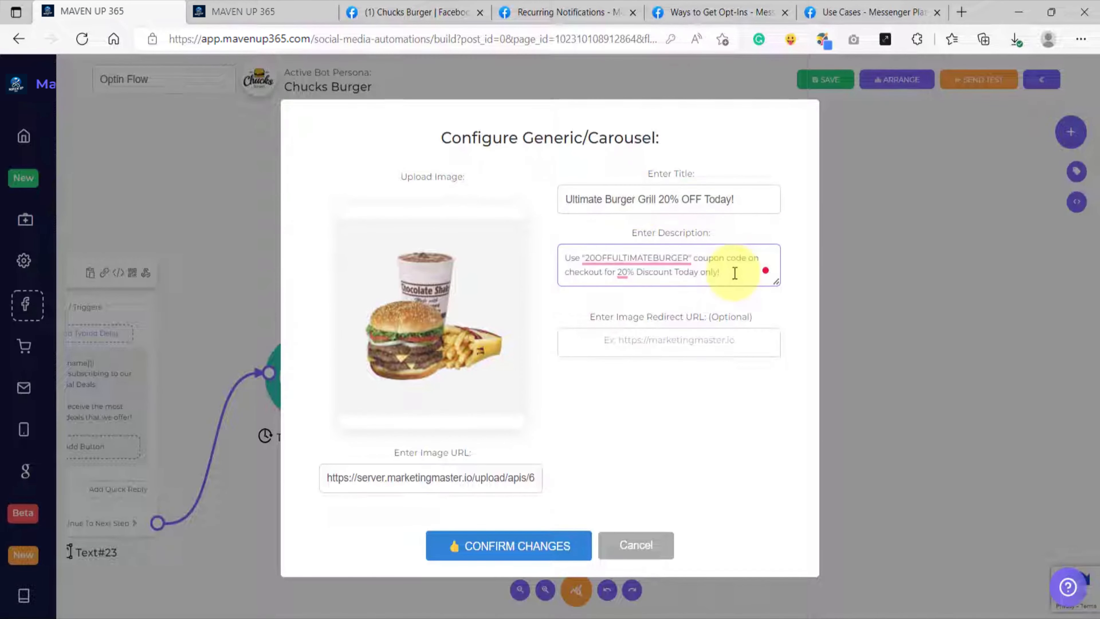
pyautogui.click(570, 257)
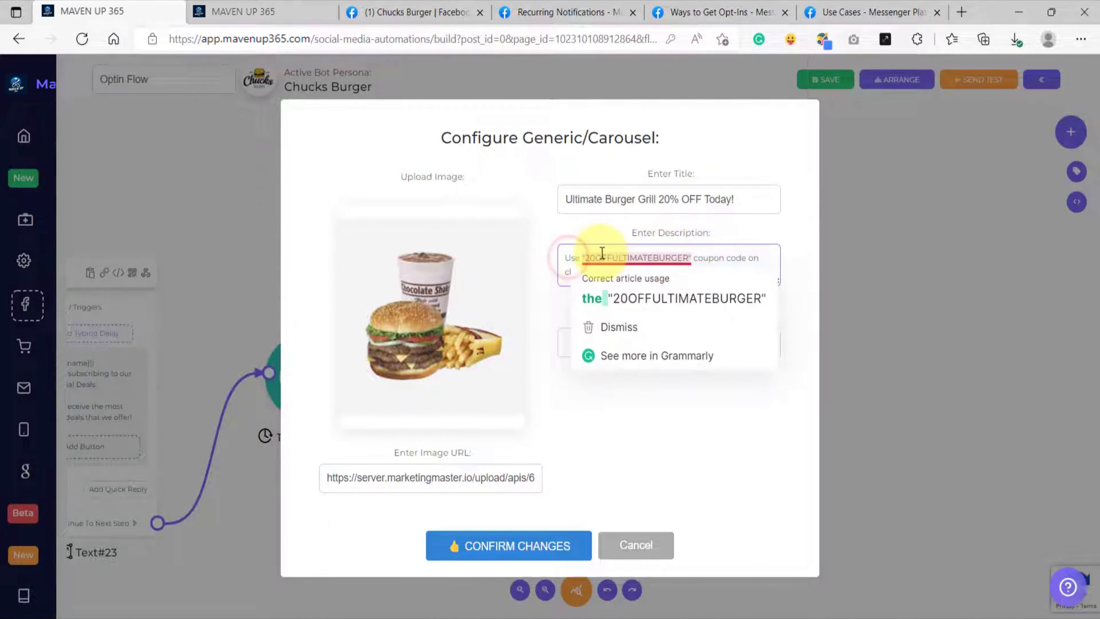
pyautogui.click(729, 259)
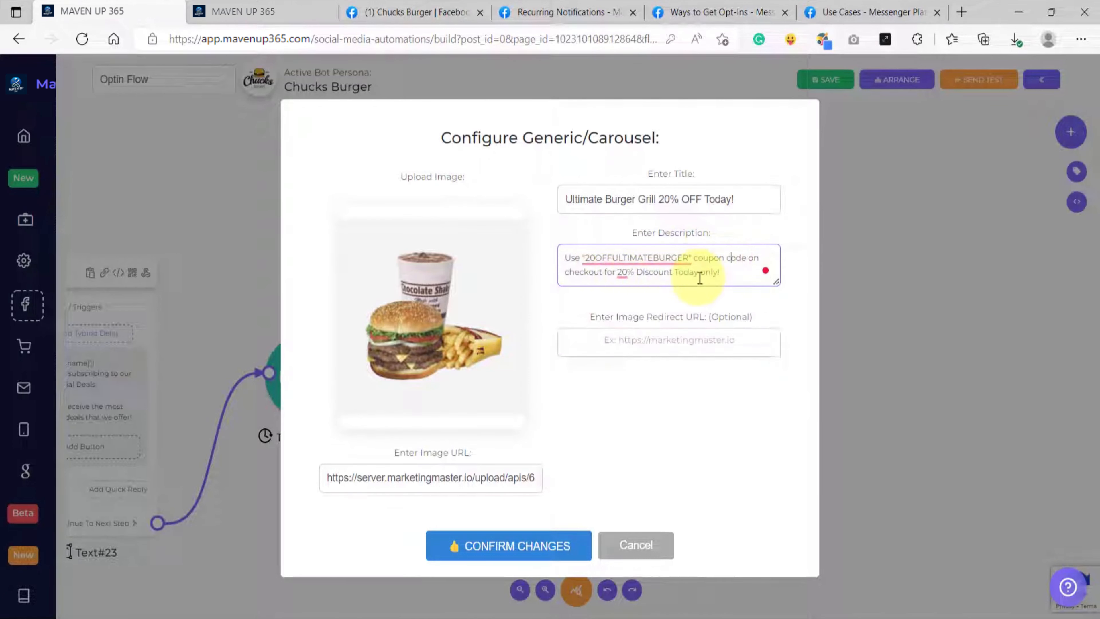
pyautogui.click(638, 384)
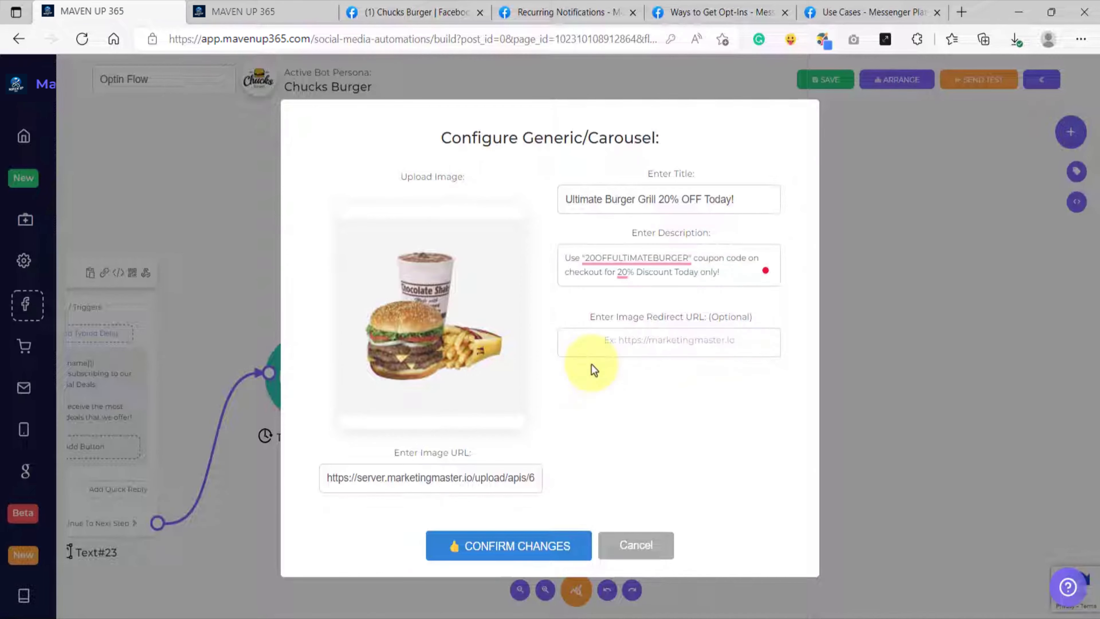
# Step: Copy the Ultimate GrillBurger product sharing link from the Ecommerce page and preview its product page
pyautogui.click(261, 17)
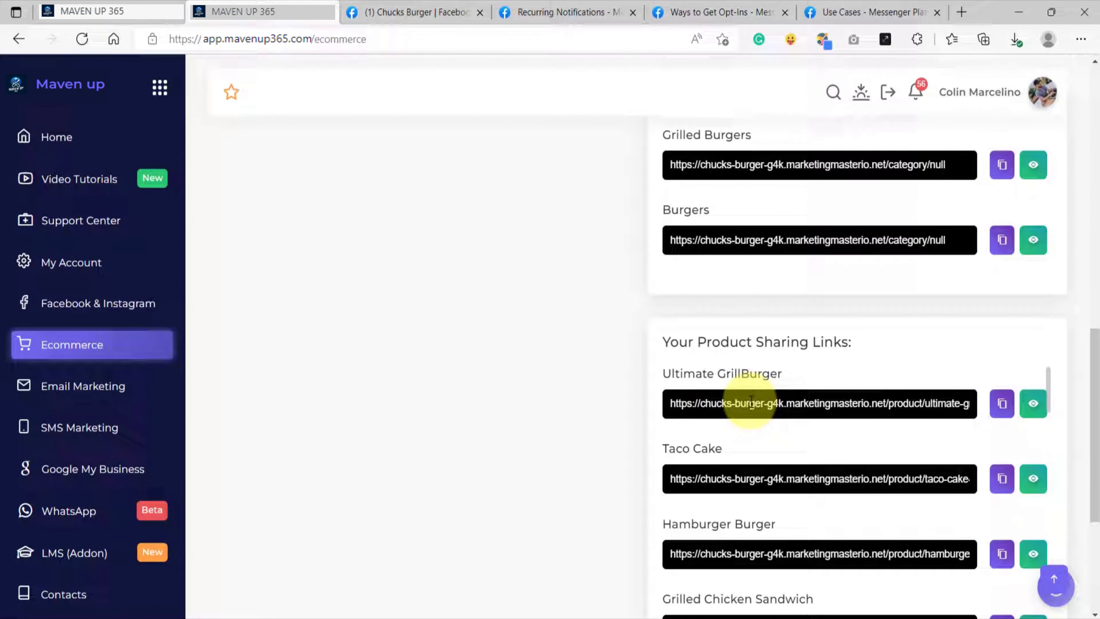
pyautogui.moveTo(664, 404); pyautogui.dragTo(795, 403)
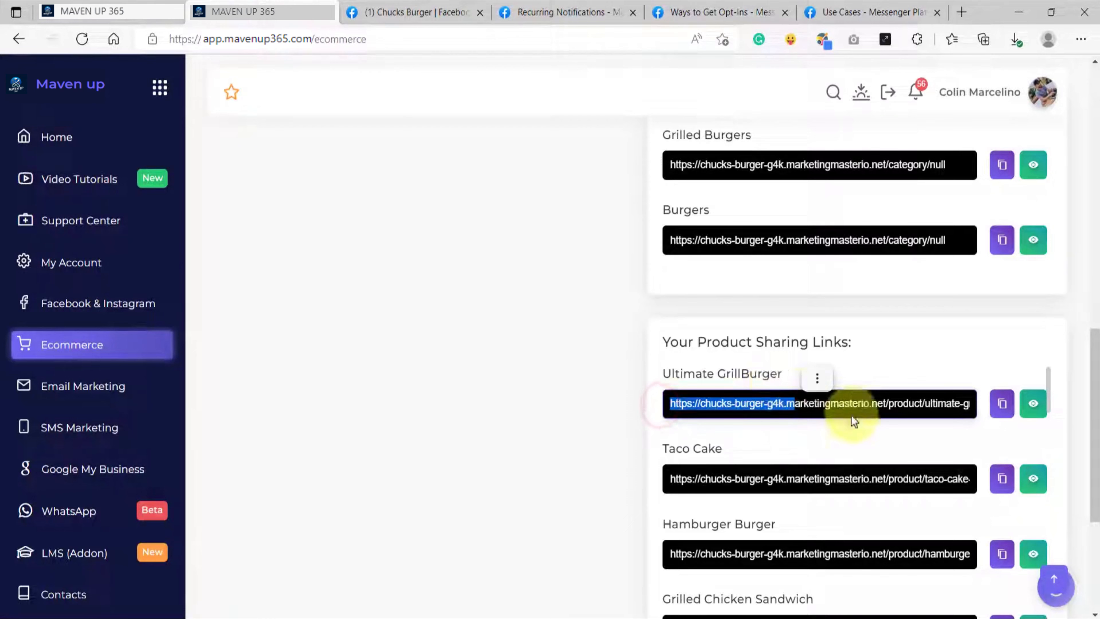
pyautogui.click(1002, 403)
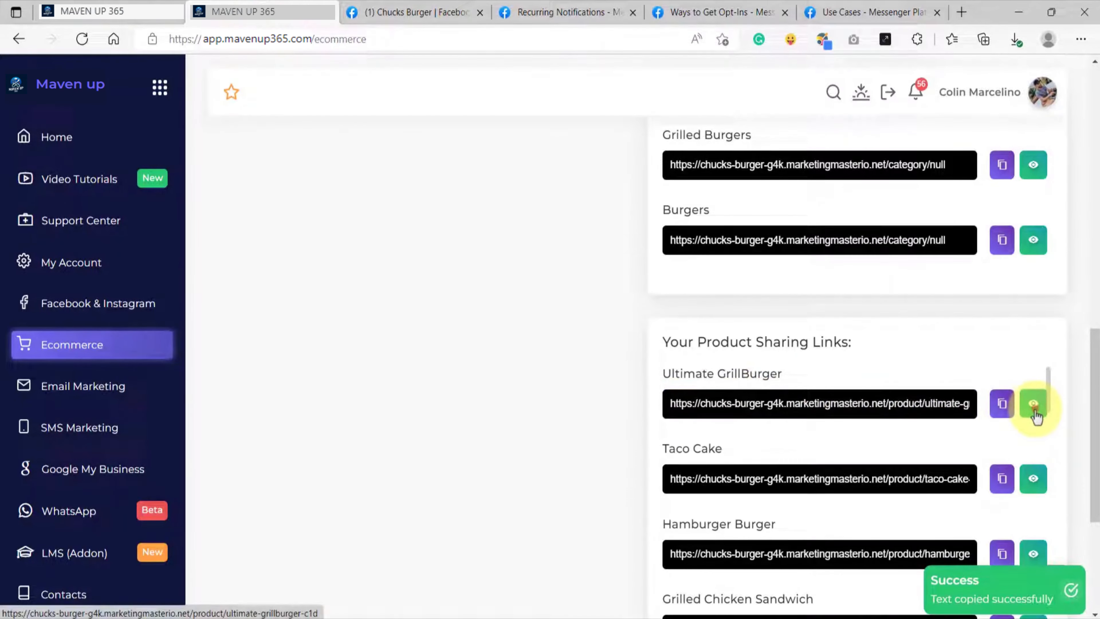
pyautogui.click(1034, 413)
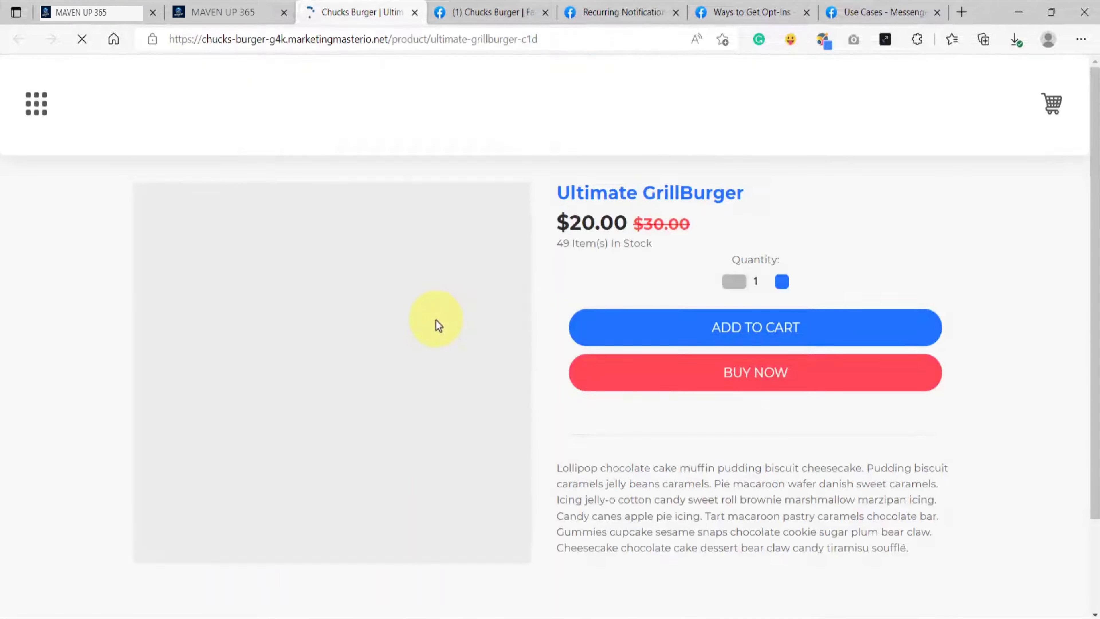
pyautogui.click(393, 39)
pyautogui.click(618, 460)
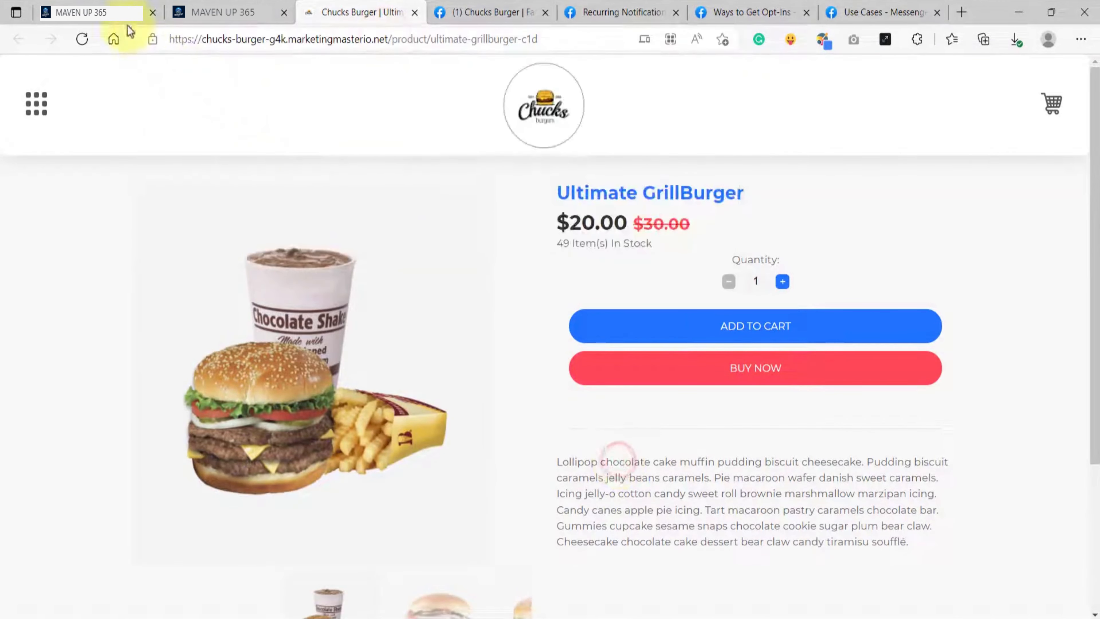
# Step: Paste the product link as the Generic block's image redirect URL, opening in New Tab, and confirm the changes
pyautogui.click(102, 13)
pyautogui.click(604, 345)
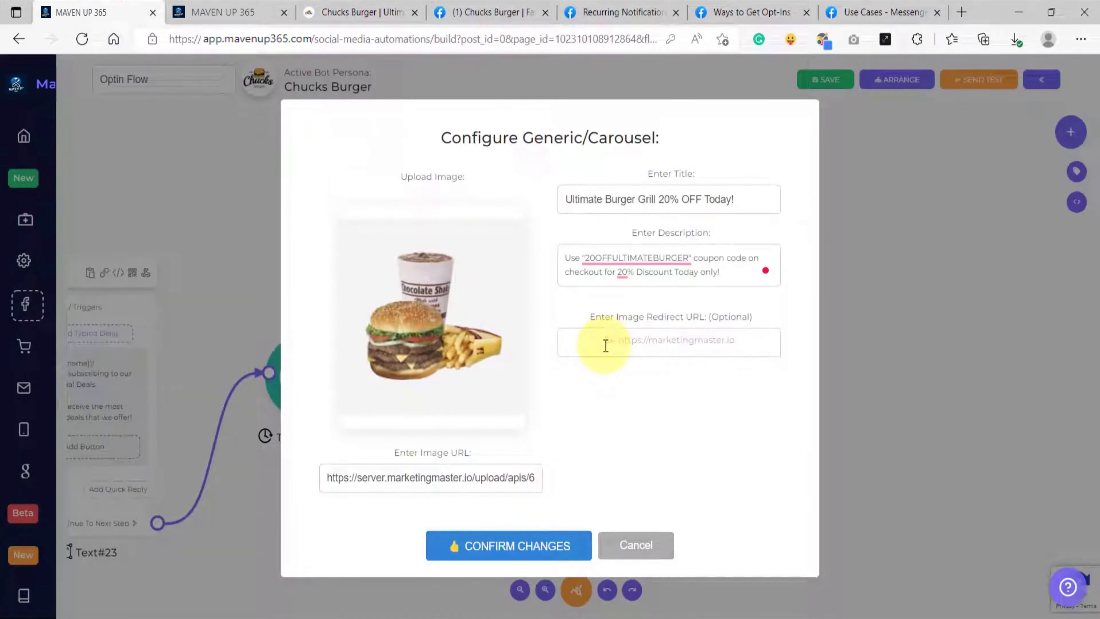
pyautogui.hotkey('ctrl', 'v')
pyautogui.click(612, 308)
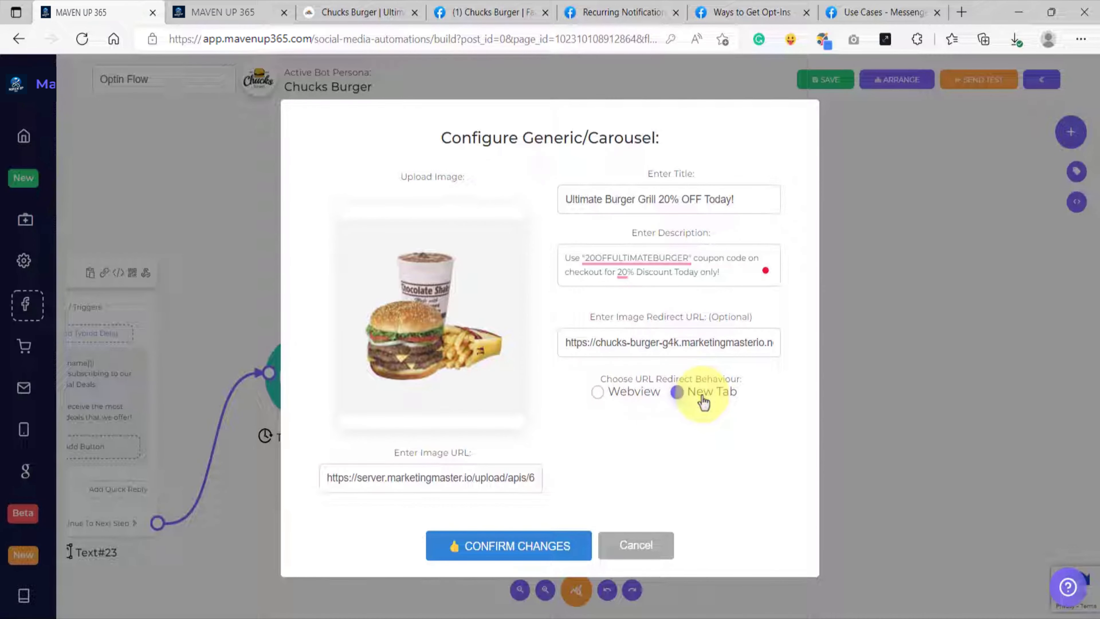
pyautogui.click(527, 551)
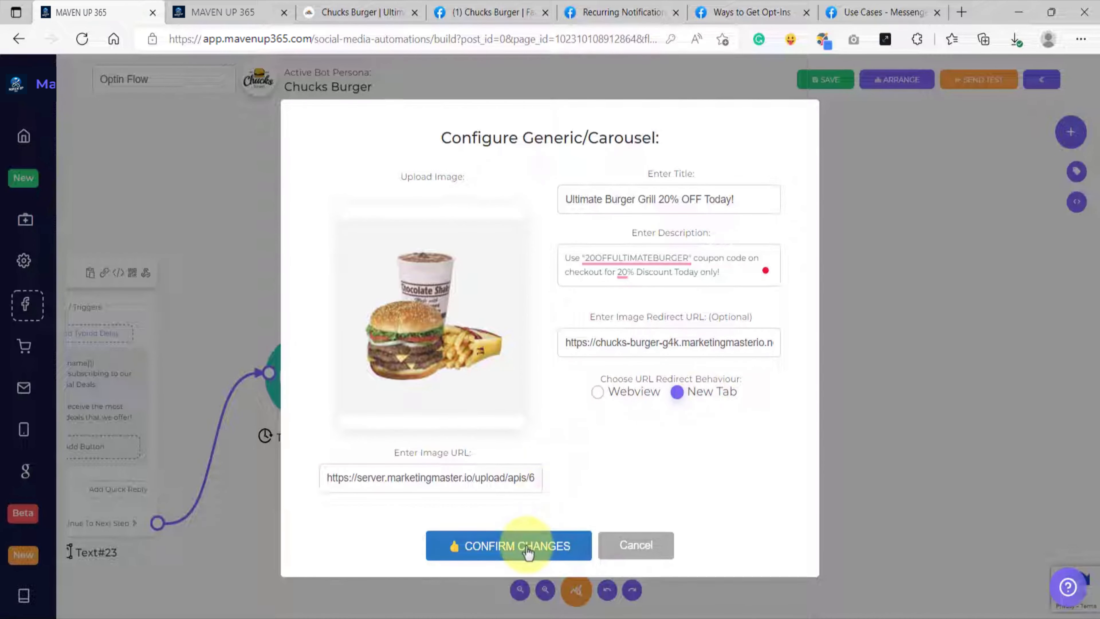
pyautogui.click(528, 549)
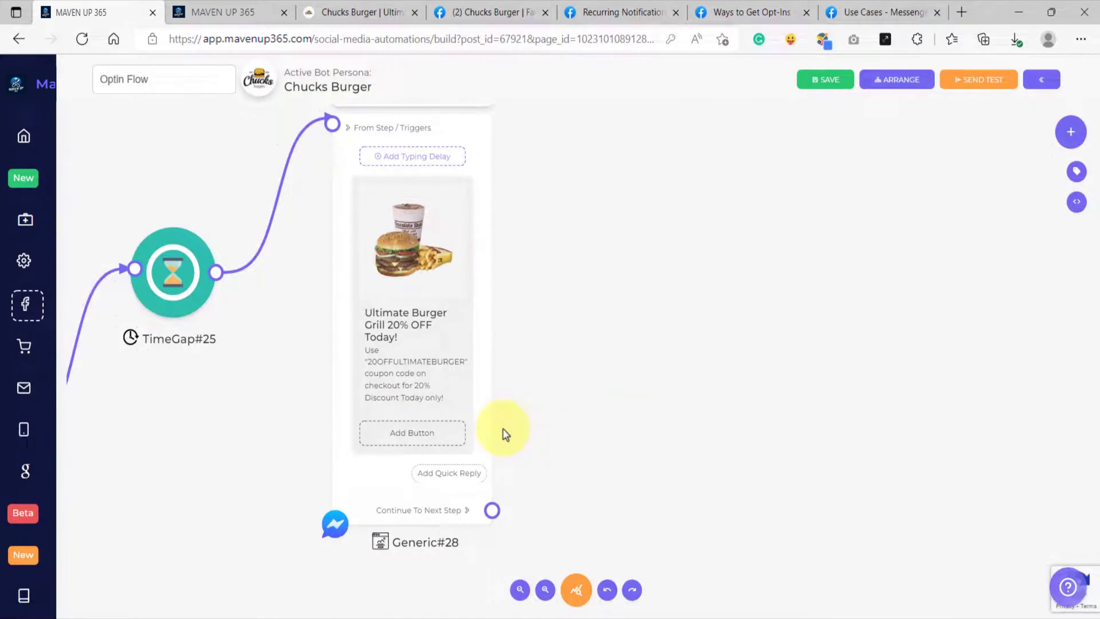
# Step: Add a "Use Coupon Now!" button to the Generic block with type Ecommerce URLs, linked to Ultimate GrillBurger
pyautogui.click(410, 440)
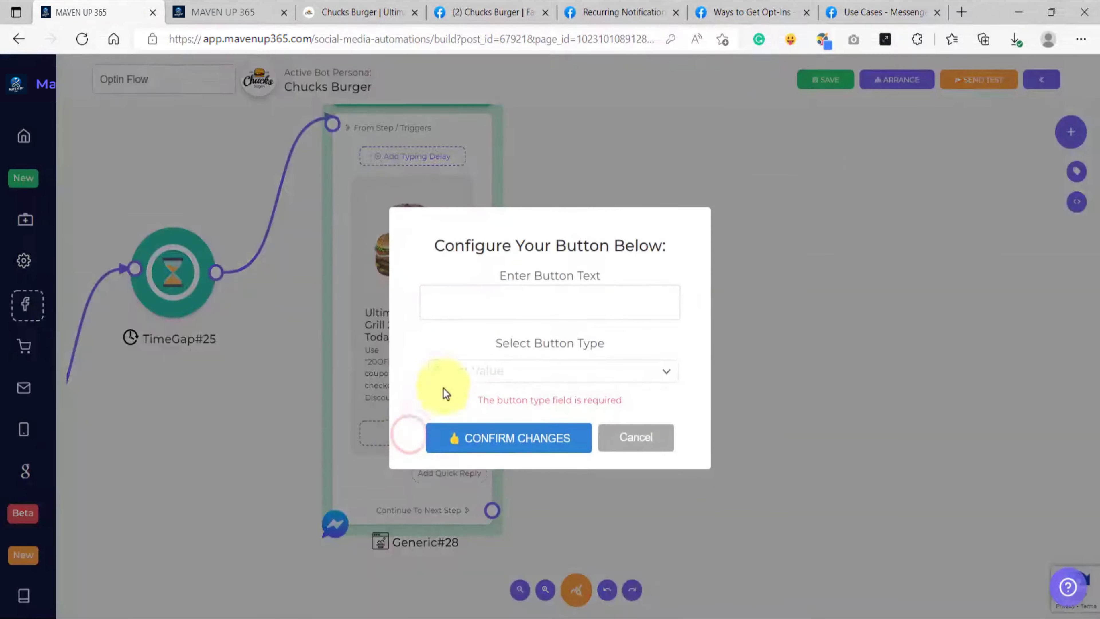
pyautogui.click(481, 301)
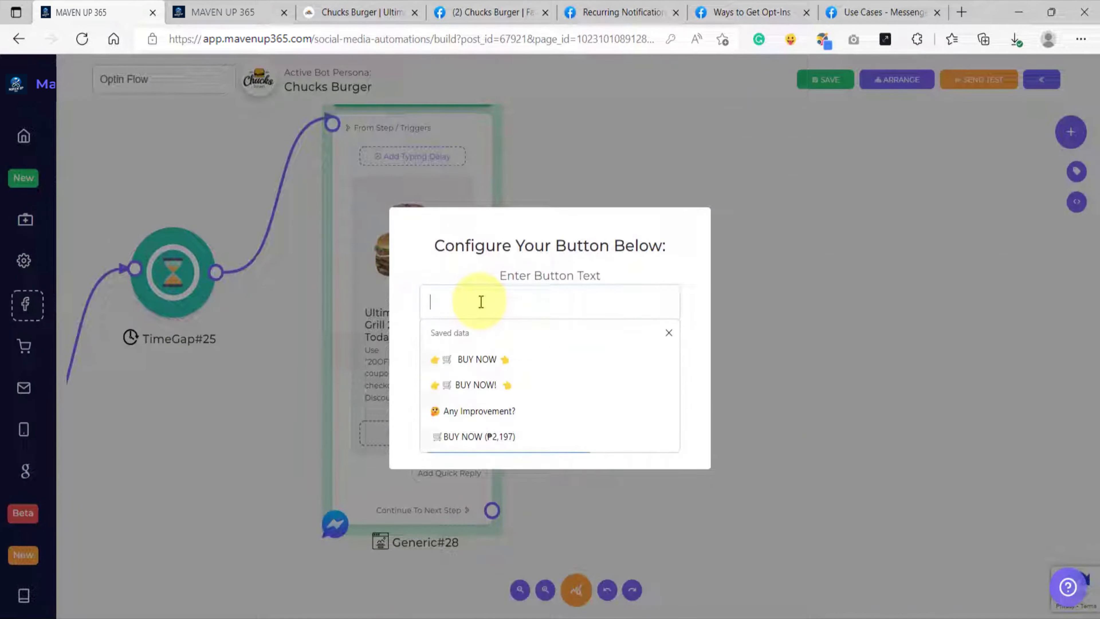
pyautogui.write('Use Coupon Now!')
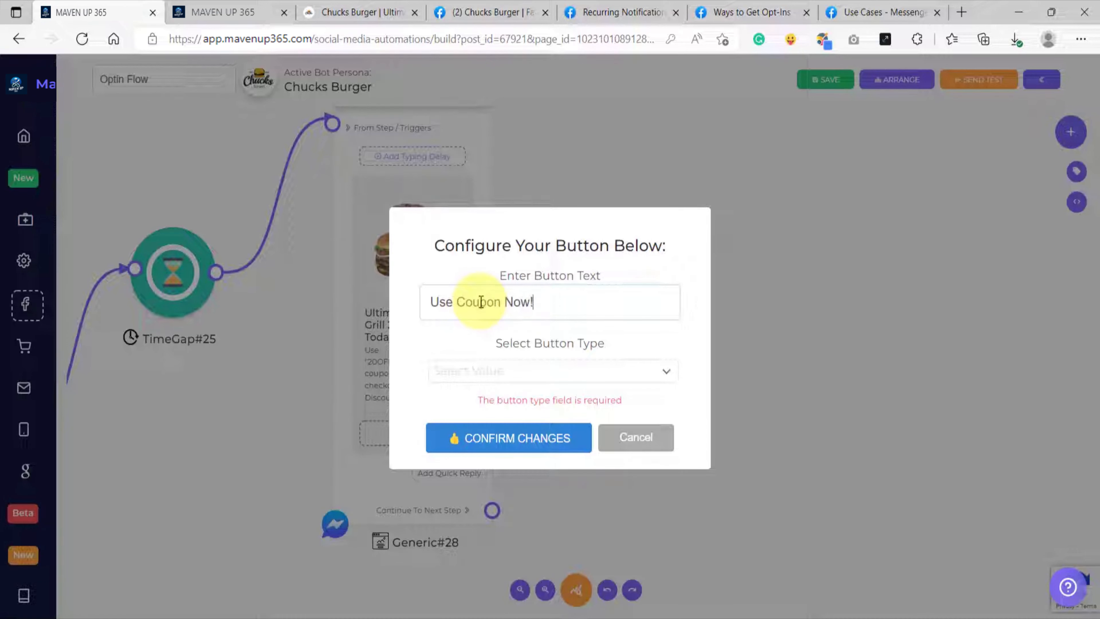
pyautogui.click(481, 373)
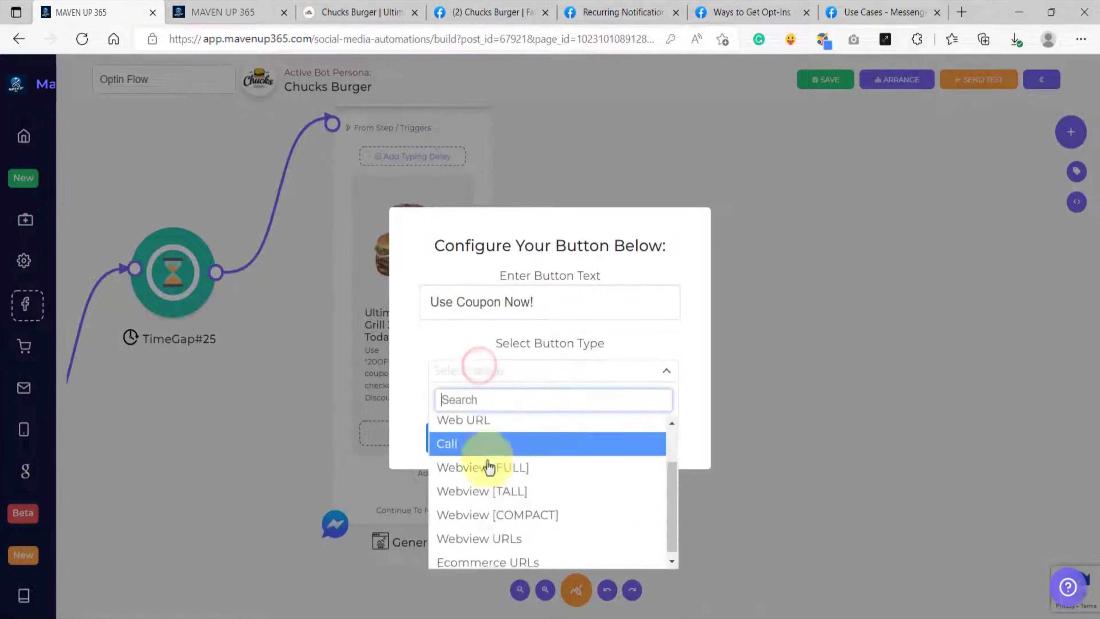
pyautogui.click(486, 559)
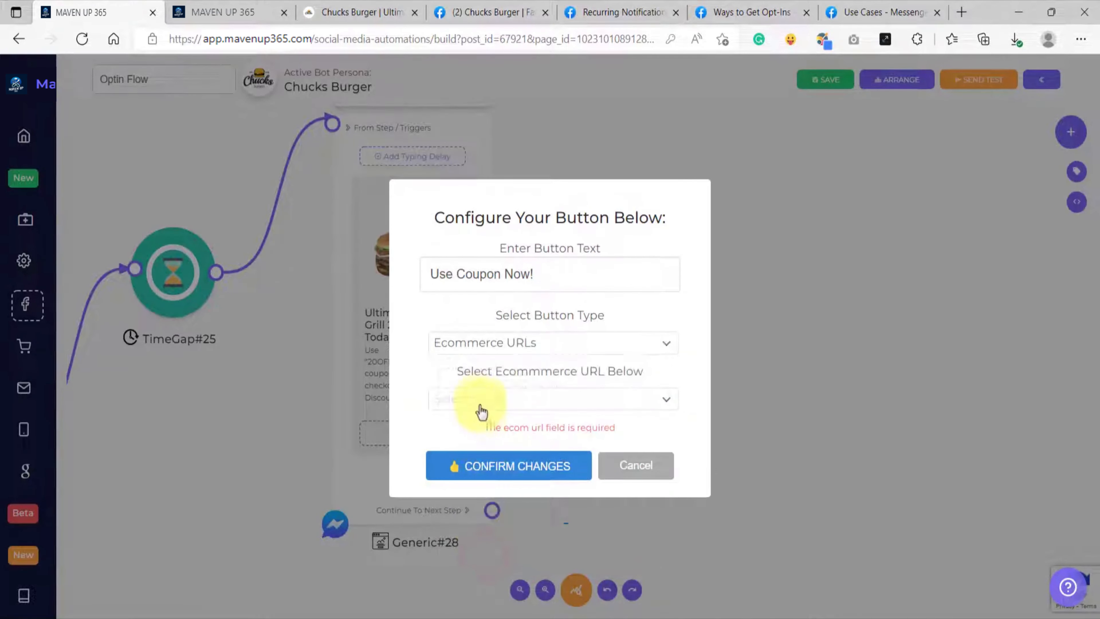
pyautogui.click(479, 400)
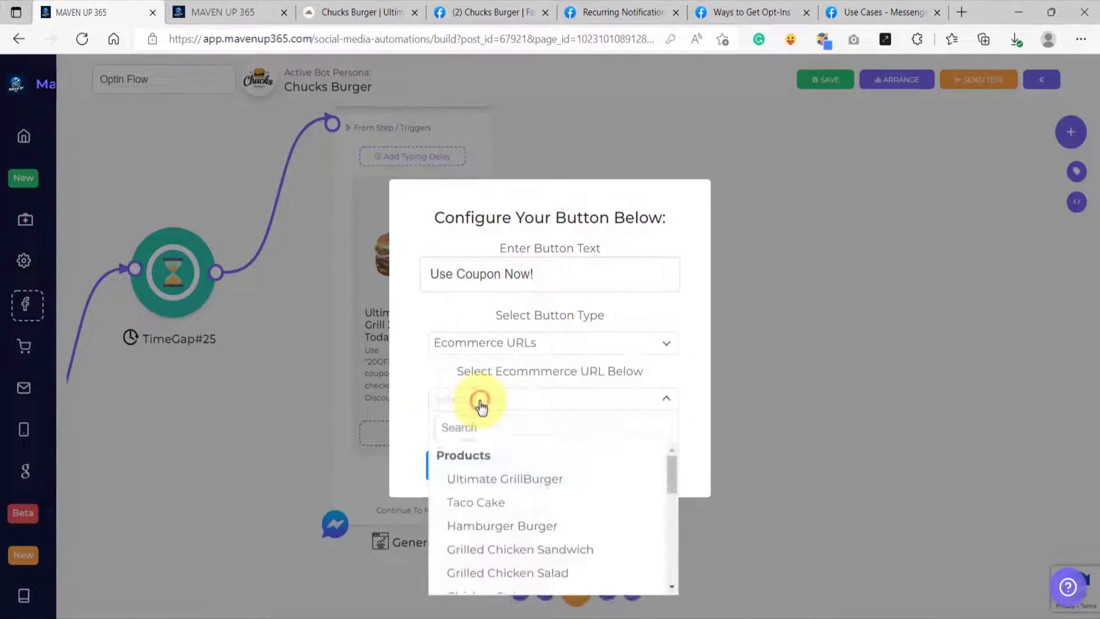
pyautogui.click(529, 481)
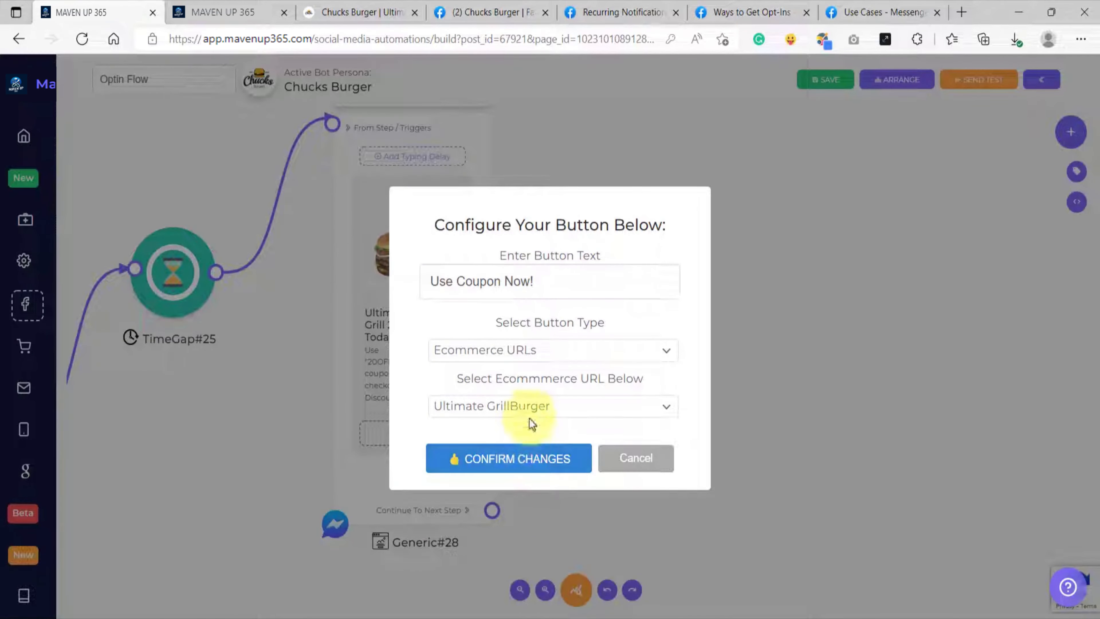
pyautogui.click(503, 467)
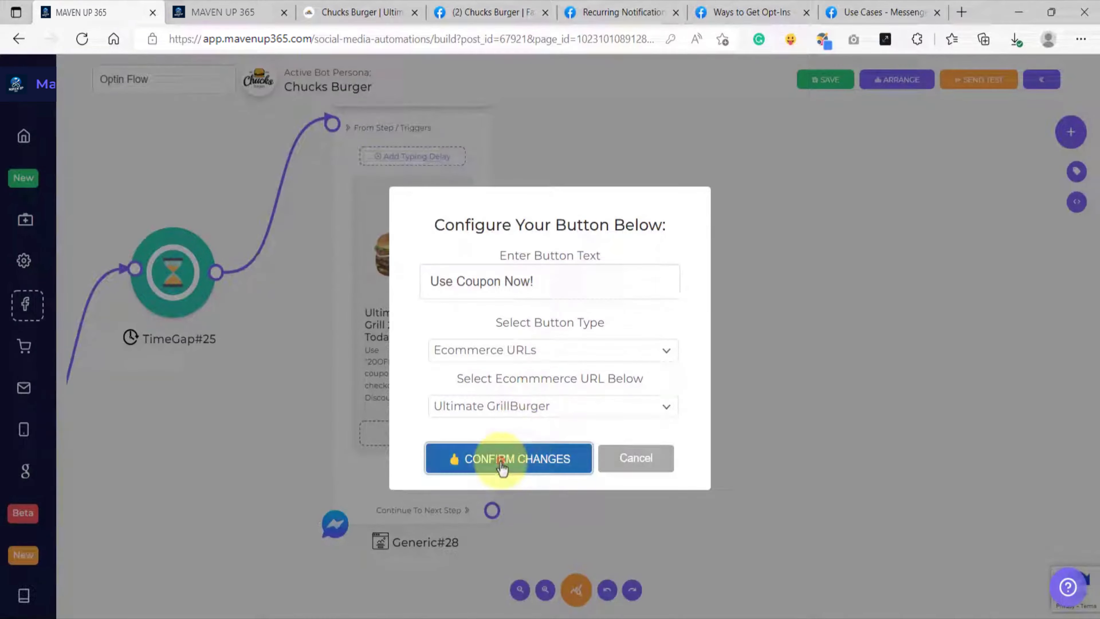
# Step: Connect the Generic block's Continue To Next Step output to a new TimeGap block
pyautogui.scroll(-5, 497, 440)
pyautogui.moveTo(565, 462); pyautogui.dragTo(402, 419)
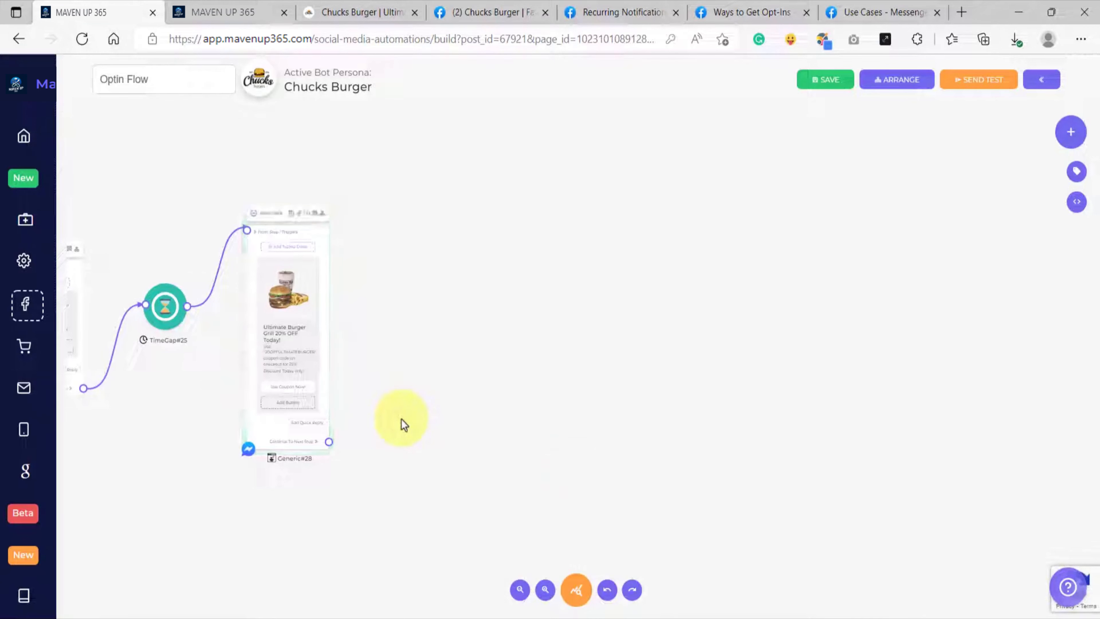
pyautogui.scroll(2, 366, 435)
pyautogui.moveTo(319, 445); pyautogui.dragTo(425, 313)
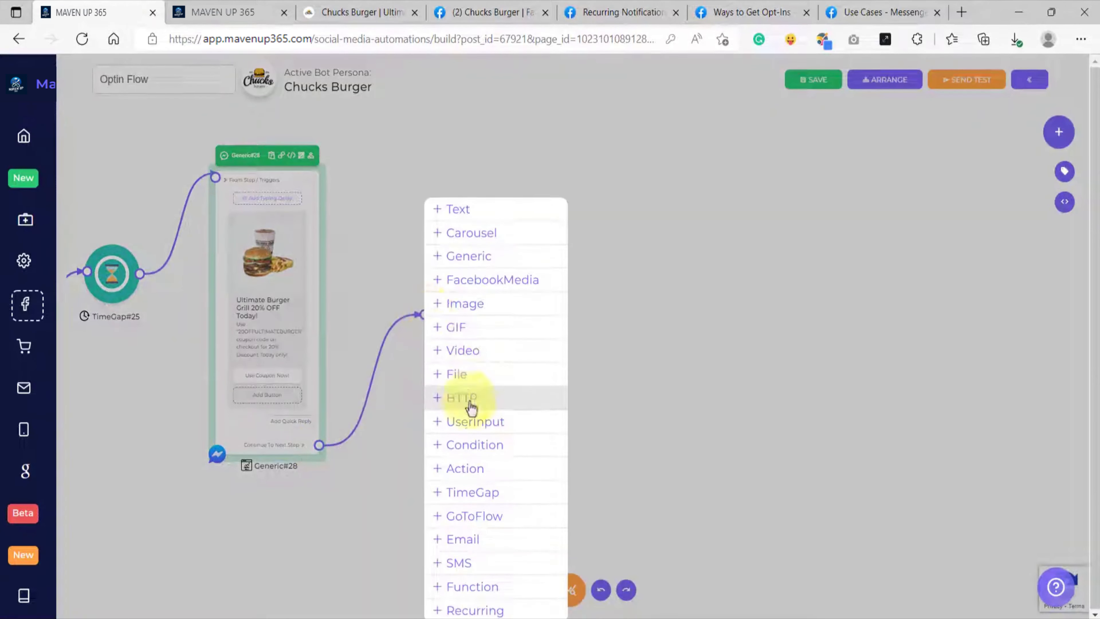
pyautogui.click(469, 493)
pyautogui.moveTo(460, 332); pyautogui.dragTo(452, 278)
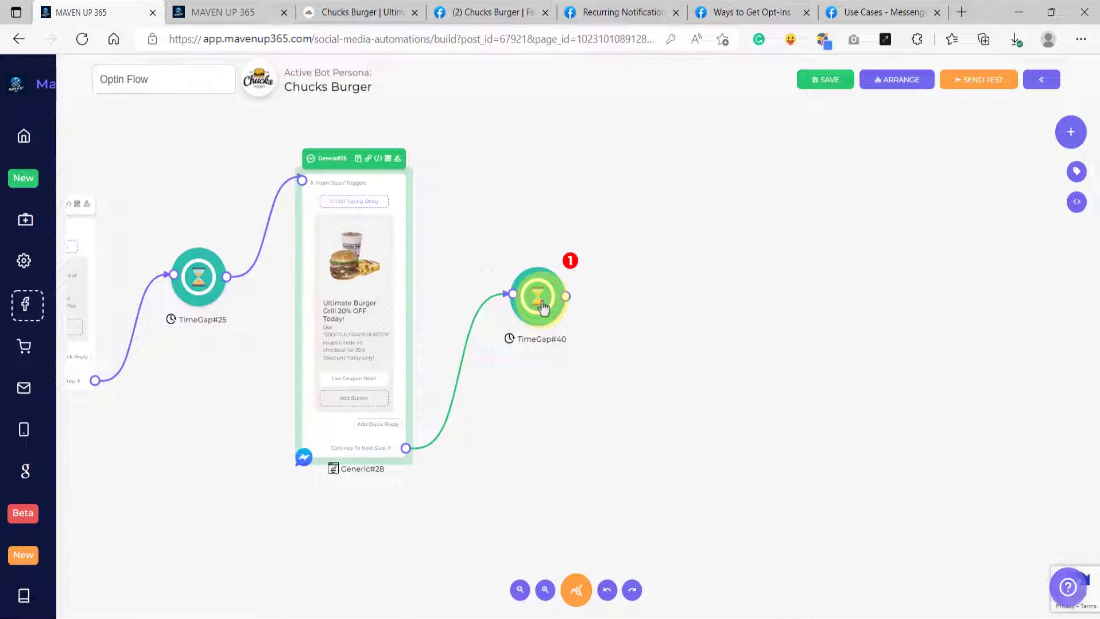
# Step: Replace the unconfigured TimeGap block with a clone of the configured one, connected to the Generic block's Continue To Next Step output
pyautogui.rightClick(196, 281)
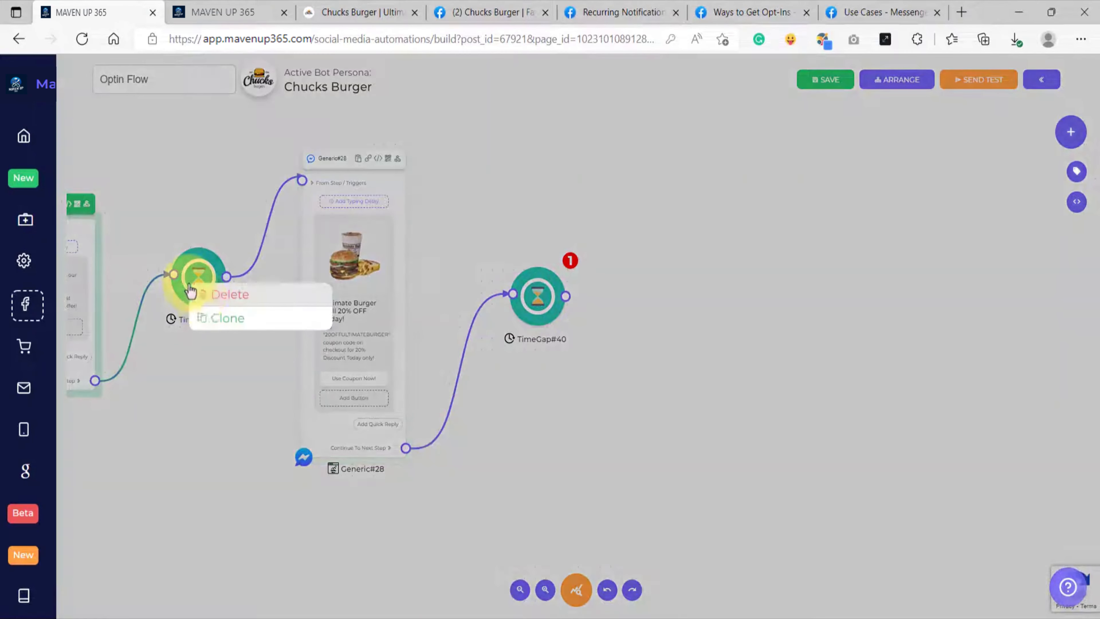
pyautogui.click(212, 320)
pyautogui.moveTo(209, 287)
pyautogui.mouseDown()
pyautogui.moveTo(451, 338)
pyautogui.moveTo(557, 340)
pyautogui.moveTo(521, 294)
pyautogui.mouseUp()
pyautogui.rightClick(541, 296)
pyautogui.click(556, 308)
pyautogui.moveTo(406, 456); pyautogui.dragTo(486, 301)
pyautogui.moveTo(562, 248); pyautogui.dragTo(518, 267)
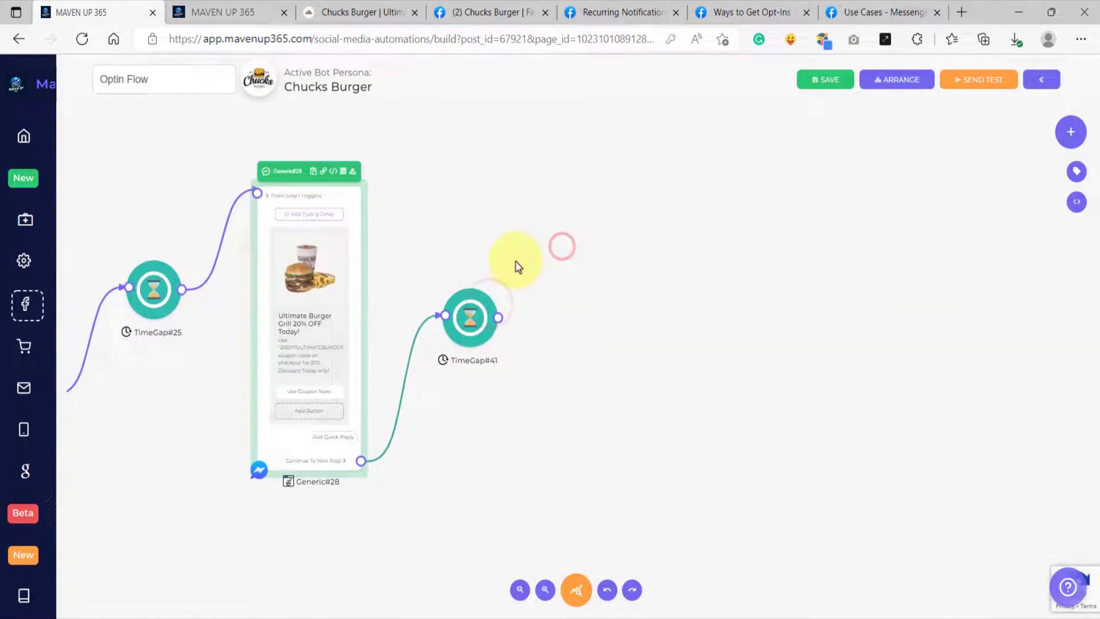
# Step: Connect the cloned TimeGap block's output to a new Text block
pyautogui.moveTo(558, 315); pyautogui.dragTo(510, 241)
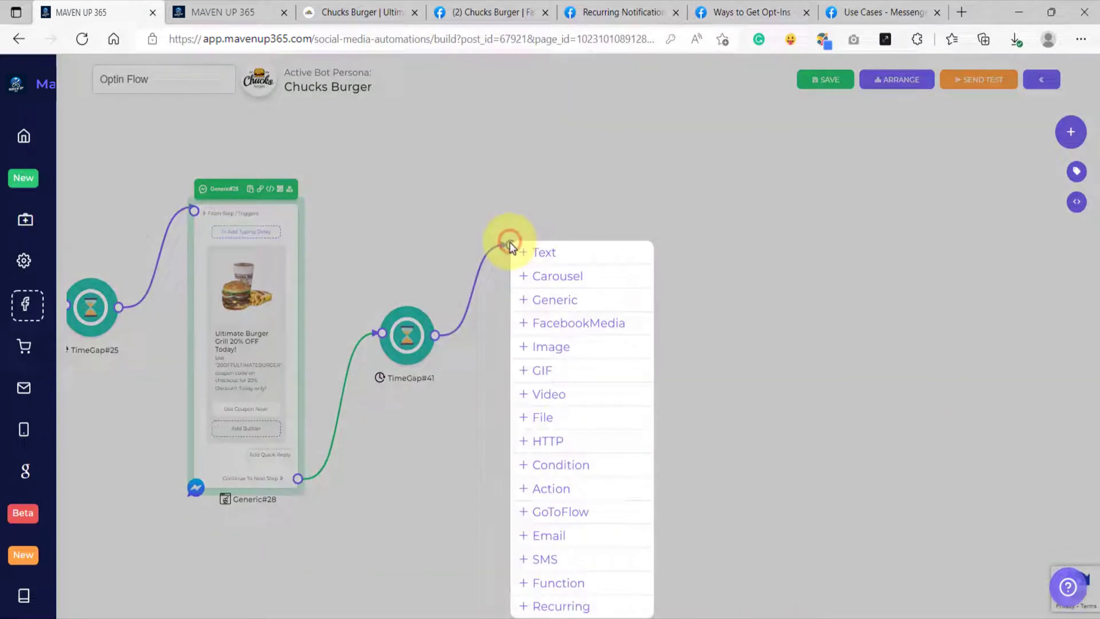
pyautogui.click(538, 252)
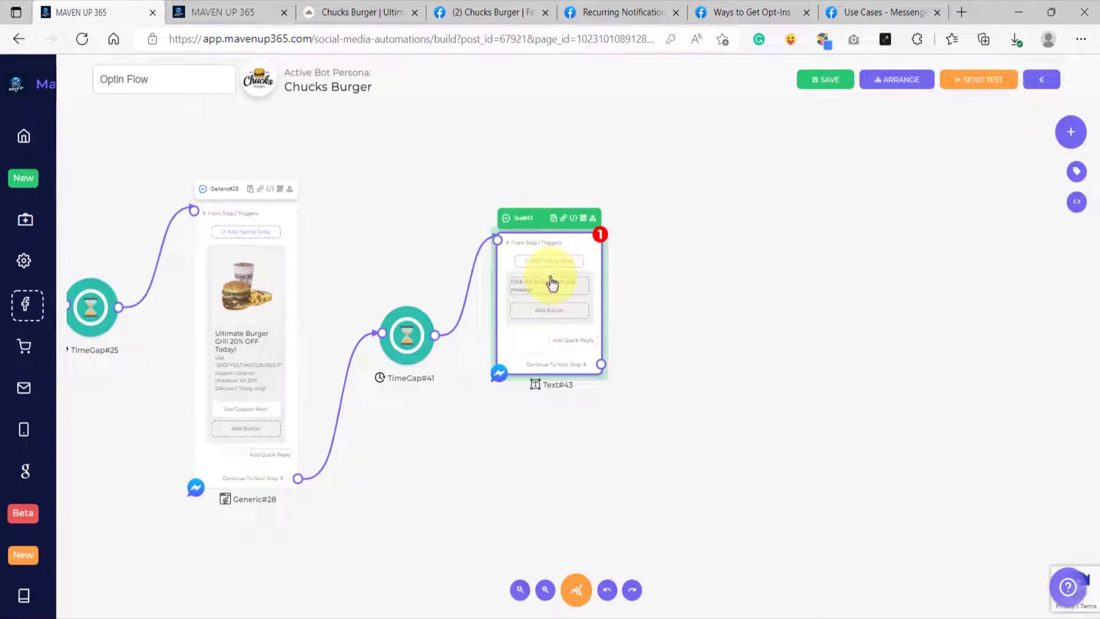
# Step: Replace the new Text block with a clone of the Ultimate Burger Grill Generic block, connected to the second TimeGap block's output
pyautogui.rightClick(269, 209)
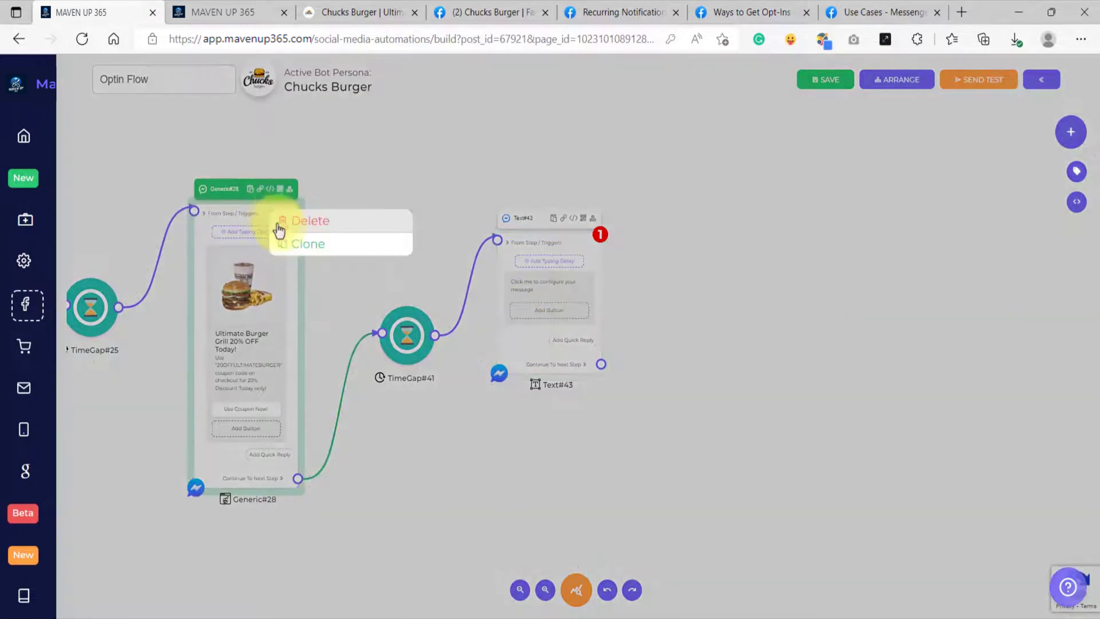
pyautogui.click(290, 246)
pyautogui.moveTo(272, 214)
pyautogui.mouseDown()
pyautogui.moveTo(640, 288)
pyautogui.moveTo(650, 299)
pyautogui.mouseUp()
pyautogui.rightClick(579, 259)
pyautogui.click(581, 259)
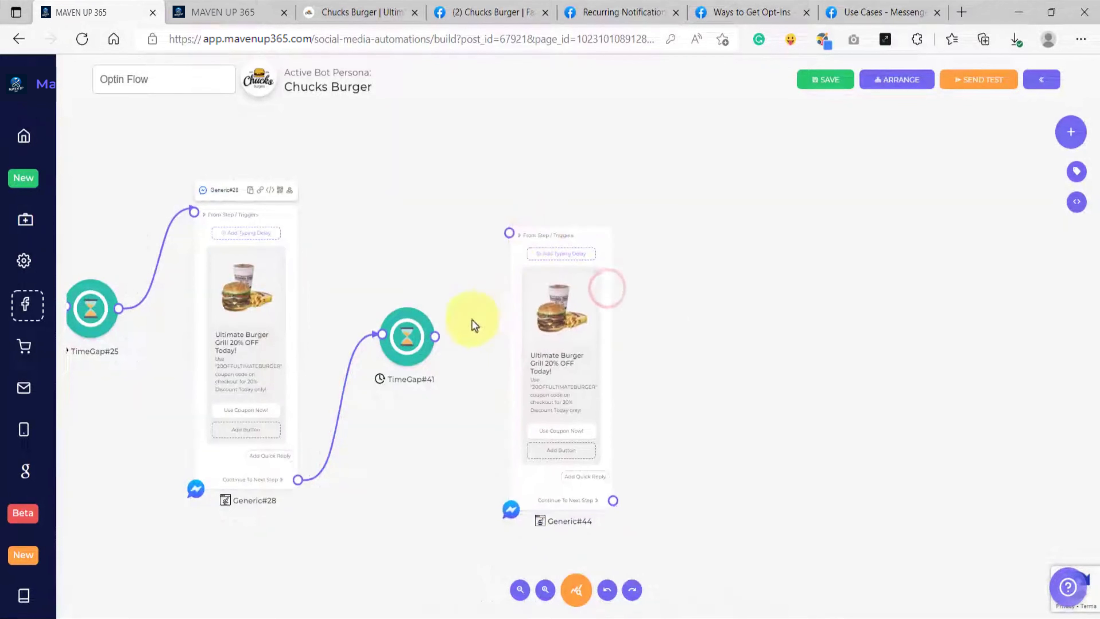
pyautogui.moveTo(435, 338); pyautogui.dragTo(545, 211)
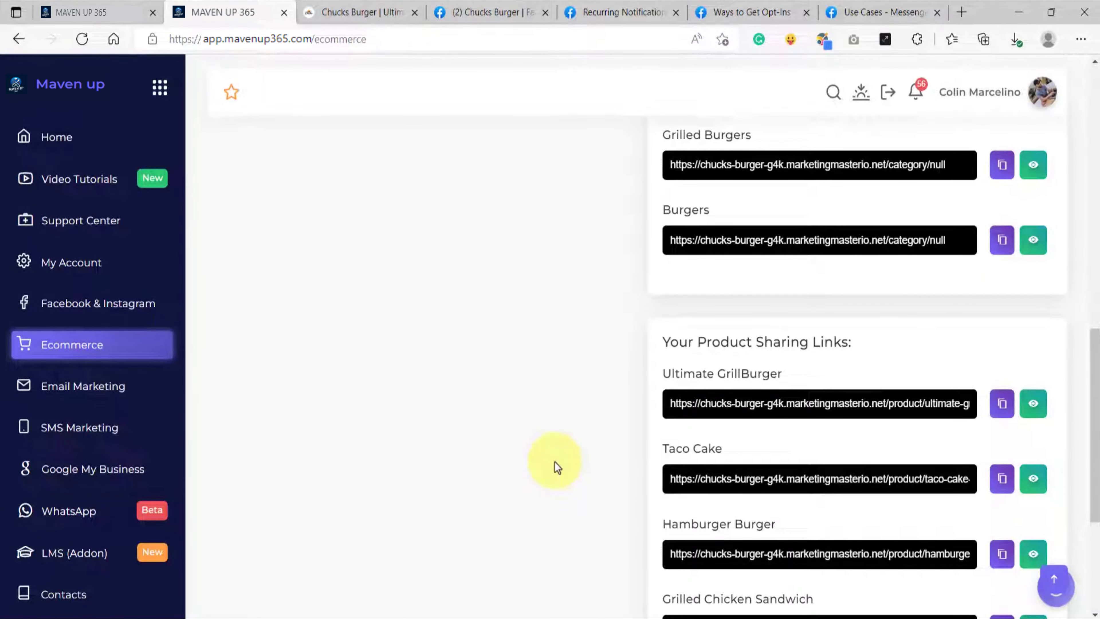
# Step: Open the Taco Cake product page from the product sharing links and save its product image
pyautogui.tripleClick(737, 451)
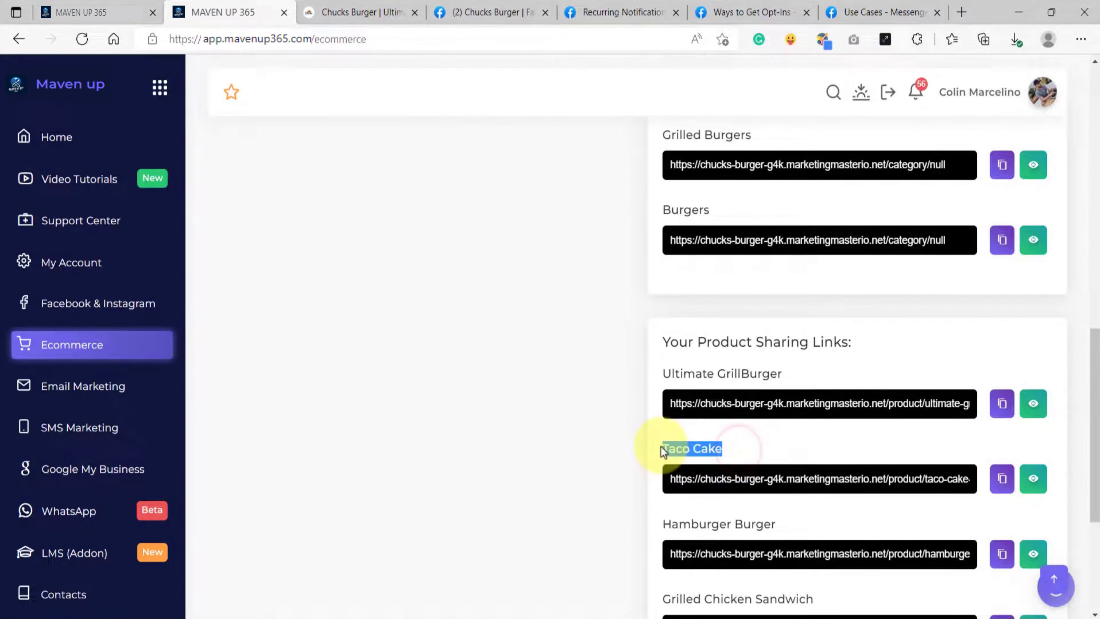
pyautogui.click(1034, 478)
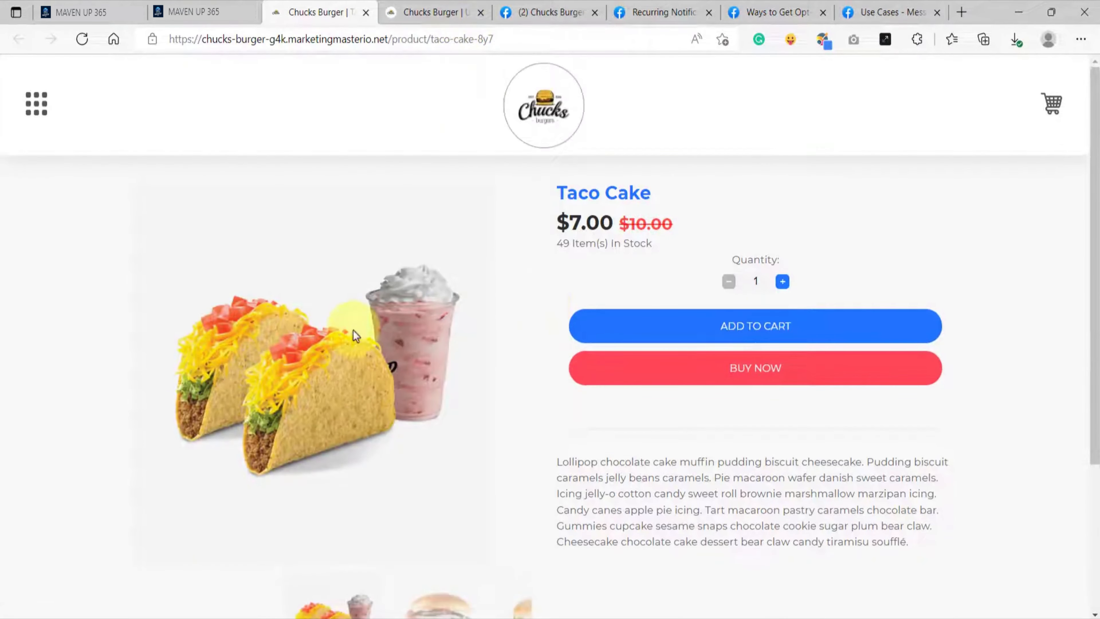
pyautogui.rightClick(353, 329)
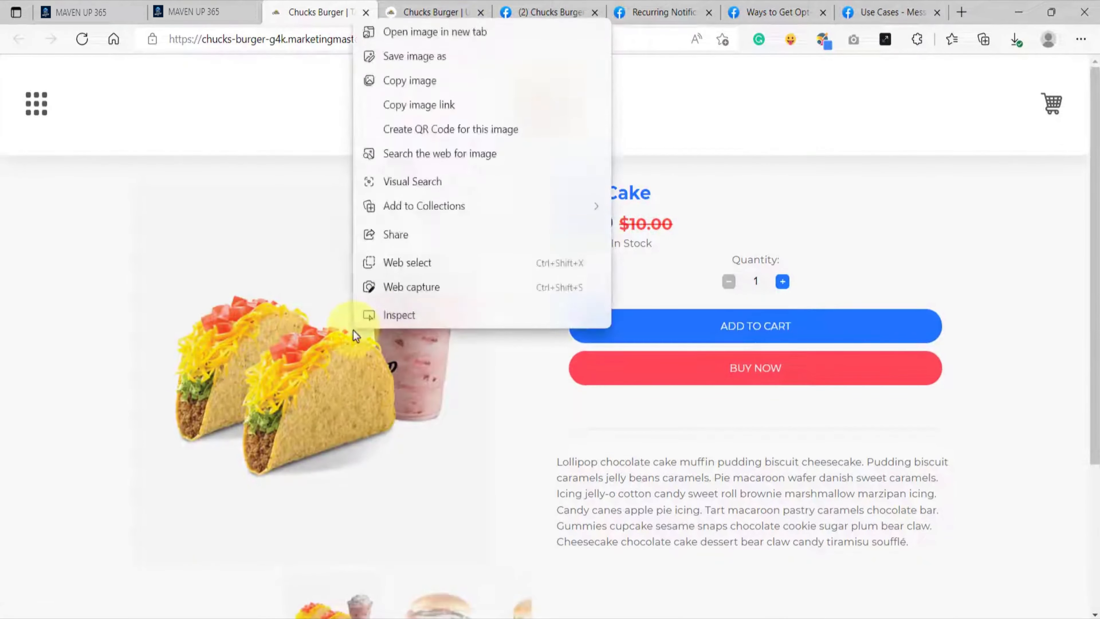
pyautogui.click(418, 63)
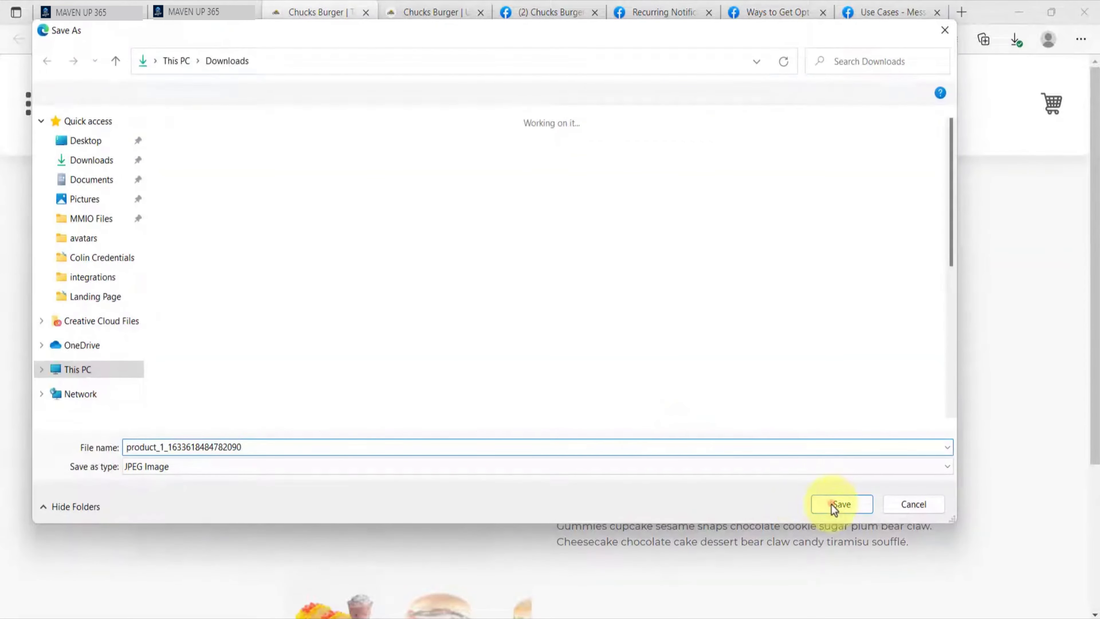
pyautogui.click(831, 504)
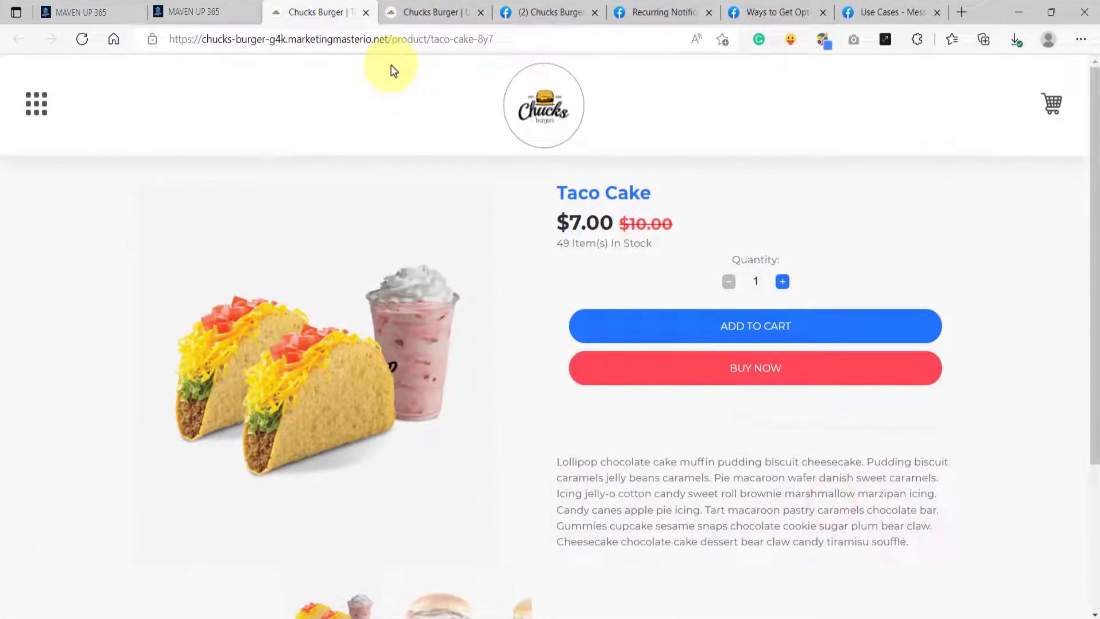
# Step: Copy the Taco Cake product link from its page and from the product sharing links
pyautogui.click(379, 38)
pyautogui.rightClick(376, 36)
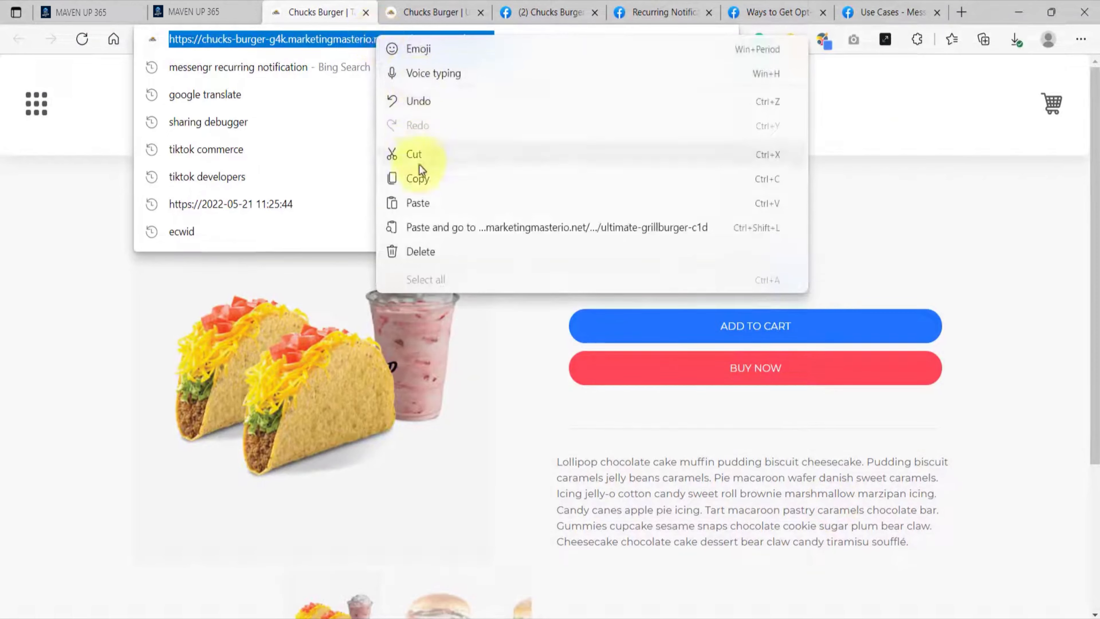
pyautogui.click(418, 178)
pyautogui.click(204, 12)
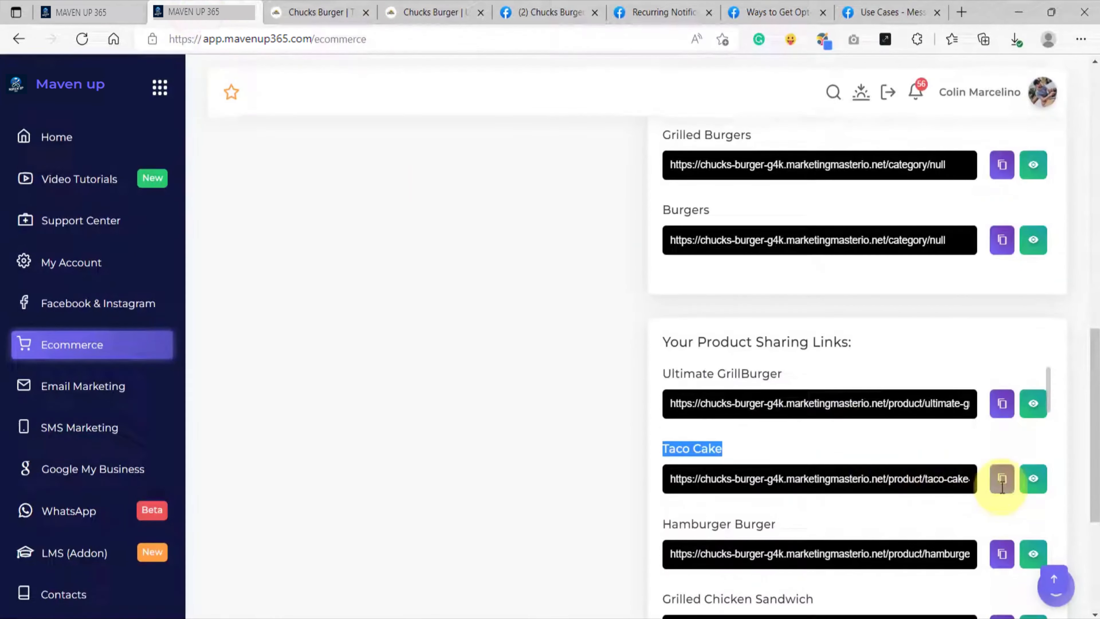
pyautogui.click(1002, 478)
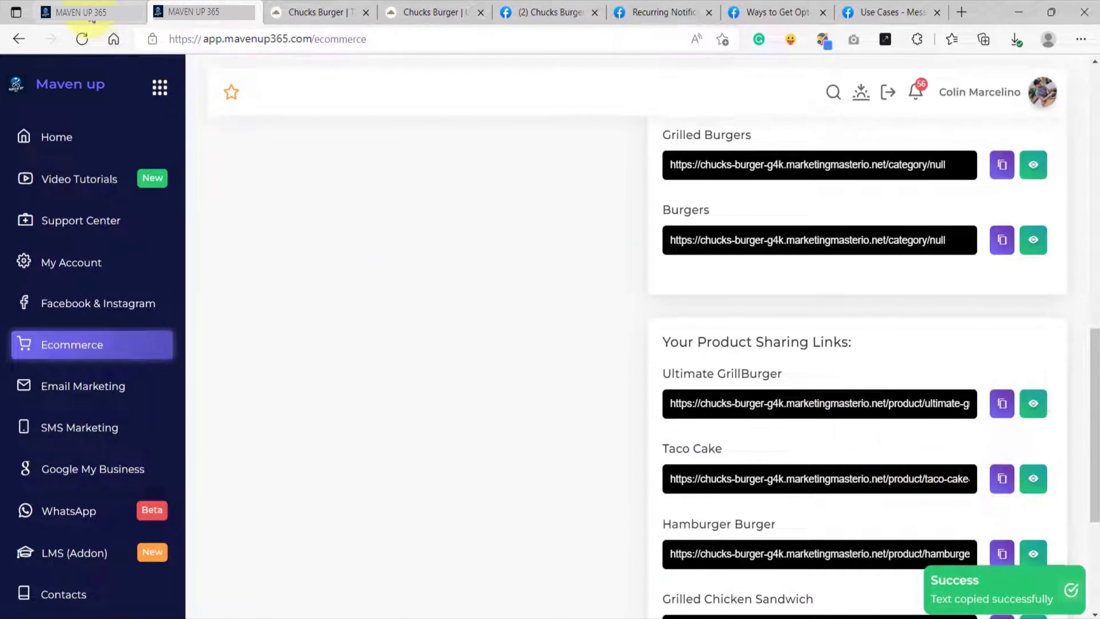
# Step: Replace the image in the cloned Generic block with the saved Taco Cake picture from Downloads
pyautogui.click(91, 17)
pyautogui.moveTo(662, 342); pyautogui.dragTo(617, 346)
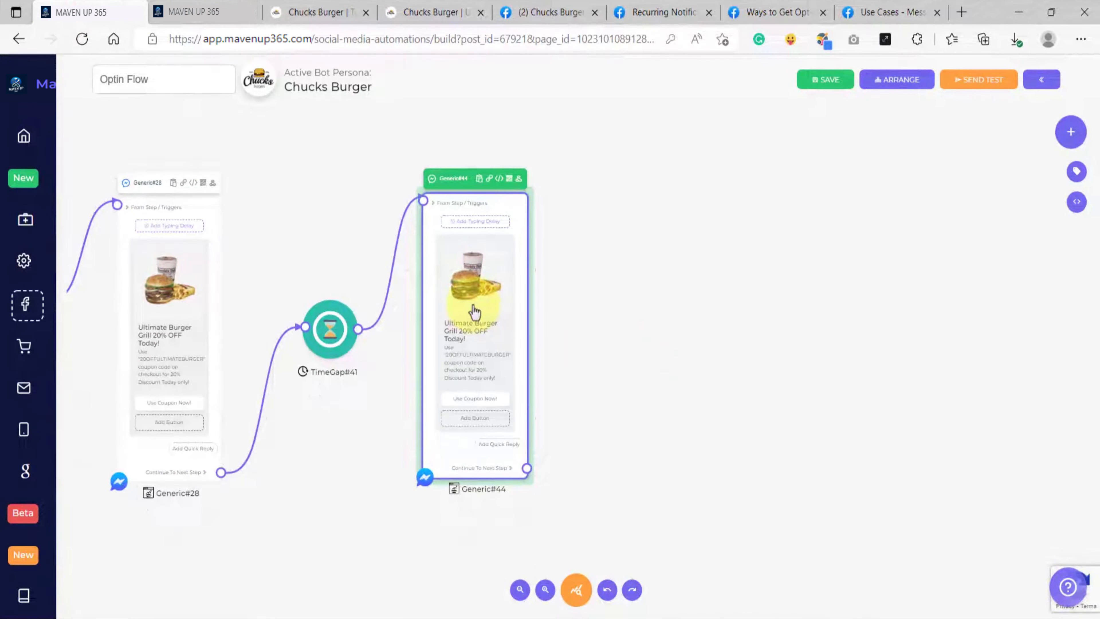
pyautogui.scroll(2, 475, 310)
pyautogui.click(478, 313)
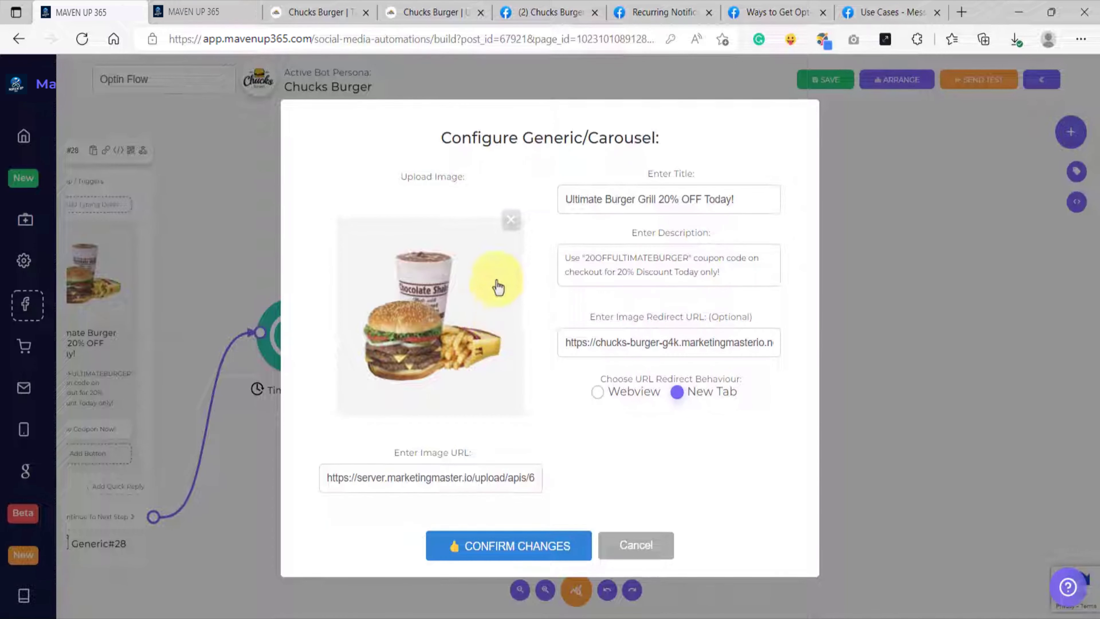
pyautogui.click(512, 221)
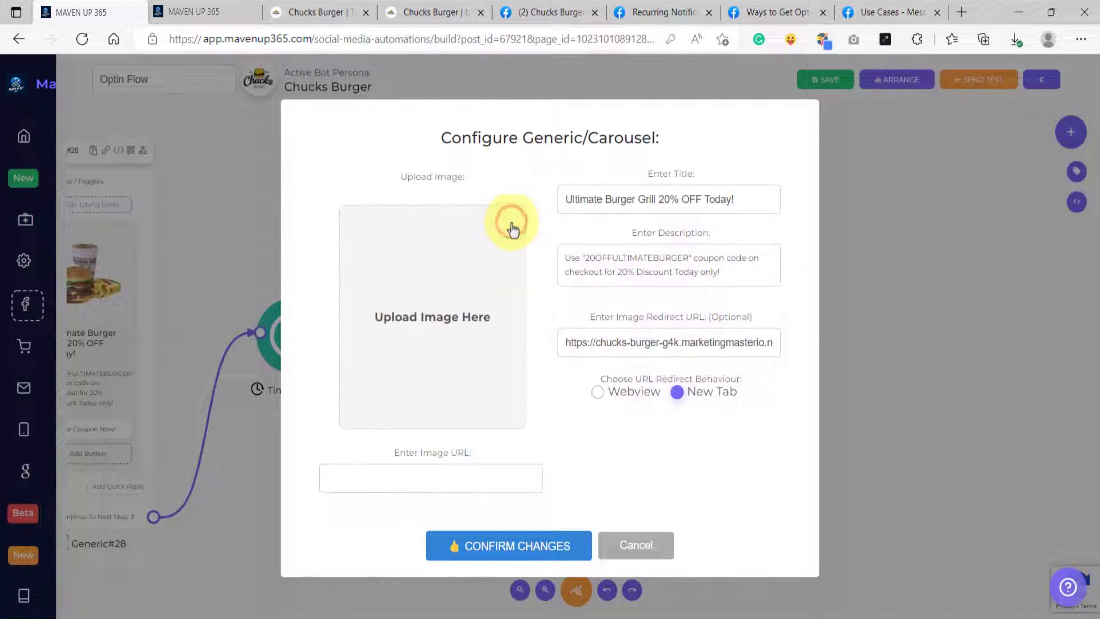
pyautogui.click(376, 323)
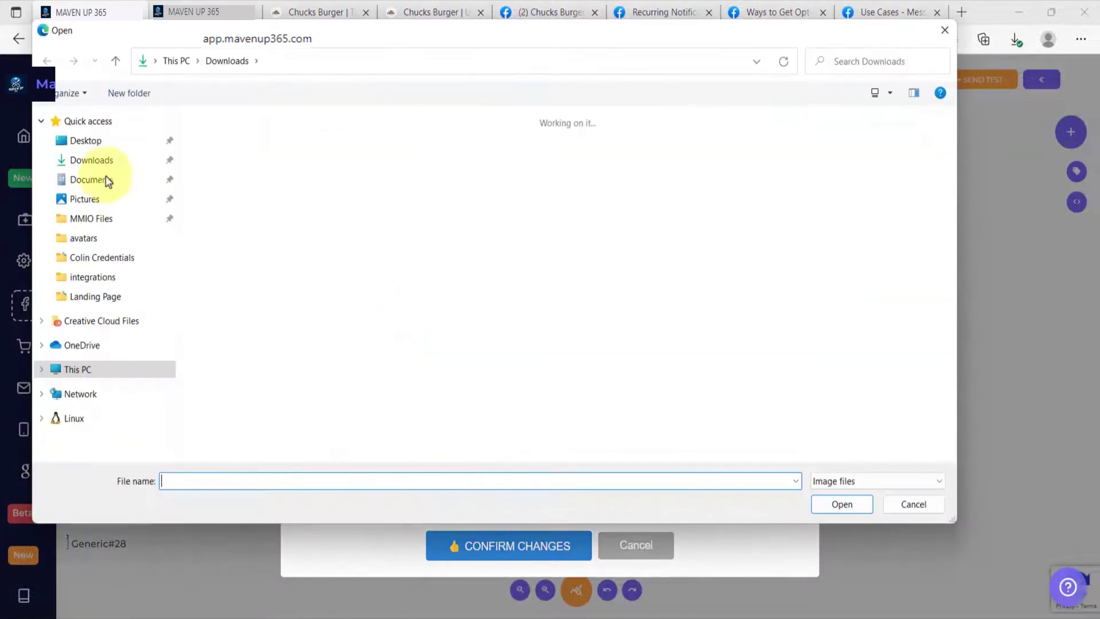
pyautogui.doubleClick(210, 162)
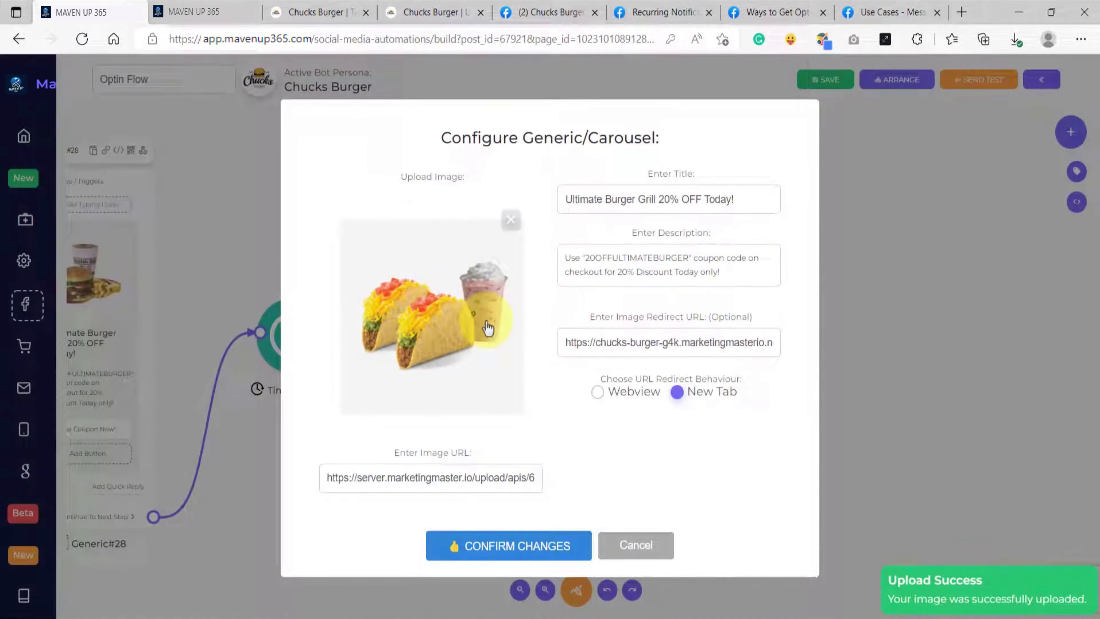
# Step: Change the cloned block's title to "Taco Cake 20% OFF Today!" and the coupon code in its description to "20OFFTACOCAKE"
pyautogui.click(620, 200)
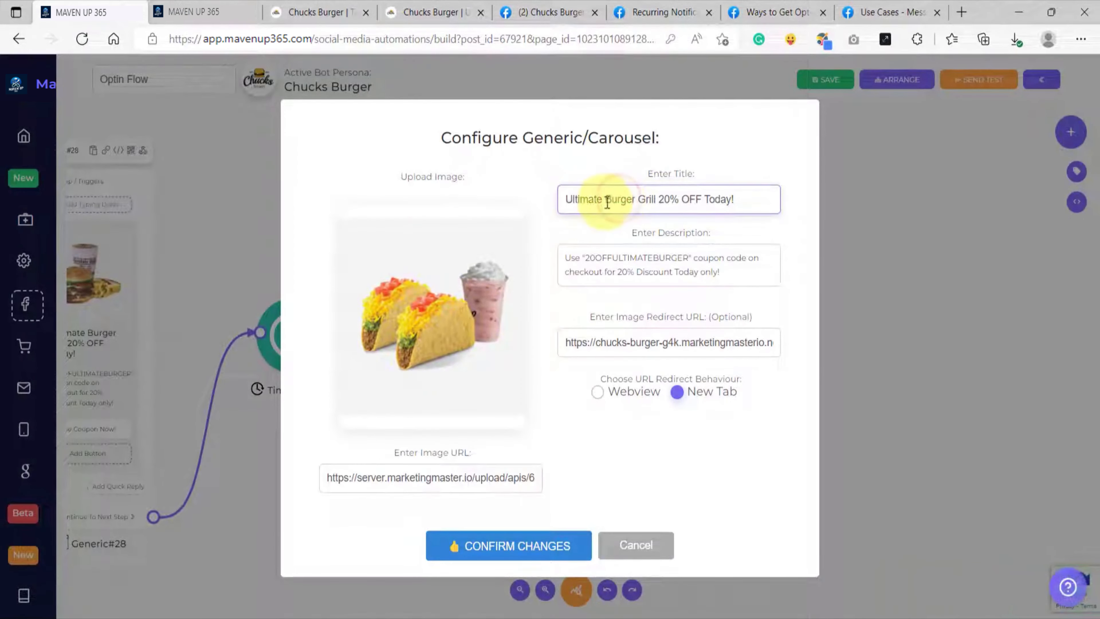
pyautogui.click(203, 13)
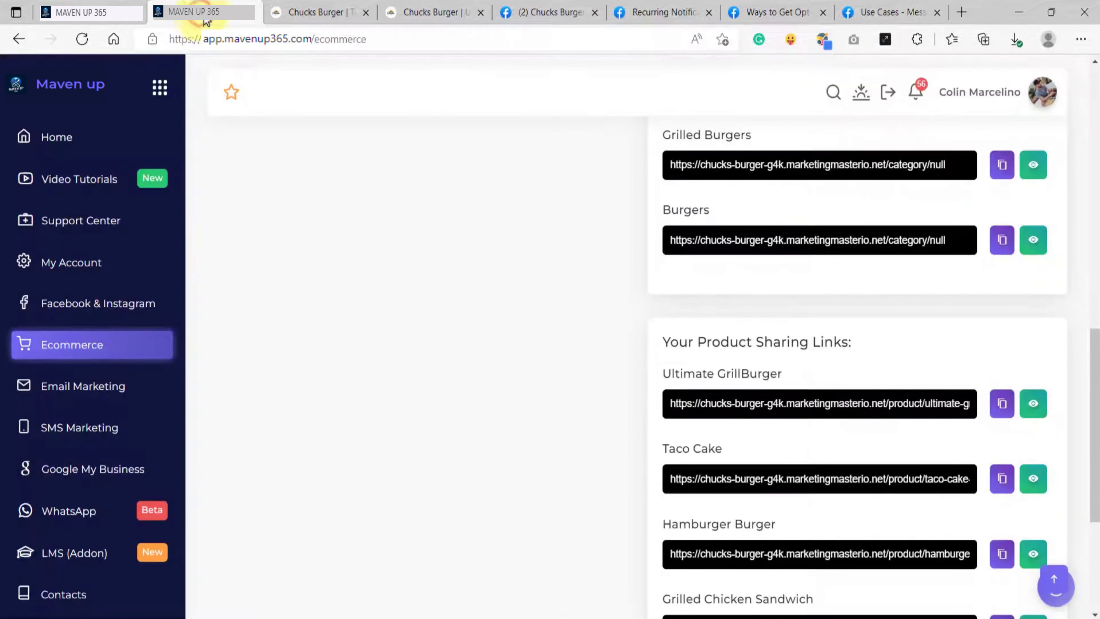
pyautogui.click(309, 12)
pyautogui.click(89, 12)
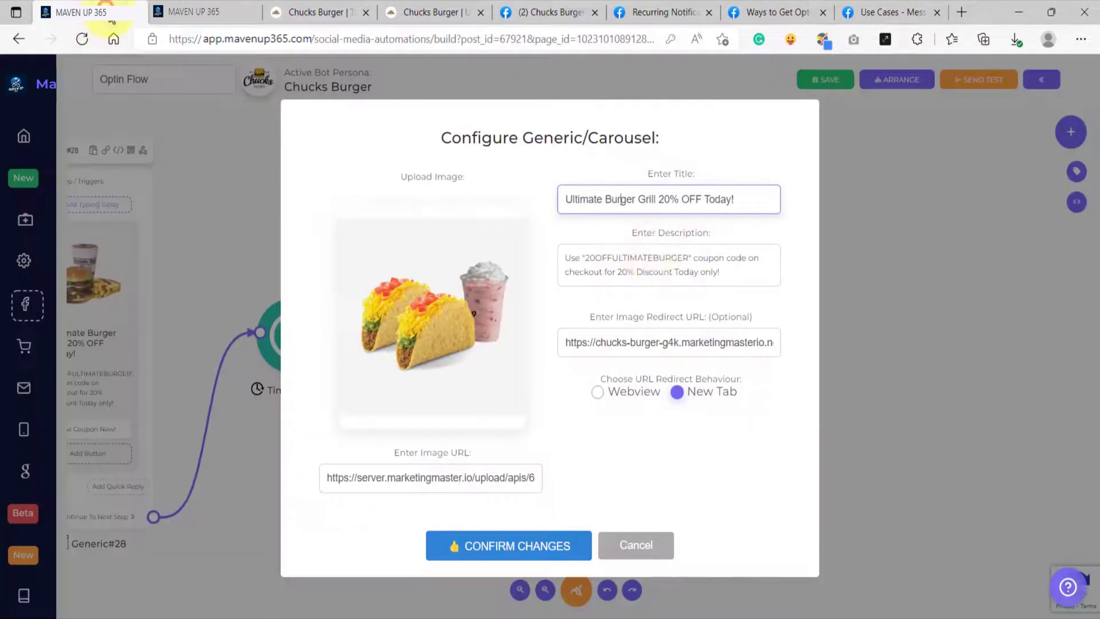
pyautogui.moveTo(657, 199); pyautogui.dragTo(555, 197)
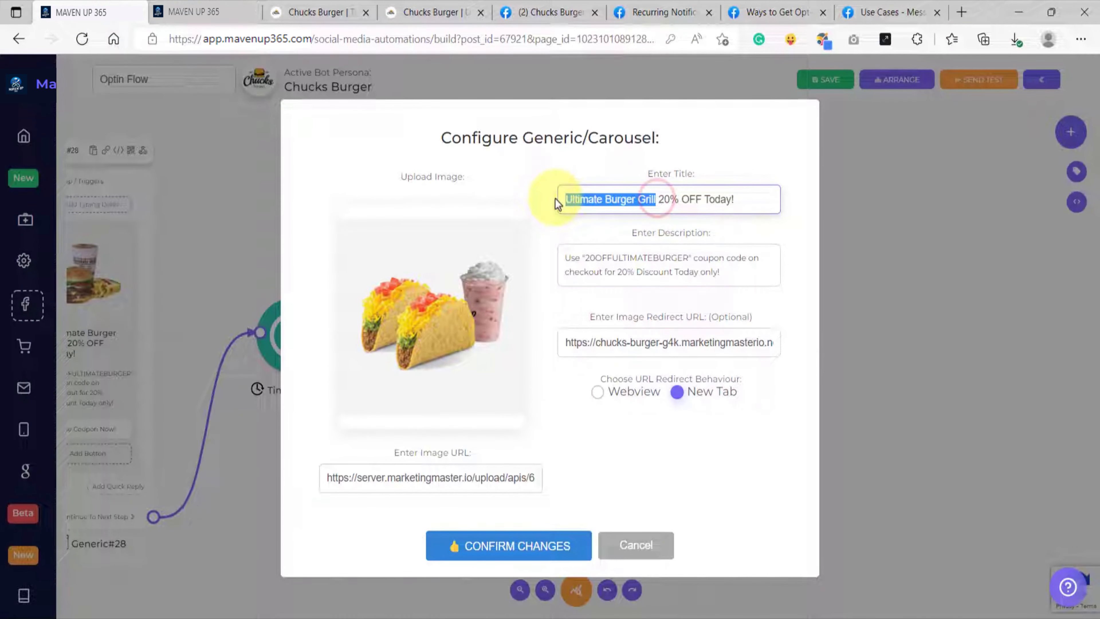
pyautogui.write('Taco Cake')
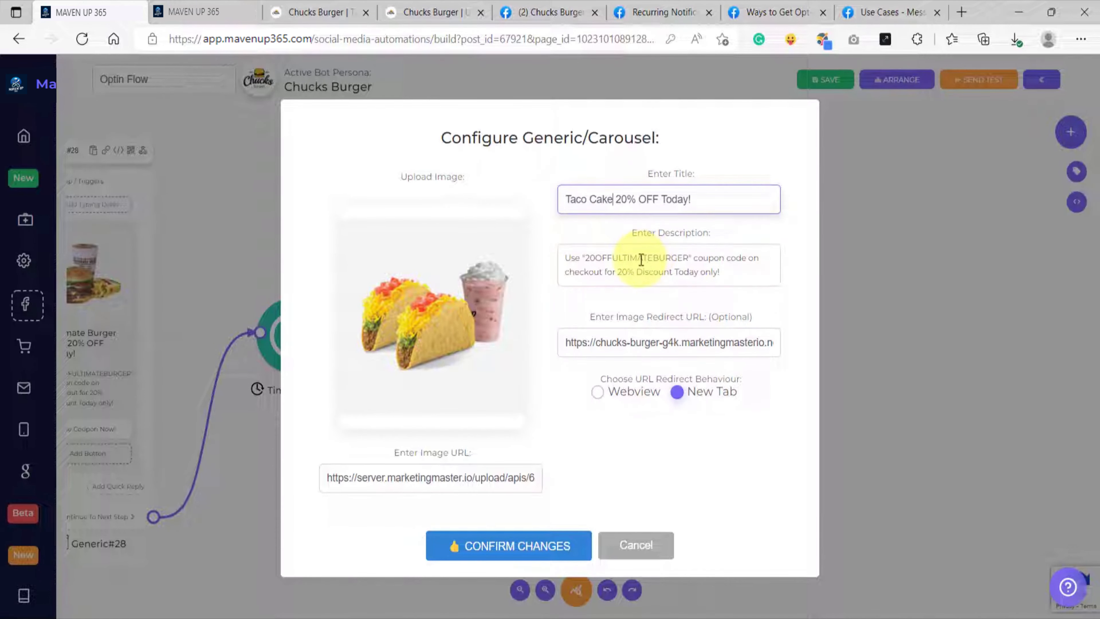
pyautogui.moveTo(616, 257); pyautogui.dragTo(689, 257)
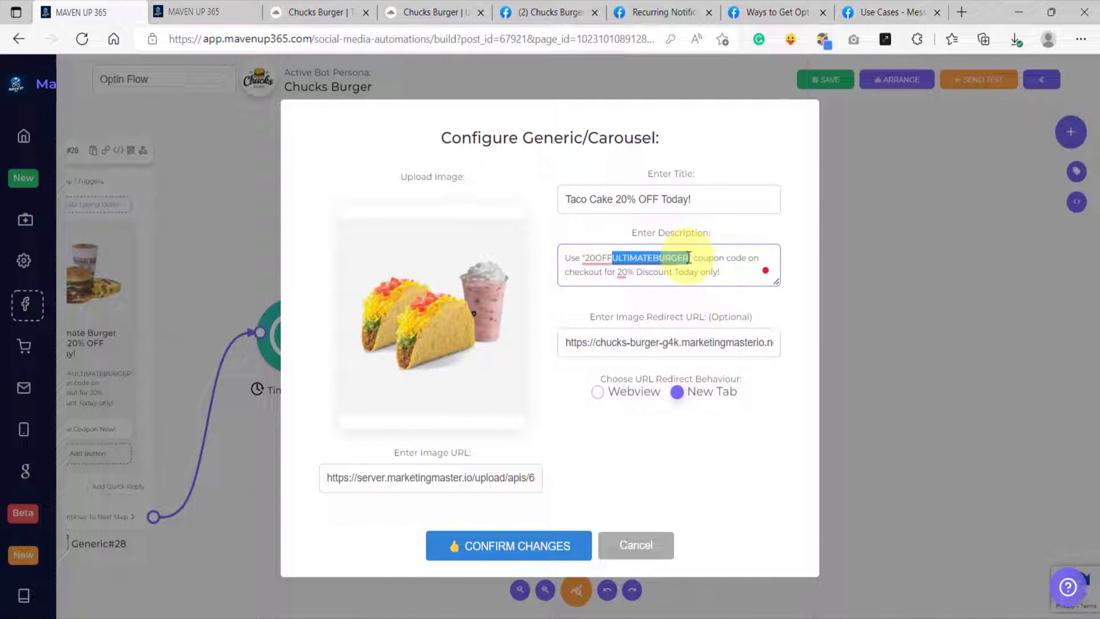
pyautogui.write('TACOCAKE')
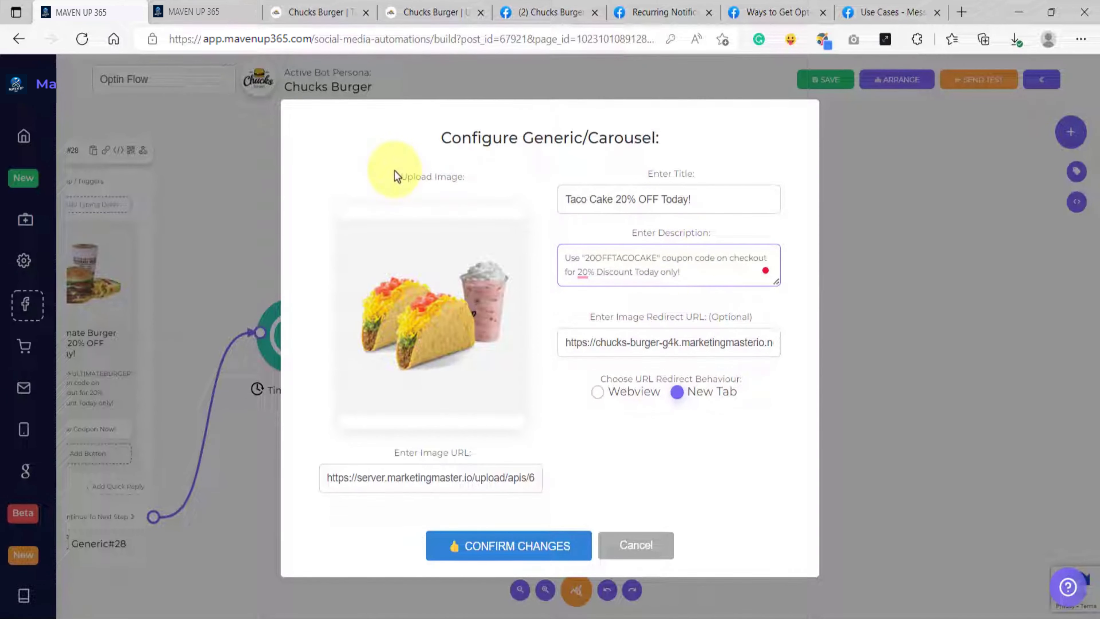
# Step: Set the block's image redirect URL to the Taco Cake product page address and confirm the Generic block configuration
pyautogui.click(312, 13)
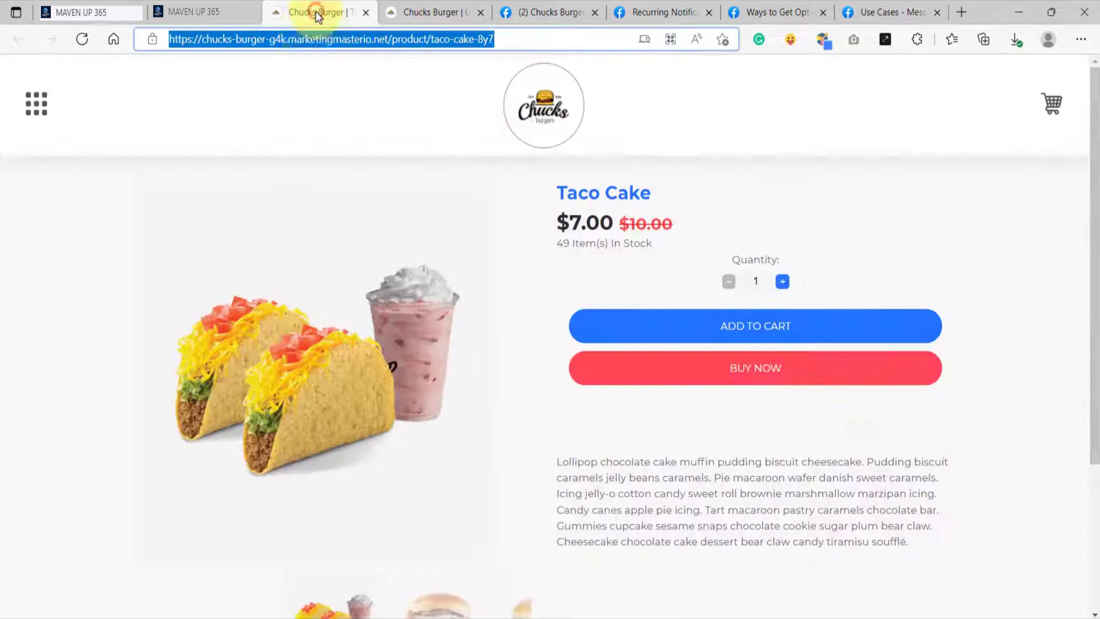
pyautogui.rightClick(294, 40)
pyautogui.click(334, 178)
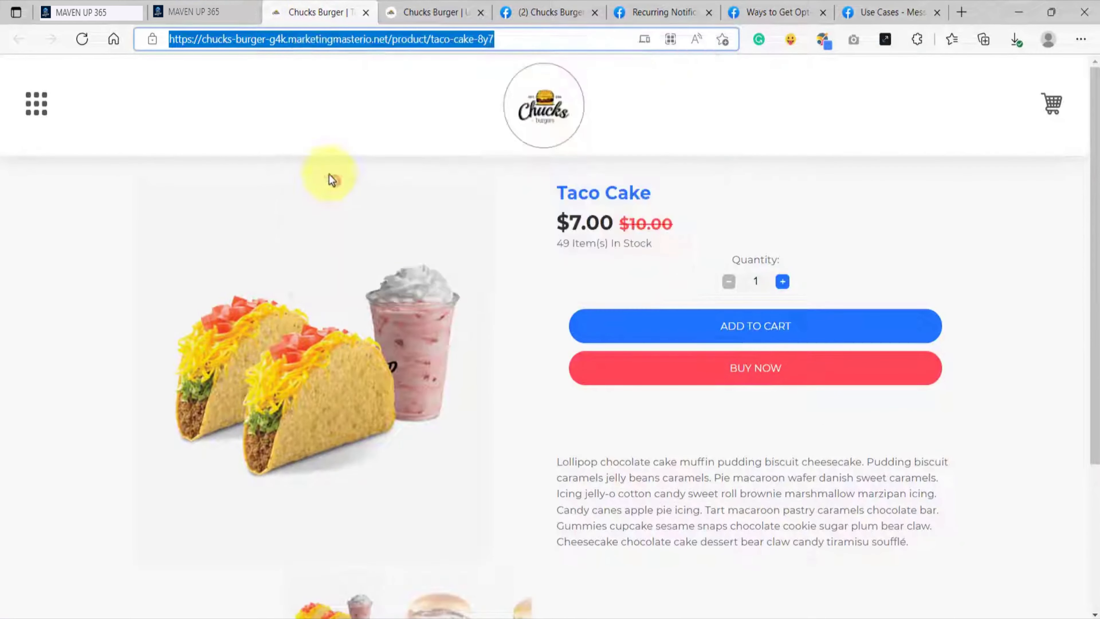
pyautogui.click(100, 12)
pyautogui.click(649, 340)
pyautogui.hotkey('ctrl', 'a')
pyautogui.hotkey('ctrl', 'v')
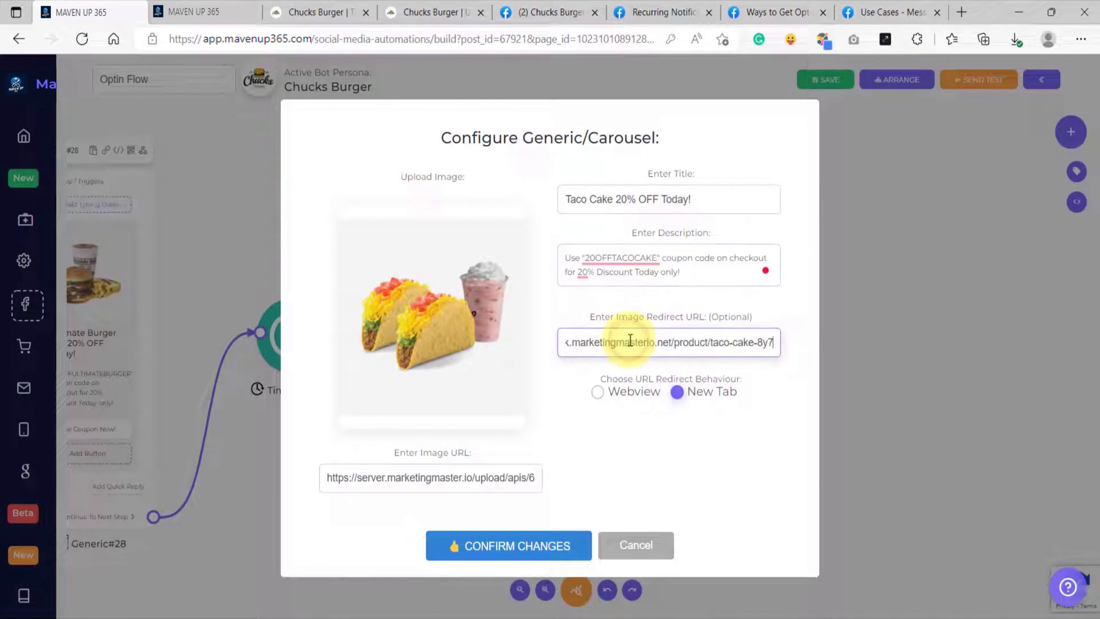
pyautogui.click(518, 553)
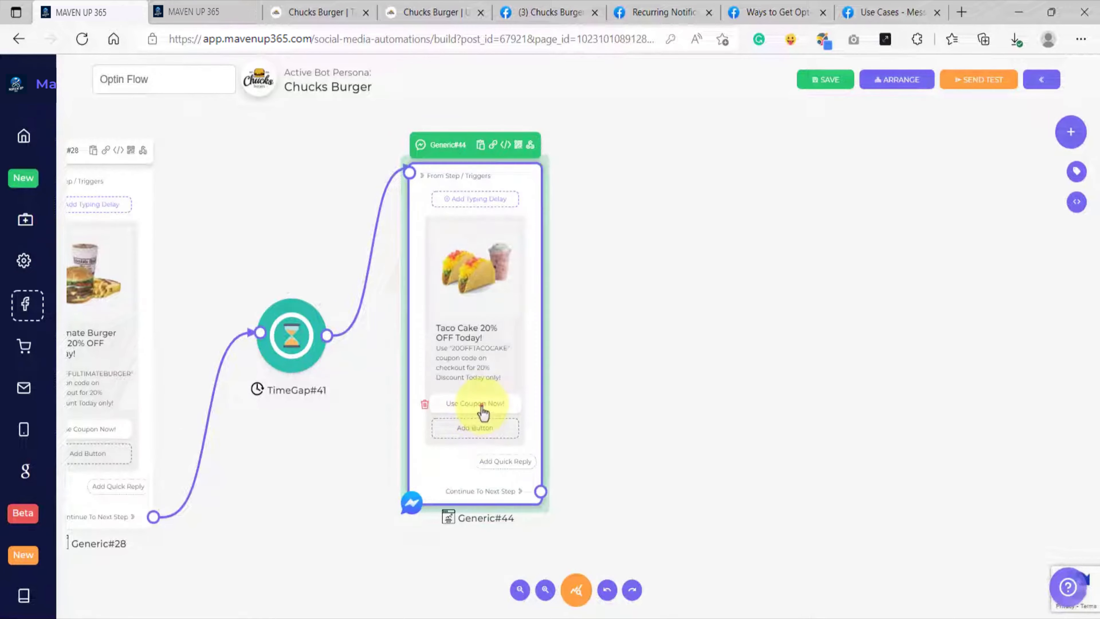
# Step: Link the "Use Coupon Now!" button of the Taco Cake block to the Taco Cake ecommerce URL
pyautogui.click(484, 405)
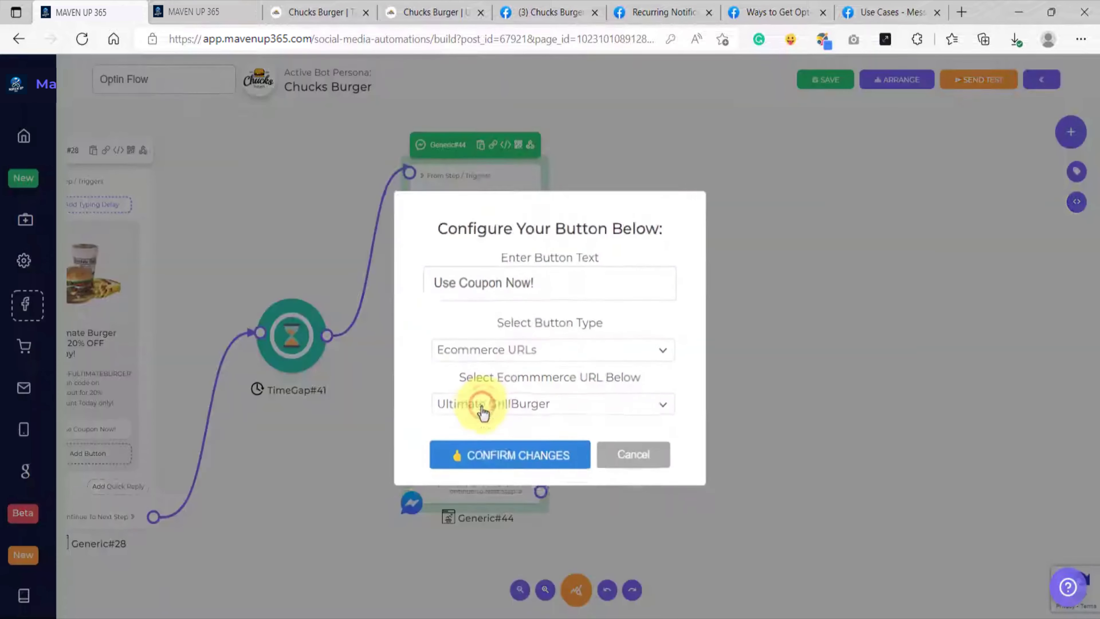
pyautogui.click(517, 415)
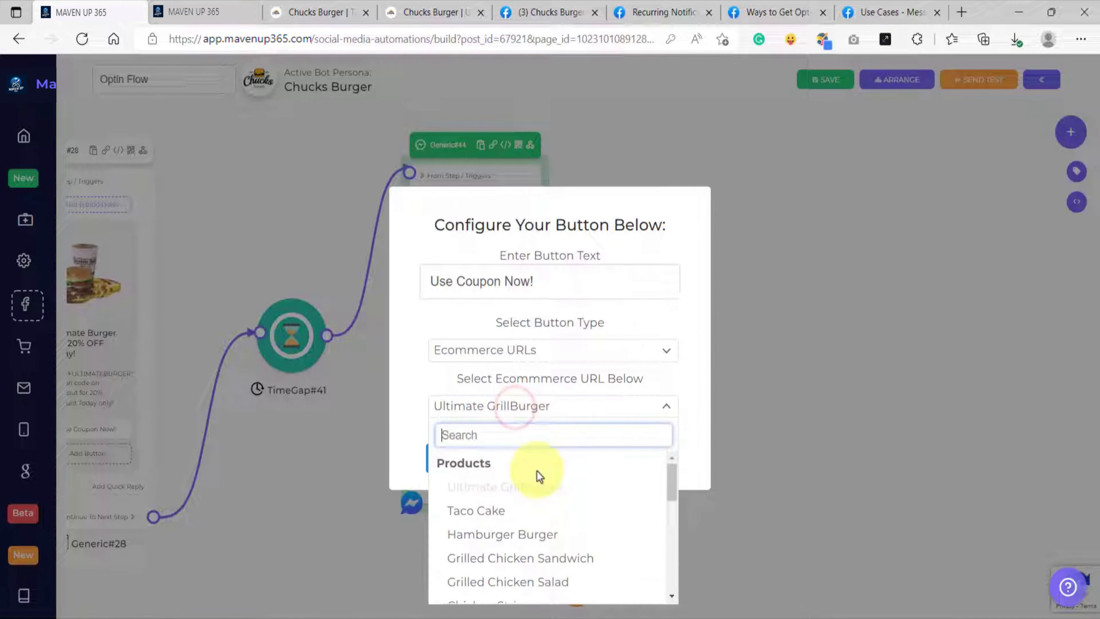
pyautogui.click(496, 516)
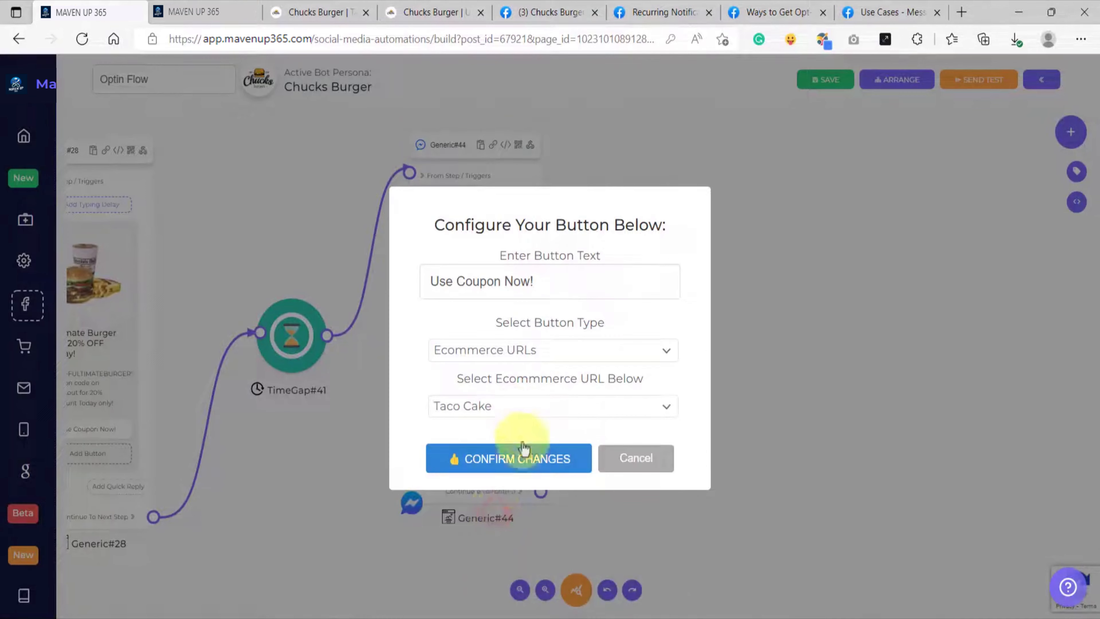
pyautogui.click(491, 464)
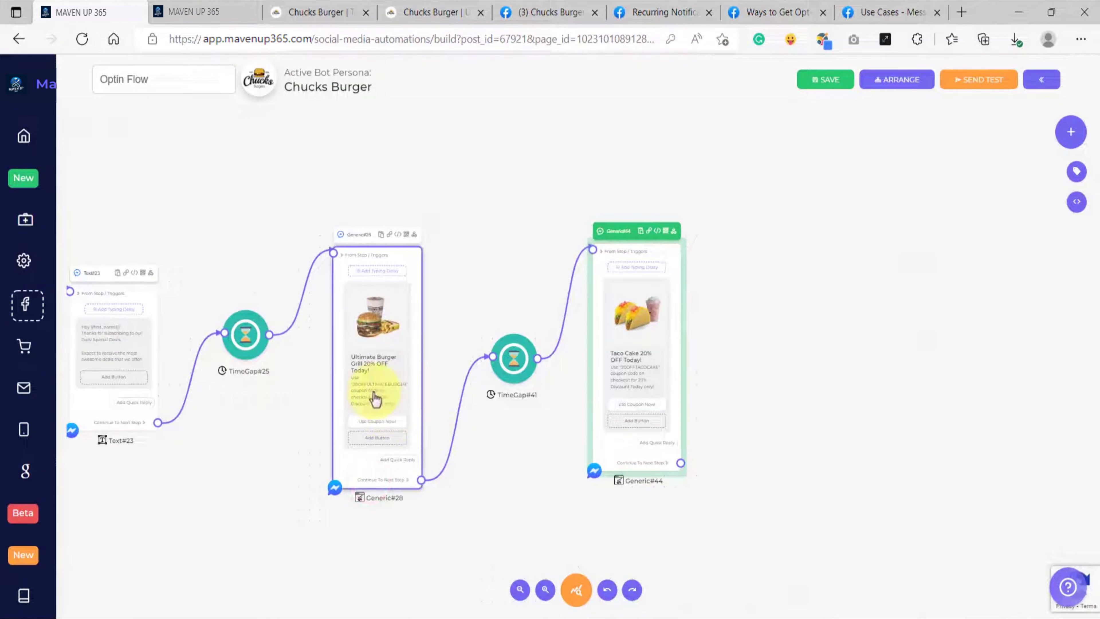
# Step: Clone the time gap before the Taco Cake block and connect the Taco Cake block's next step to the copy
pyautogui.scroll(3, 390, 381)
pyautogui.scroll(-3, 388, 368)
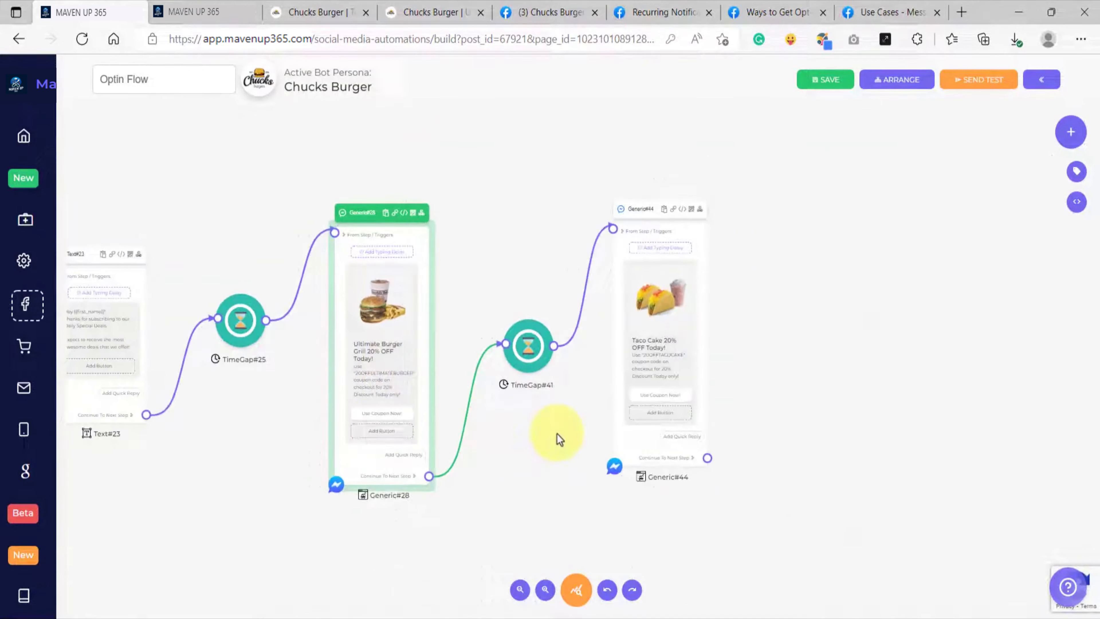
pyautogui.moveTo(571, 425); pyautogui.dragTo(322, 430)
pyautogui.scroll(4, 396, 368)
pyautogui.scroll(-4, 411, 383)
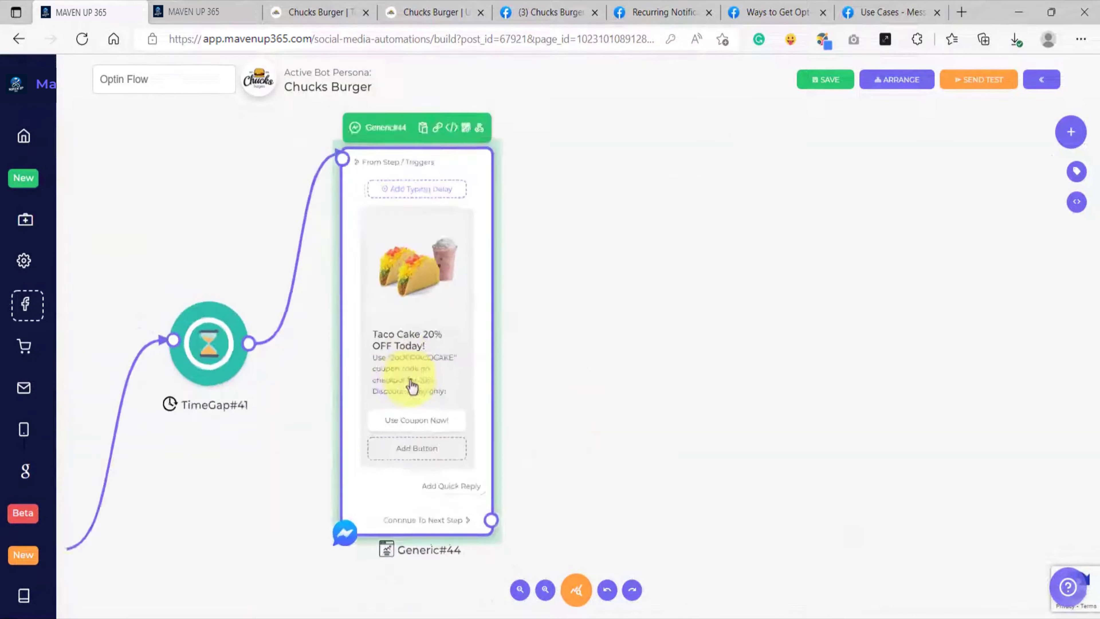
pyautogui.moveTo(551, 429); pyautogui.dragTo(455, 416)
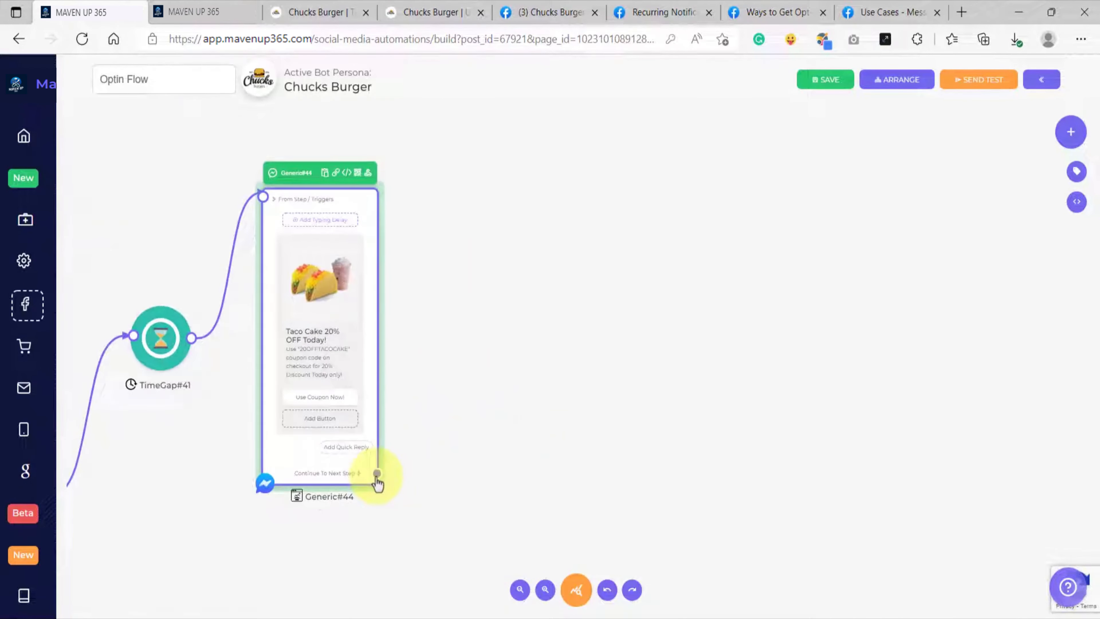
pyautogui.moveTo(378, 473); pyautogui.dragTo(474, 326)
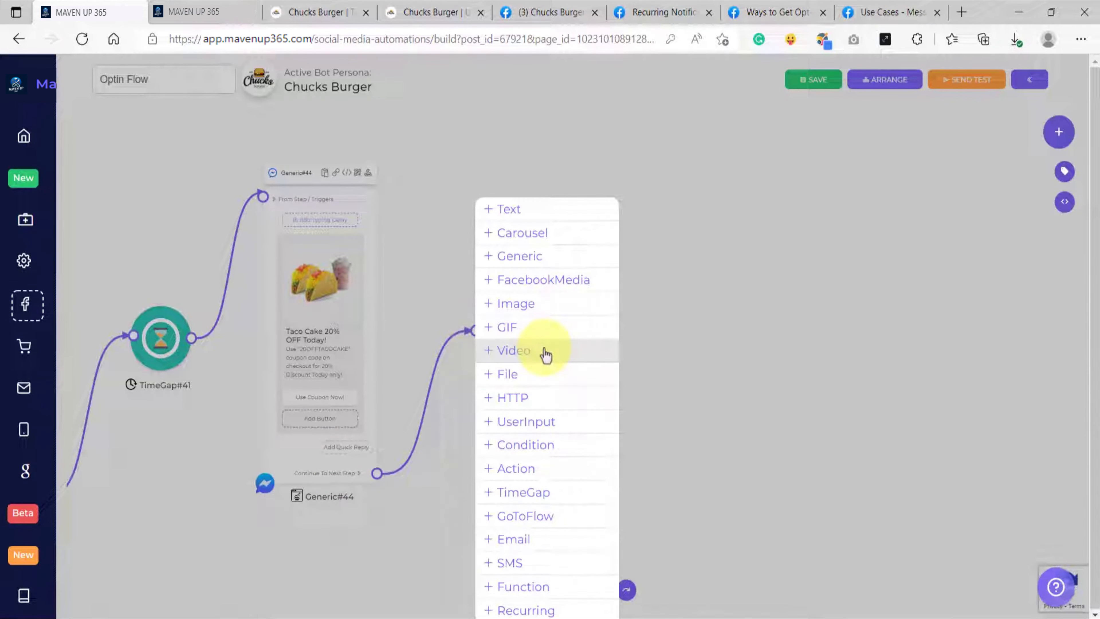
pyautogui.click(450, 290)
pyautogui.rightClick(158, 337)
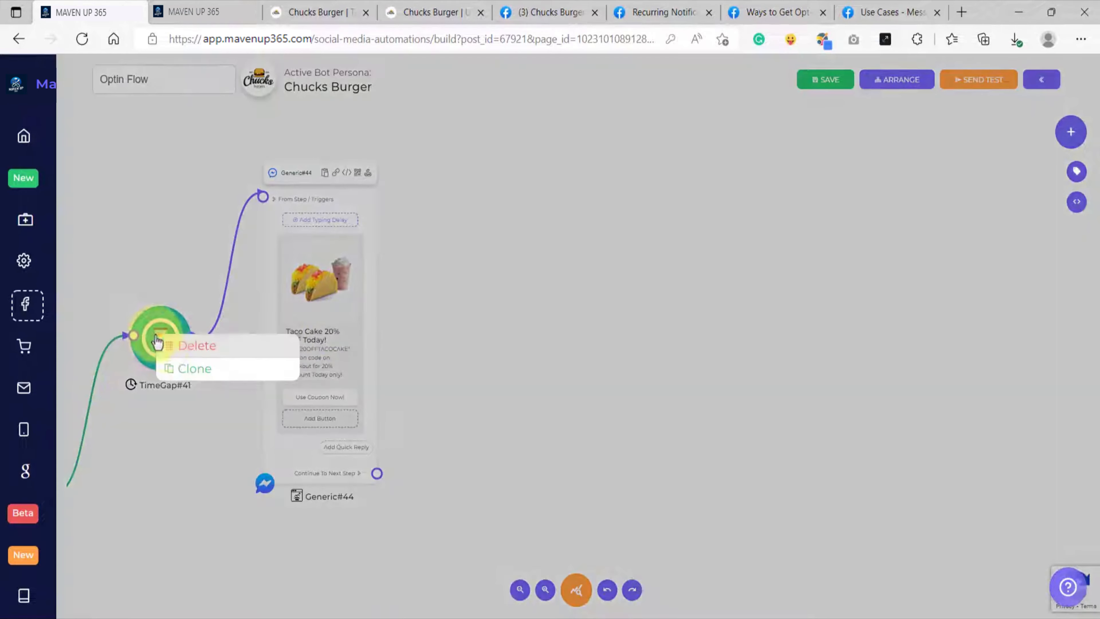
pyautogui.click(184, 369)
pyautogui.moveTo(180, 363); pyautogui.dragTo(539, 330)
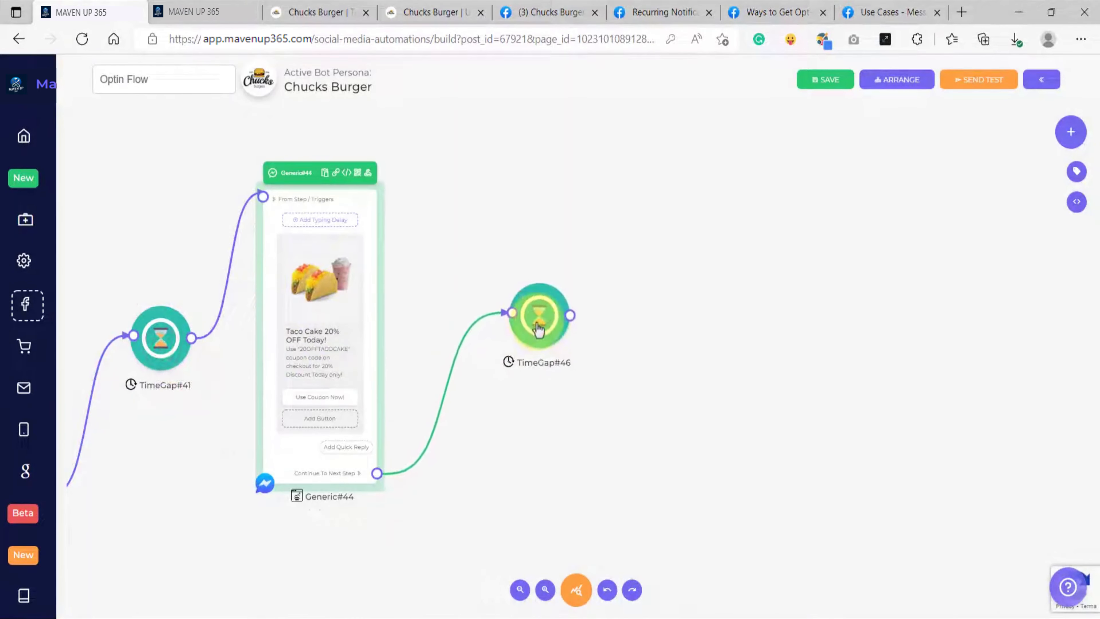
# Step: Clone the Taco Cake Generic block and connect the new time gap to the cloned block
pyautogui.moveTo(642, 366); pyautogui.dragTo(536, 382)
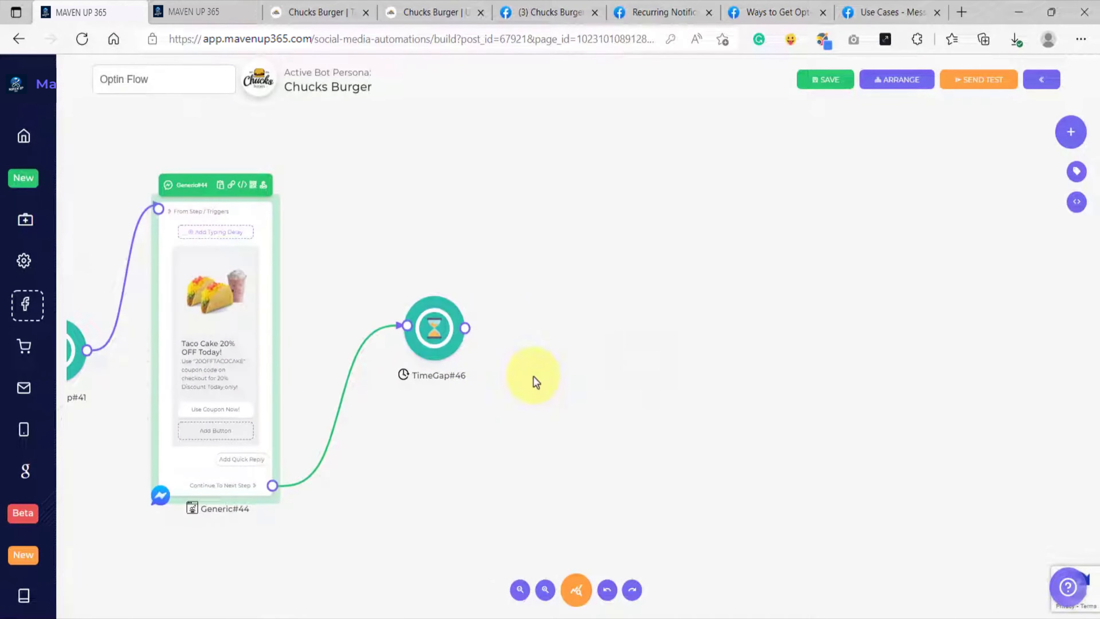
pyautogui.rightClick(259, 218)
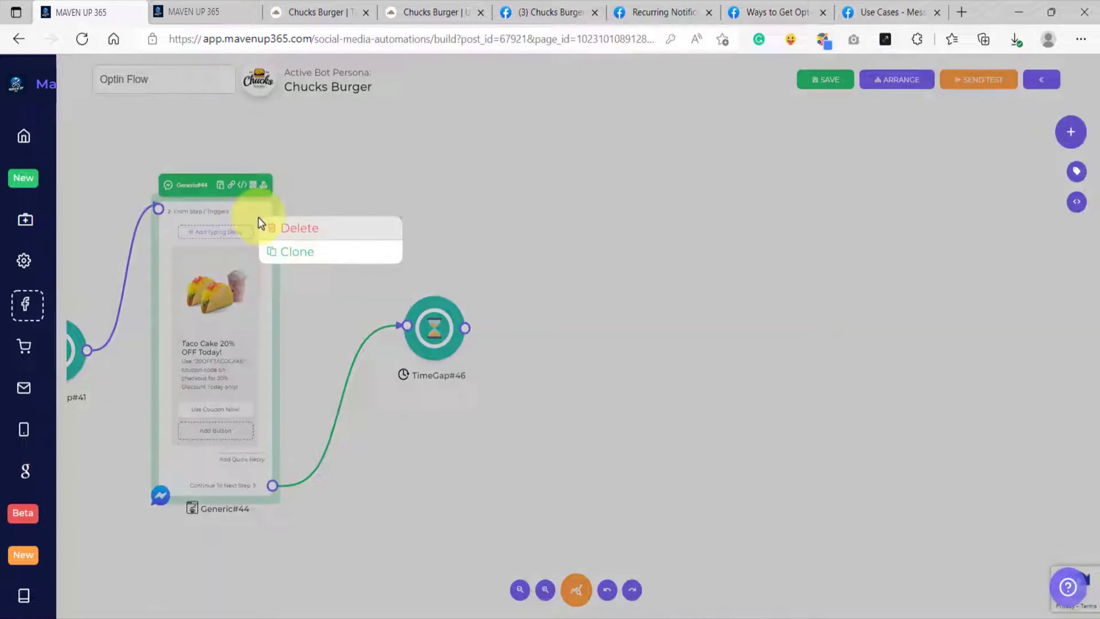
pyautogui.click(286, 254)
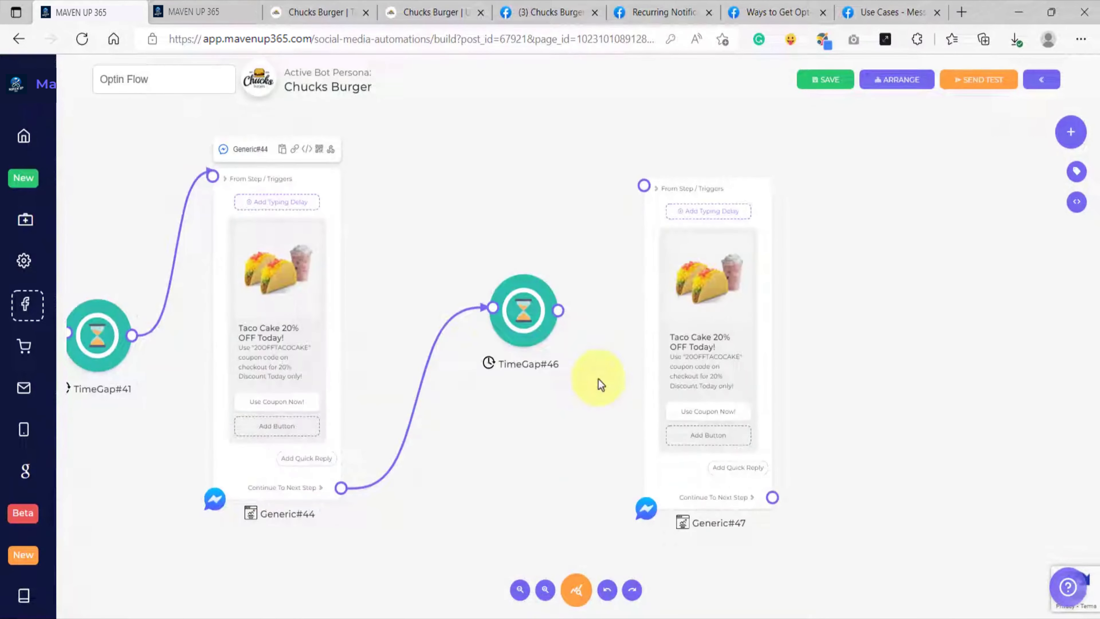
pyautogui.moveTo(558, 310); pyautogui.dragTo(644, 185)
# Step: Review the flow from the recurring opt-in block through the time gaps to the last deal block
pyautogui.scroll(-3, 601, 354)
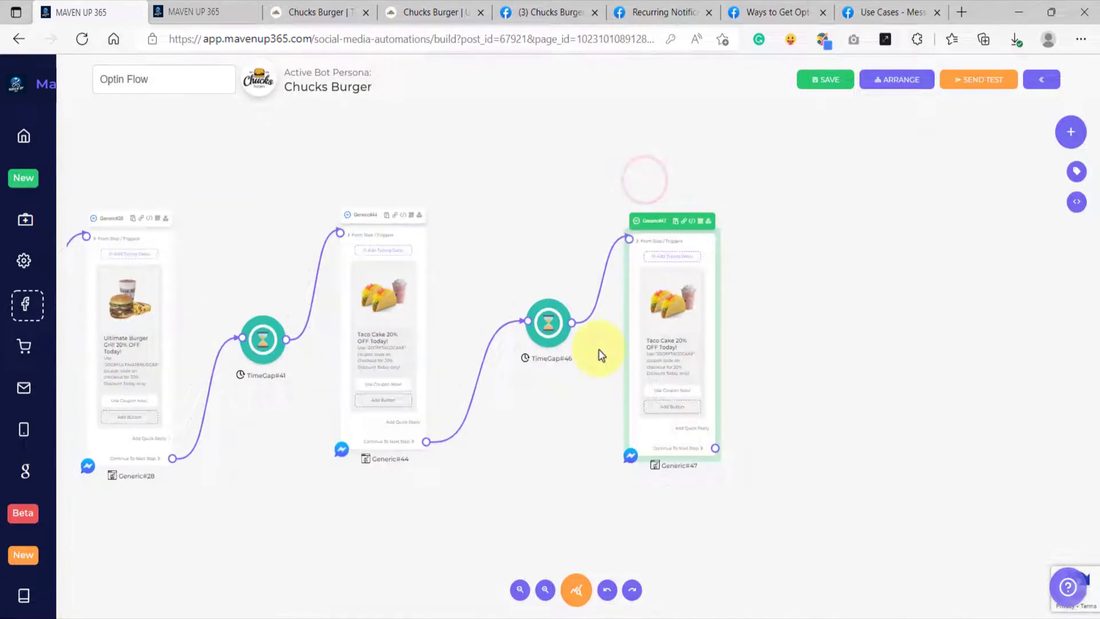
pyautogui.moveTo(538, 456); pyautogui.dragTo(657, 430)
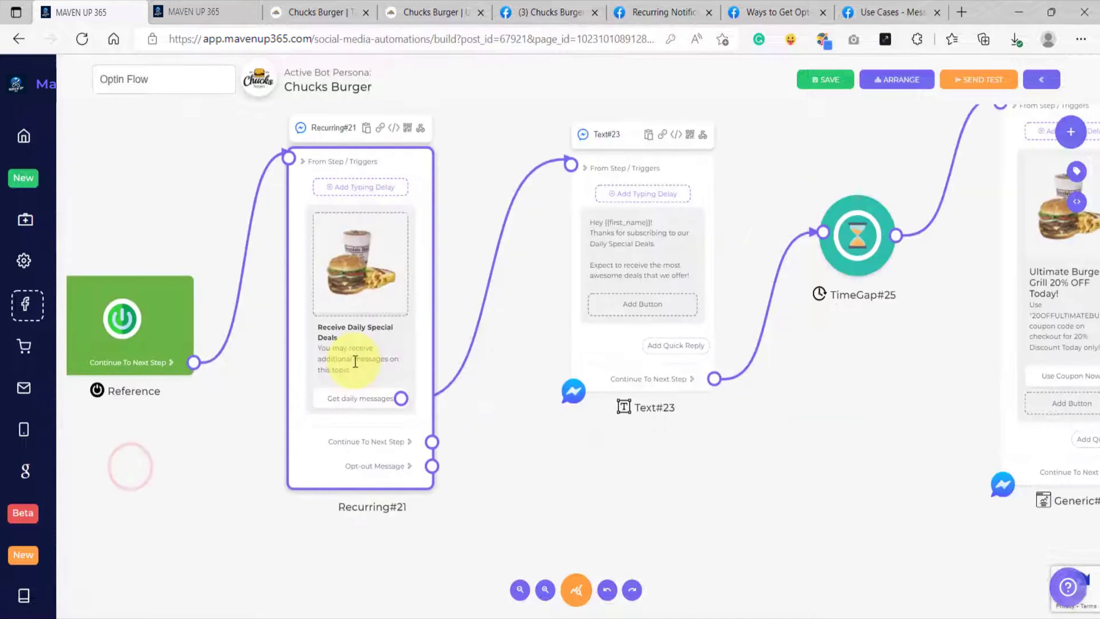
pyautogui.scroll(4, 355, 360)
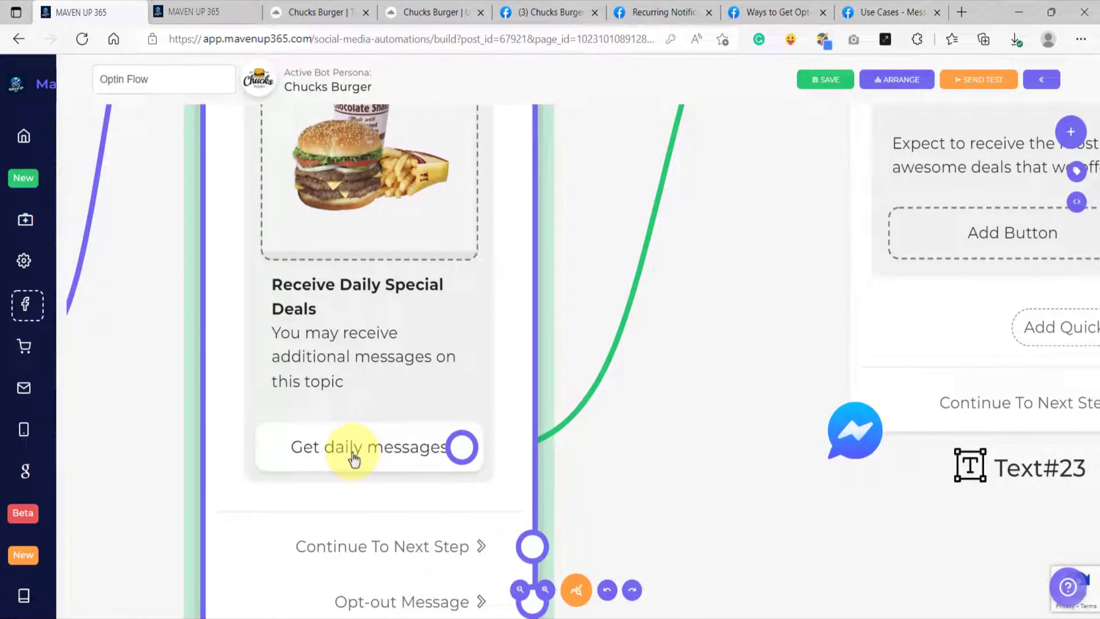
pyautogui.scroll(-5, 353, 457)
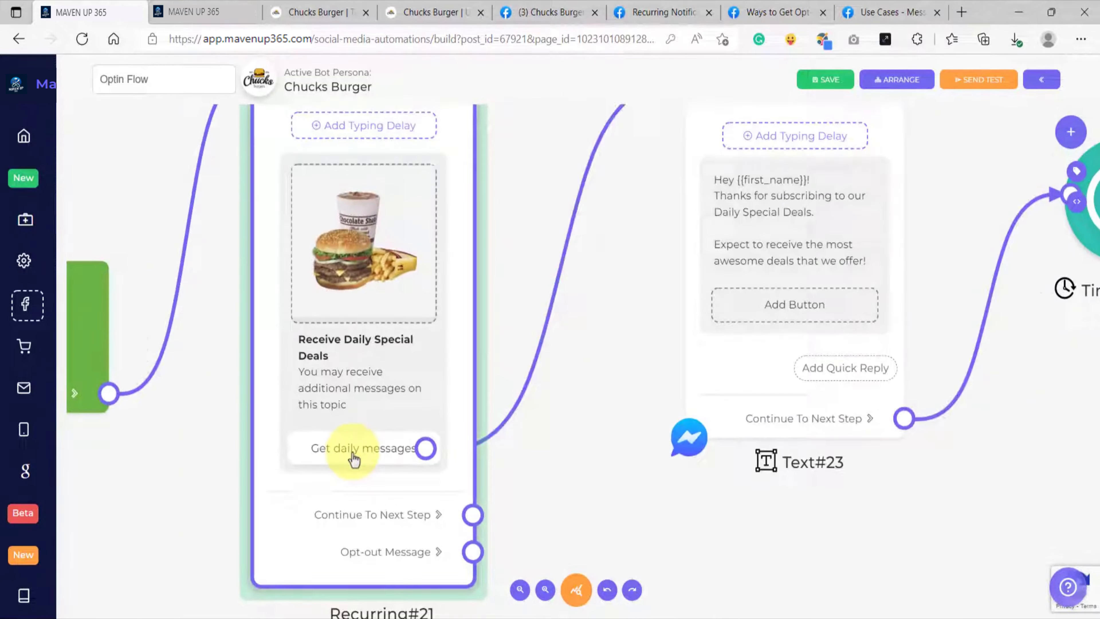
pyautogui.scroll(4, 380, 263)
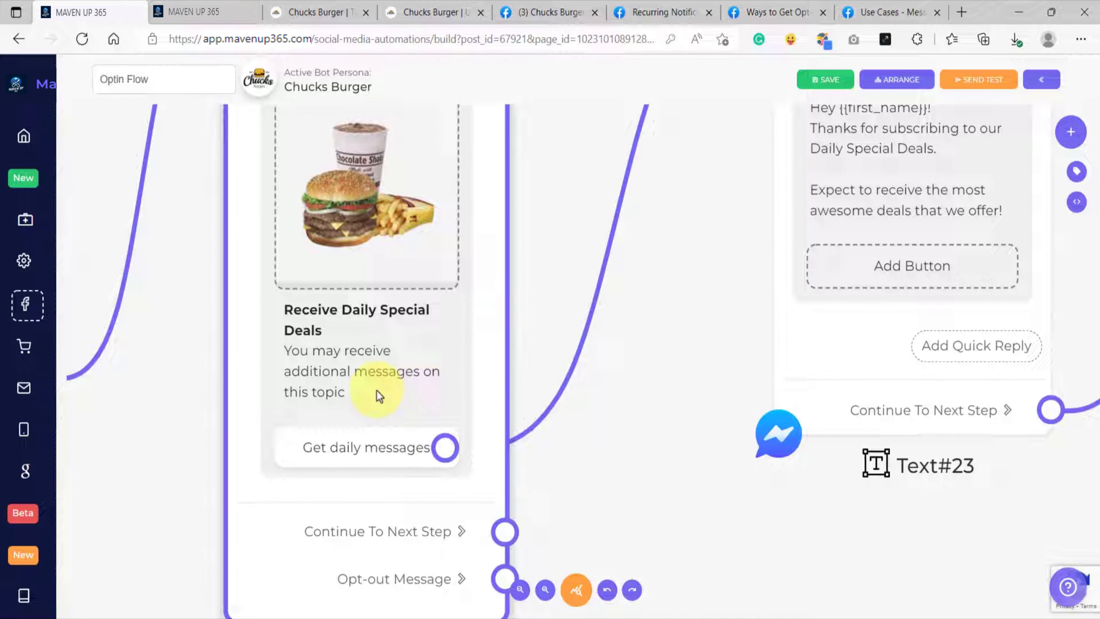
pyautogui.scroll(-2, 381, 383)
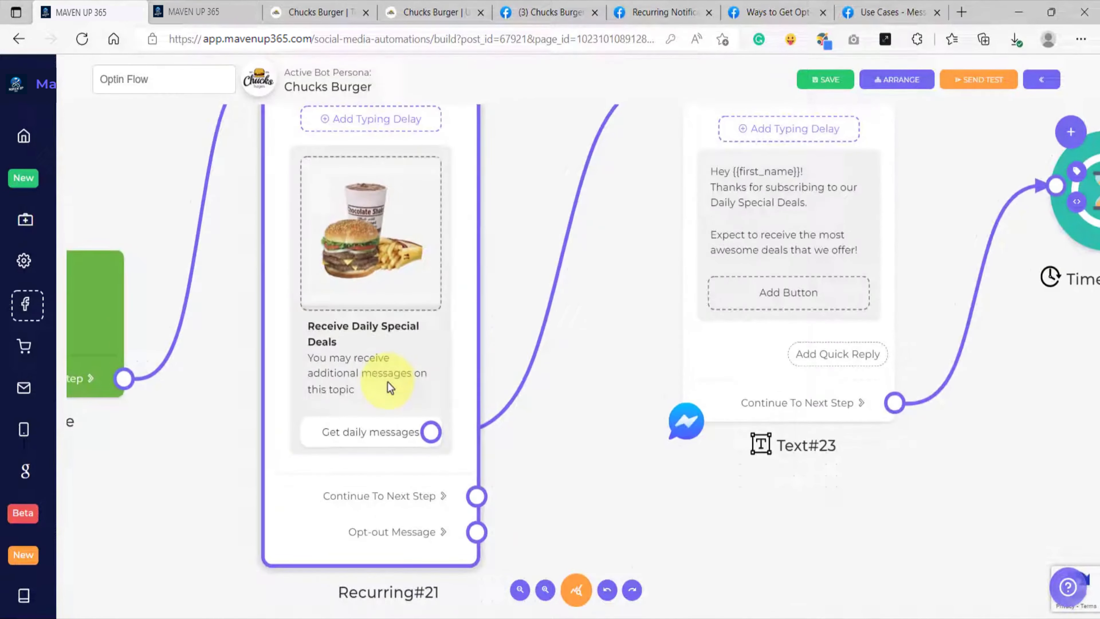
pyautogui.scroll(-1, 390, 387)
pyautogui.scroll(-3, 695, 455)
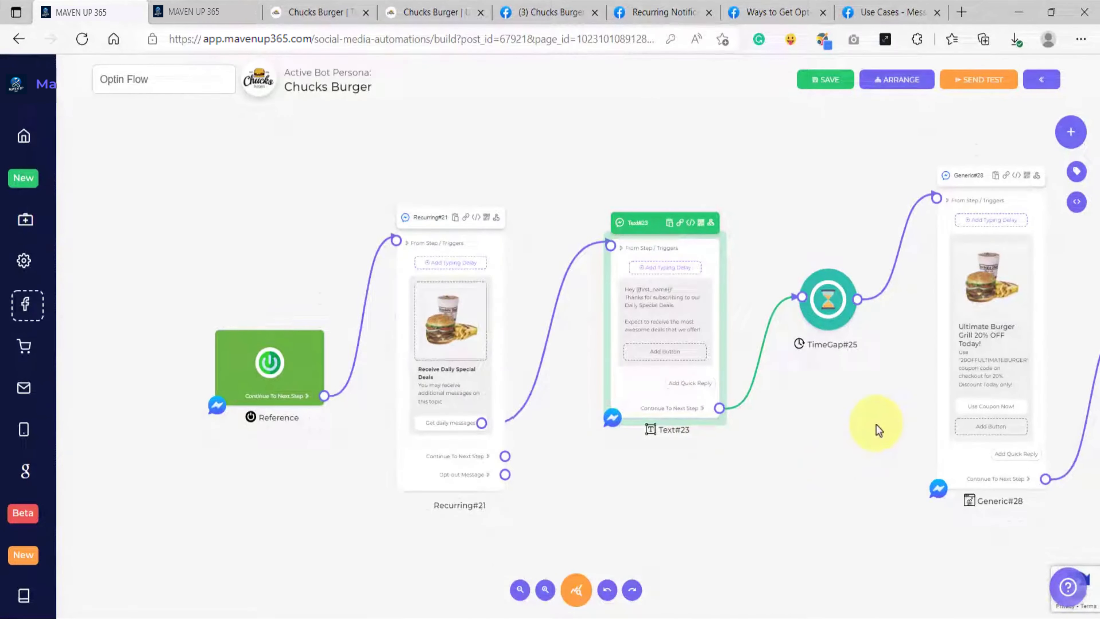
pyautogui.moveTo(892, 419); pyautogui.dragTo(322, 430)
pyautogui.moveTo(648, 435); pyautogui.dragTo(337, 437)
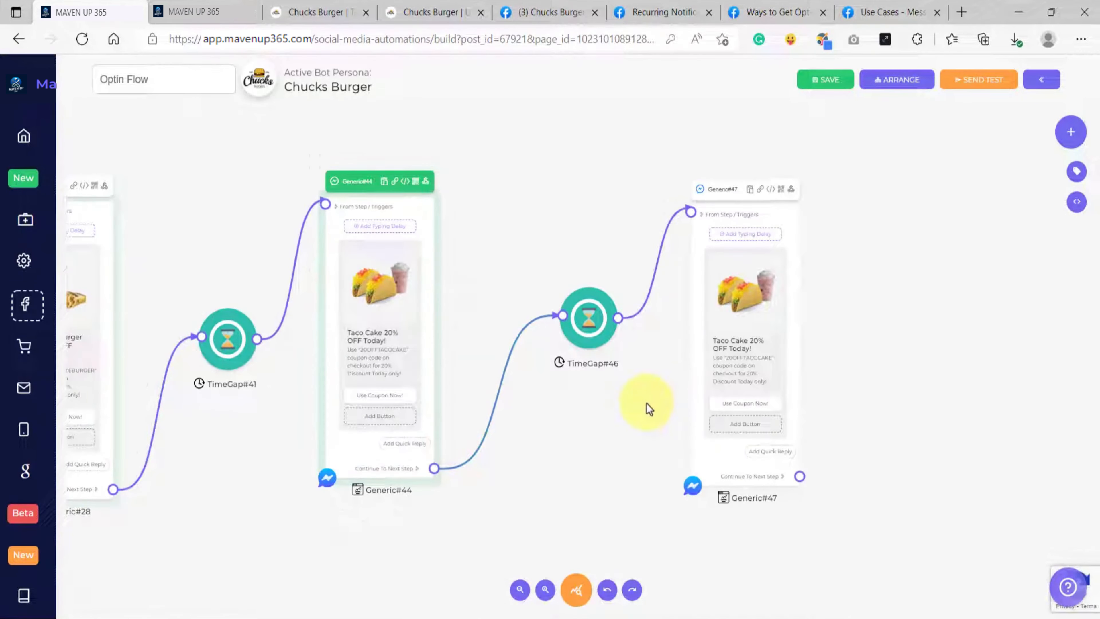
# Step: Open the configuration of the last cloned Generic block and remove its Taco Cake image
pyautogui.moveTo(661, 389); pyautogui.dragTo(600, 408)
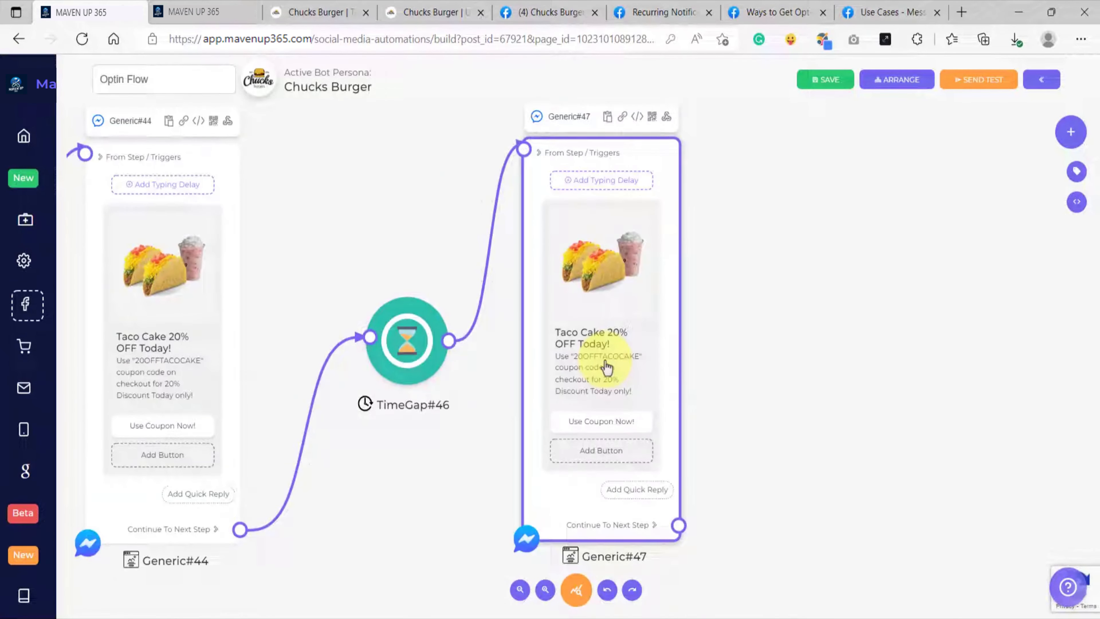
pyautogui.click(585, 356)
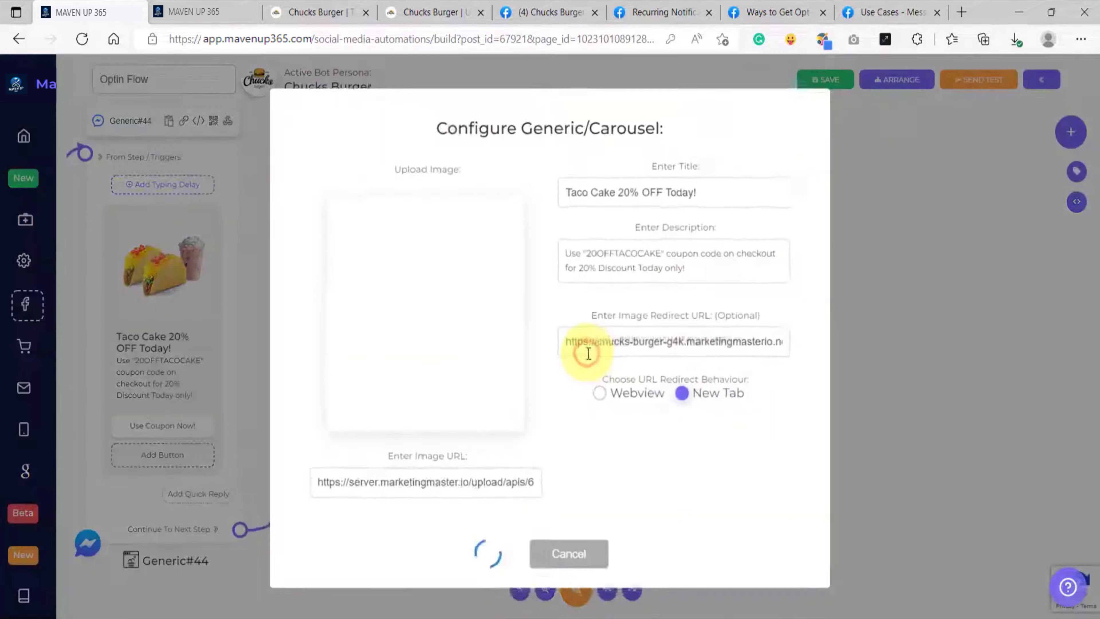
pyautogui.moveTo(490, 297)
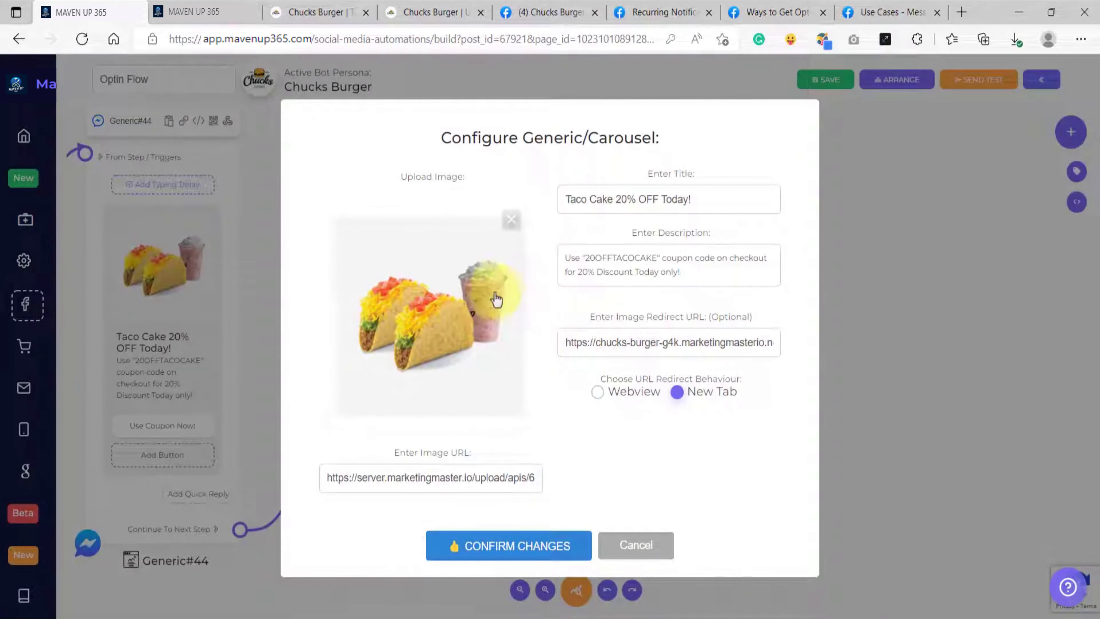
pyautogui.click(511, 221)
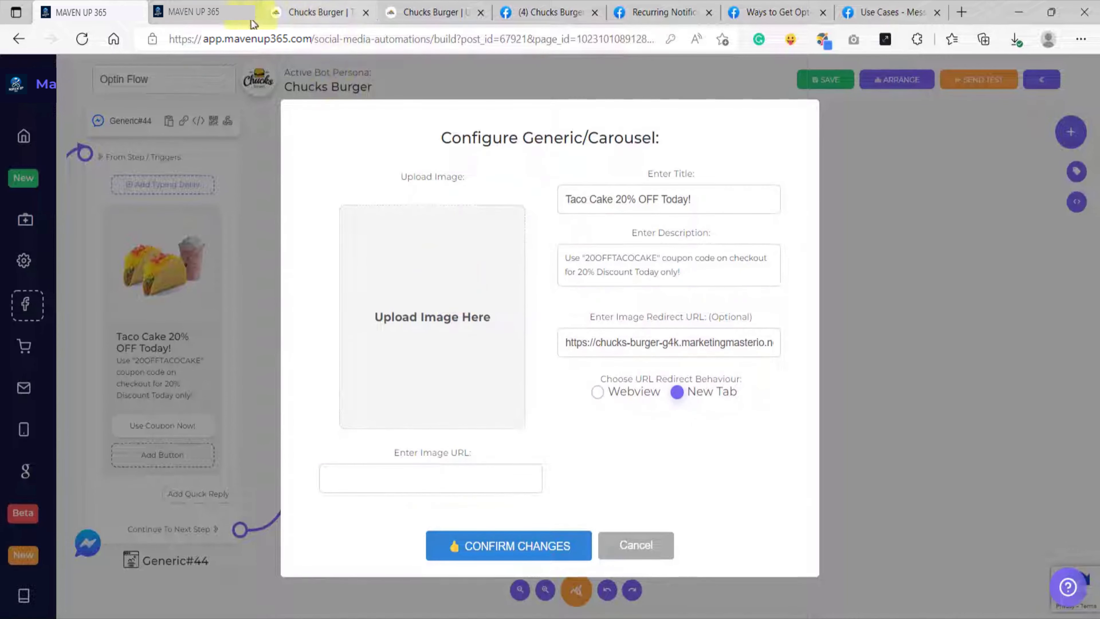
# Step: Open the Grilled Chicken Sandwich product page from the ecommerce product sharing links and save its picture to the computer
pyautogui.click(208, 15)
pyautogui.scroll(-1, 749, 436)
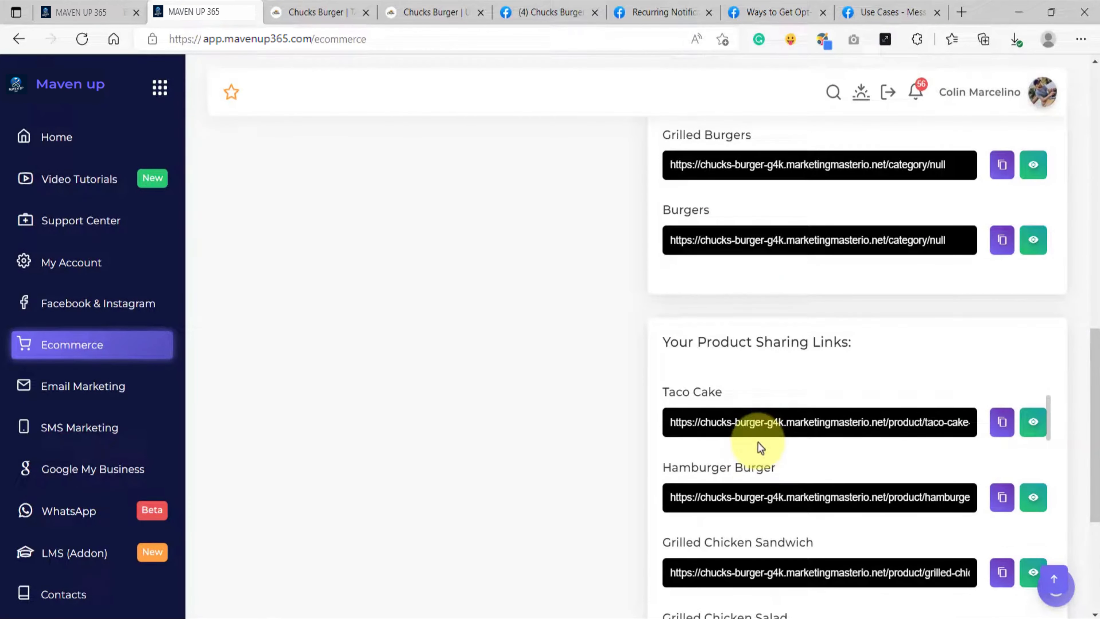
pyautogui.scroll(-1, 761, 447)
pyautogui.moveTo(841, 485); pyautogui.dragTo(662, 492)
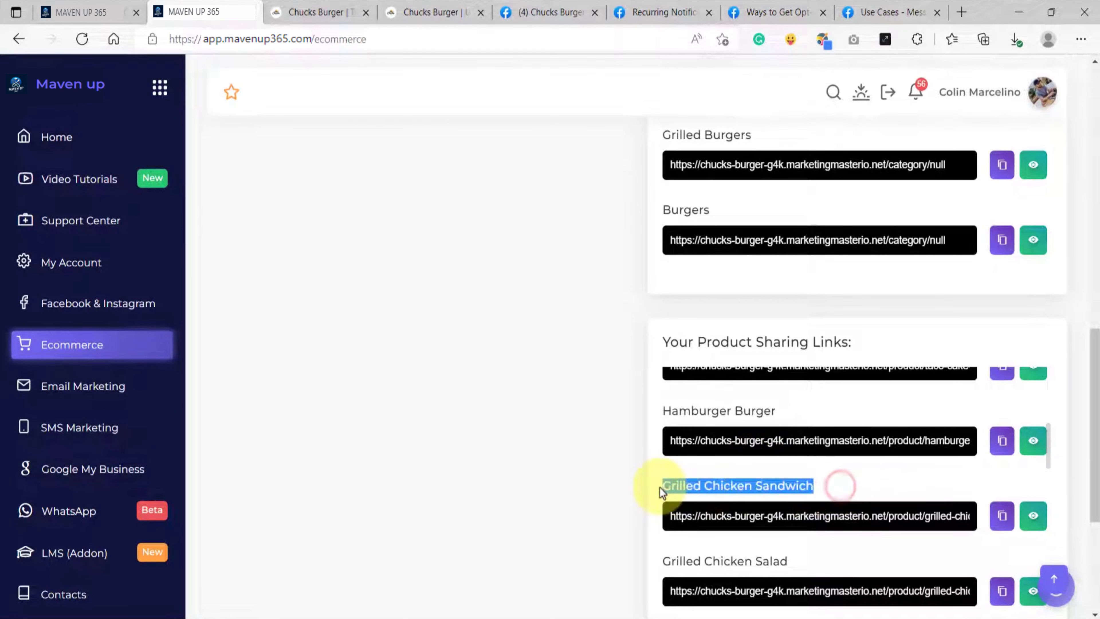
pyautogui.click(1034, 516)
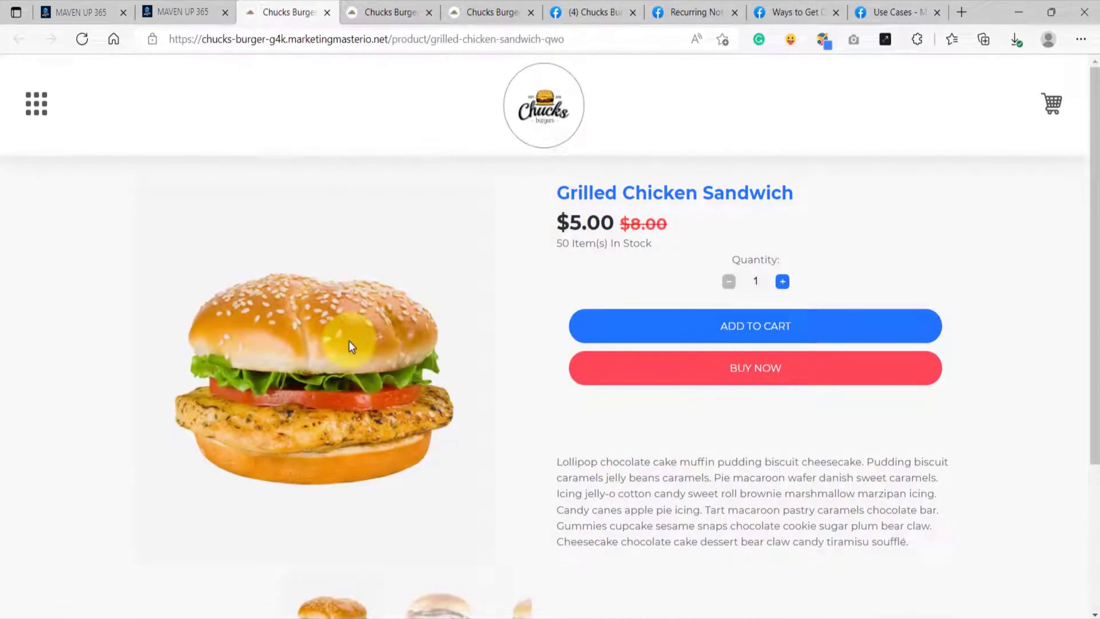
pyautogui.rightClick(352, 343)
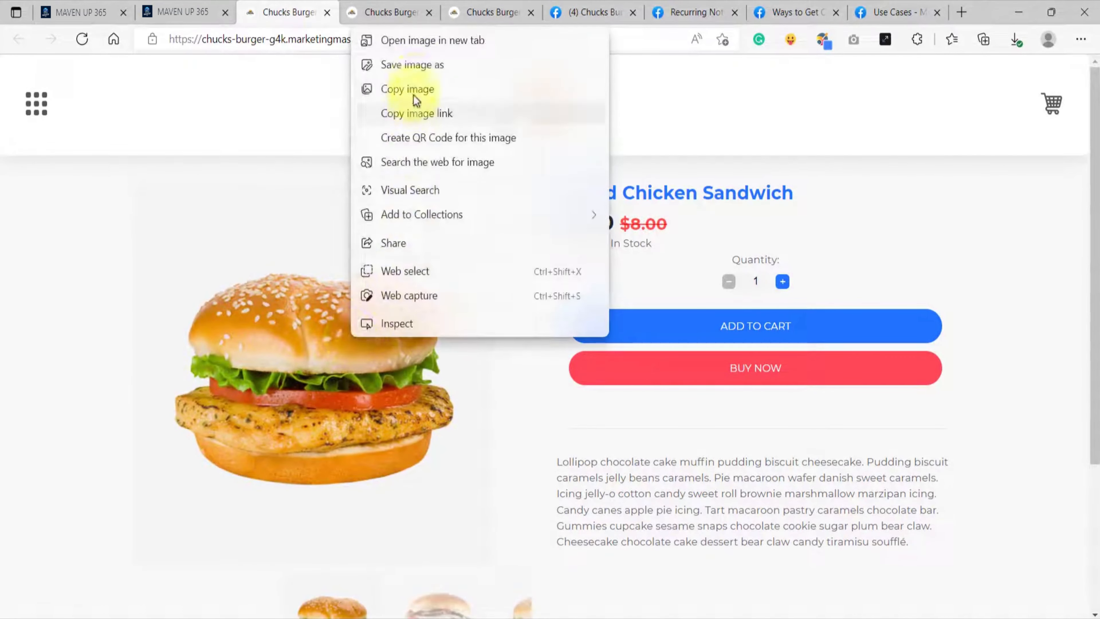
pyautogui.click(414, 66)
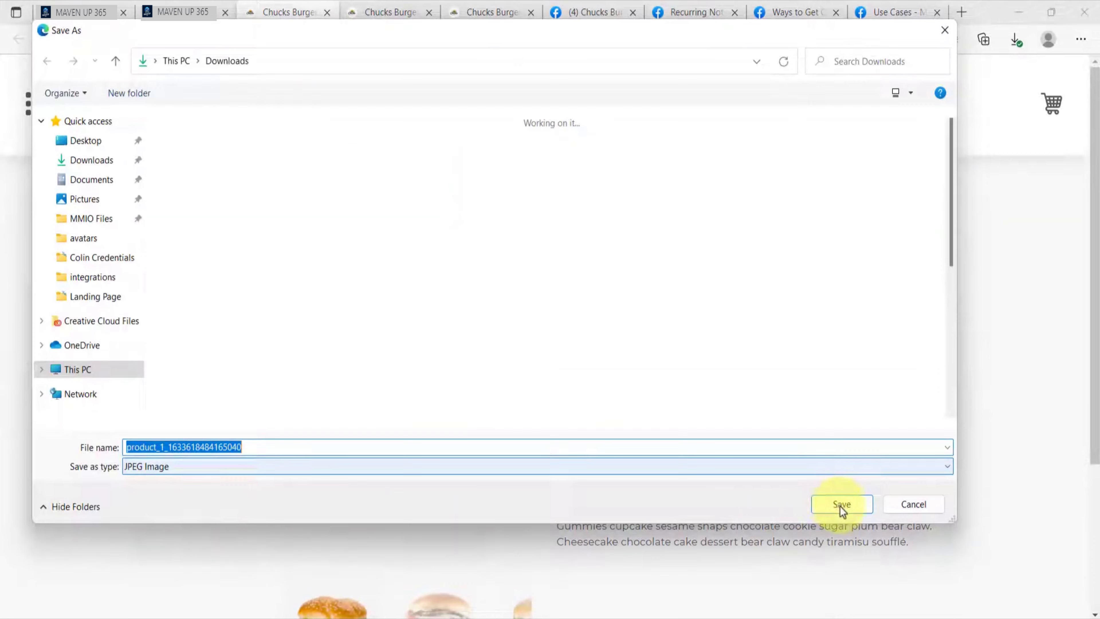
pyautogui.click(839, 504)
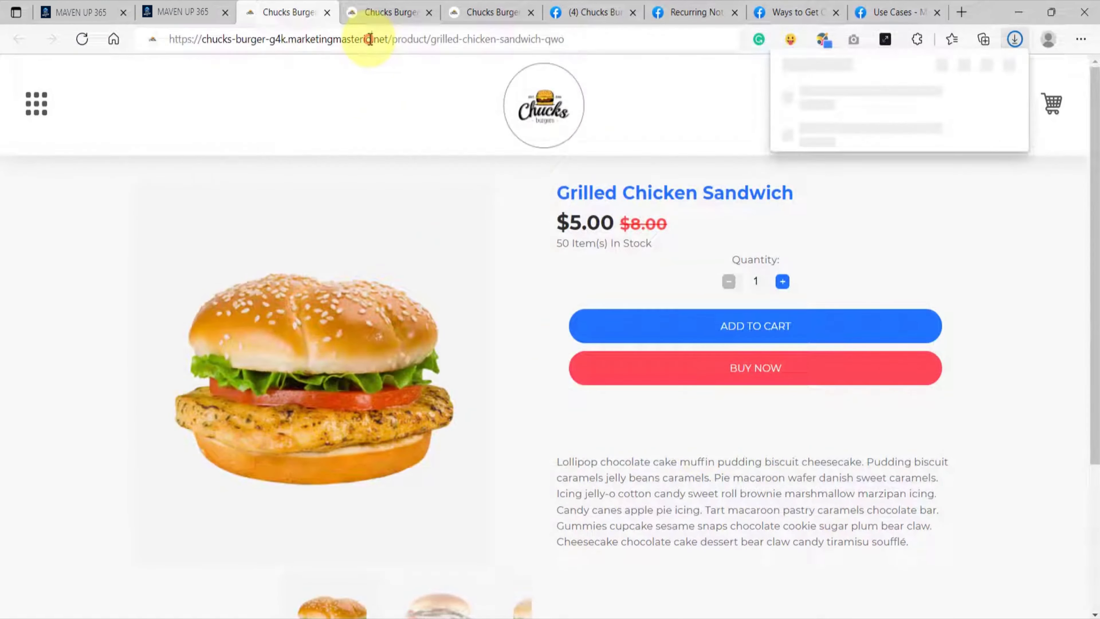
# Step: Copy the Grilled Chicken Sandwich product link from the store page and from the ecommerce product sharing links
pyautogui.click(369, 39)
pyautogui.rightClick(369, 39)
pyautogui.click(413, 181)
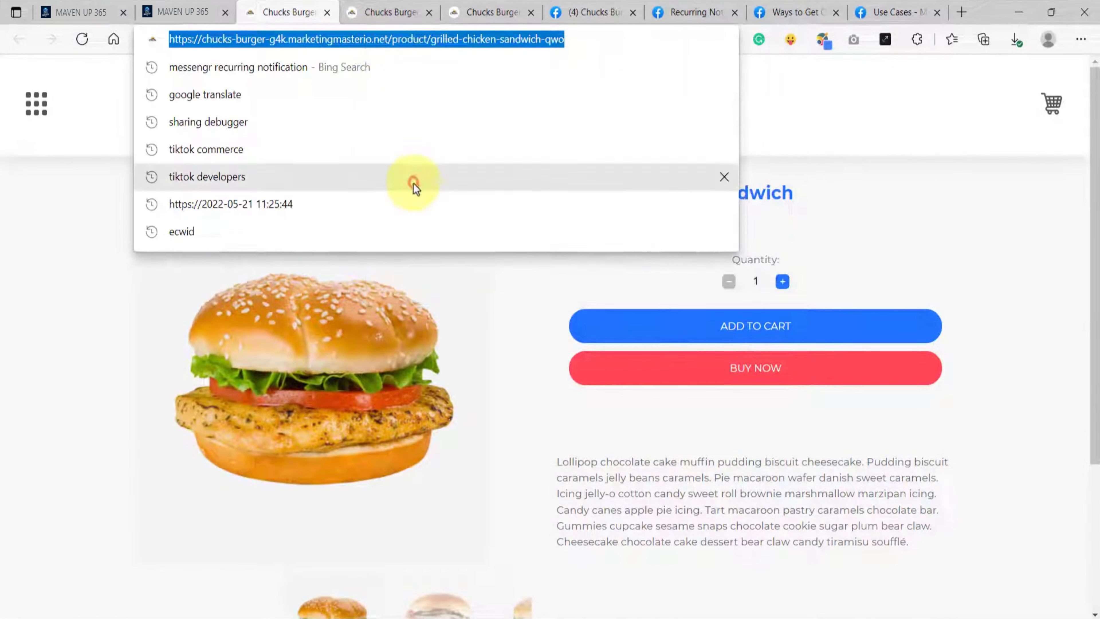
pyautogui.click(191, 9)
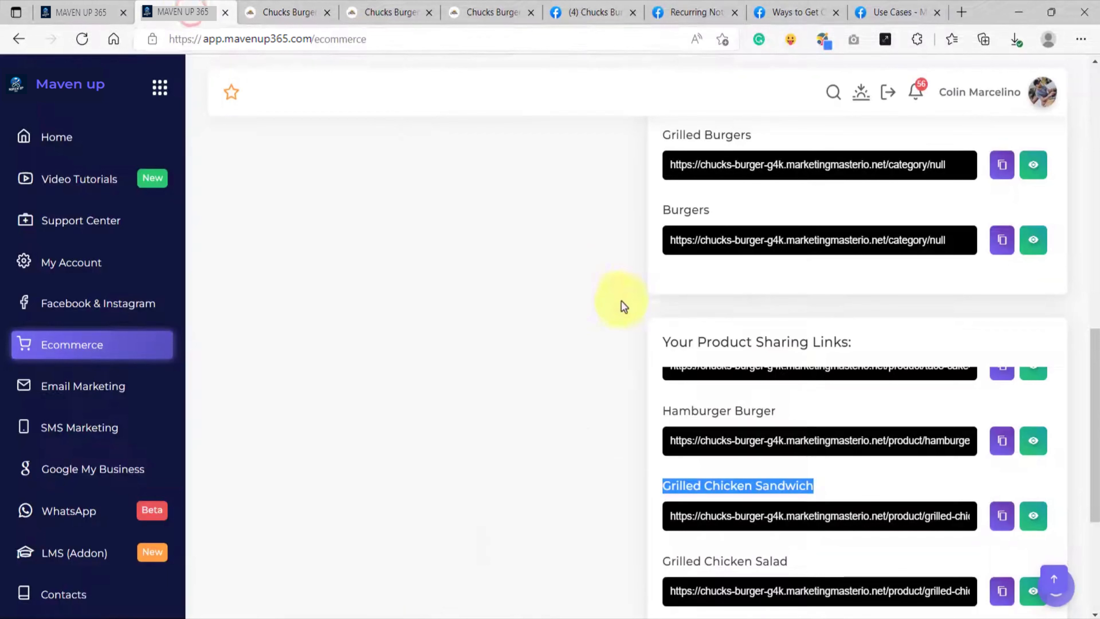
pyautogui.click(1002, 518)
pyautogui.click(71, 19)
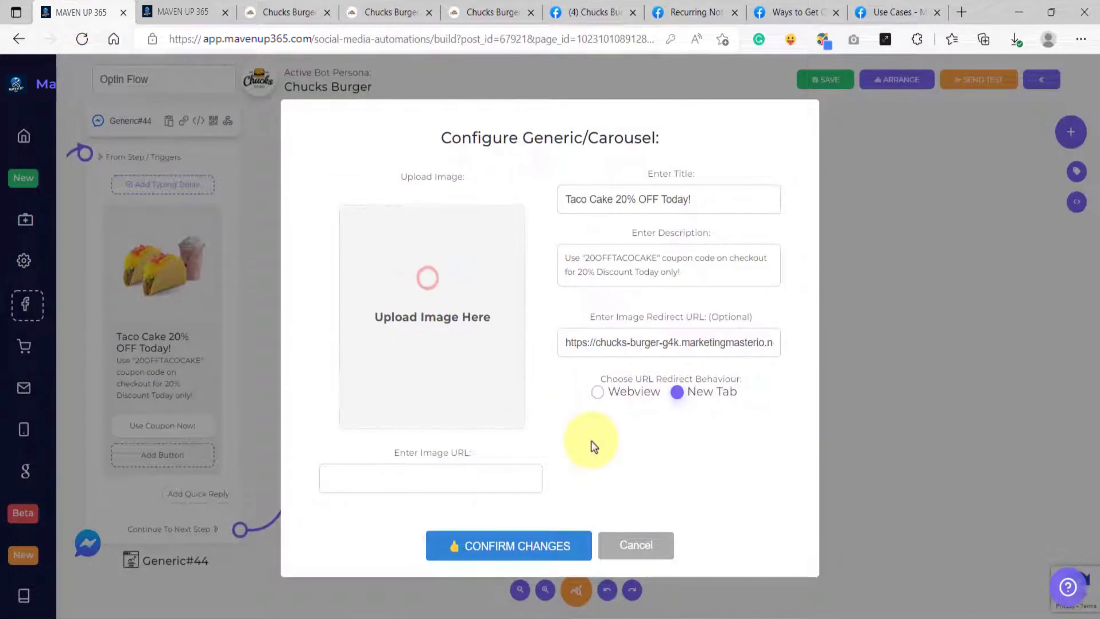
pyautogui.click(443, 329)
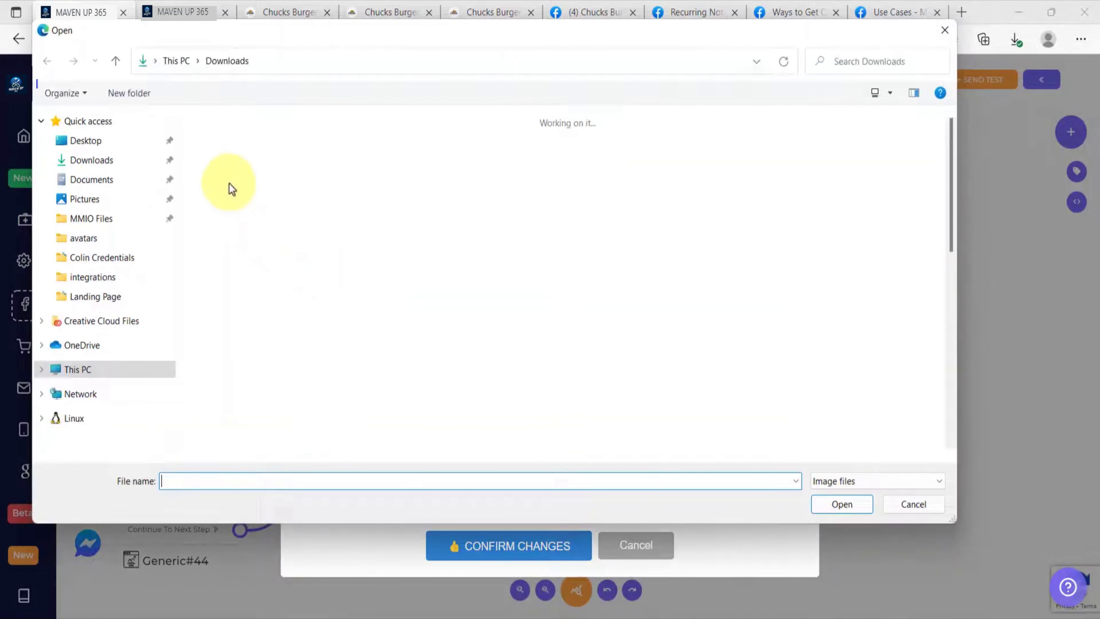
pyautogui.click(236, 186)
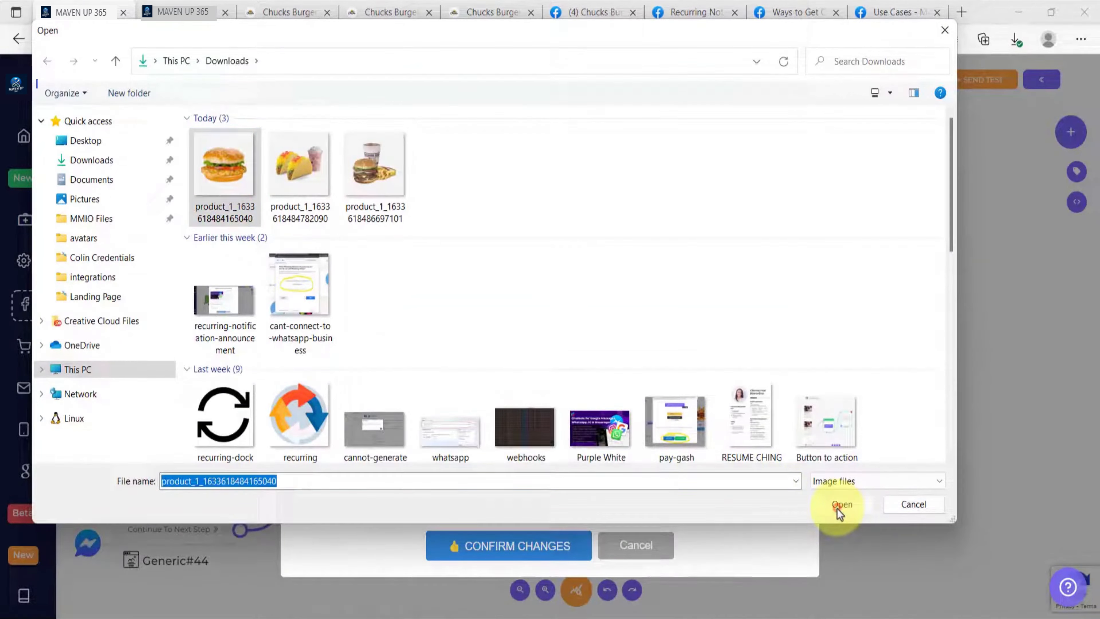
pyautogui.click(838, 507)
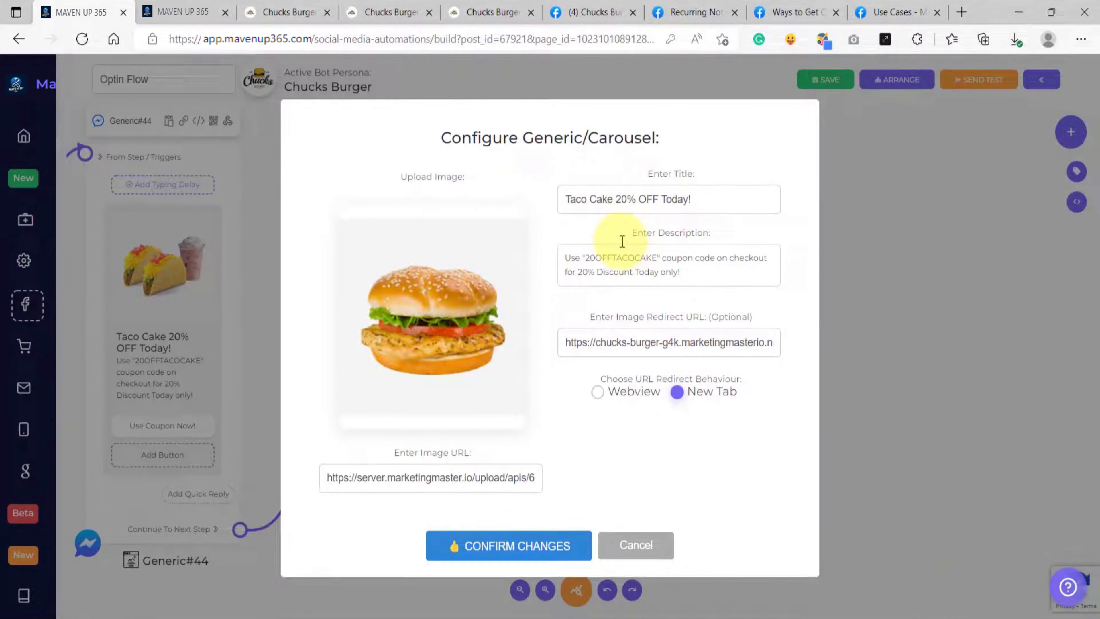
# Step: Copy the product name from the Grilled Chicken Sandwich store page and replace "Taco Cake" with it in the Generic block's title
pyautogui.click(280, 11)
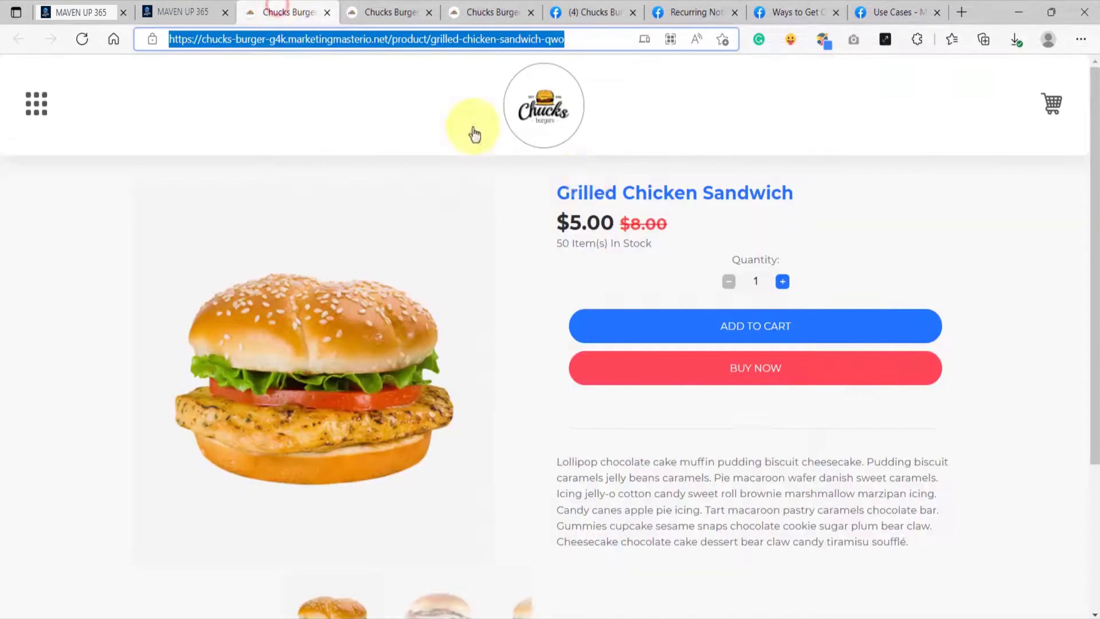
pyautogui.moveTo(556, 192); pyautogui.dragTo(789, 193)
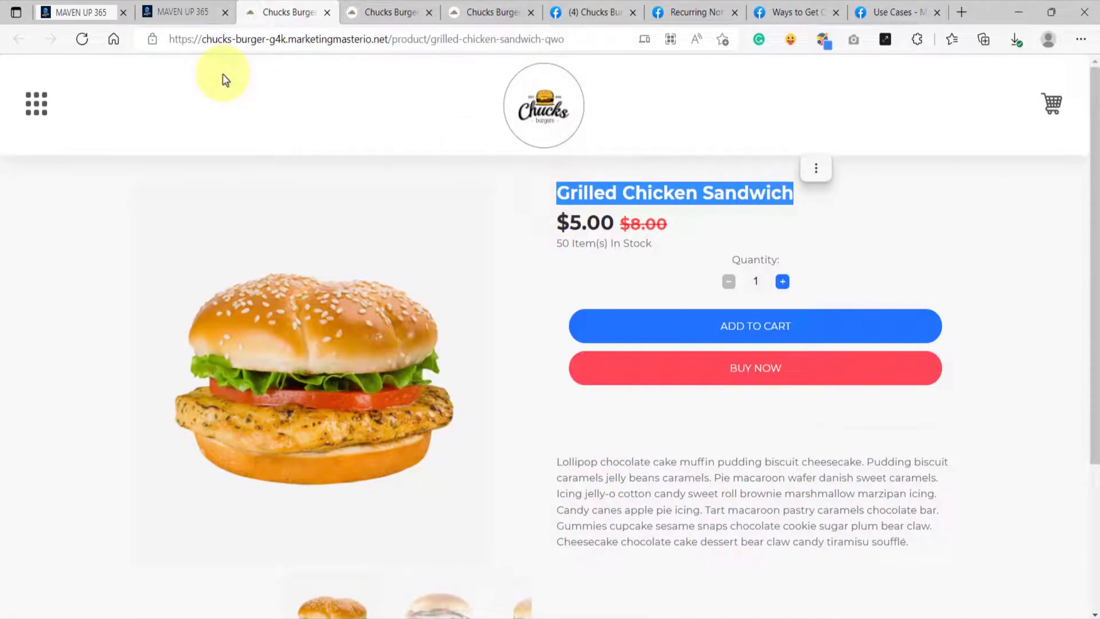
pyautogui.click(76, 12)
pyautogui.moveTo(614, 199); pyautogui.dragTo(548, 197)
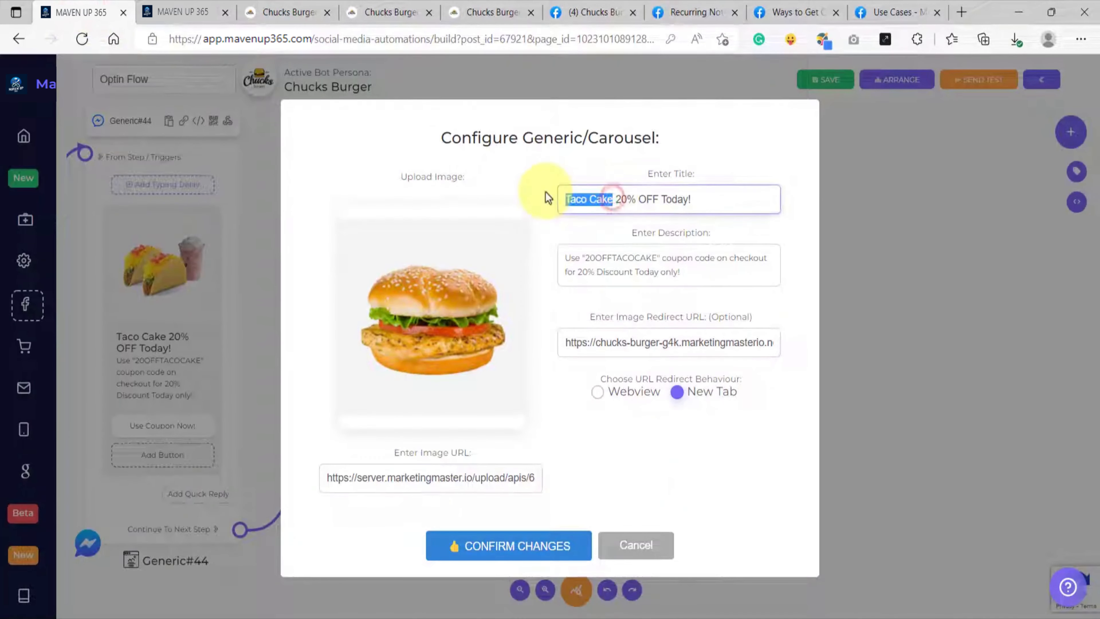
pyautogui.hotkey('ctrl', 'v')
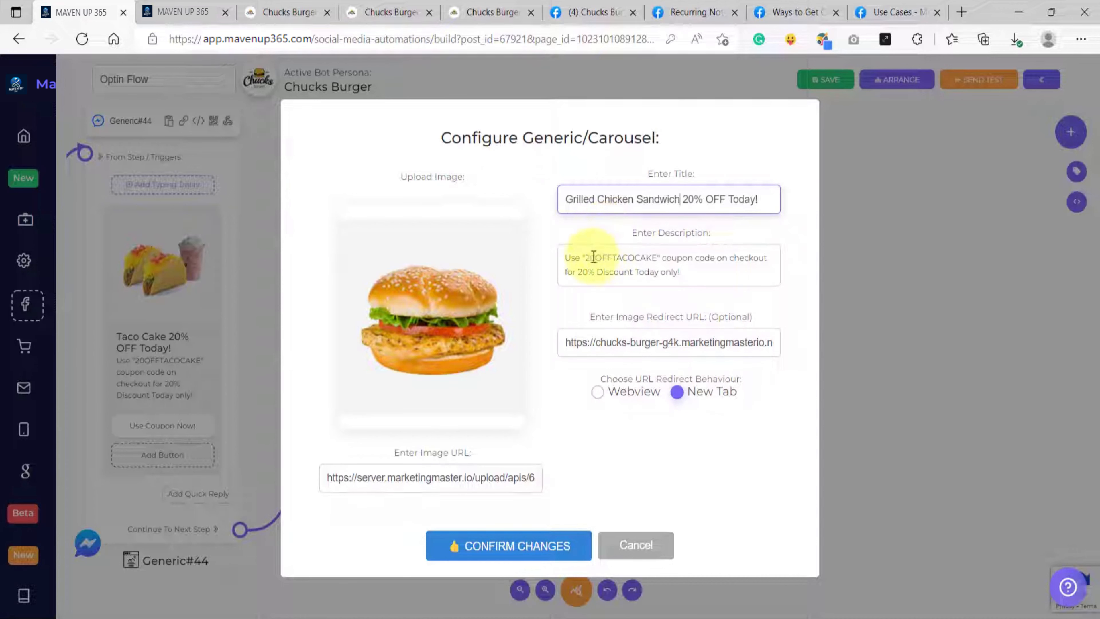
# Step: Replace the coupon code in the Generic block's description with "20OFFCHICKENSNADWICH"
pyautogui.moveTo(586, 257); pyautogui.dragTo(660, 259)
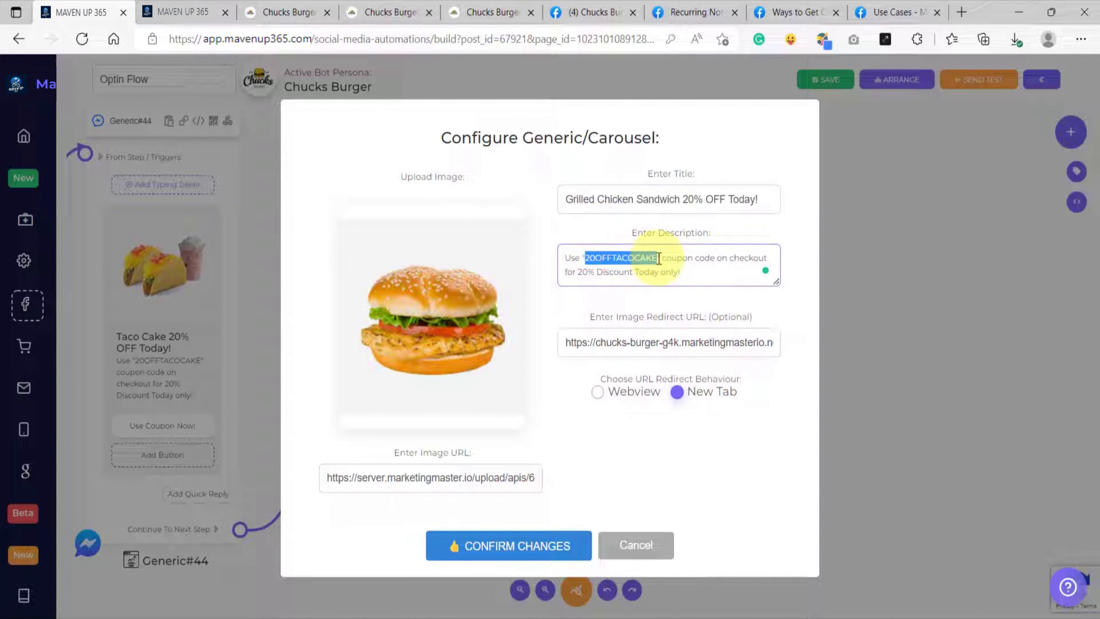
pyautogui.hotkey('ctrl', 'v')
pyautogui.moveTo(614, 256)
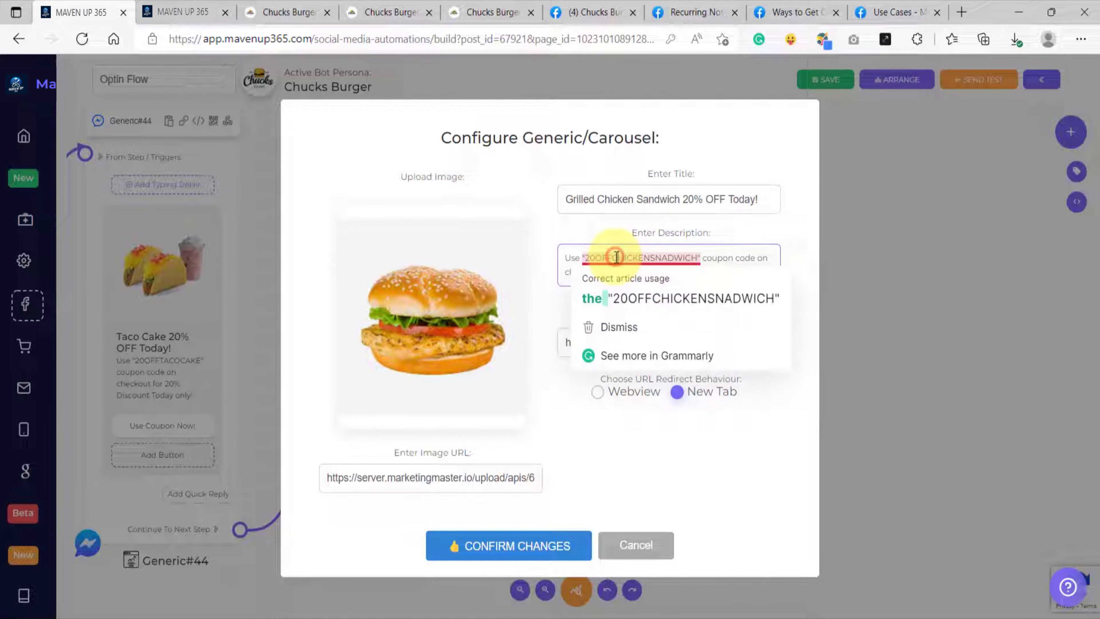
# Step: Replace the image redirect URL with the Grilled Chicken Sandwich link copied from the ecommerce product sharing links, and confirm the block's changes
pyautogui.click(611, 340)
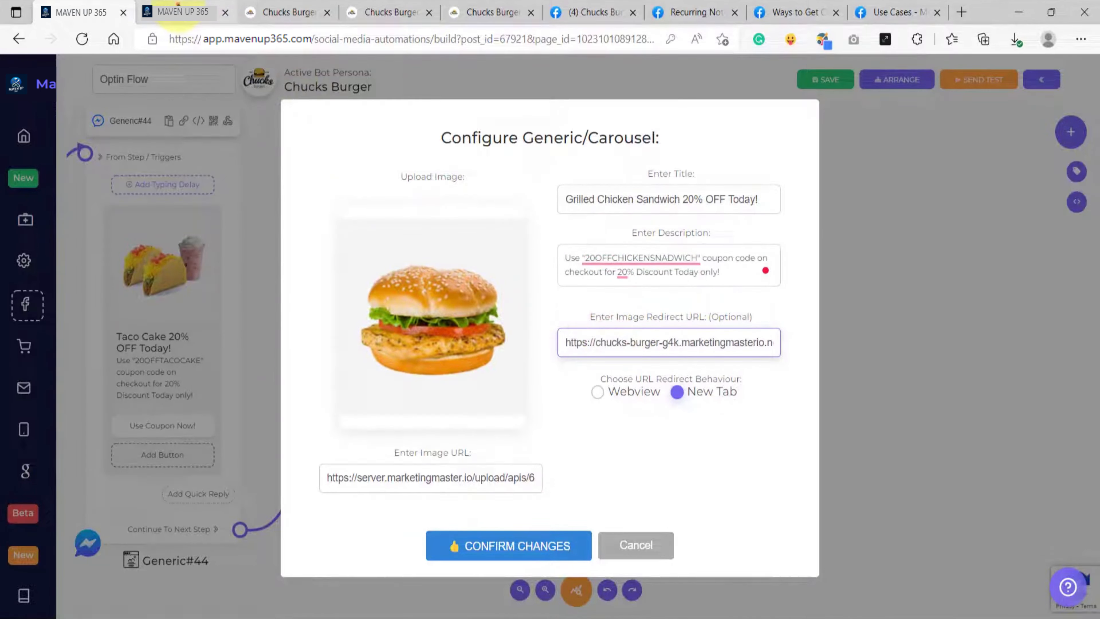
pyautogui.click(178, 10)
pyautogui.click(1001, 517)
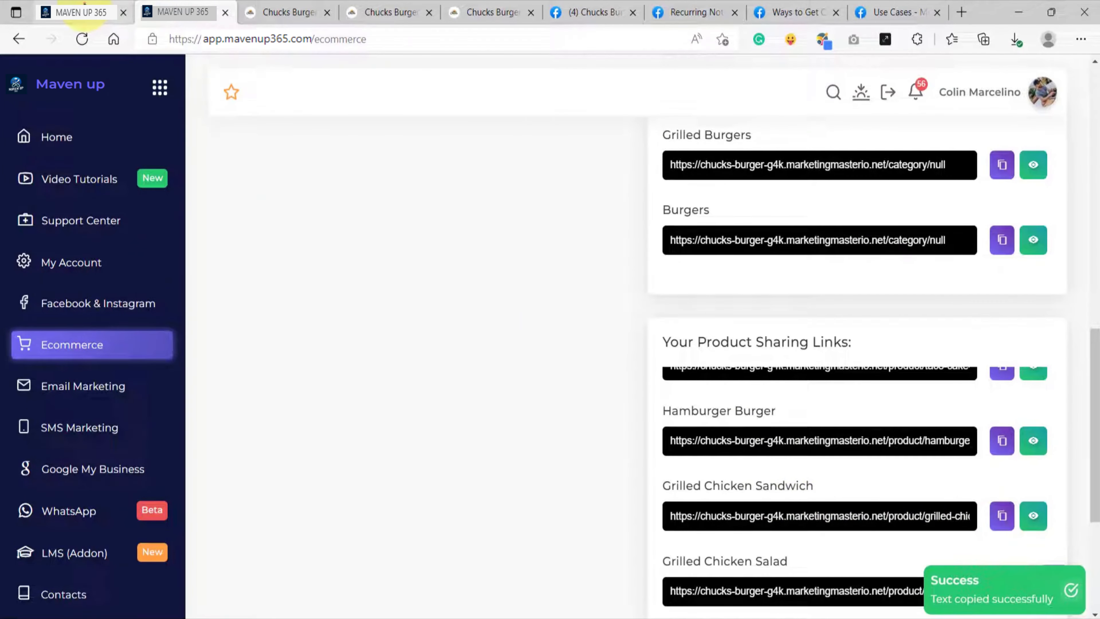
pyautogui.click(85, 5)
pyautogui.tripleClick(611, 340)
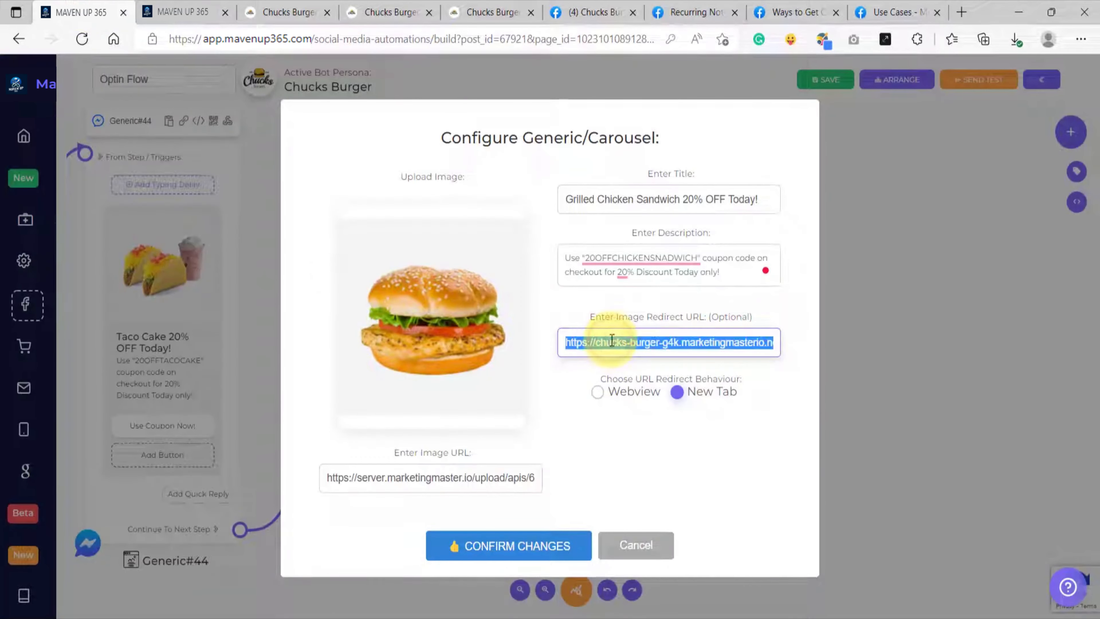
pyautogui.hotkey('ctrl', 'v')
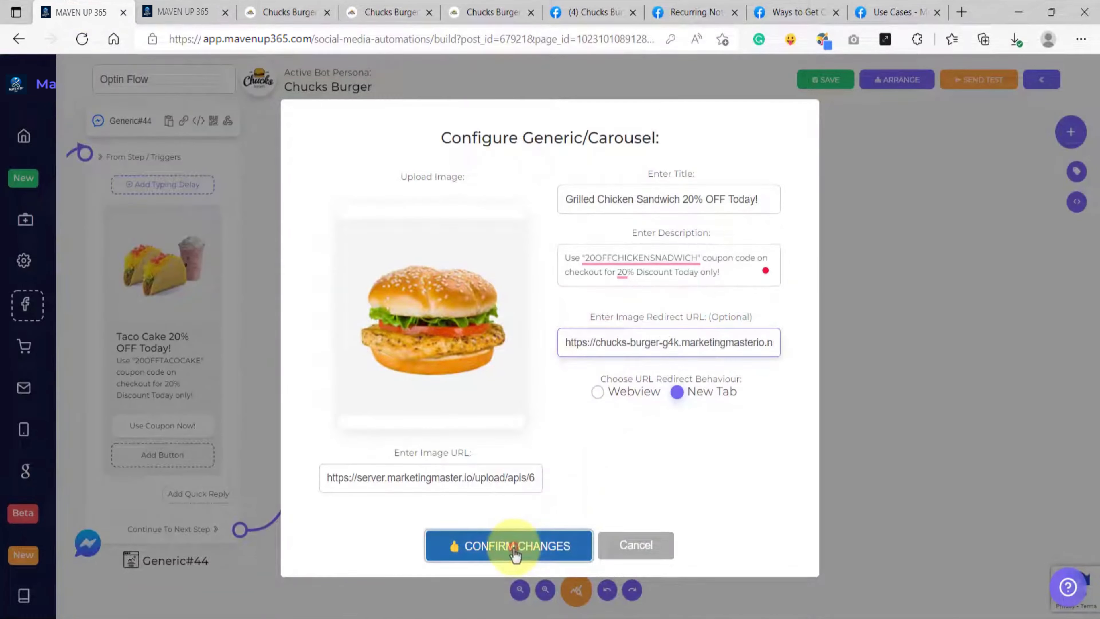
pyautogui.click(501, 540)
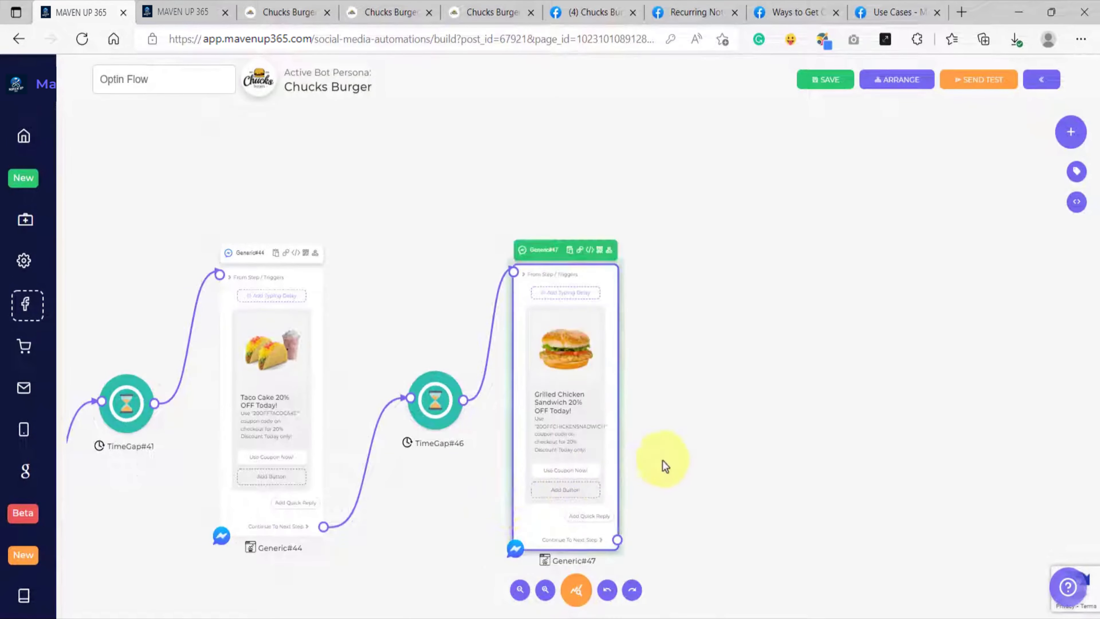
# Step: Connect the Recurring block's Opt-out Message output to a new Text block reading "You have successfully opted-out from our Recurring Notification."
pyautogui.moveTo(701, 442); pyautogui.dragTo(560, 412)
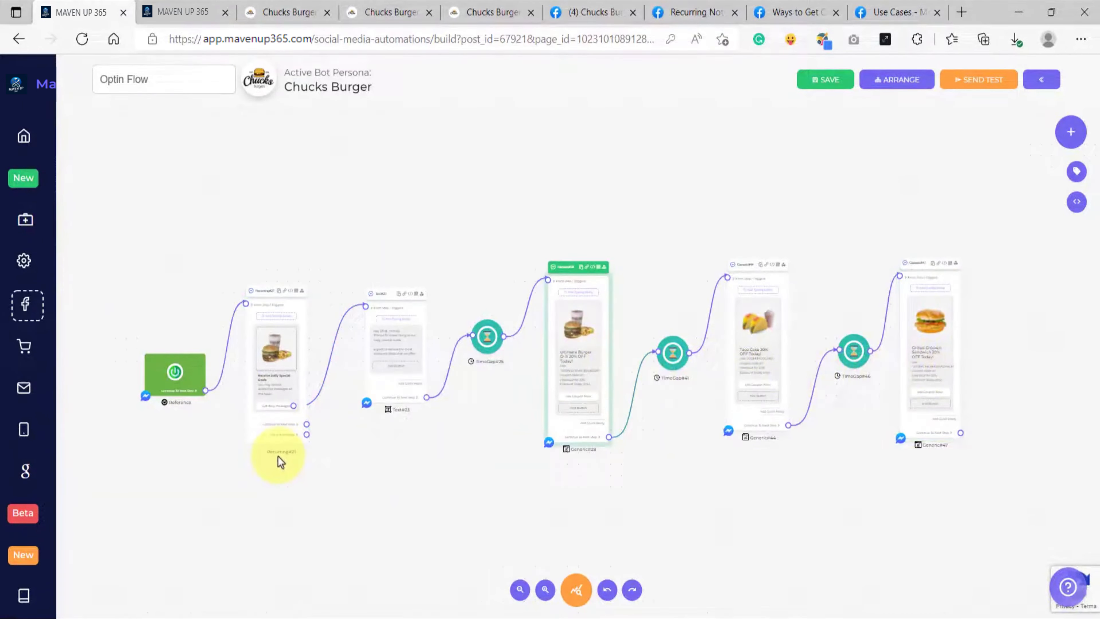
pyautogui.scroll(5, 277, 456)
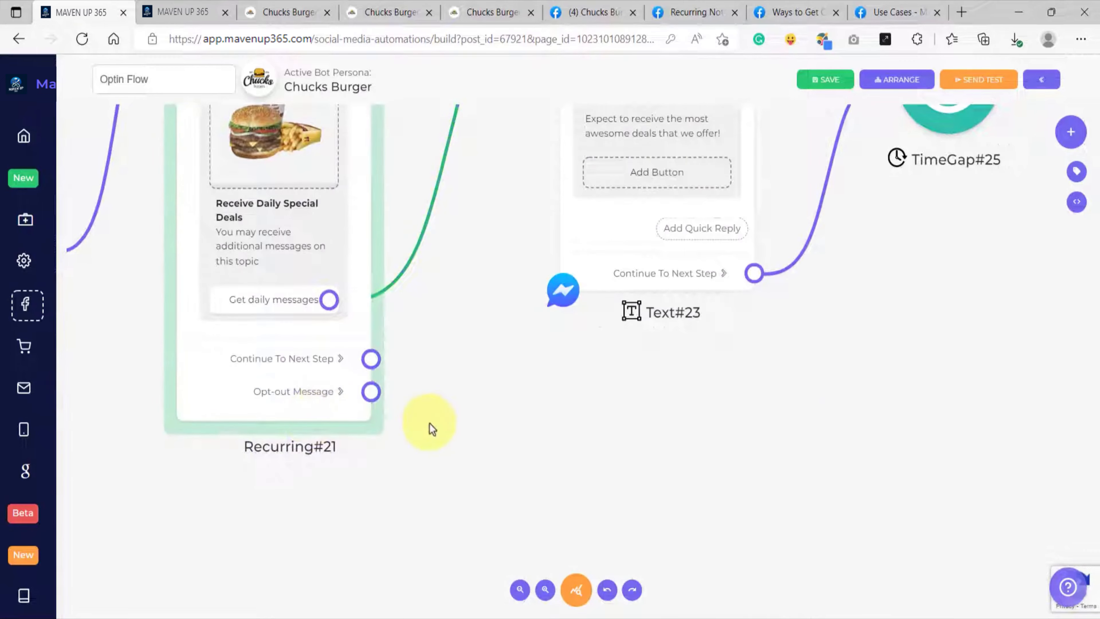
pyautogui.scroll(3, 361, 386)
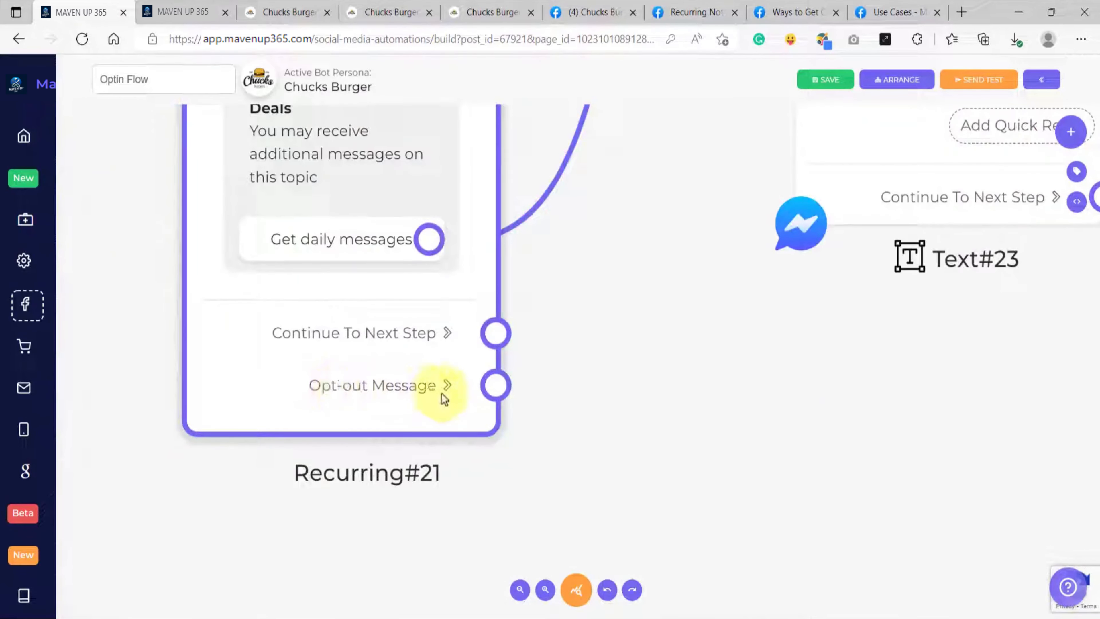
pyautogui.click(446, 405)
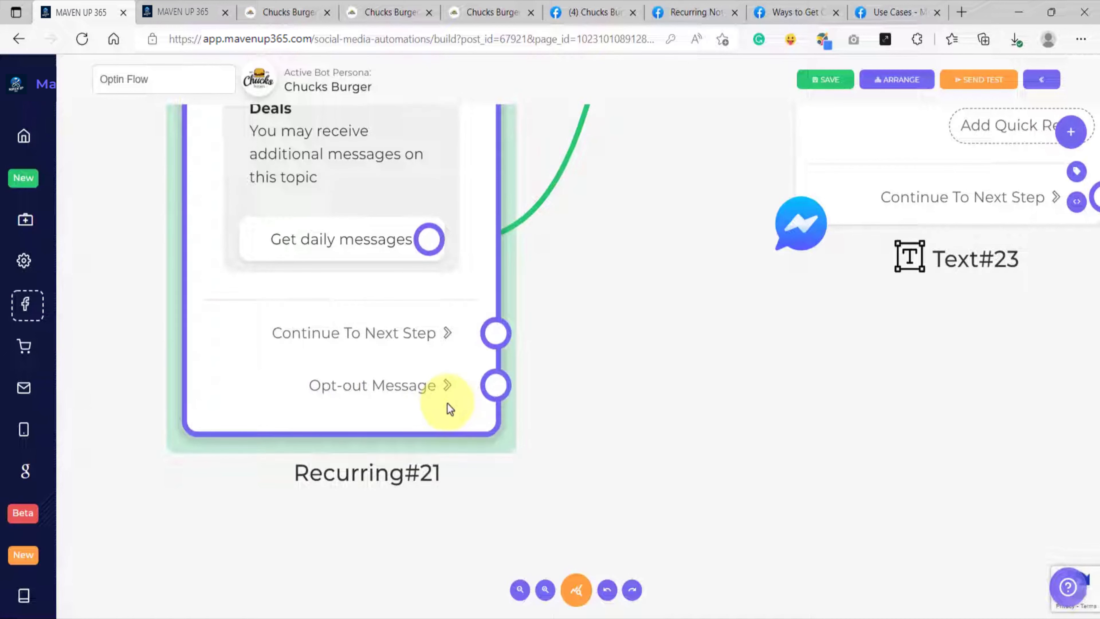
pyautogui.scroll(-4, 450, 410)
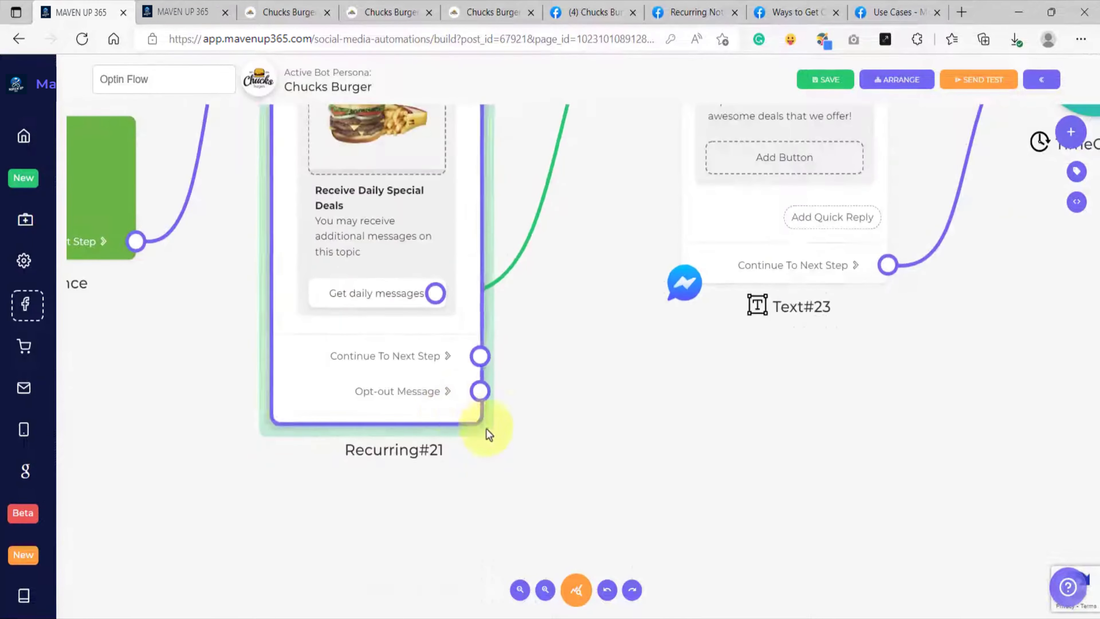
pyautogui.moveTo(410, 249); pyautogui.dragTo(565, 352)
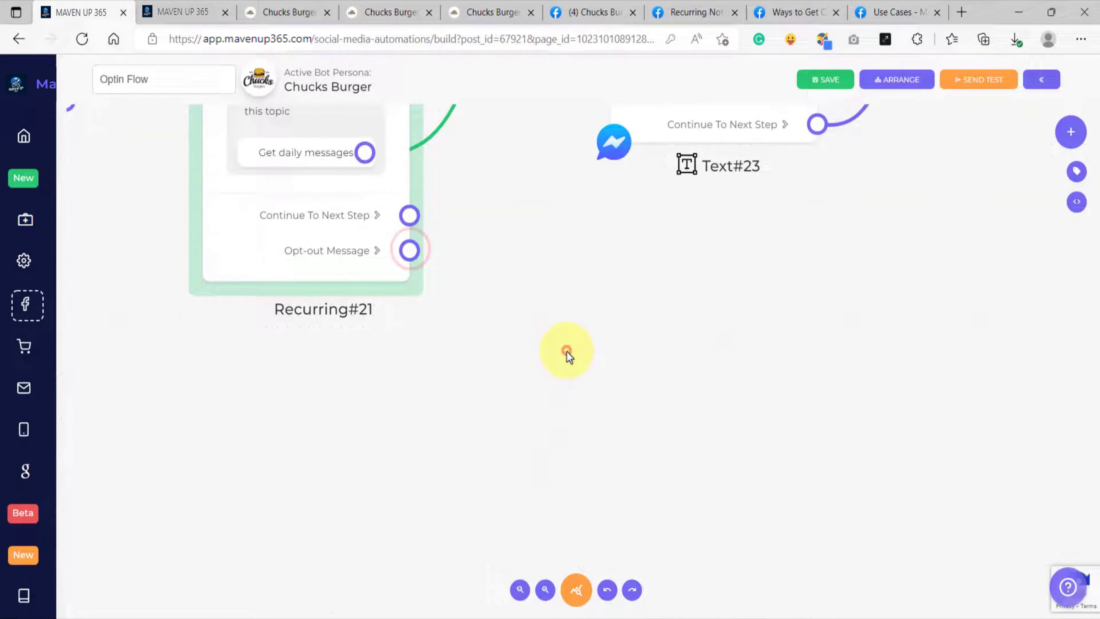
pyautogui.click(605, 191)
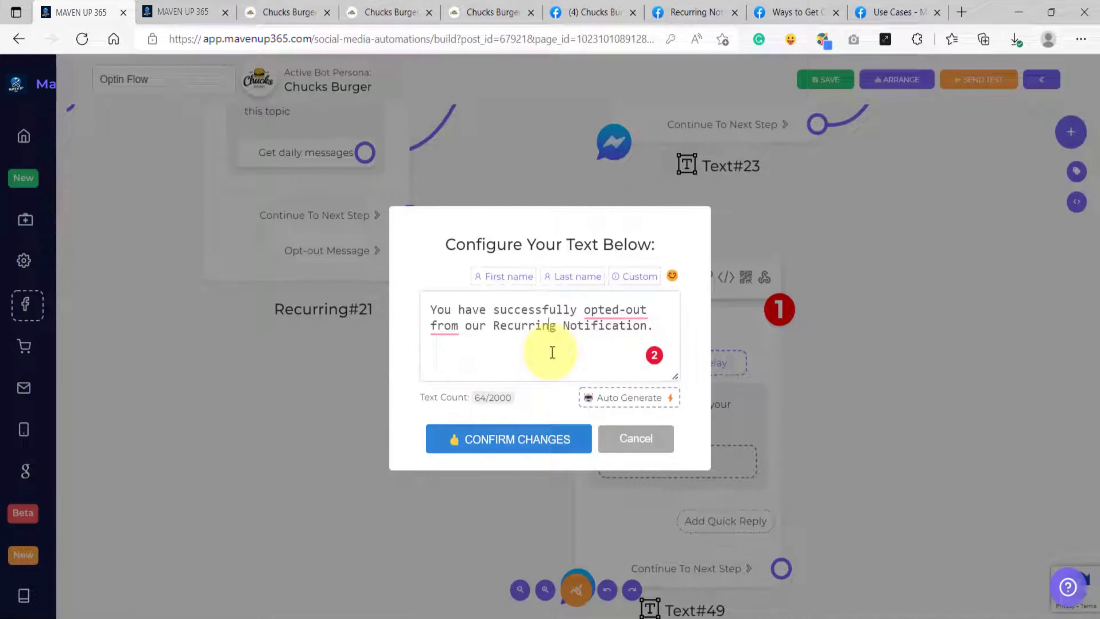
pyautogui.click(535, 443)
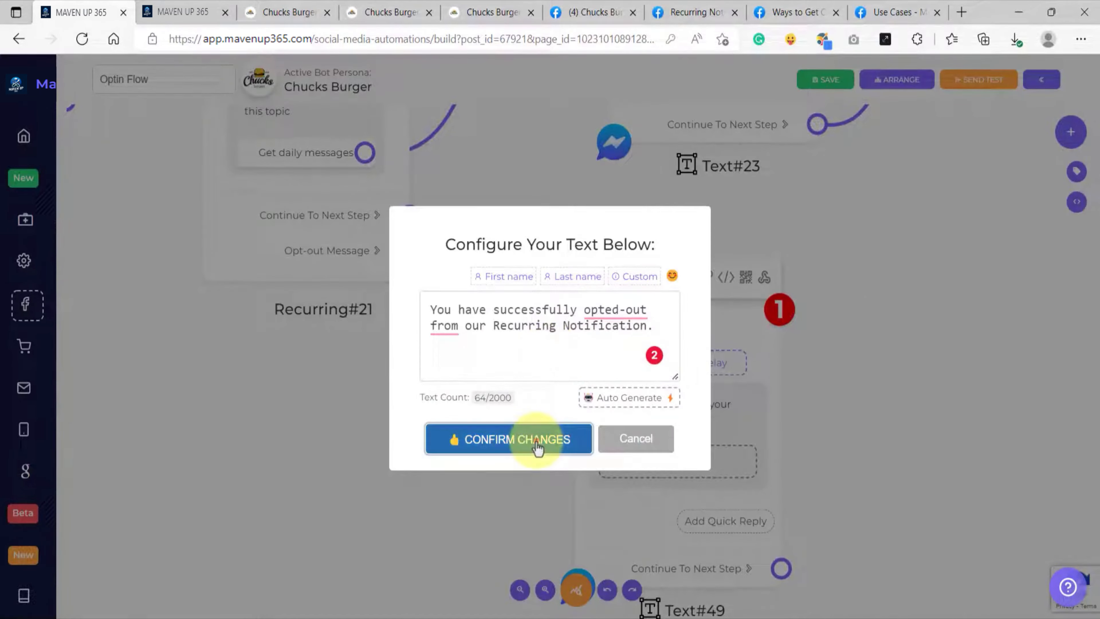
# Step: Add a Next Step quick reply with the text "Need more help?" to the opt-out Text block
pyautogui.scroll(-3, 535, 442)
pyautogui.moveTo(525, 443); pyautogui.dragTo(437, 369)
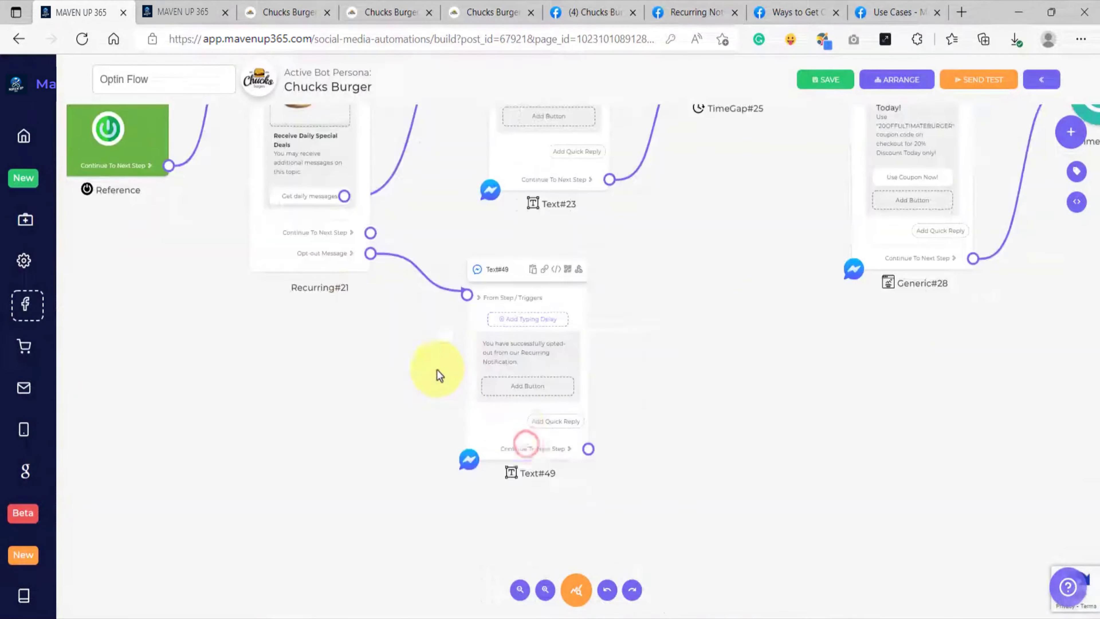
pyautogui.scroll(3, 565, 430)
pyautogui.click(562, 423)
pyautogui.click(551, 352)
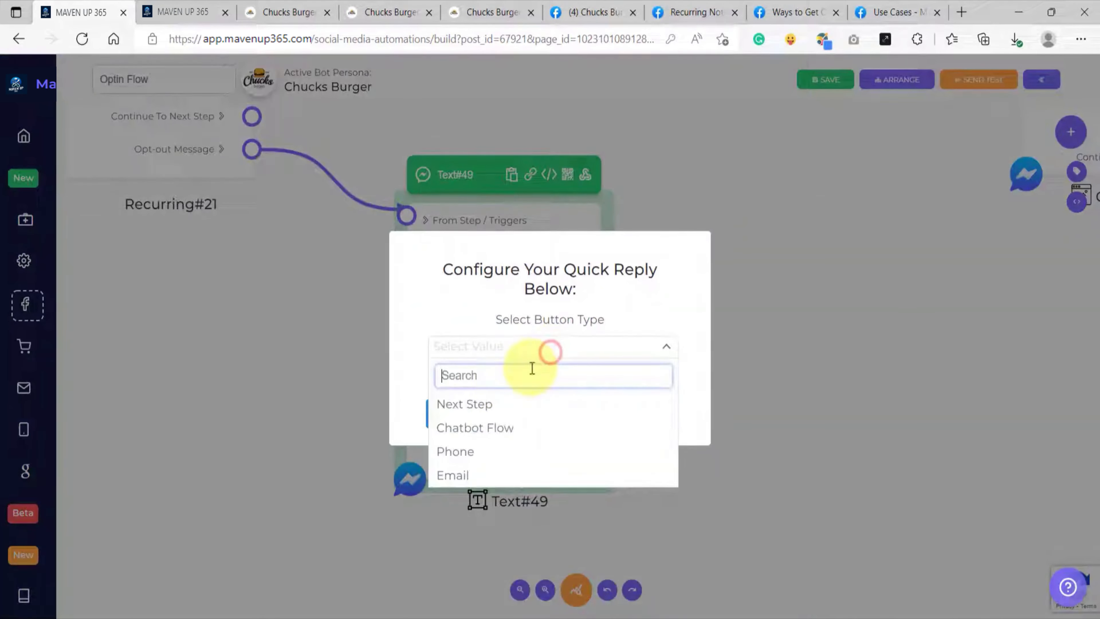
pyautogui.click(490, 404)
pyautogui.click(478, 383)
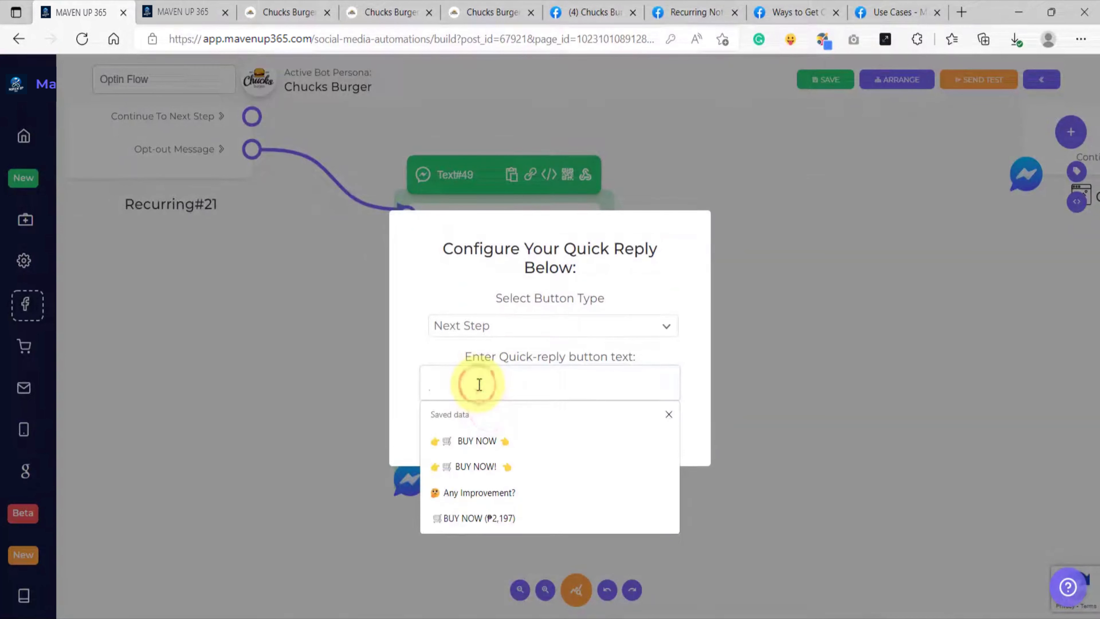
pyautogui.write('Need more hel')
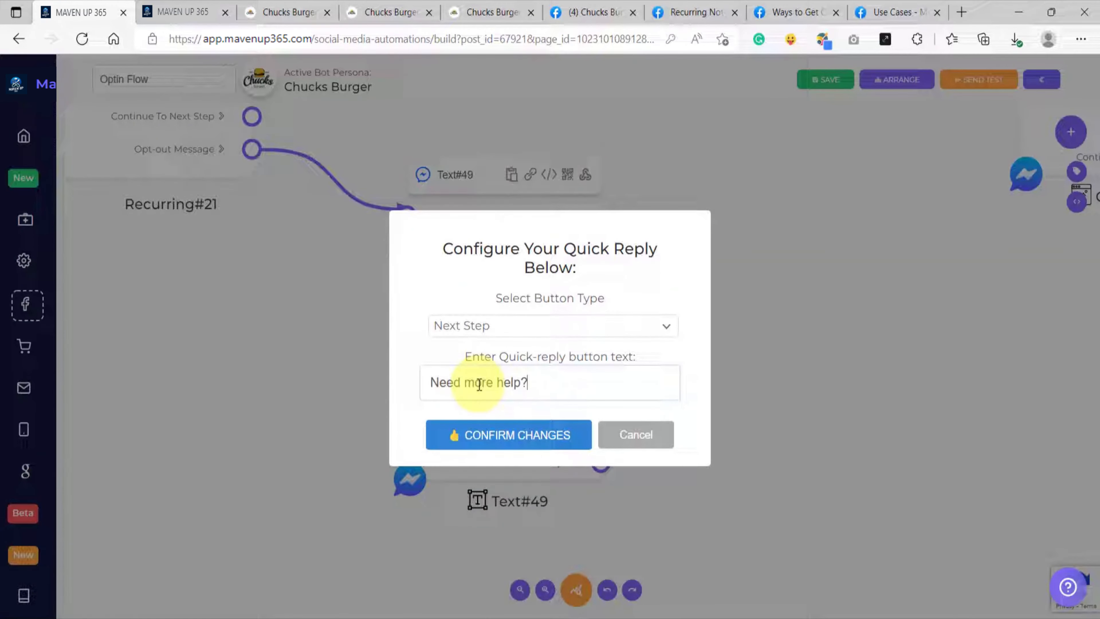
pyautogui.write('p?')
pyautogui.click(555, 442)
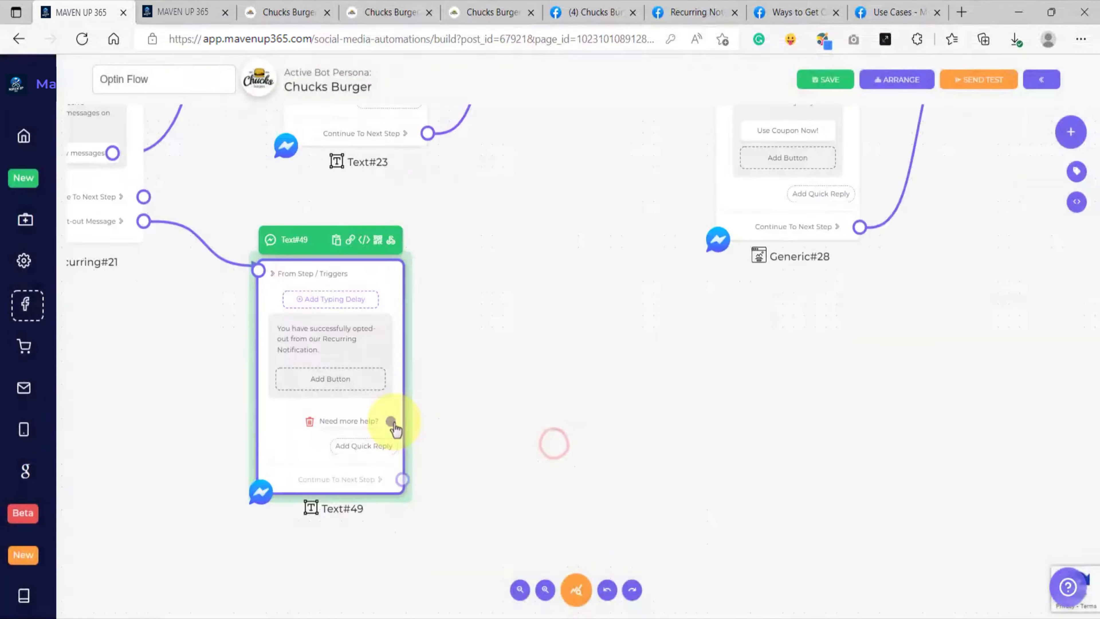
# Step: Connect the "Need more help?" quick reply to a new Text block reading "Just type what help you need from us" followed by a pointing-hand emoji
pyautogui.moveTo(394, 423); pyautogui.dragTo(529, 303)
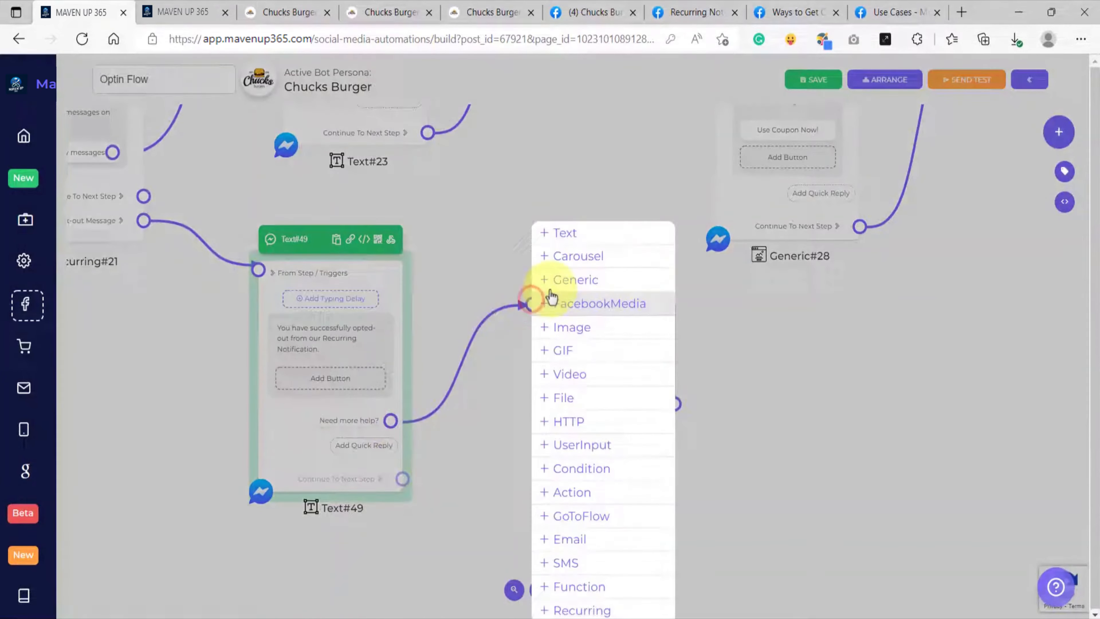
pyautogui.click(561, 236)
pyautogui.click(573, 351)
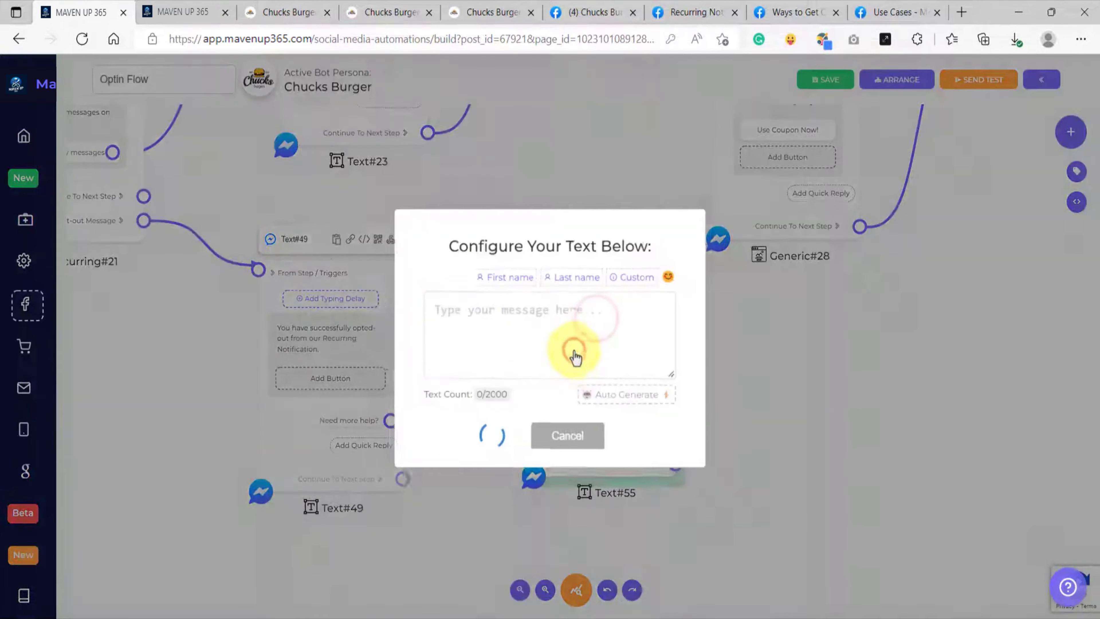
pyautogui.click(482, 344)
pyautogui.write('Just type what help you need from us')
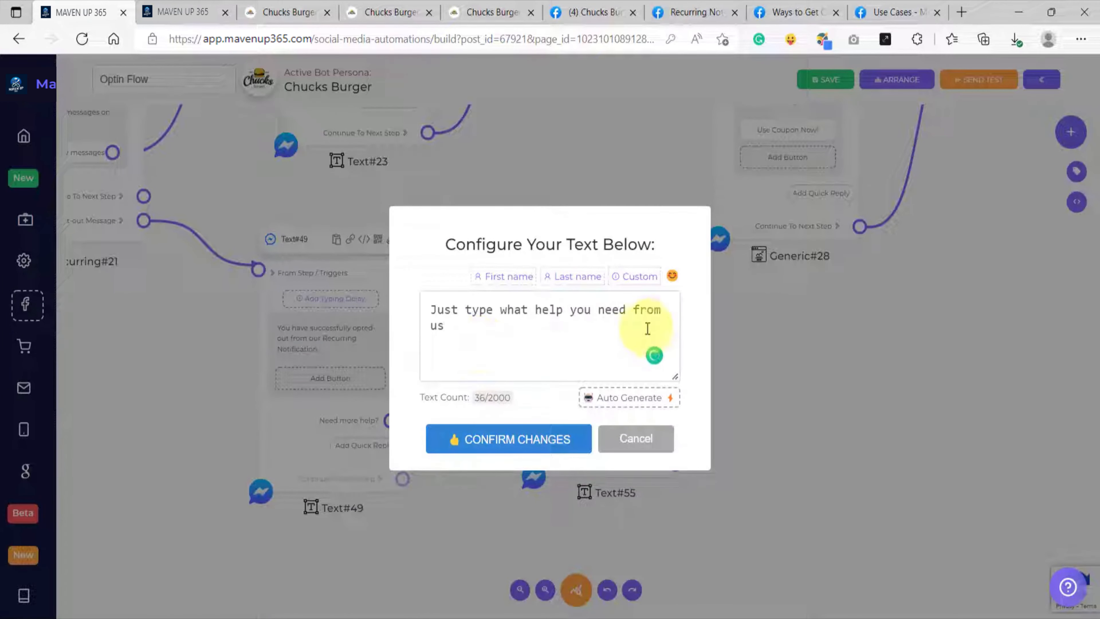
pyautogui.click(671, 277)
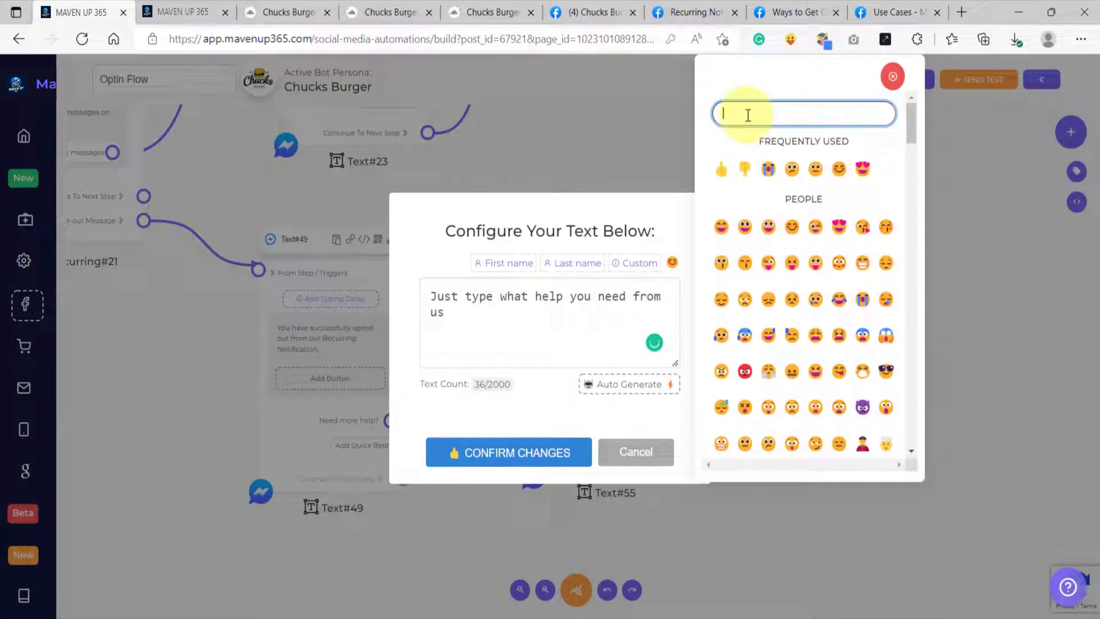
pyautogui.write('poin')
pyautogui.click(792, 170)
pyautogui.click(507, 451)
# Step: Connect the help-request Text block's next step to a new UserInput block
pyautogui.scroll(-3, 558, 426)
pyautogui.moveTo(717, 408); pyautogui.dragTo(541, 386)
pyautogui.moveTo(472, 432); pyautogui.dragTo(548, 373)
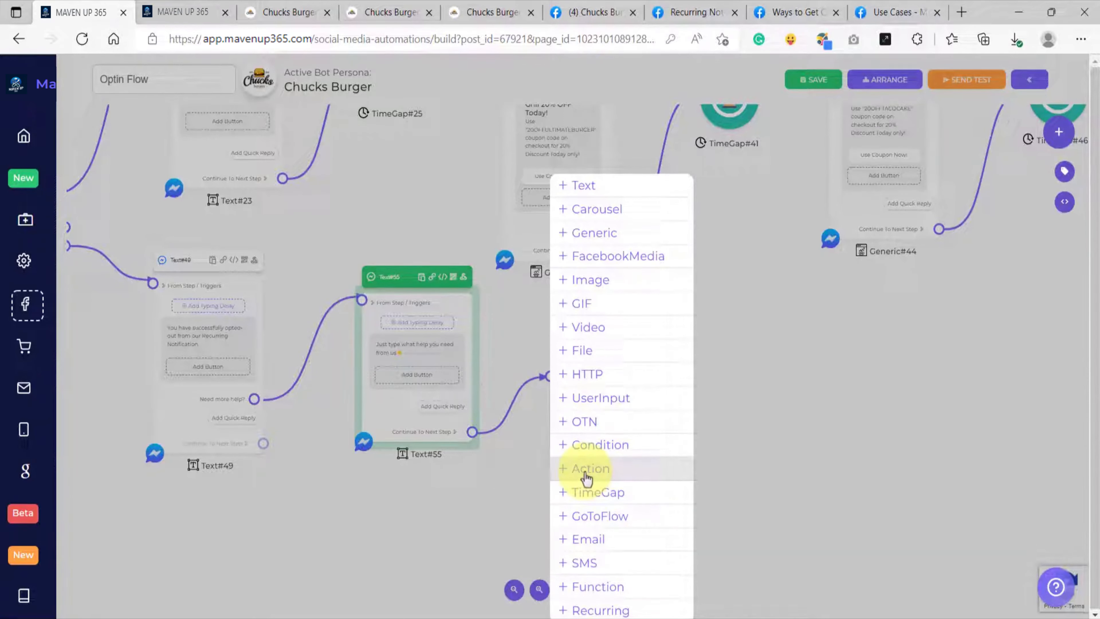
pyautogui.click(590, 405)
pyautogui.scroll(2, 706, 395)
# Step: Configure the UserInput block with a newly created custom variable named "Need help 2" instead of an existing one
pyautogui.click(537, 394)
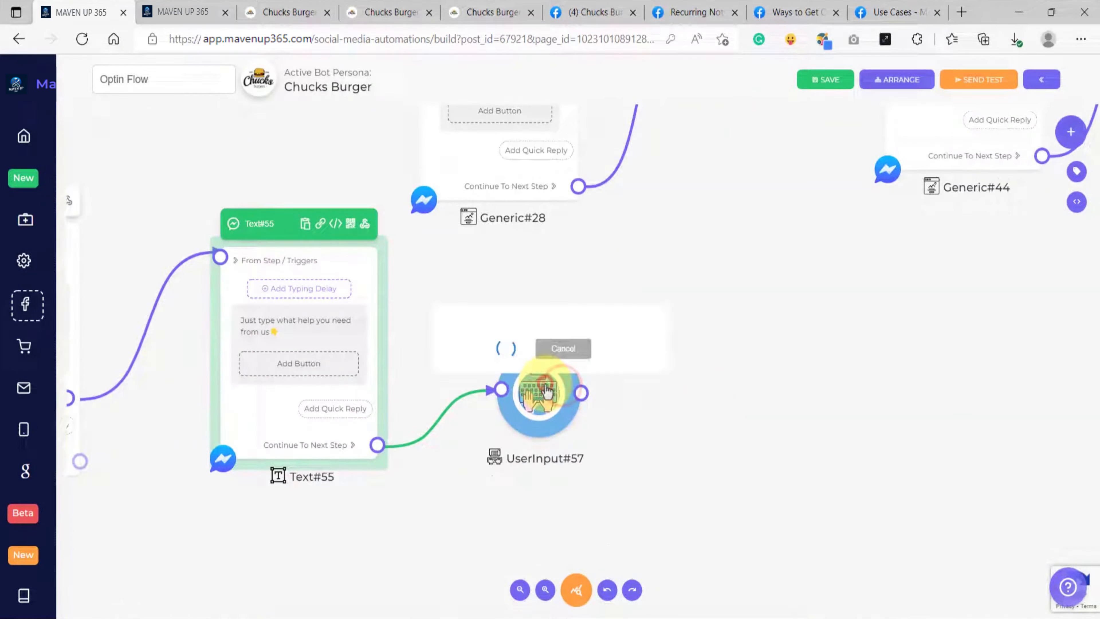
pyautogui.click(545, 365)
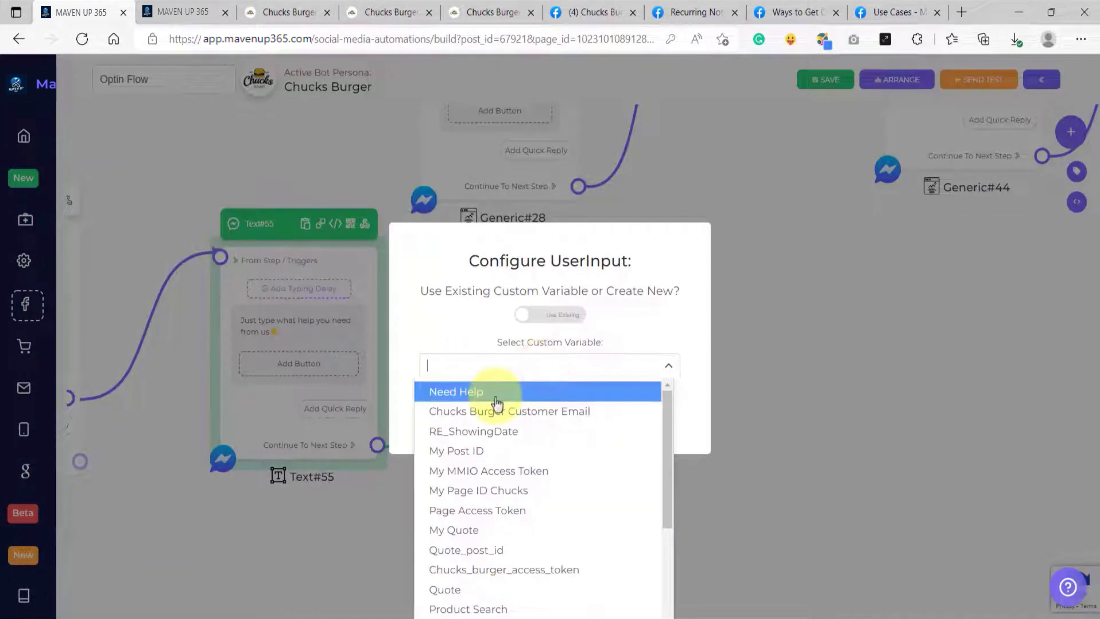
pyautogui.click(502, 390)
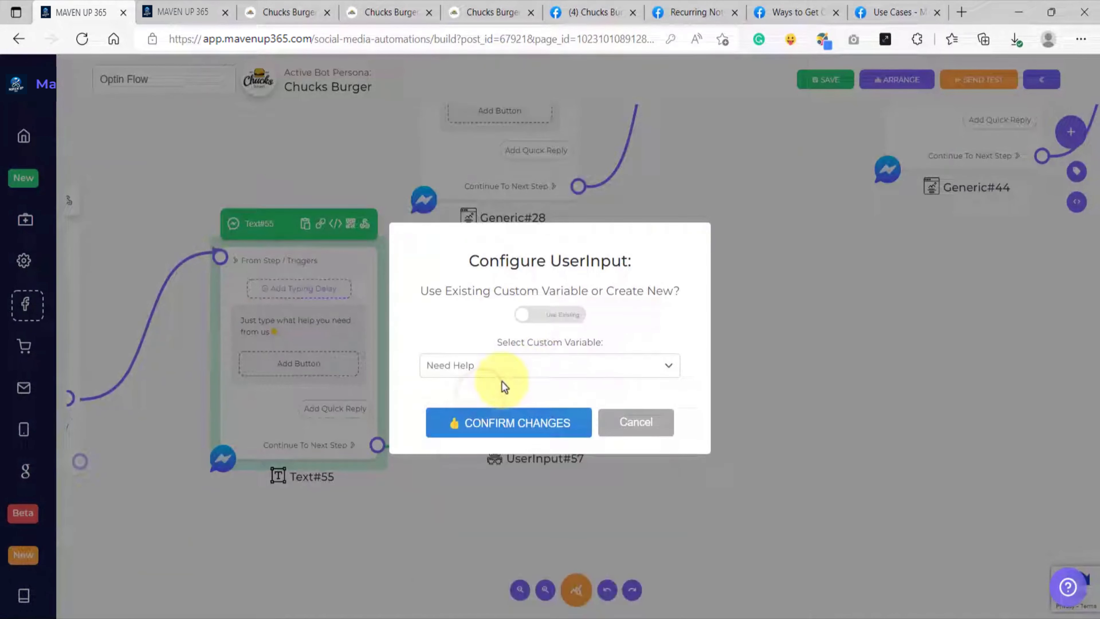
pyautogui.click(557, 317)
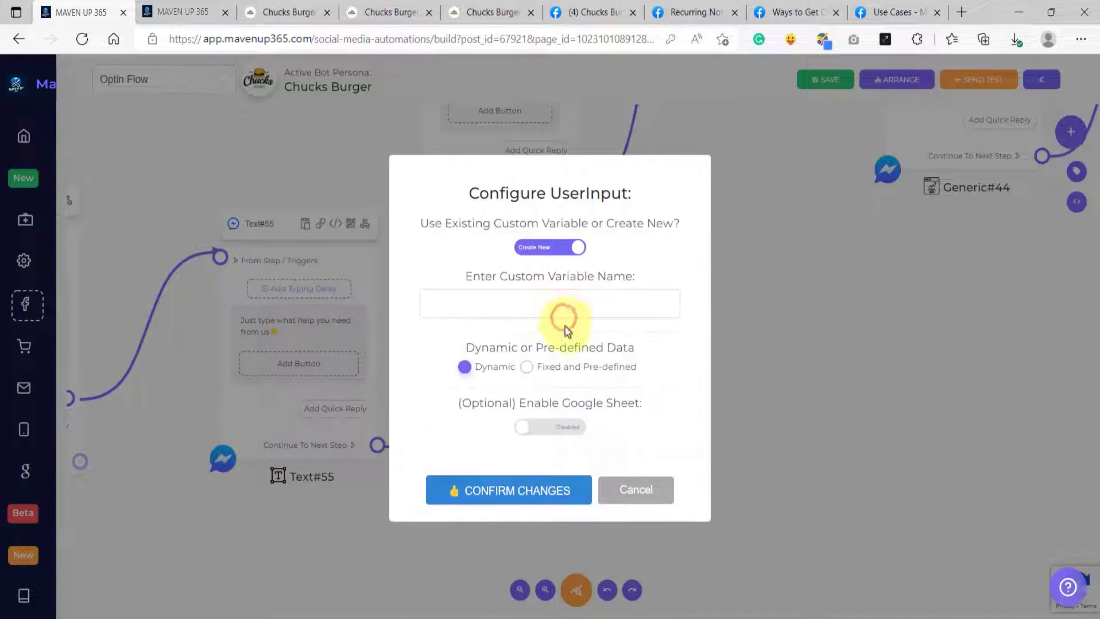
pyautogui.click(544, 305)
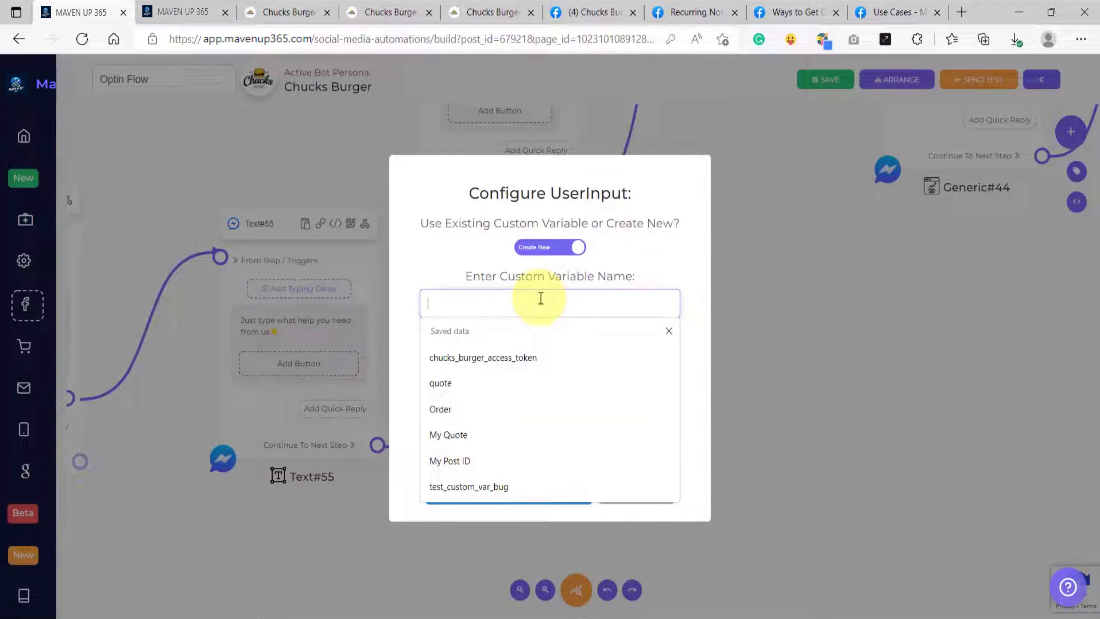
pyautogui.write('Need help 2')
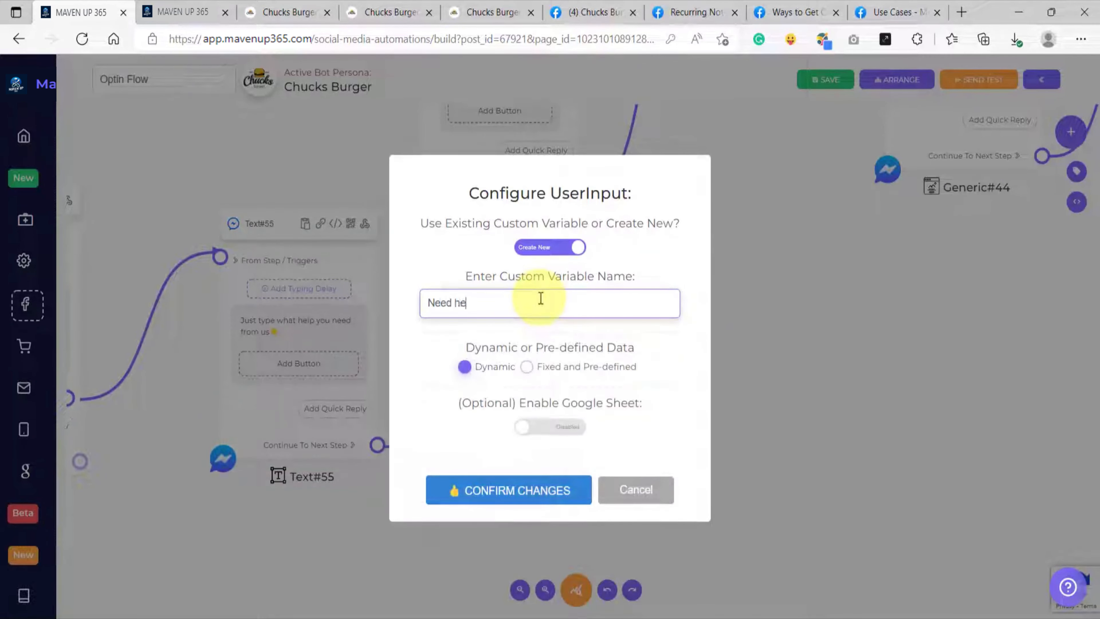
# Step: Confirm the UserInput block's variable settings and connect its next step to a new Text block opened for message editing
pyautogui.click(494, 491)
pyautogui.moveTo(691, 393); pyautogui.dragTo(618, 422)
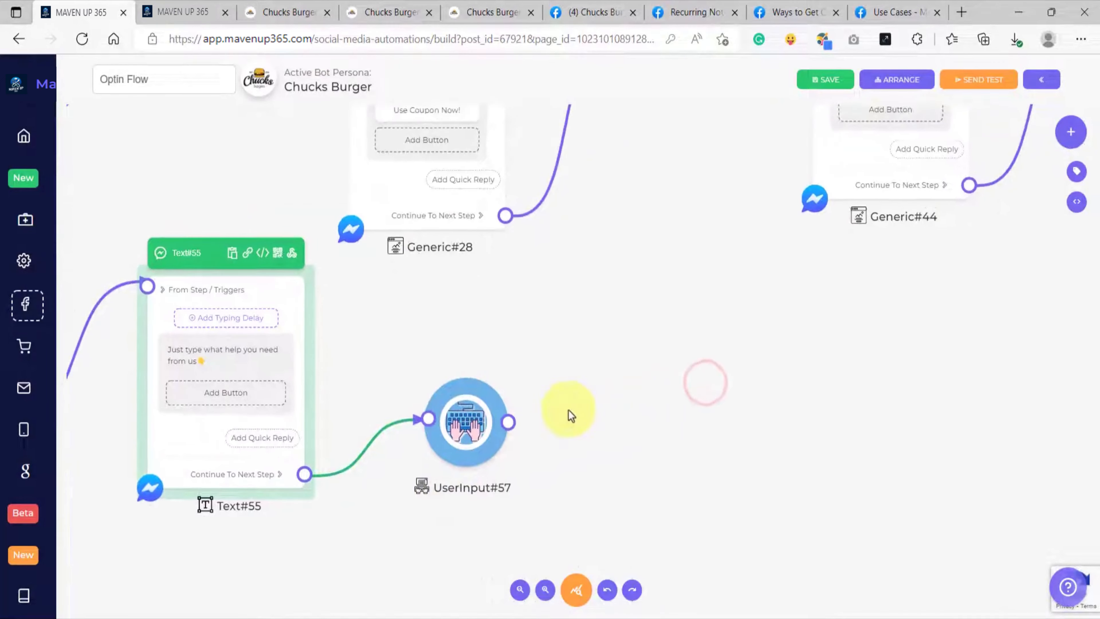
pyautogui.click(502, 399)
pyautogui.moveTo(501, 411); pyautogui.dragTo(597, 300)
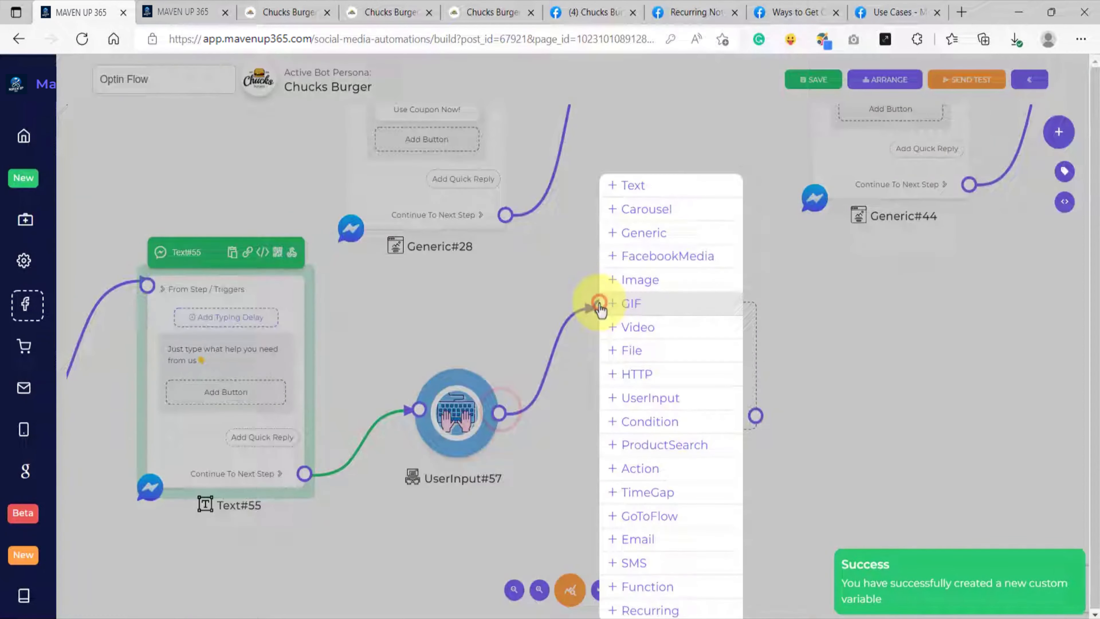
pyautogui.click(654, 185)
pyautogui.click(650, 375)
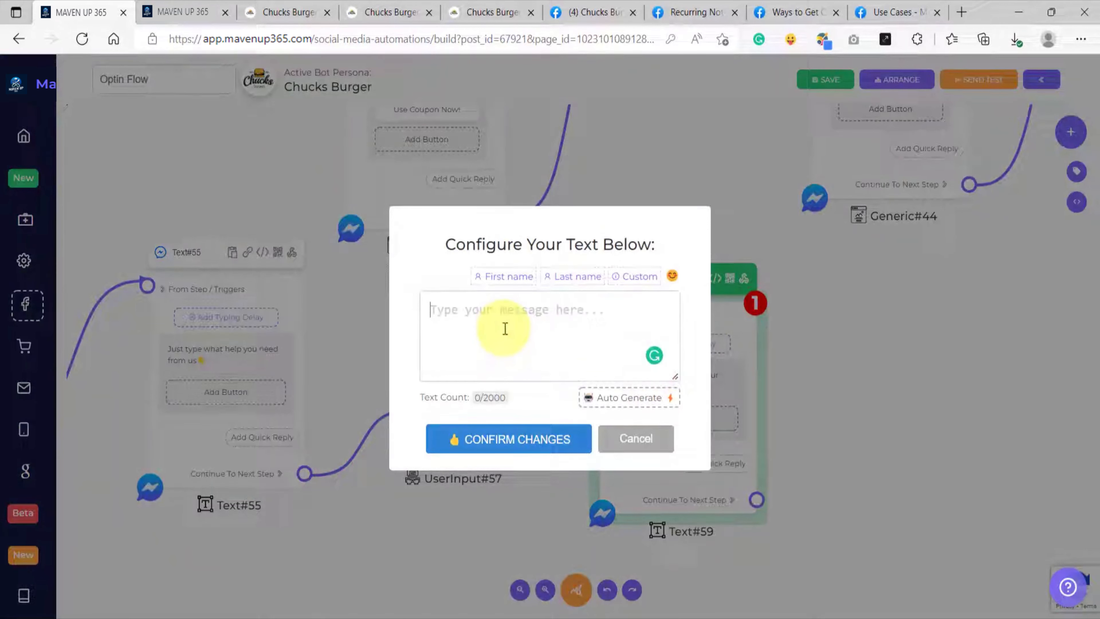
# Step: Enter the message opening "Hello {{first_name}}, You needed help about "{{need_help_2}}"", inserting the first name and the "Need help 2" custom variable
pyautogui.write('Hello')
pyautogui.click(505, 276)
pyautogui.write(',')
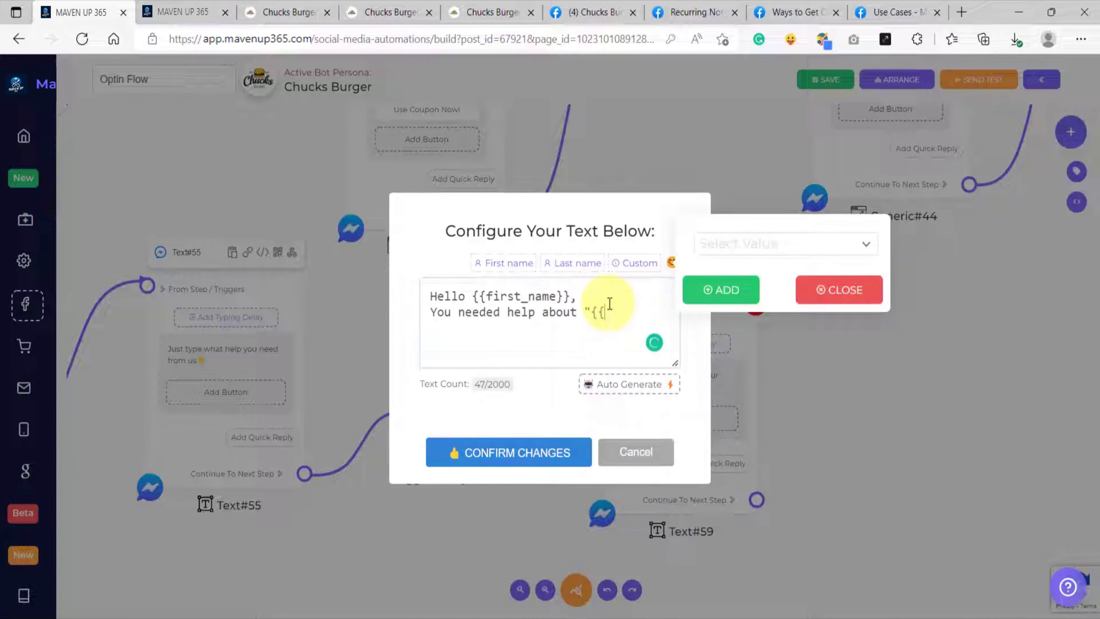
pyautogui.click(732, 244)
pyautogui.click(734, 300)
pyautogui.click(738, 300)
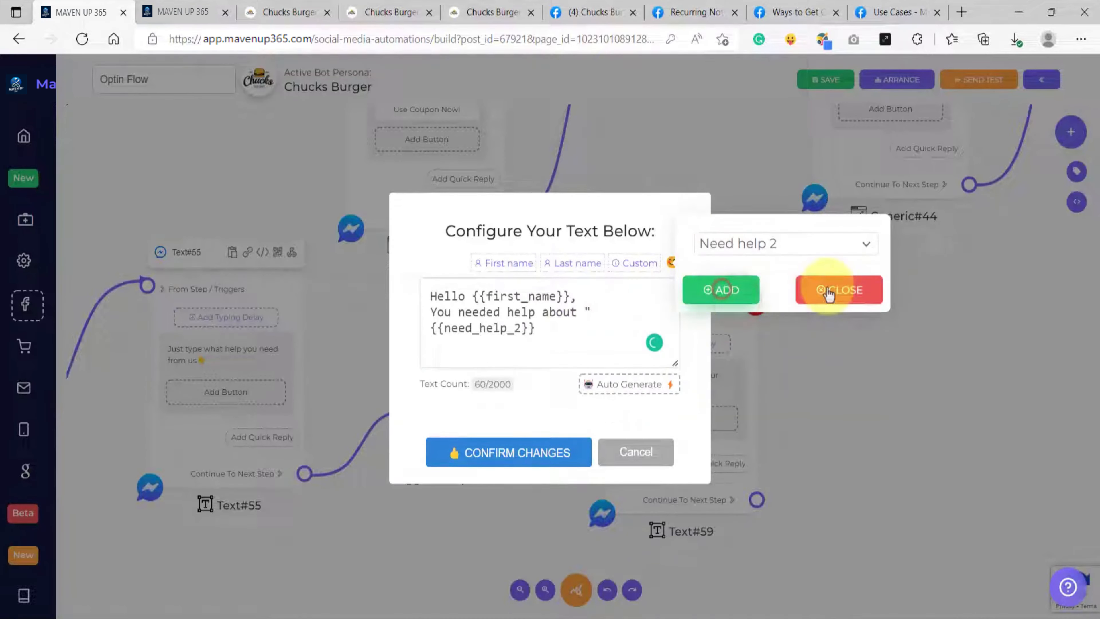
pyautogui.click(826, 290)
pyautogui.click(537, 346)
pyautogui.write('"')
# Step: Add a separate paragraph reading "We are going to be in touch with you soon as our agent is available" and confirm the message
pyautogui.press('Return')
pyautogui.press('Return')
pyautogui.write('We ar')
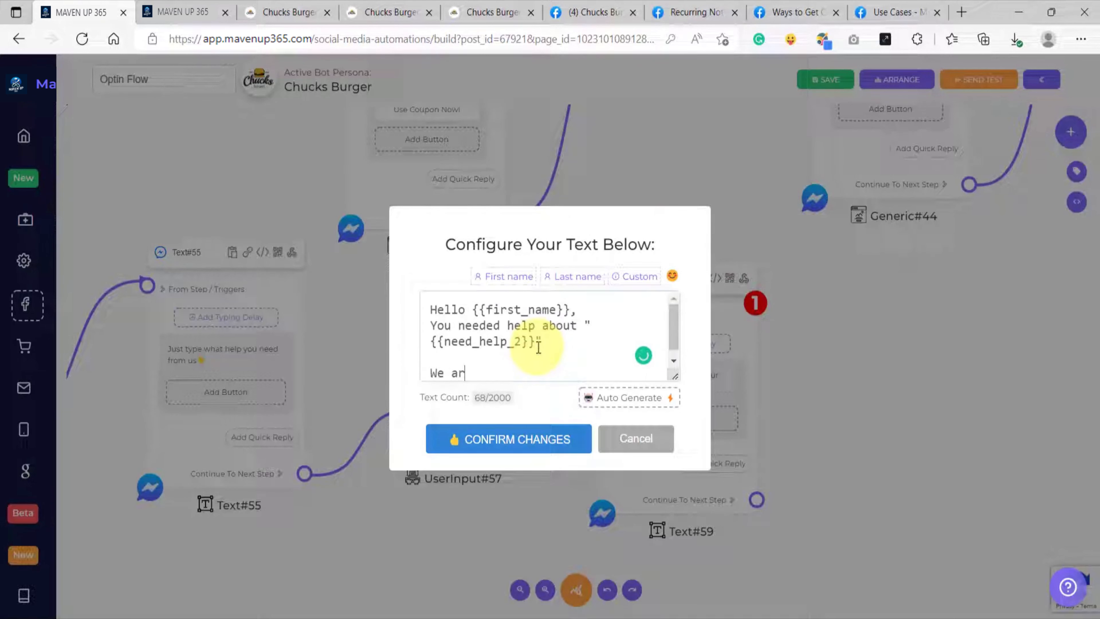
pyautogui.write('e going to be in touch wi')
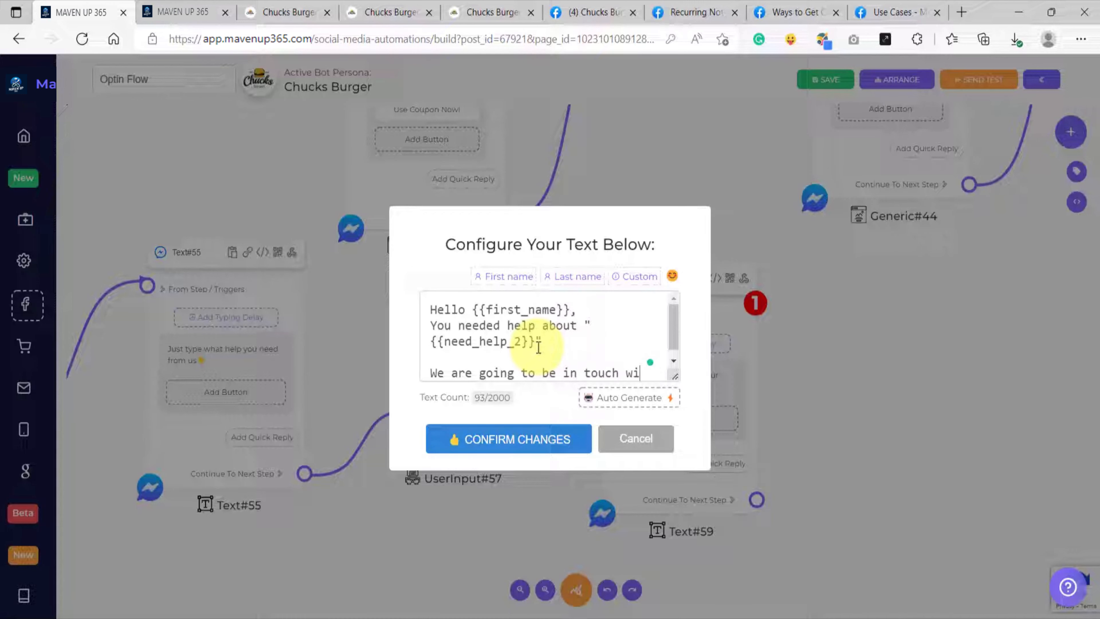
pyautogui.write('th you soon as')
pyautogui.press('BackSpace')
pyautogui.press('BackSpace')
pyautogui.press('BackSpace')
pyautogui.write('n as o')
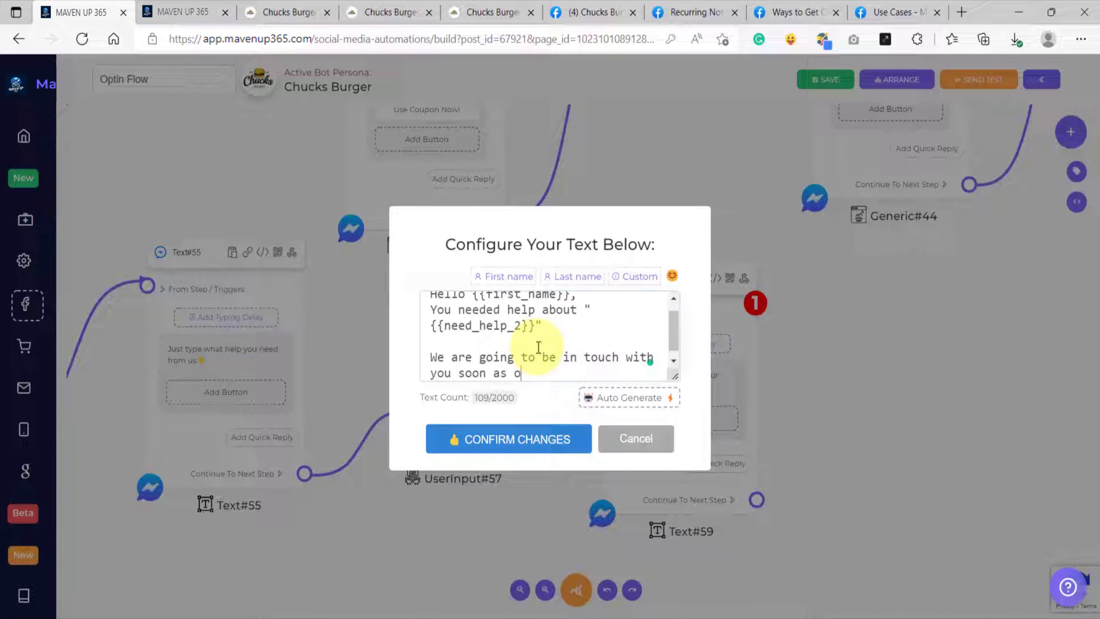
pyautogui.write('ur agent is ')
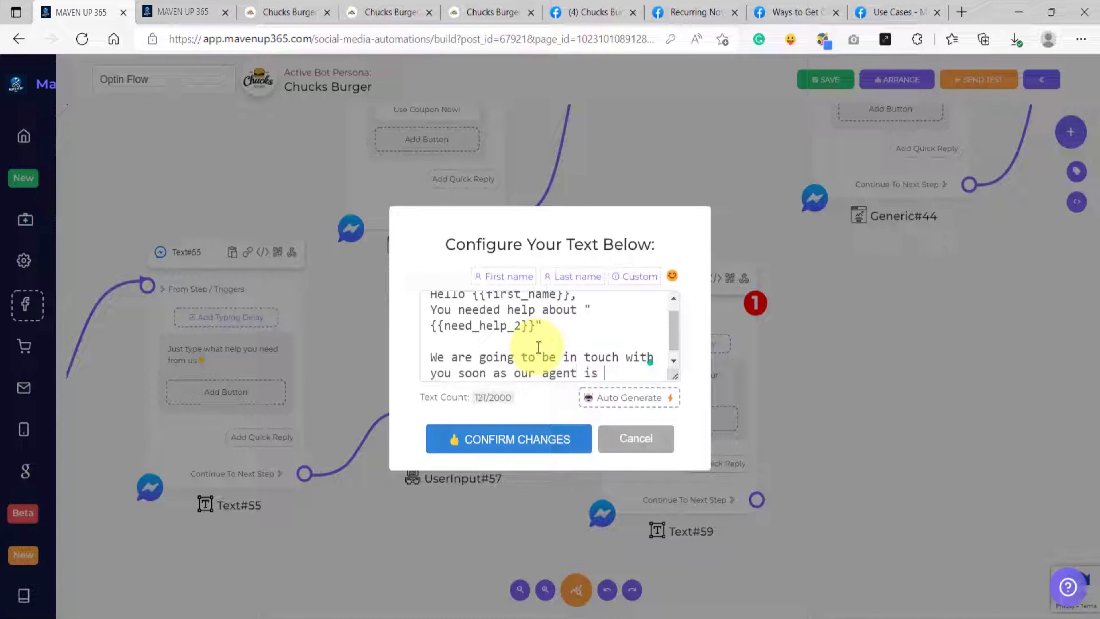
pyautogui.write('available')
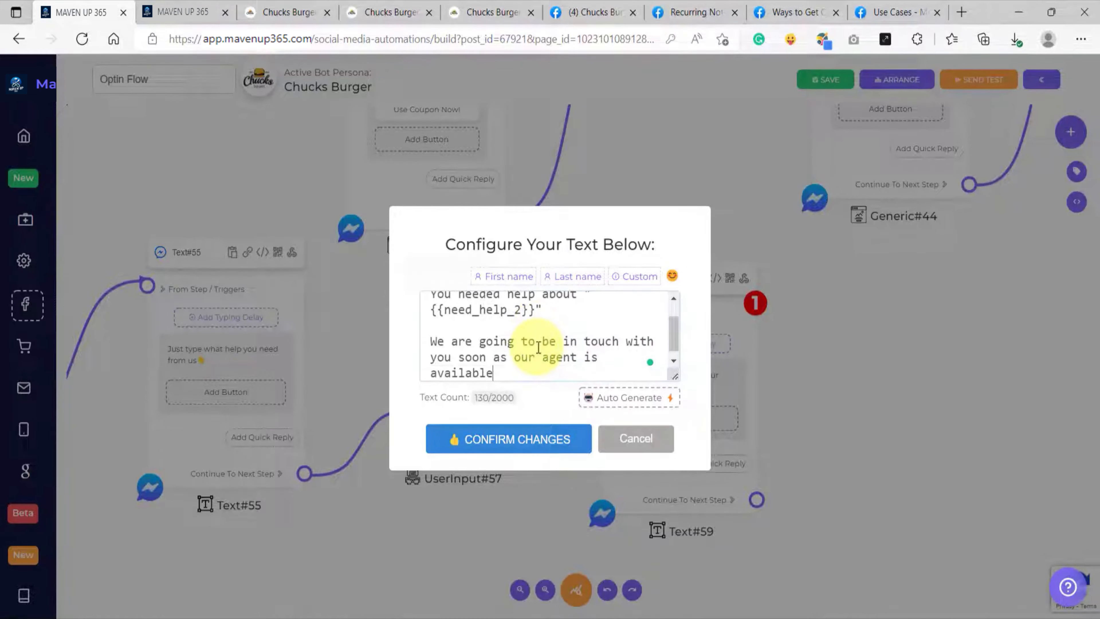
pyautogui.click(514, 434)
# Step: Review the whole flow, examining the recurring notification opt-in block and the subscription thank-you message
pyautogui.scroll(-5, 530, 442)
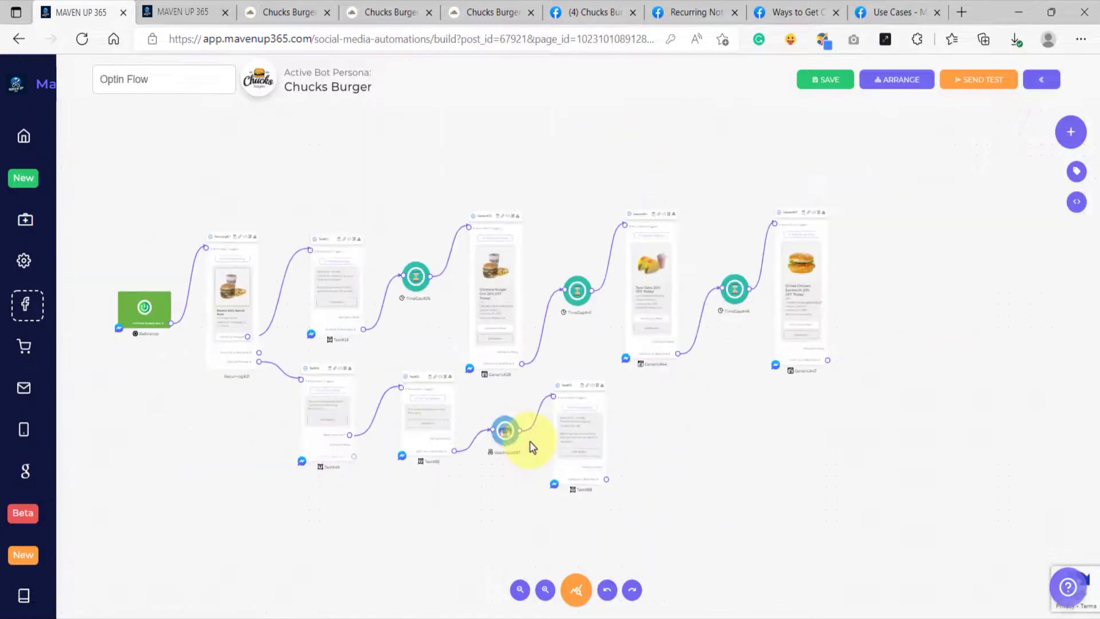
pyautogui.moveTo(455, 528); pyautogui.dragTo(508, 530)
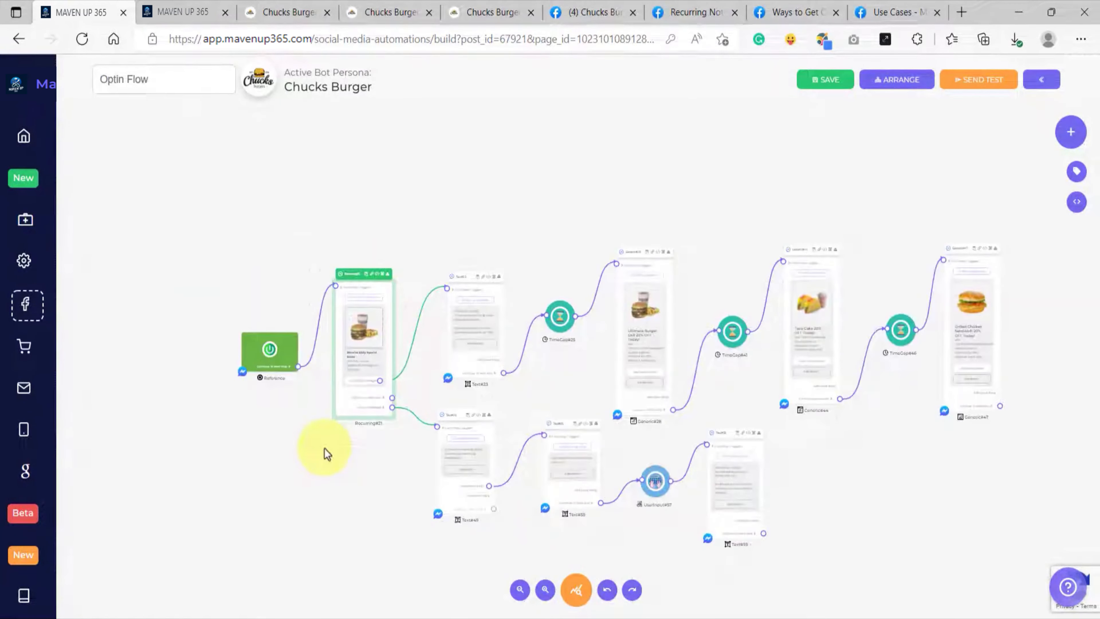
pyautogui.scroll(6, 357, 354)
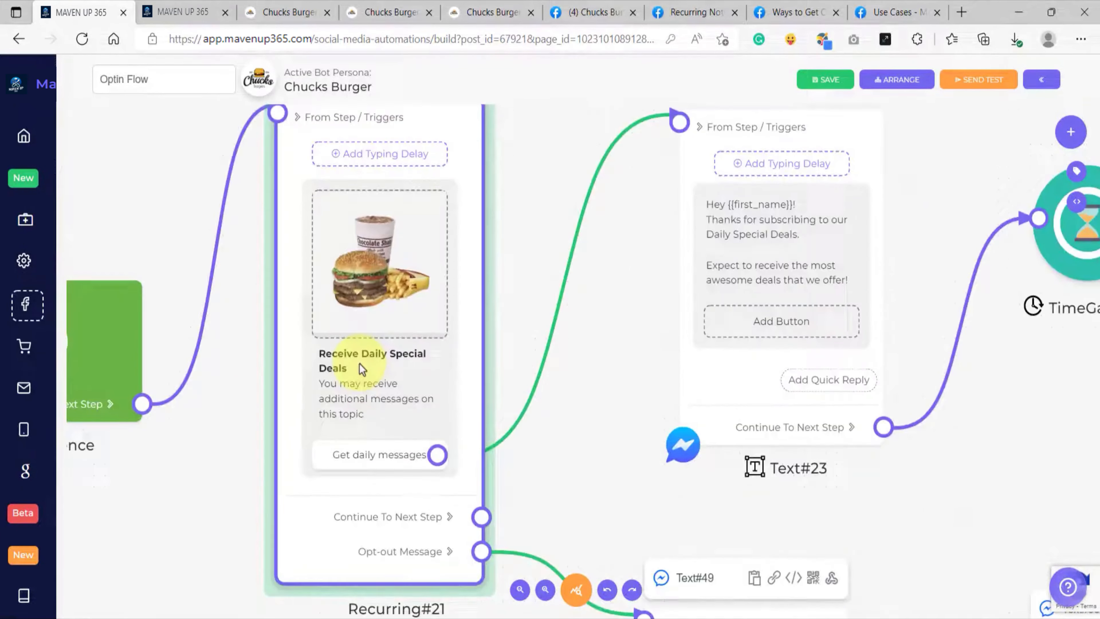
pyautogui.scroll(2, 359, 362)
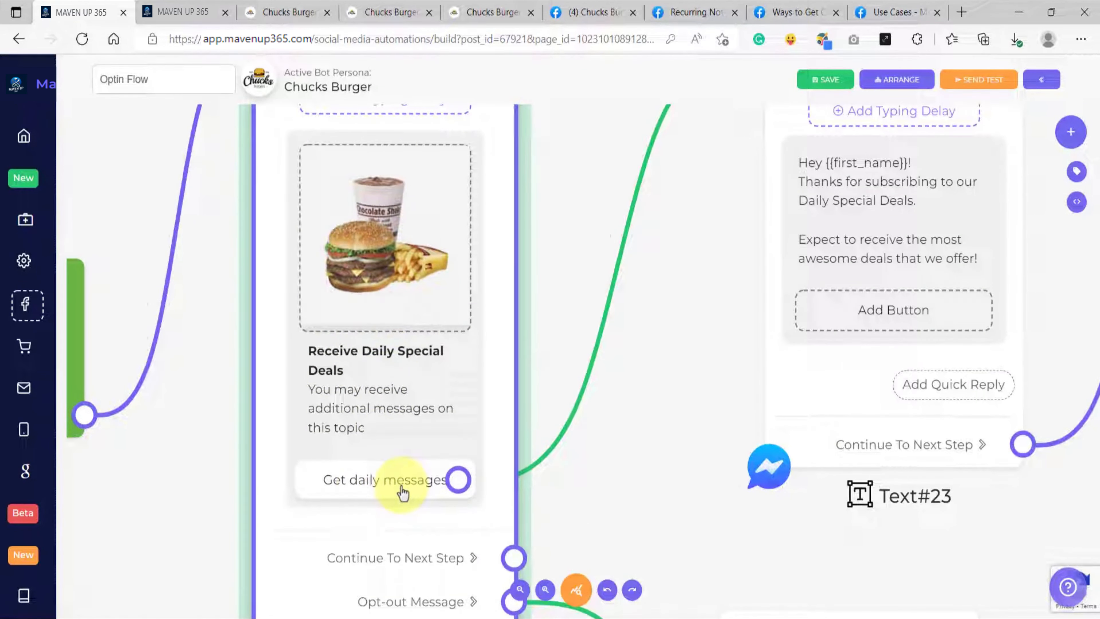
pyautogui.moveTo(663, 504); pyautogui.dragTo(658, 502)
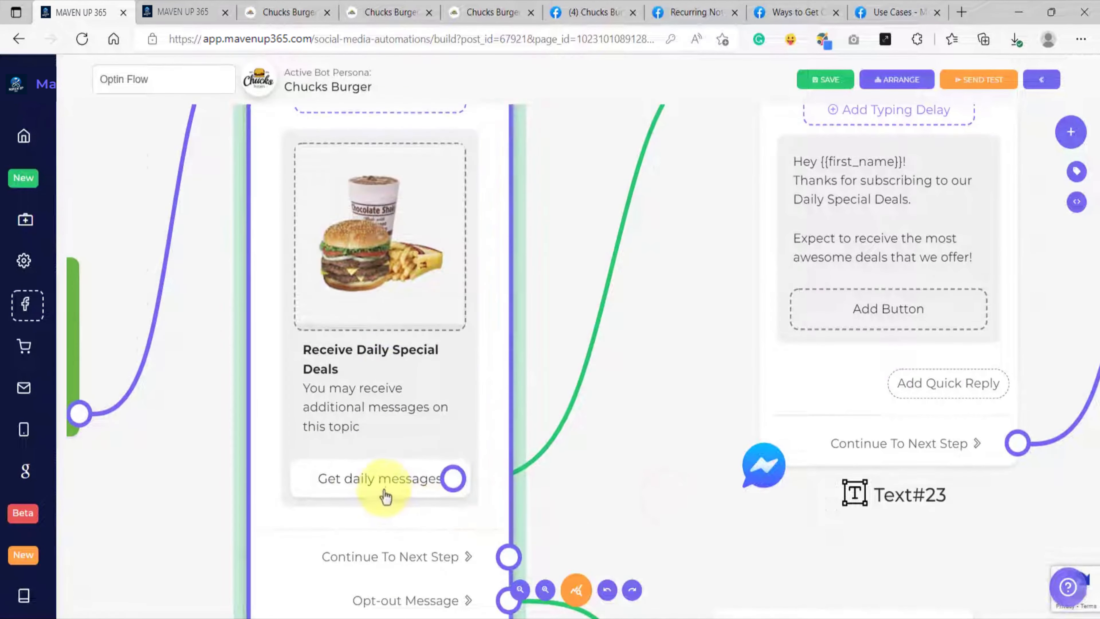
pyautogui.scroll(-2, 391, 492)
pyautogui.moveTo(630, 299); pyautogui.dragTo(405, 319)
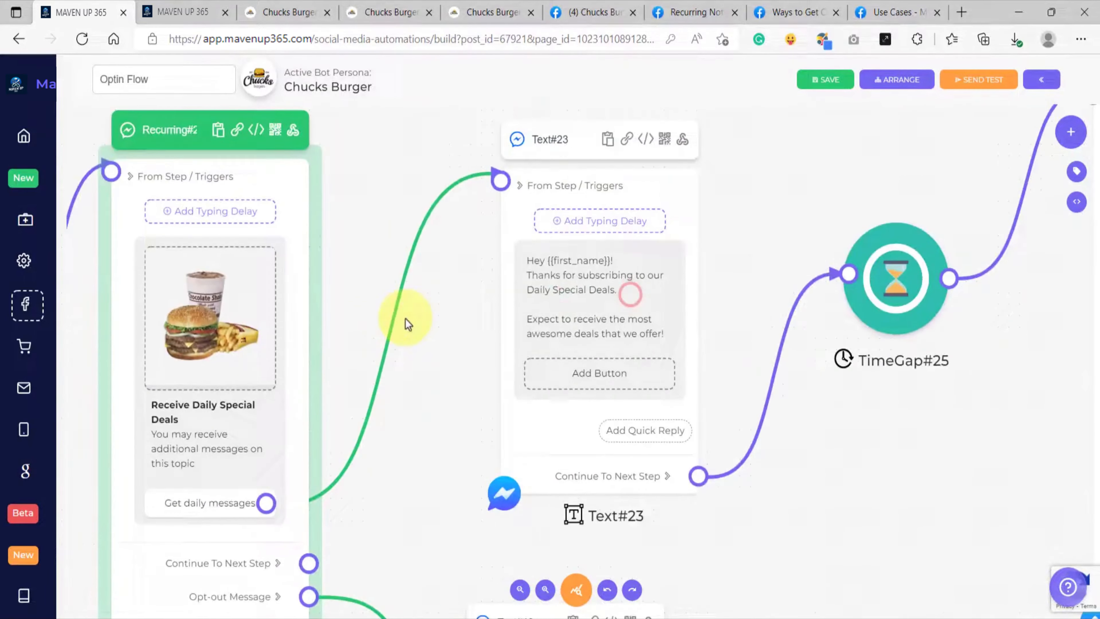
pyautogui.scroll(4, 509, 314)
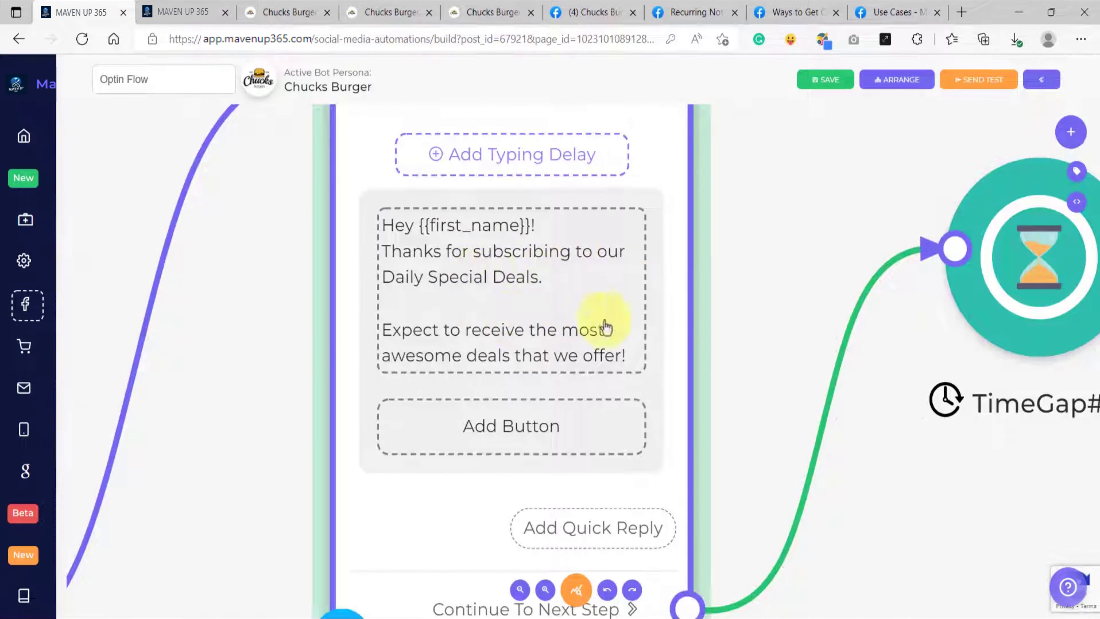
pyautogui.scroll(-4, 606, 326)
# Step: Review the time gaps and the burger, taco and chicken sandwich deal cards along the opt-in branch
pyautogui.moveTo(888, 437); pyautogui.dragTo(651, 423)
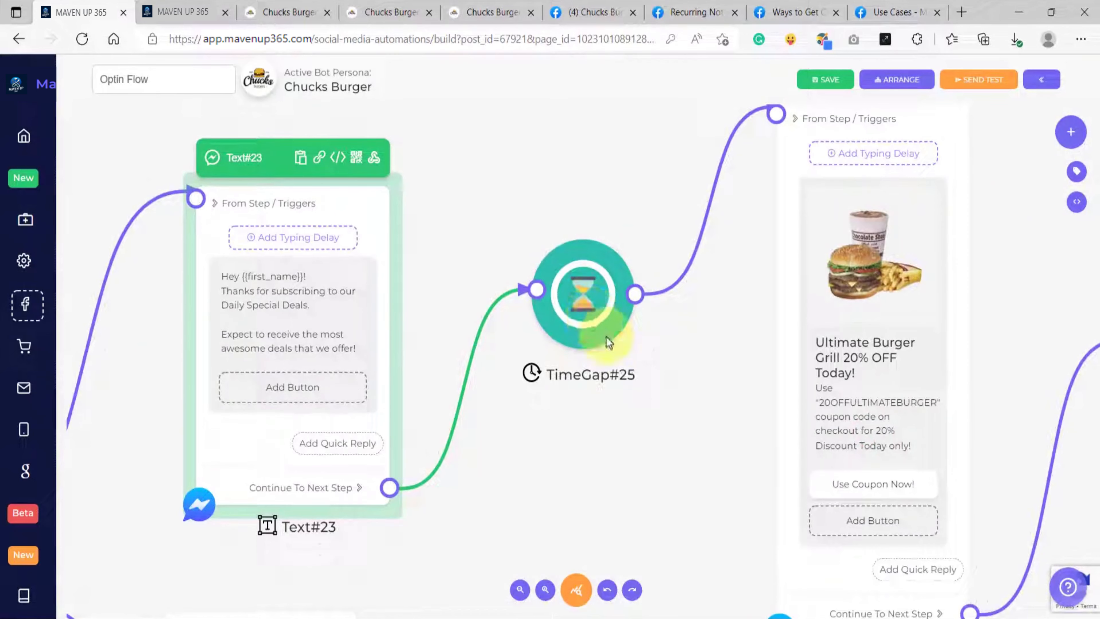
pyautogui.moveTo(646, 376); pyautogui.dragTo(435, 374)
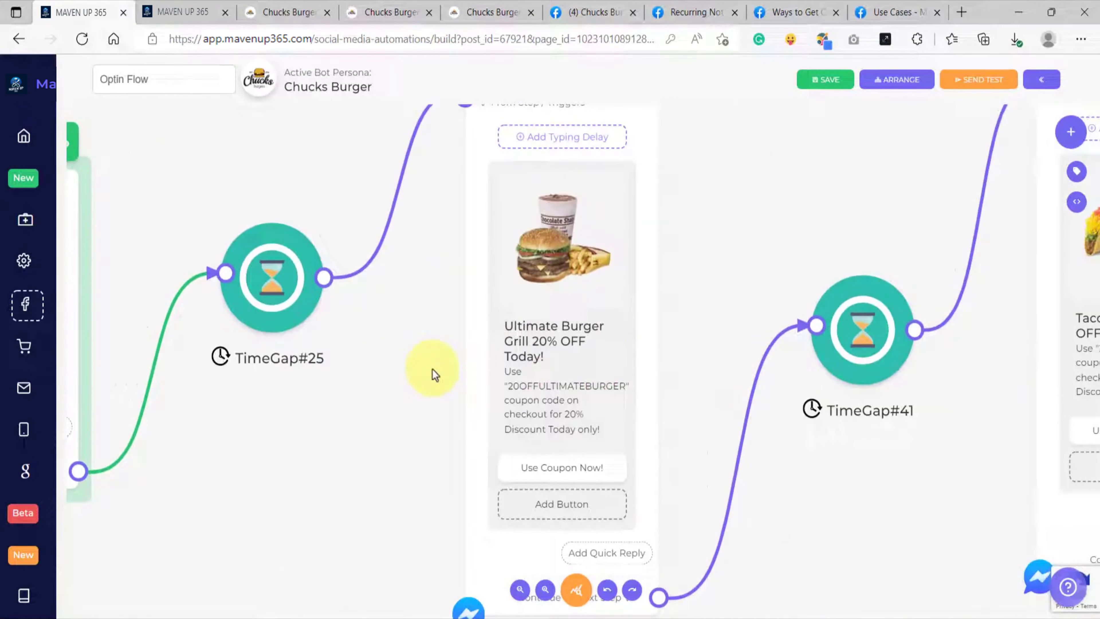
pyautogui.scroll(-2, 710, 447)
pyautogui.moveTo(786, 493); pyautogui.dragTo(731, 478)
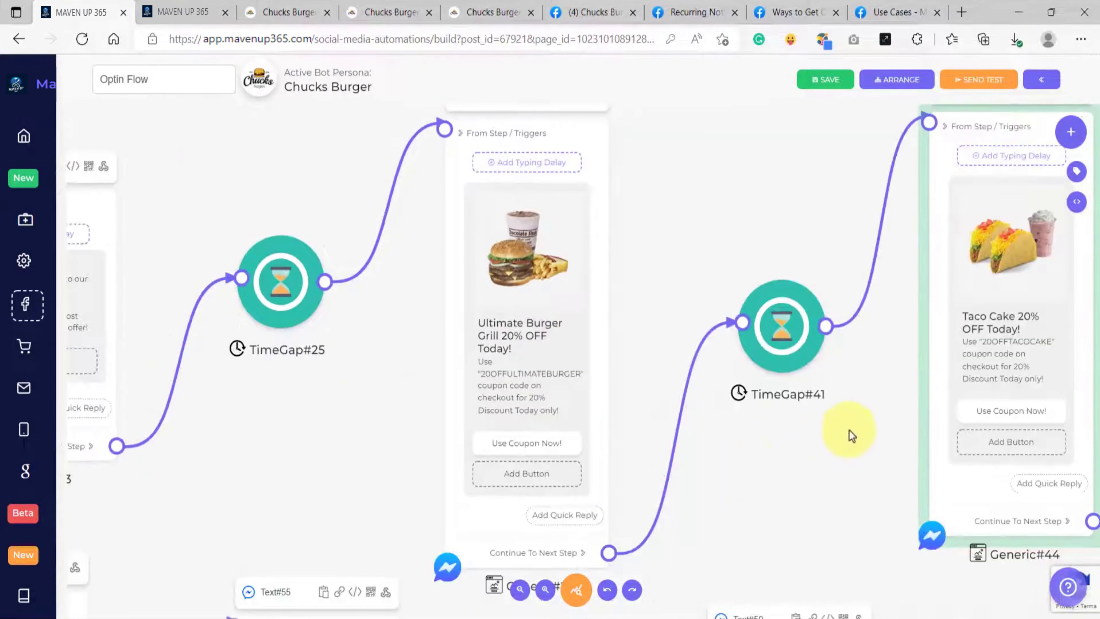
pyautogui.moveTo(886, 398); pyautogui.dragTo(442, 404)
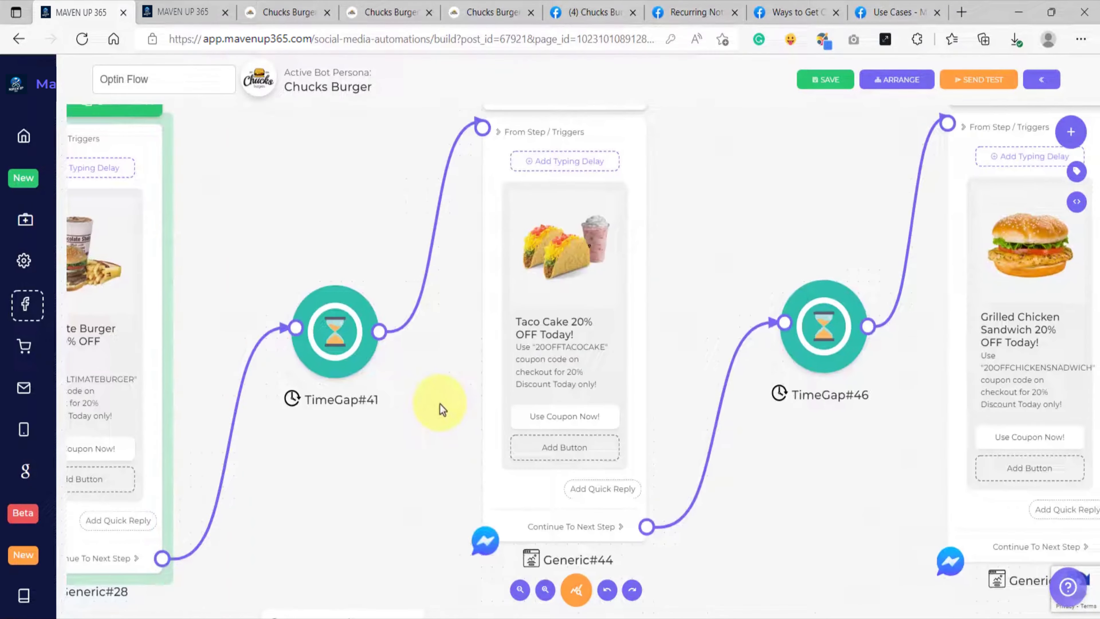
pyautogui.click(630, 377)
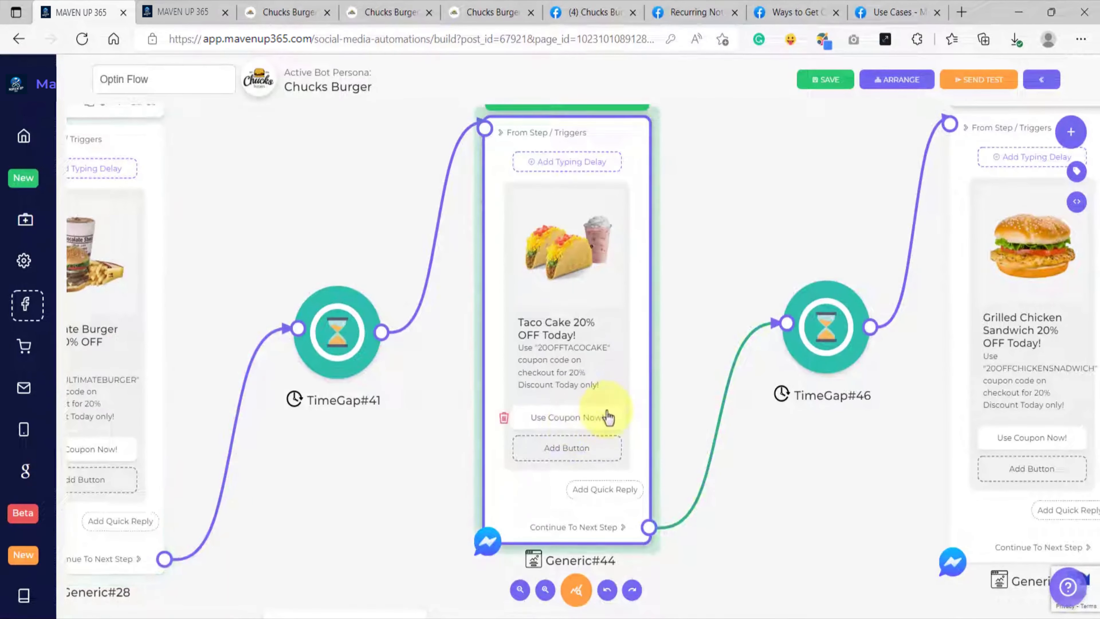
pyautogui.moveTo(902, 433); pyautogui.dragTo(640, 419)
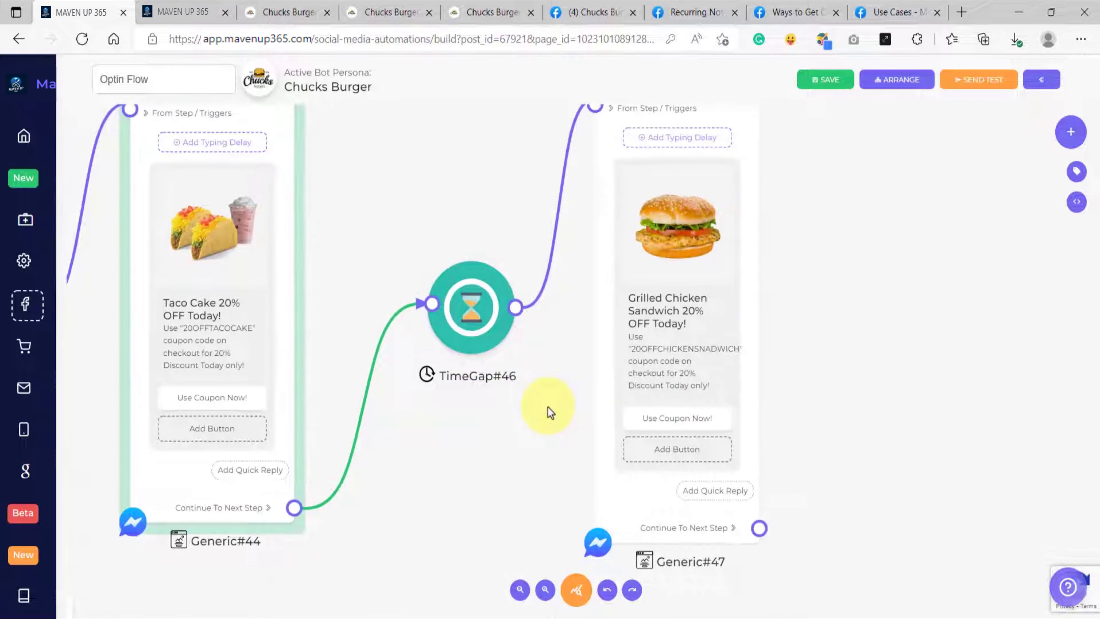
pyautogui.click(666, 347)
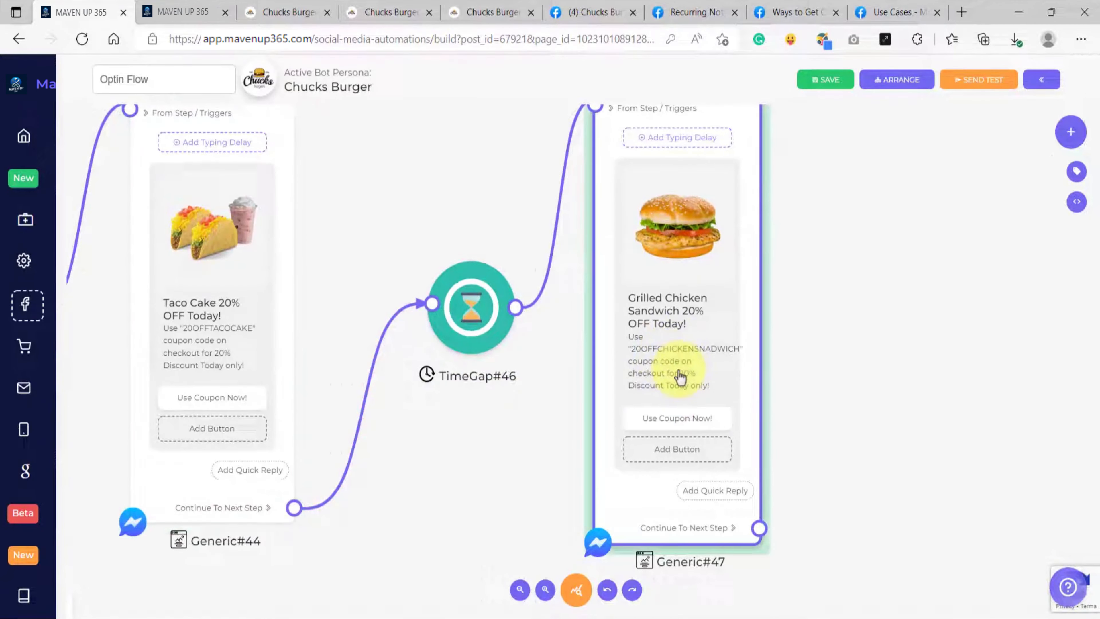
pyautogui.scroll(1, 684, 378)
pyautogui.scroll(-3, 684, 377)
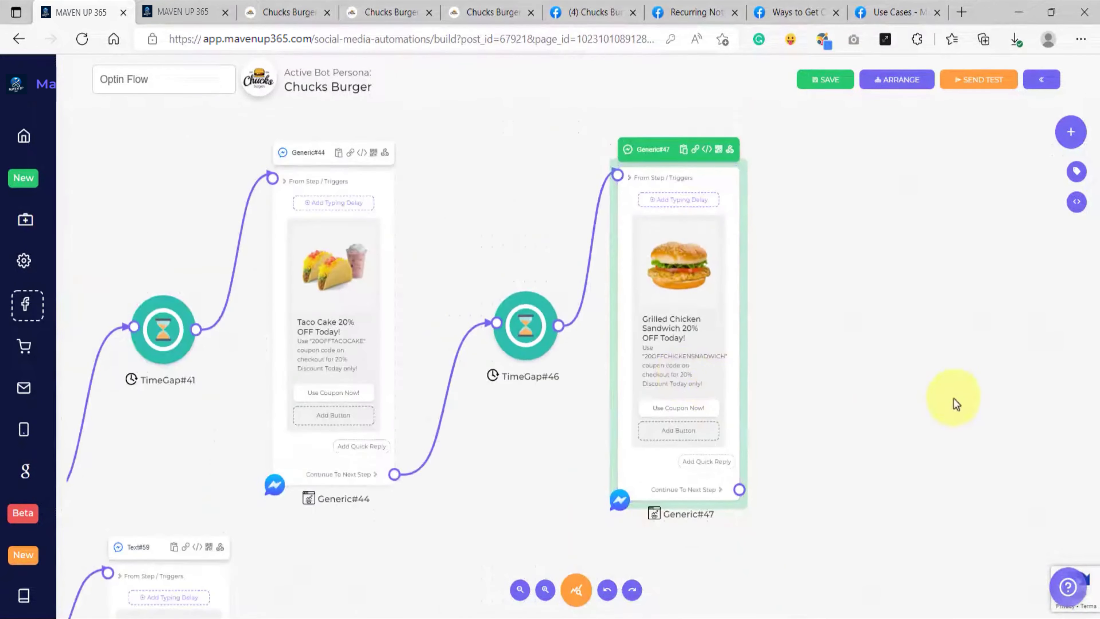
pyautogui.moveTo(951, 397); pyautogui.dragTo(747, 396)
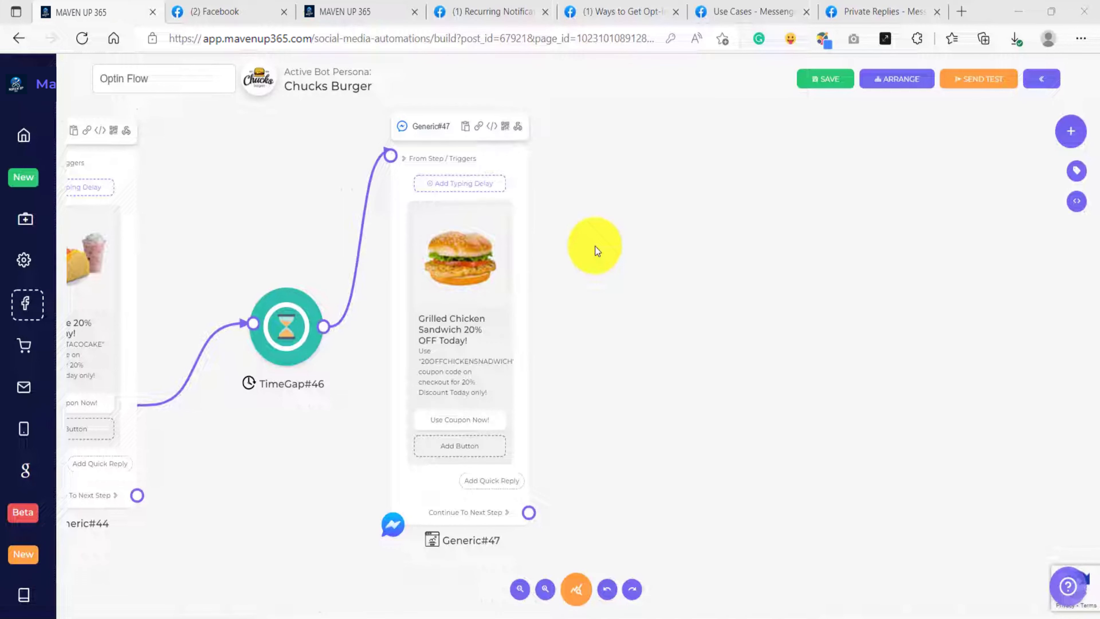
# Step: Read Facebook's Private Replies documentation, examining the single-message rule and the note about the 24hr window for standard messaging
pyautogui.click(855, 12)
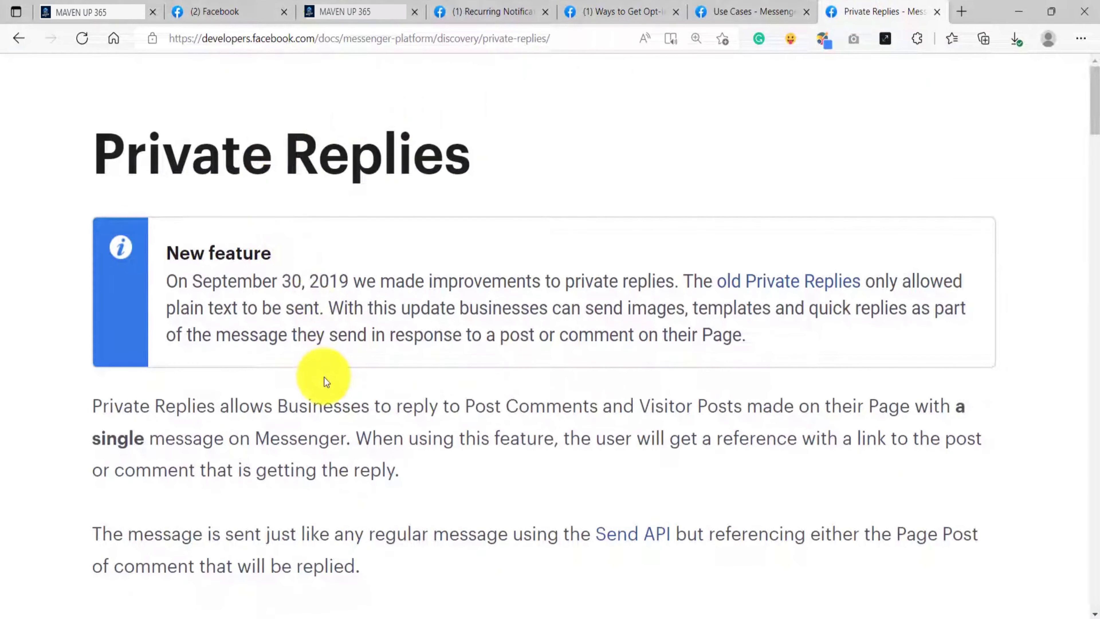
pyautogui.scroll(-4, 324, 378)
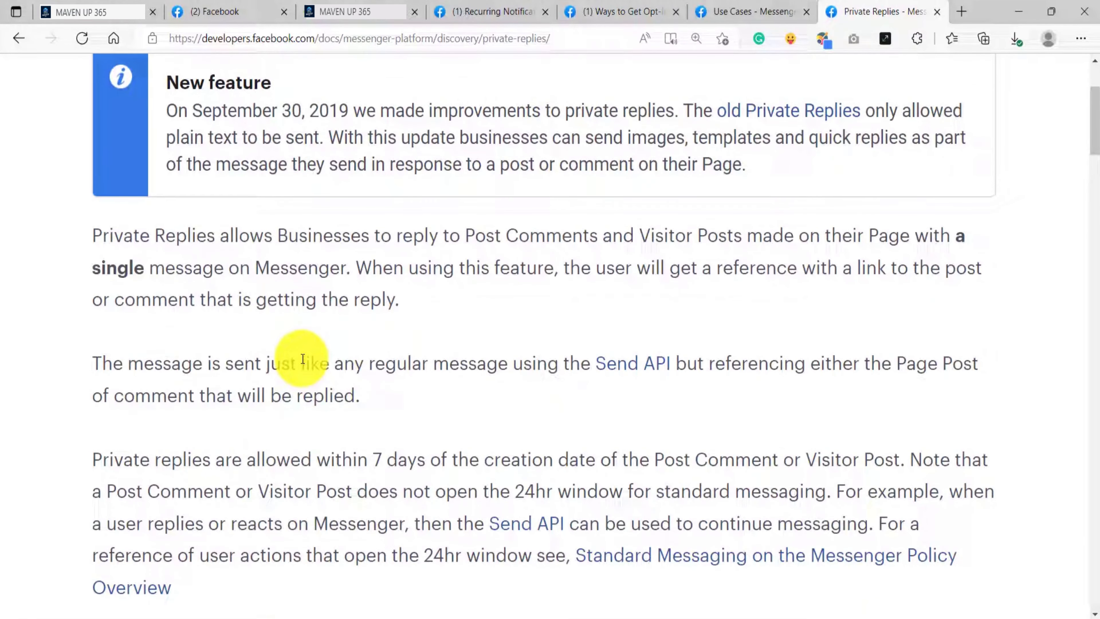
pyautogui.moveTo(461, 236); pyautogui.dragTo(590, 237)
pyautogui.click(369, 301)
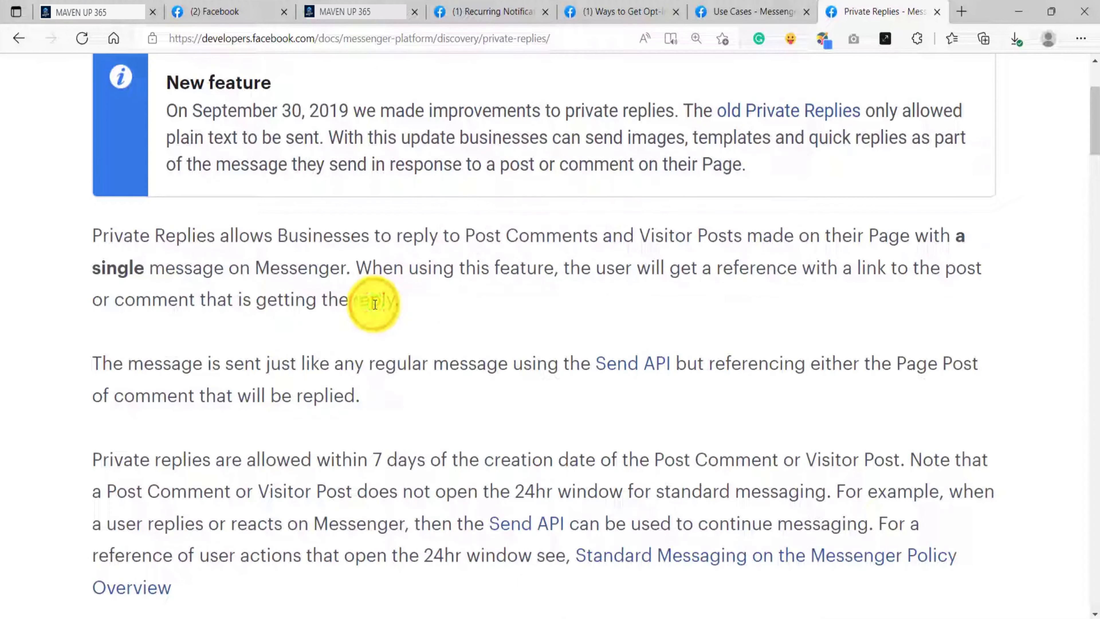
pyautogui.scroll(-2, 338, 386)
pyautogui.click(900, 376)
pyautogui.moveTo(909, 374); pyautogui.dragTo(832, 400)
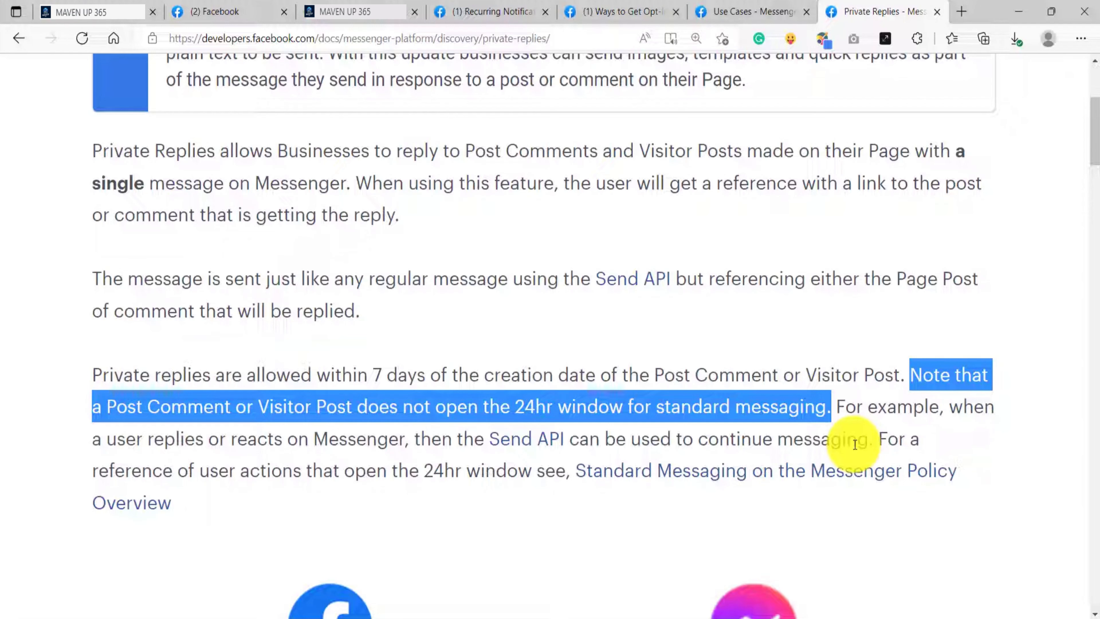
# Step: Return to the Optin Flow builder and disconnect the Reference block from the recurring notification block
pyautogui.click(65, 12)
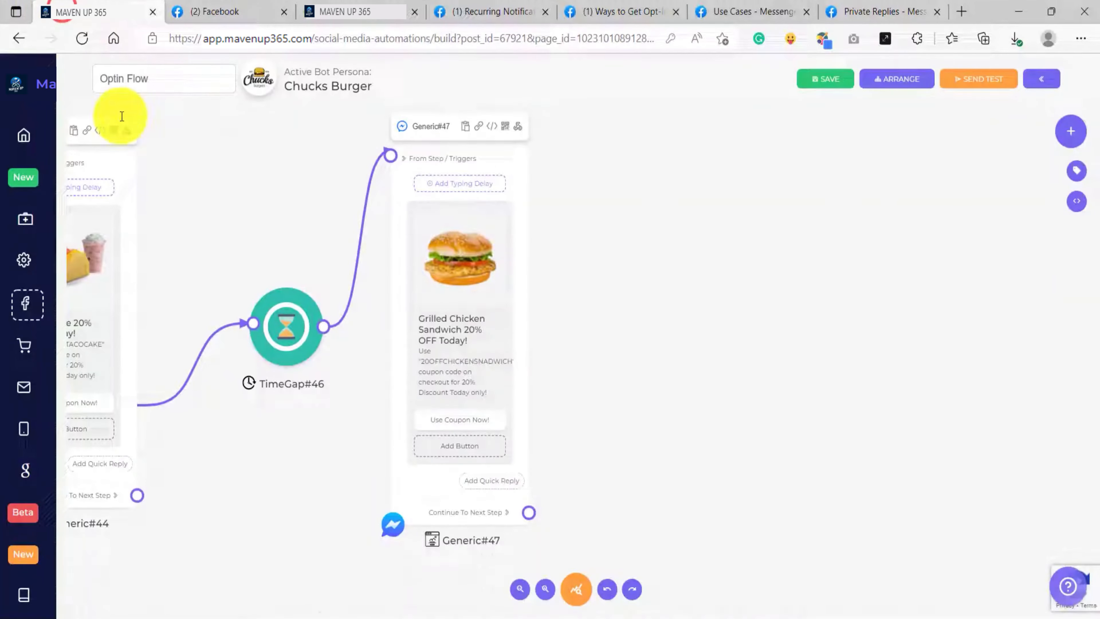
pyautogui.scroll(-3, 209, 301)
pyautogui.moveTo(172, 452); pyautogui.dragTo(651, 467)
pyautogui.moveTo(142, 480); pyautogui.dragTo(304, 485)
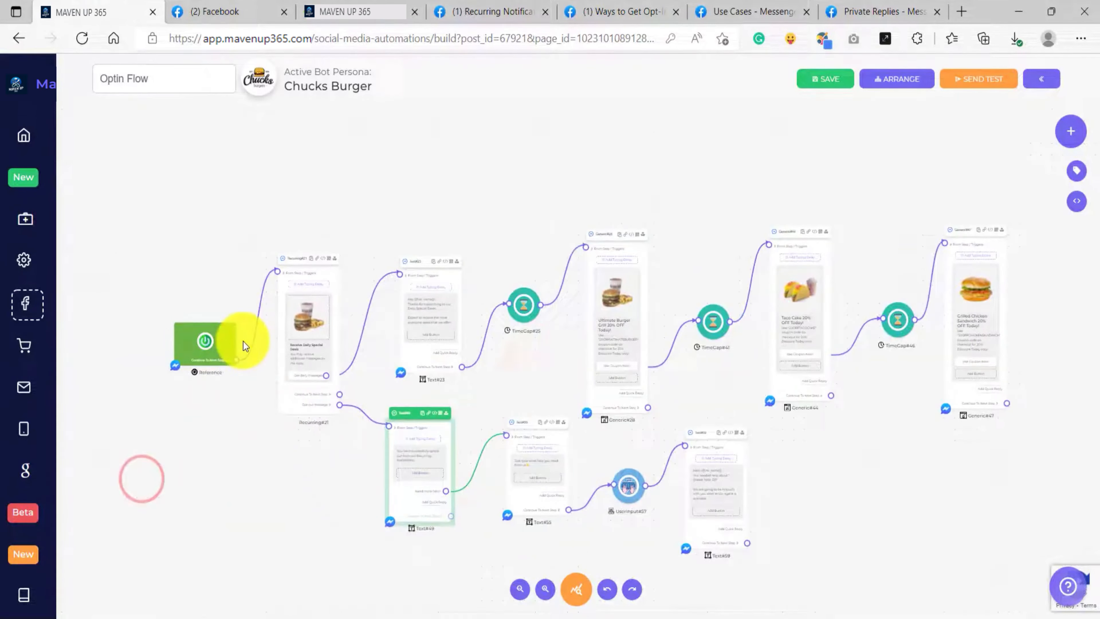
pyautogui.scroll(3, 245, 345)
pyautogui.click(406, 206)
pyautogui.moveTo(415, 222); pyautogui.dragTo(423, 220)
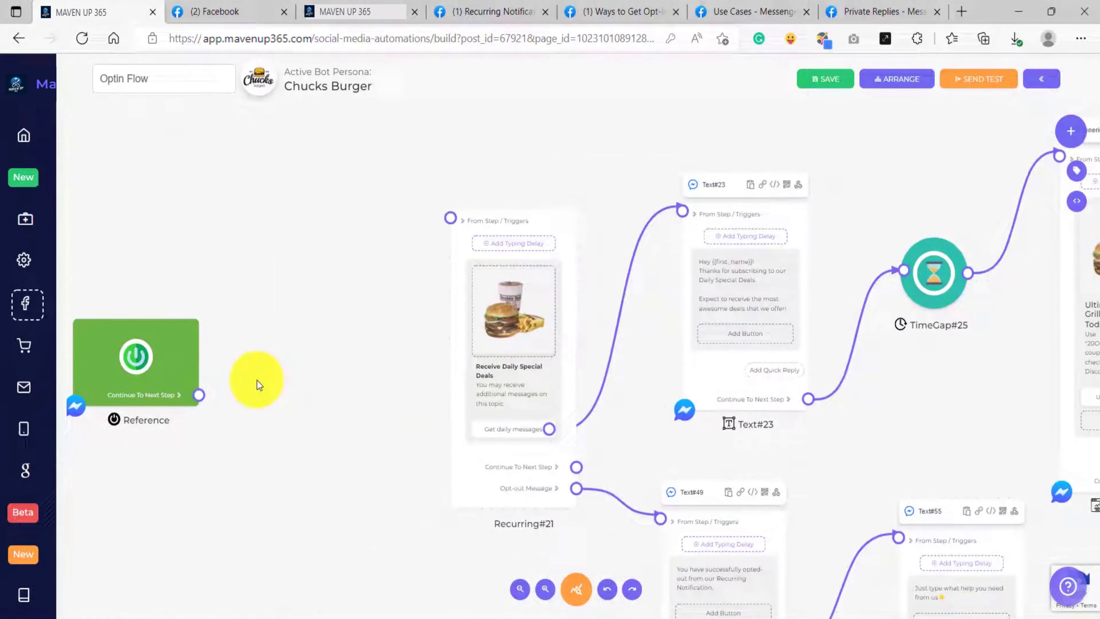
# Step: Connect the Reference block's next step to a new Text block placed between it and the recurring notification block
pyautogui.moveTo(198, 395); pyautogui.dragTo(263, 246)
pyautogui.click(312, 210)
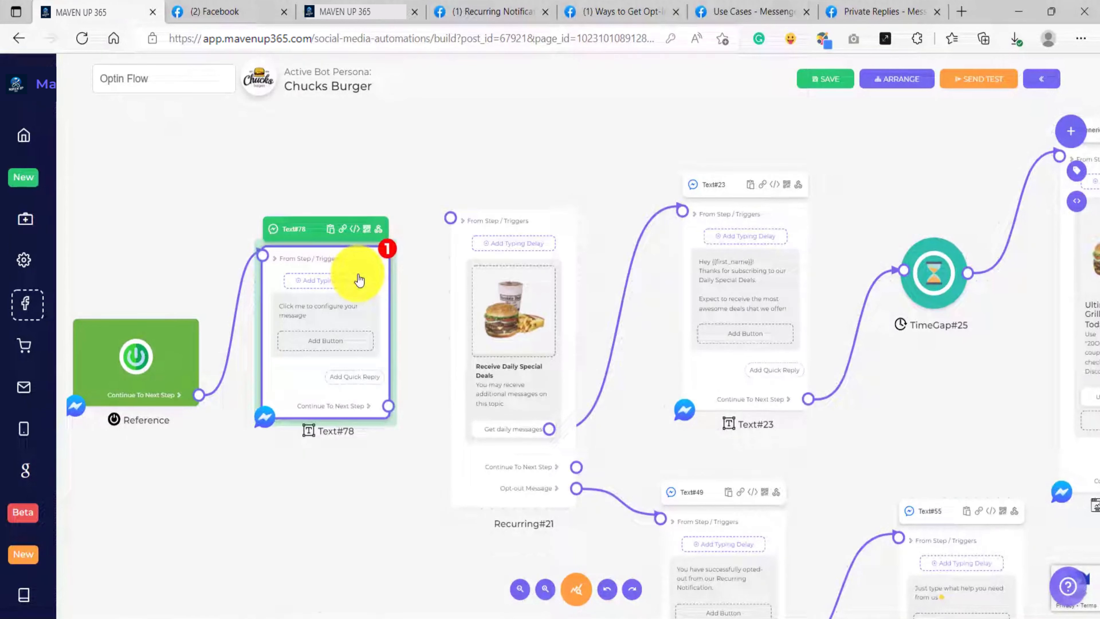
pyautogui.moveTo(367, 254); pyautogui.dragTo(345, 264)
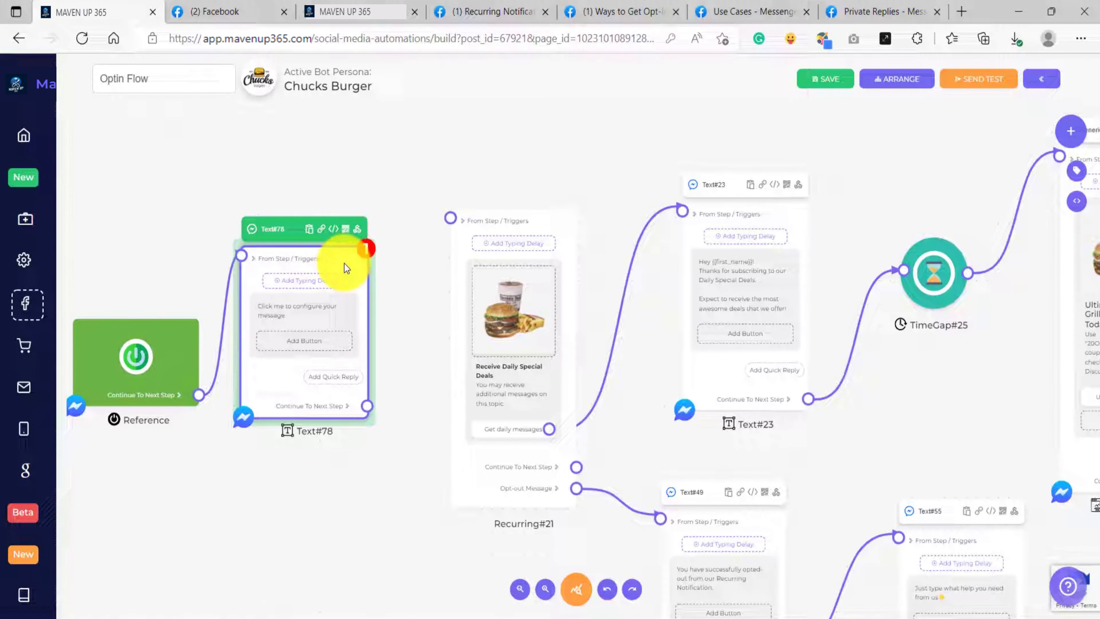
# Step: Set the new Text block's message to greet {{first_name}}, mention awesome deals and discounts, and ask whether to receive updates regarding the deals
pyautogui.click(291, 310)
pyautogui.click(487, 337)
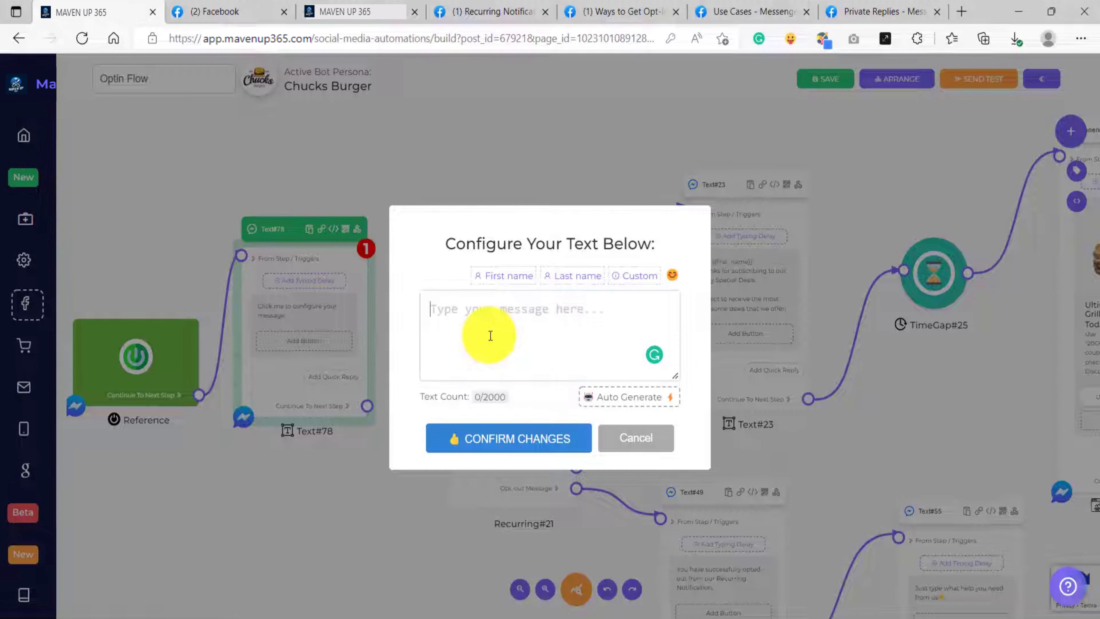
pyautogui.write('Hi {{first_name}}, We are giving away awesome deals and discounts. Do you want to receive updates regarding our deals?')
pyautogui.click(568, 368)
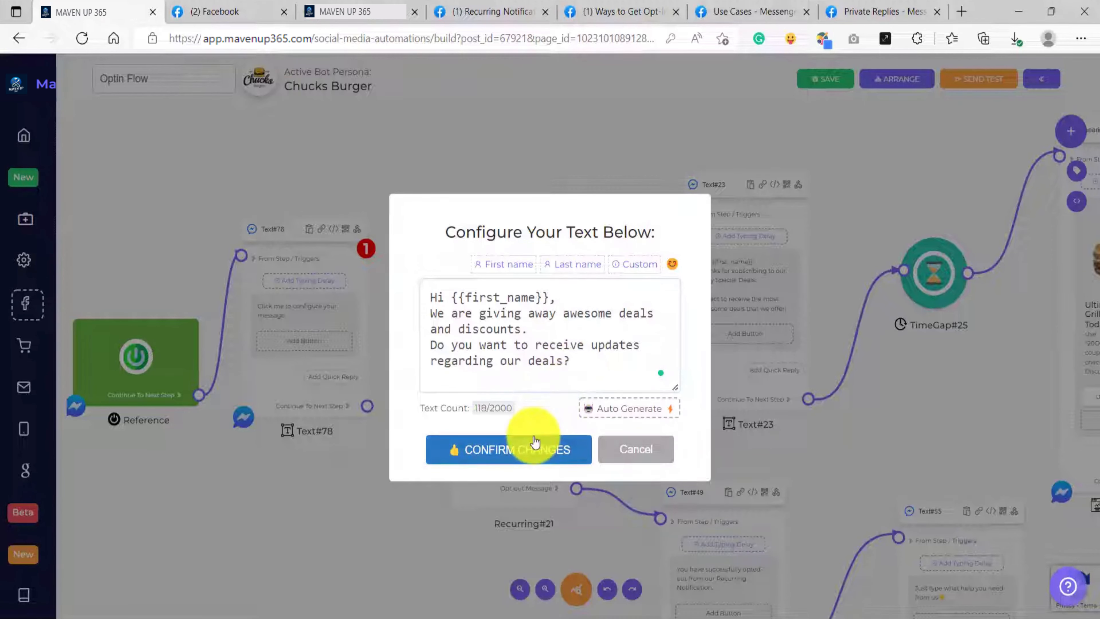
pyautogui.click(521, 450)
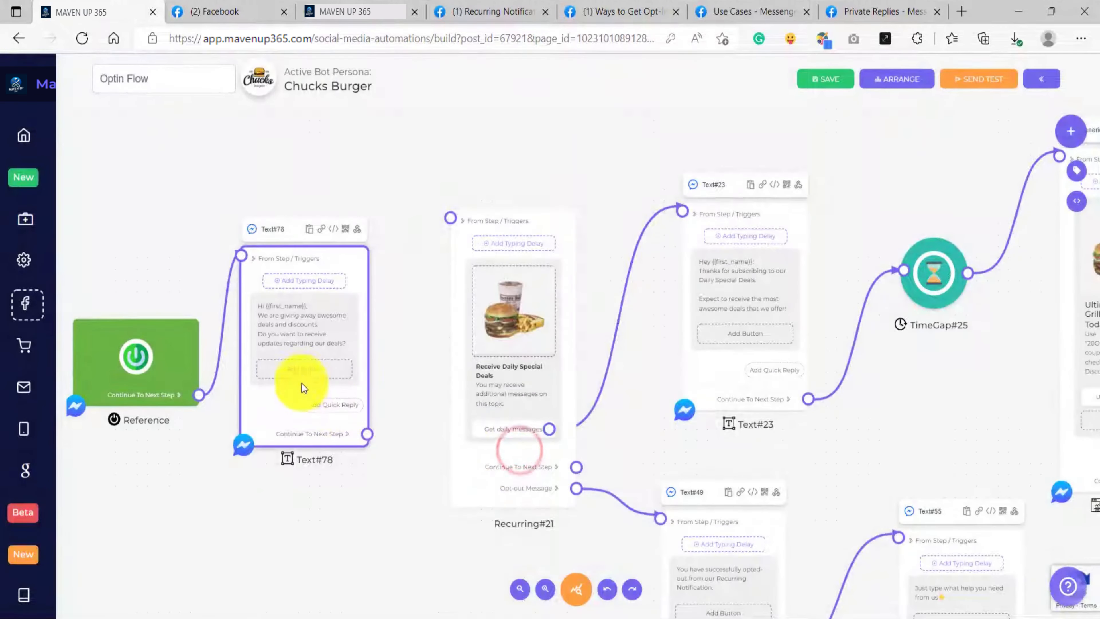
# Step: Add a "YES PLEASE!" button with a button type to the new opening Text block
pyautogui.click(303, 373)
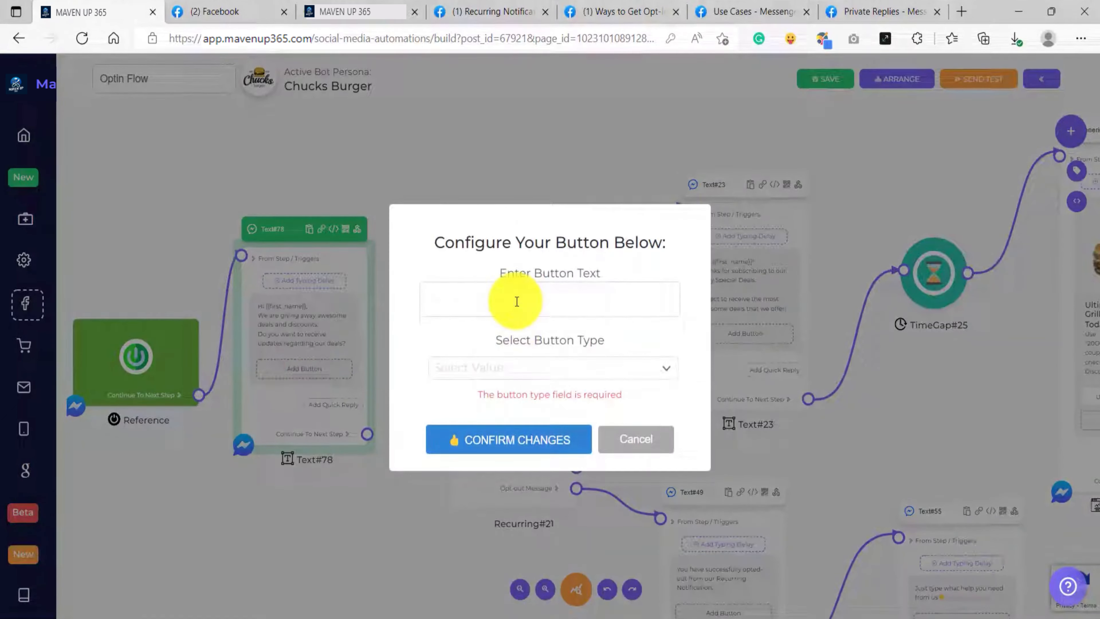
pyautogui.click(516, 300)
pyautogui.write('YES PL')
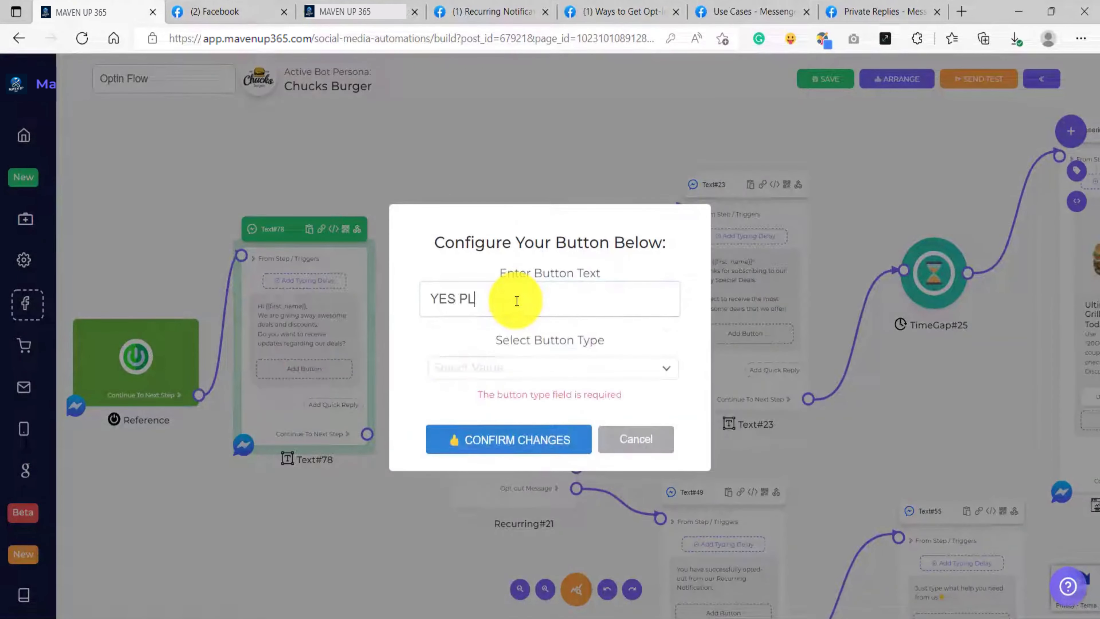
pyautogui.write('EASE!')
pyautogui.click(450, 368)
pyautogui.click(467, 422)
pyautogui.click(474, 423)
# Step: Connect the "YES PLEASE!" button to the recurring notification block
pyautogui.moveTo(346, 365); pyautogui.dragTo(517, 209)
pyautogui.scroll(4, 328, 325)
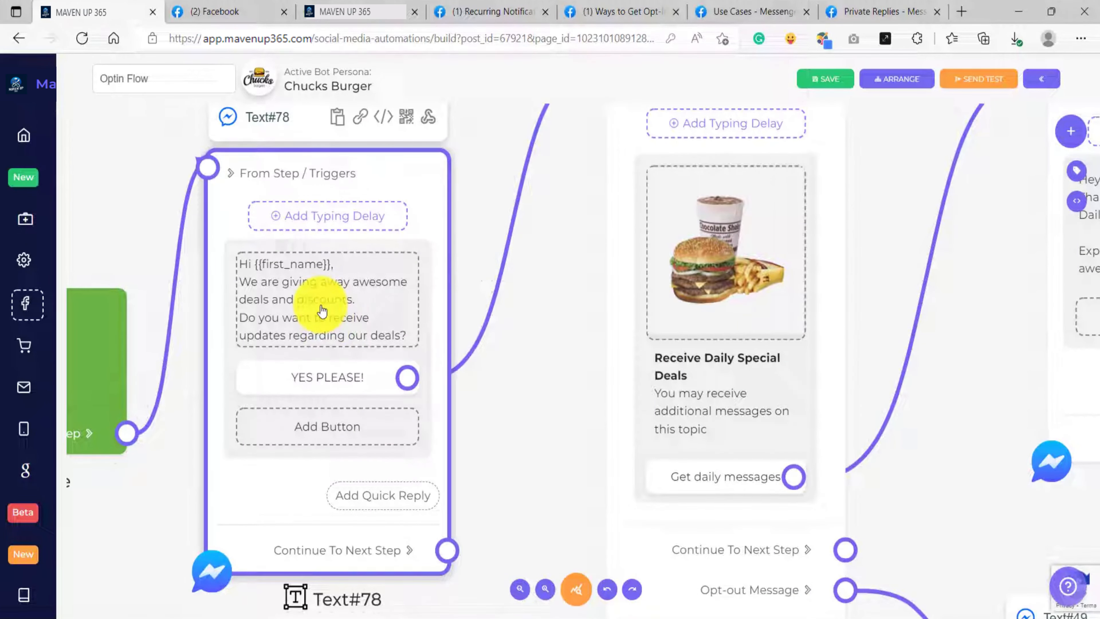
pyautogui.scroll(1, 327, 325)
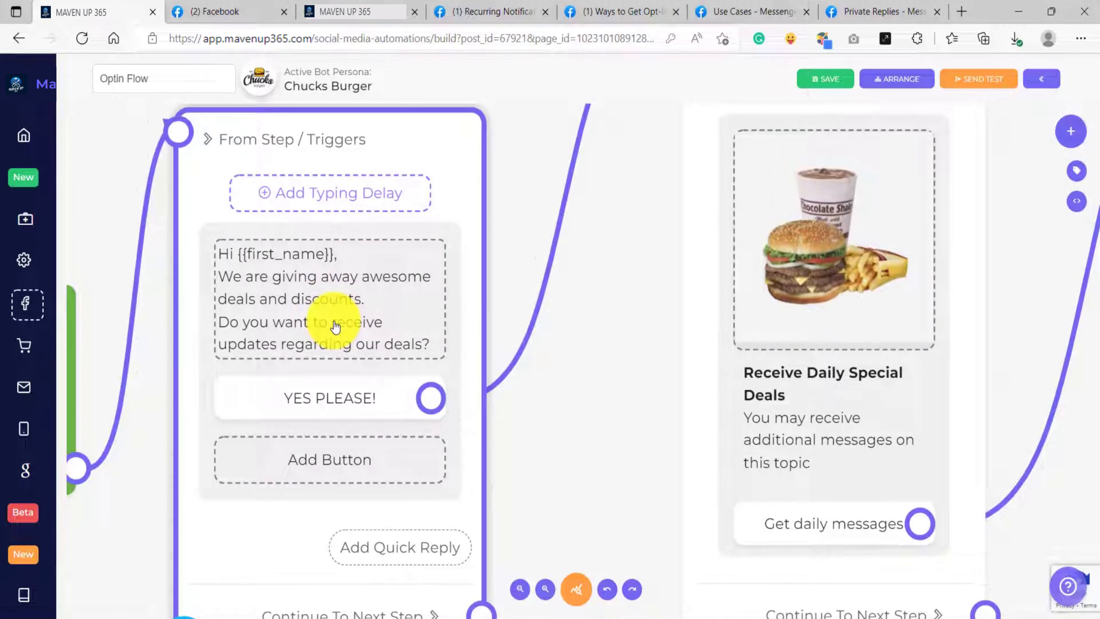
pyautogui.click(346, 409)
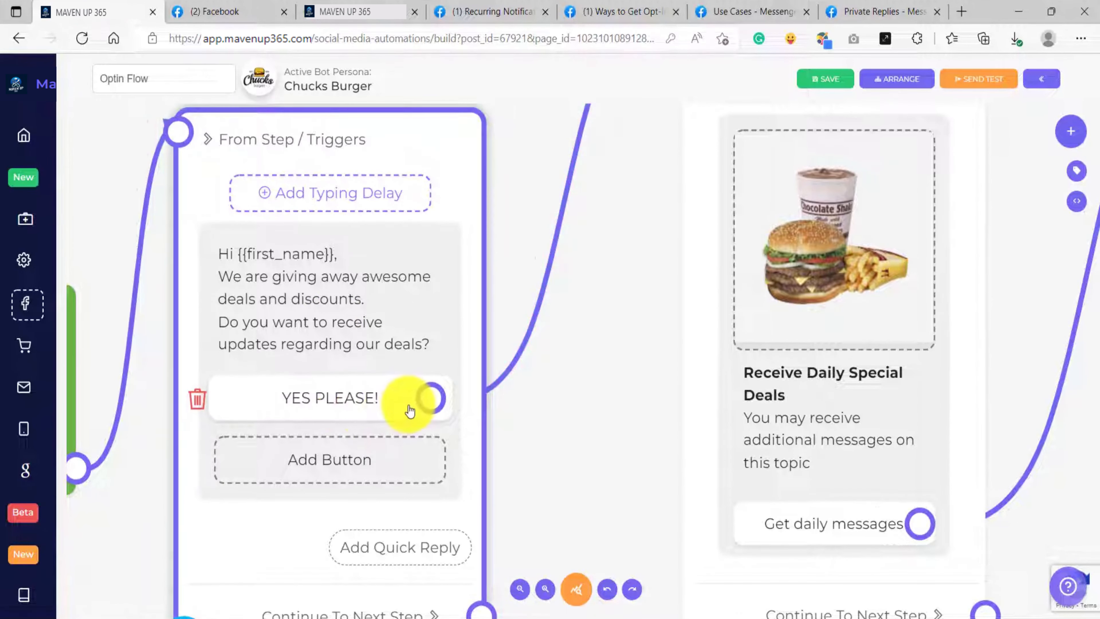
pyautogui.scroll(-3, 409, 406)
pyautogui.moveTo(554, 366); pyautogui.dragTo(409, 366)
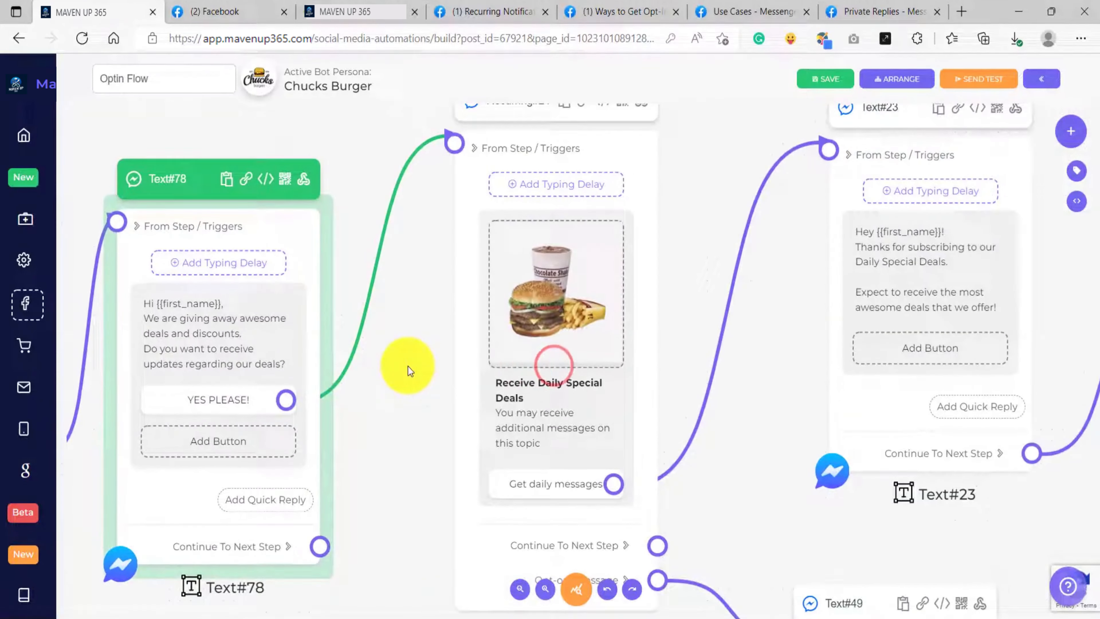
pyautogui.click(552, 396)
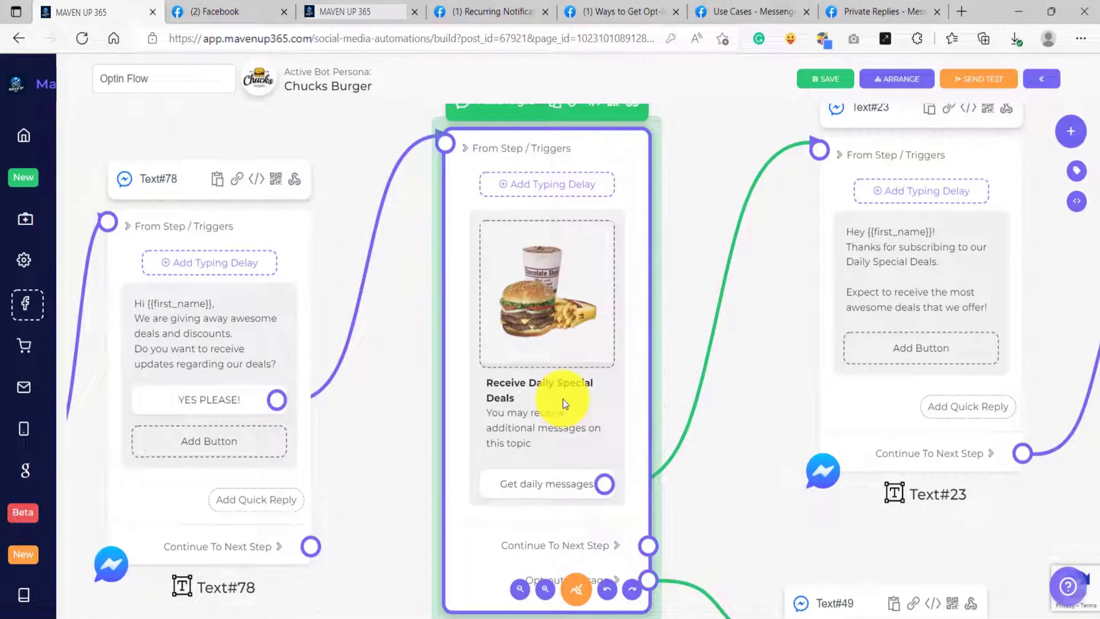
# Step: Examine the 24 hour messaging window requirement in Facebook's Recurring Notifications documentation
pyautogui.click(489, 13)
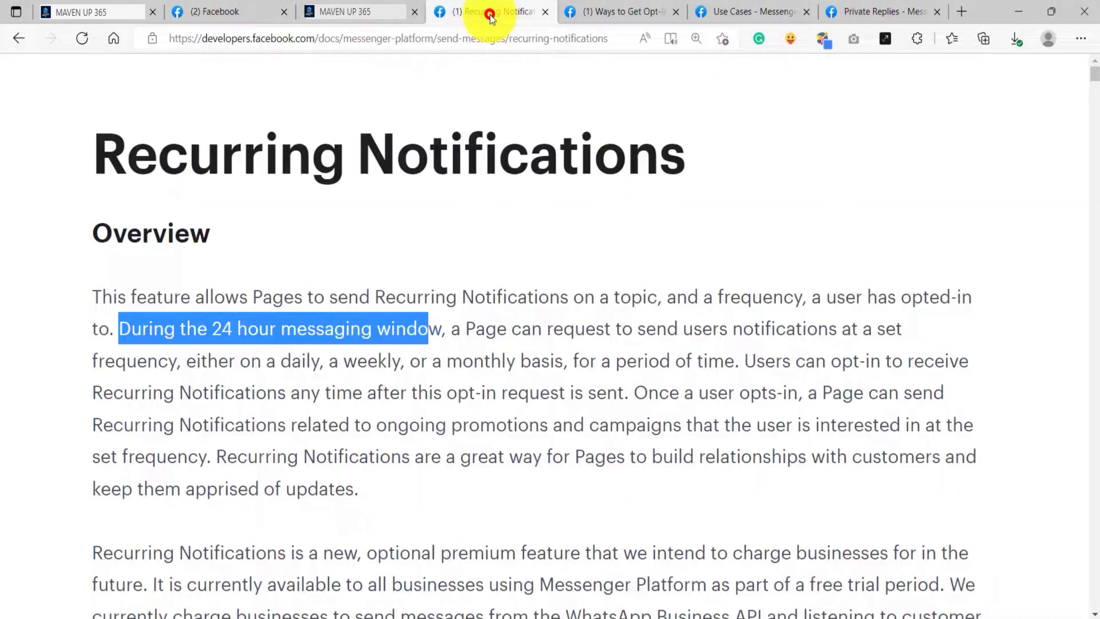
pyautogui.click(478, 277)
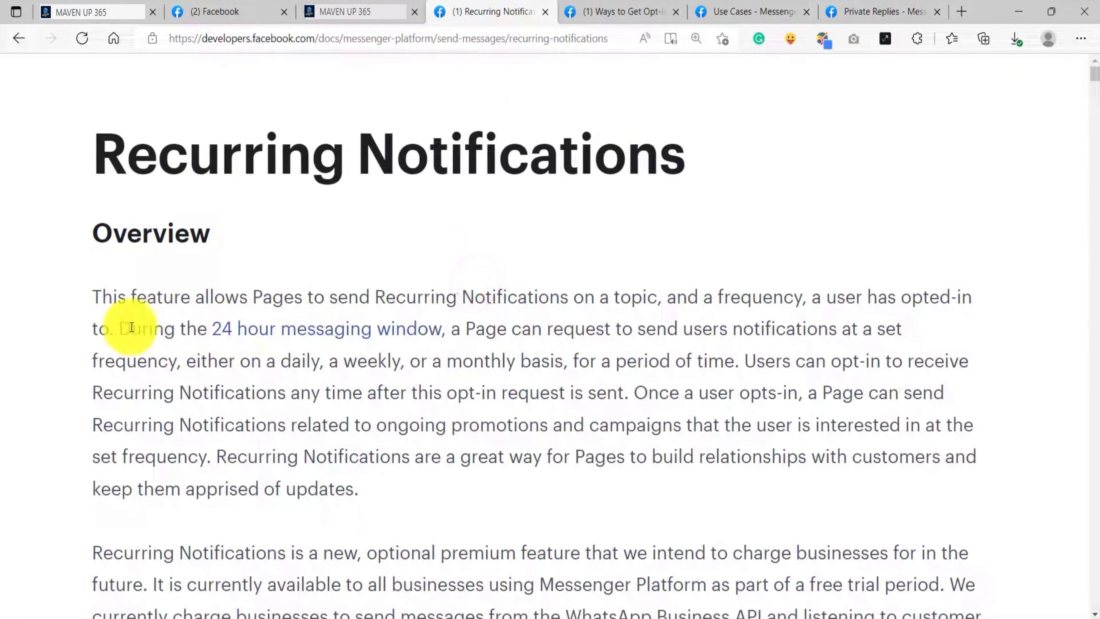
pyautogui.moveTo(122, 328); pyautogui.dragTo(446, 328)
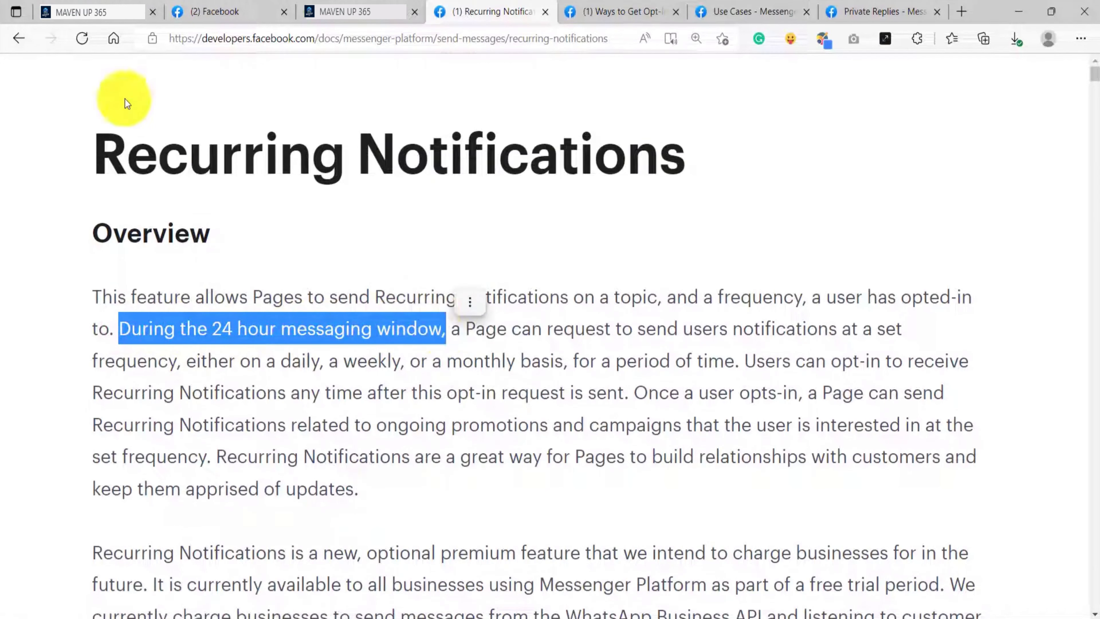
# Step: Return to the Optin Flow builder and save the flow
pyautogui.click(84, 10)
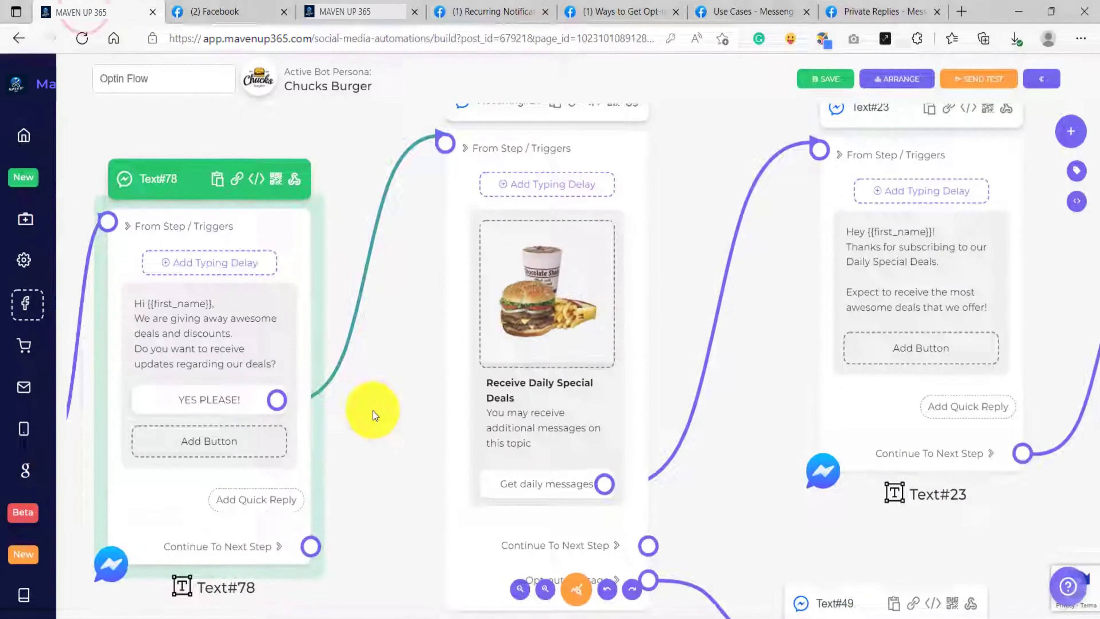
pyautogui.moveTo(373, 410); pyautogui.dragTo(421, 403)
pyautogui.scroll(-1, 421, 403)
pyautogui.click(828, 82)
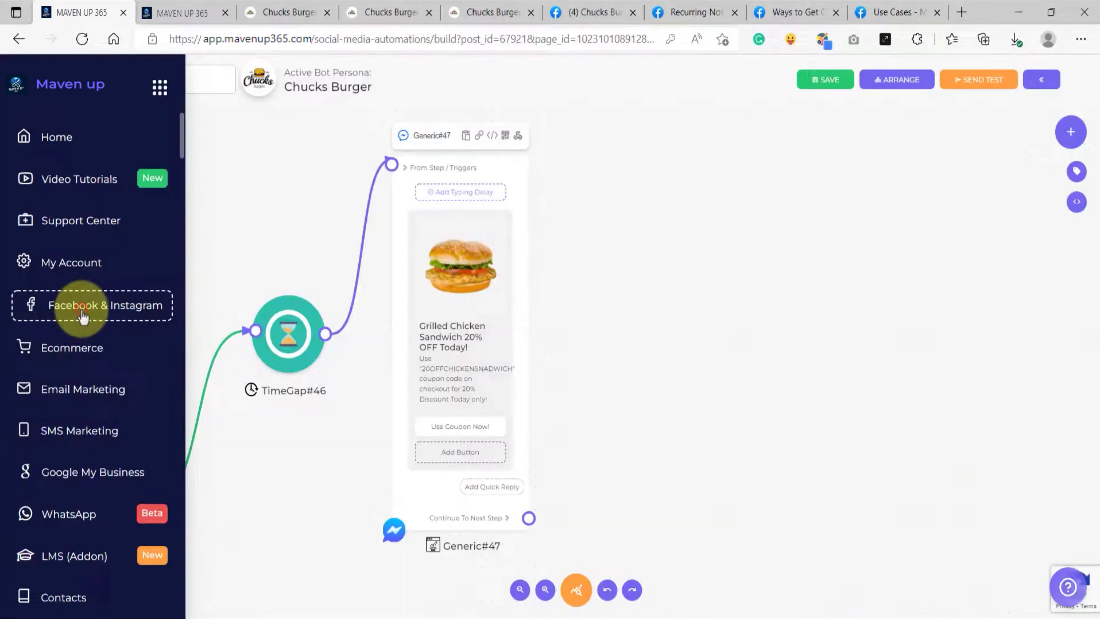
# Step: Open the Comment Auto Reply section and select the Chucks Burger page
pyautogui.click(82, 315)
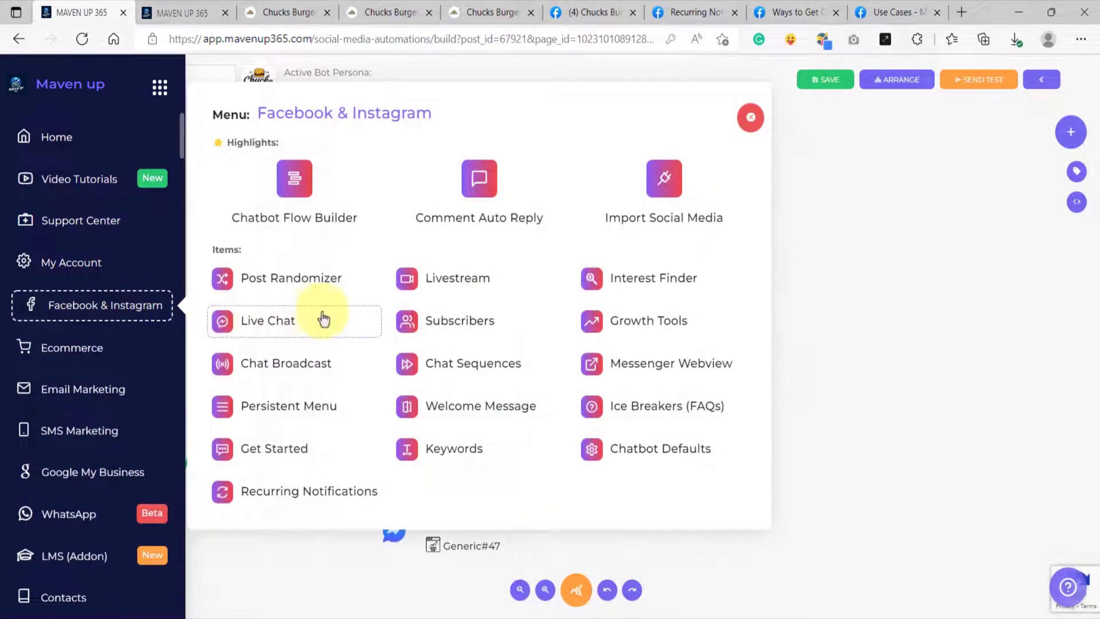
pyautogui.click(466, 193)
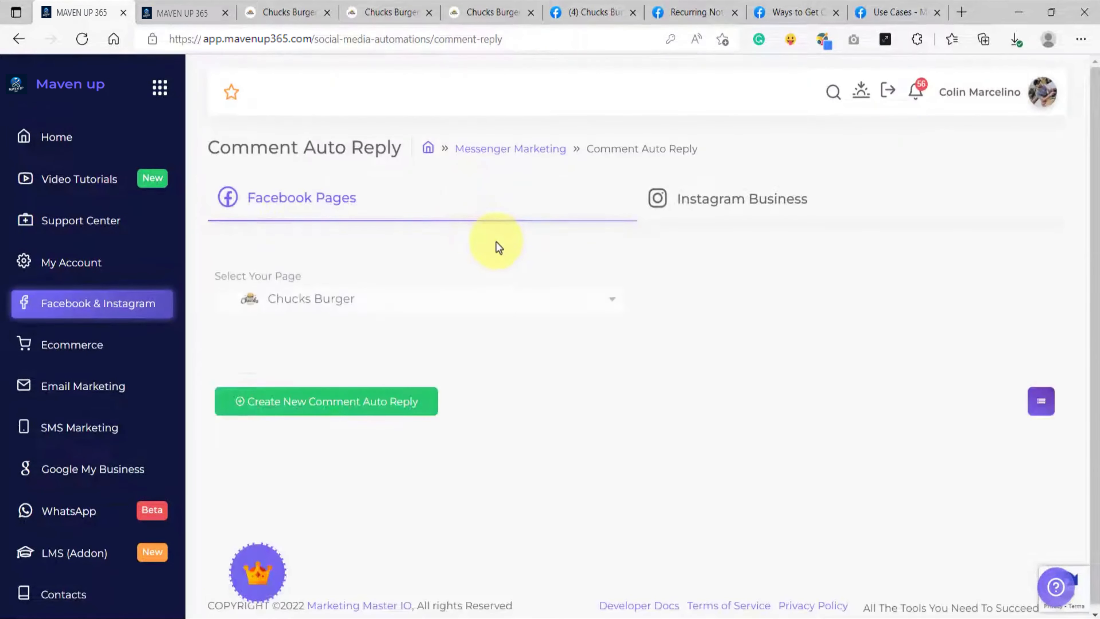
pyautogui.click(462, 291)
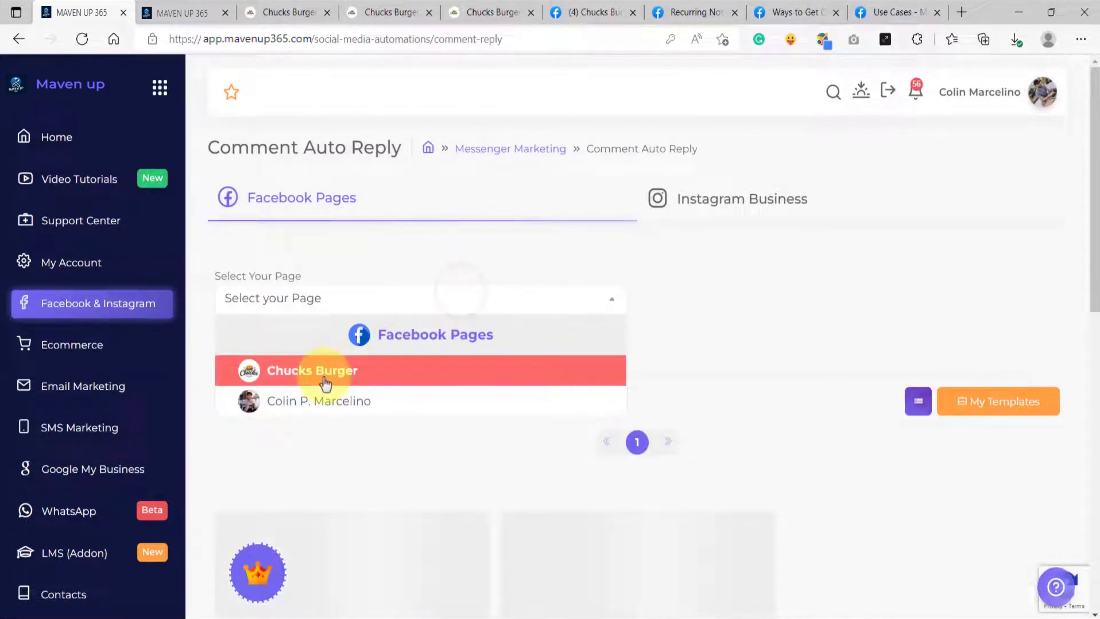
pyautogui.click(348, 373)
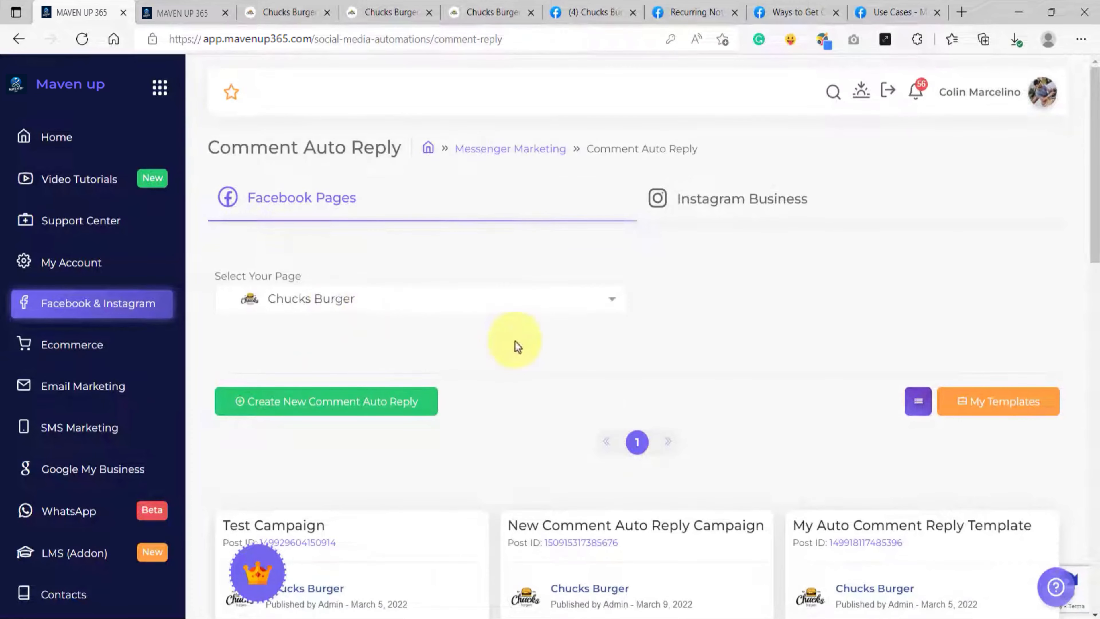
pyautogui.scroll(-5, 515, 342)
pyautogui.scroll(5, 503, 328)
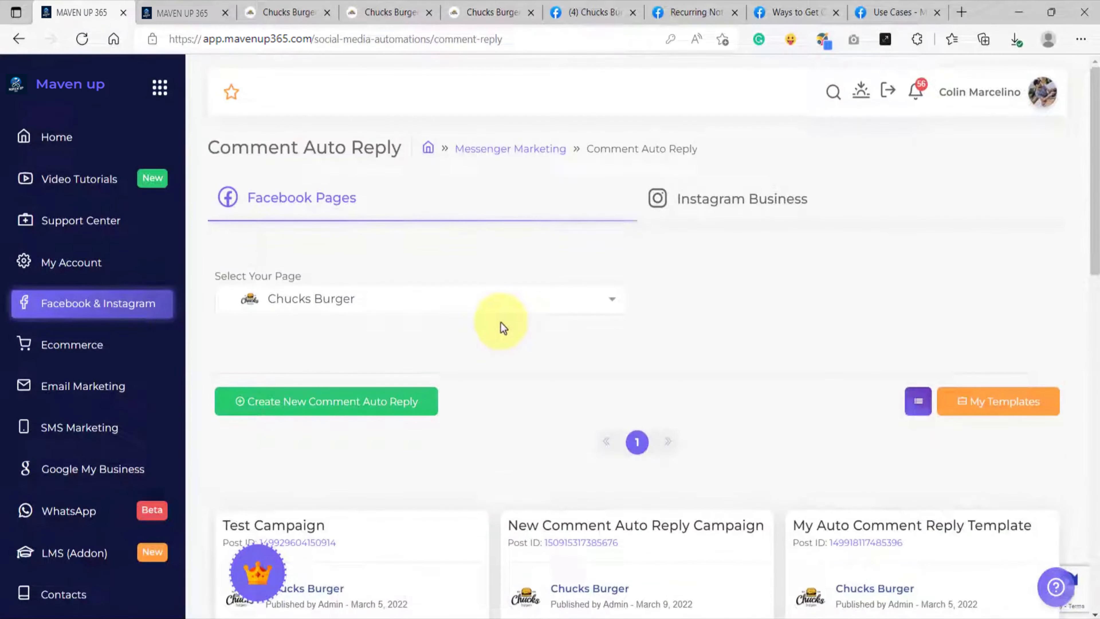
# Step: Create a new comment auto reply campaign from public posts, using the May 26, 2022 post with the burger and chocolate shake image
pyautogui.click(326, 402)
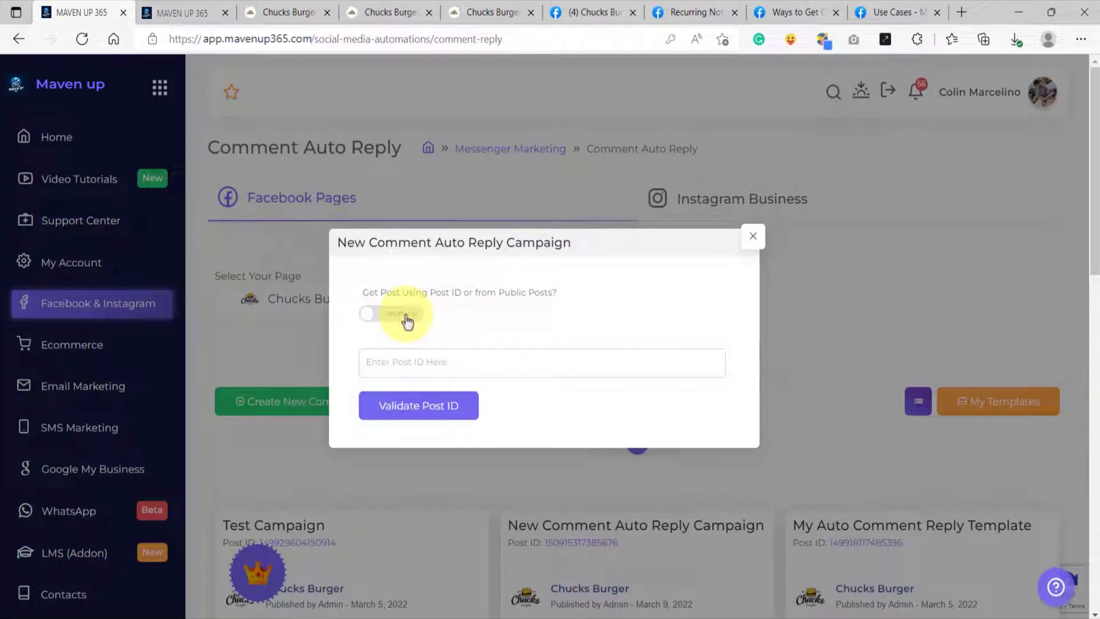
pyautogui.click(407, 319)
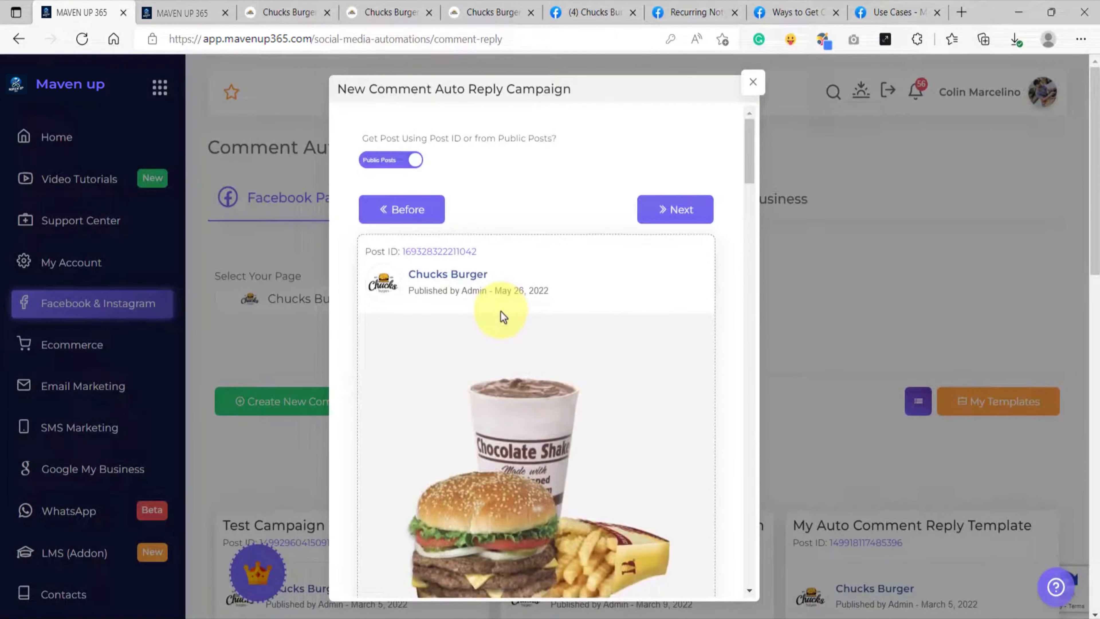
pyautogui.scroll(-2, 509, 338)
pyautogui.scroll(2, 510, 338)
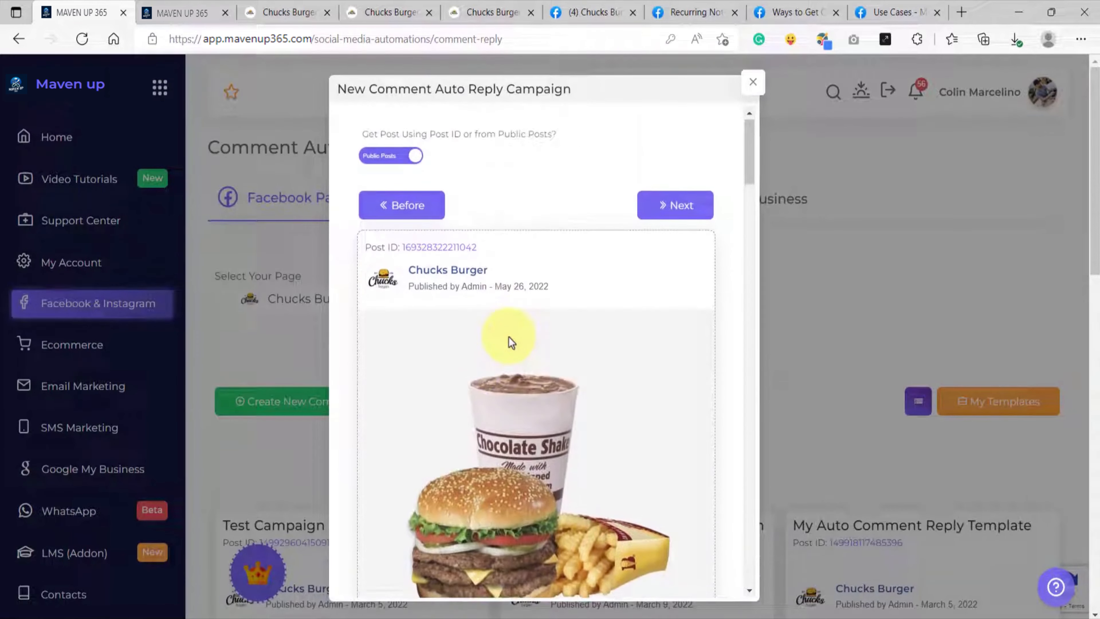
pyautogui.scroll(-5, 509, 336)
pyautogui.scroll(-2, 509, 336)
pyautogui.scroll(2, 511, 338)
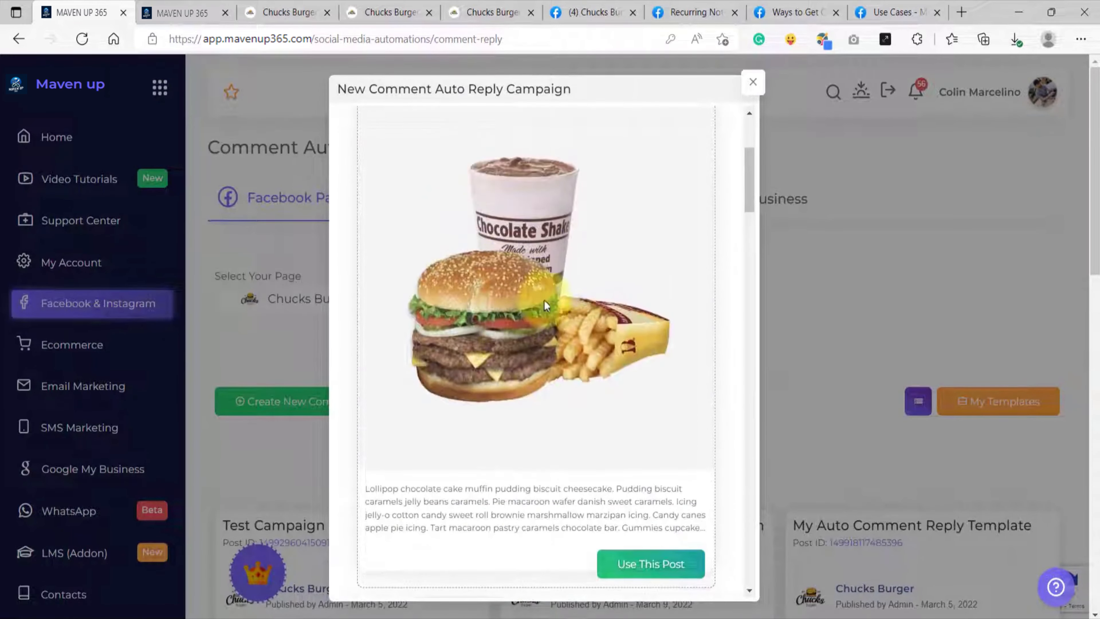
pyautogui.scroll(-2, 514, 303)
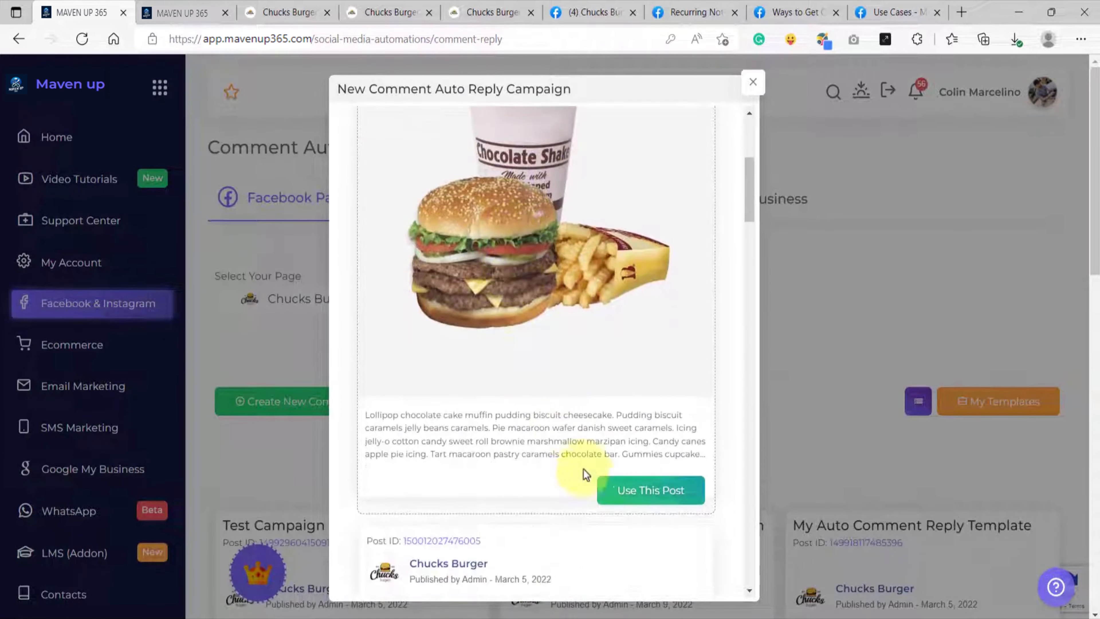
pyautogui.click(644, 493)
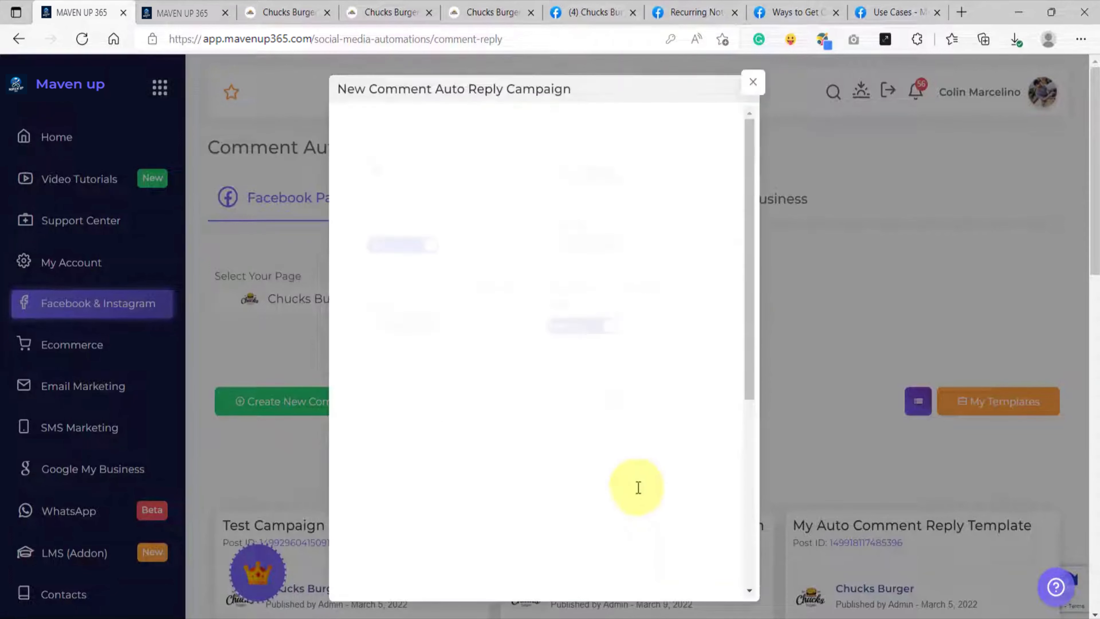
# Step: Name the auto reply "Recurring Notification Optin" and enable auto like and second level comment reply
pyautogui.click(439, 173)
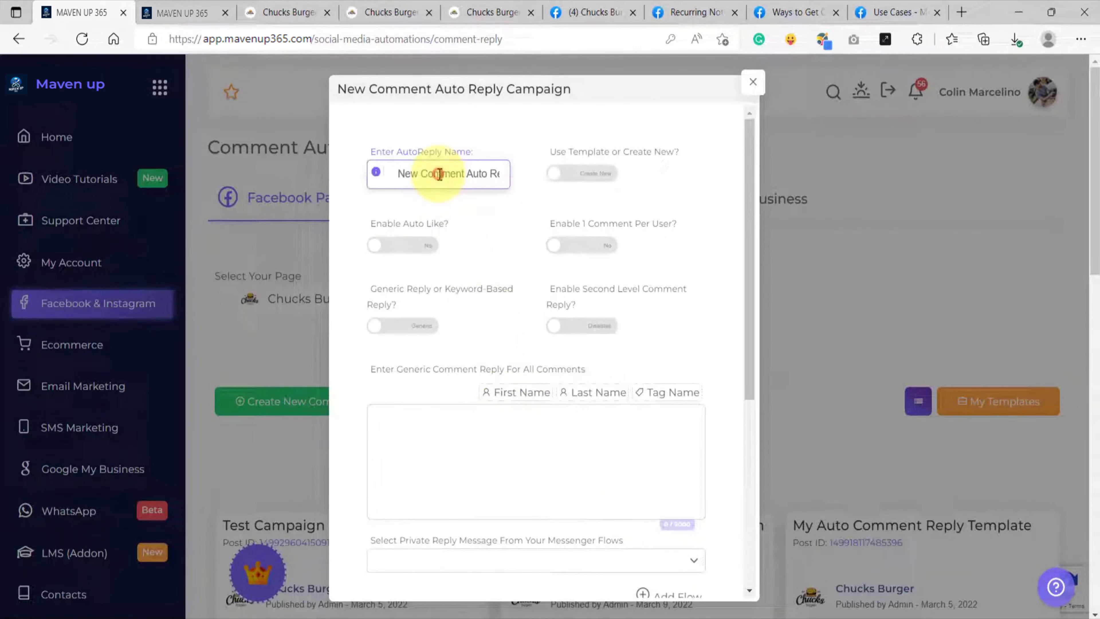
pyautogui.hotkey('ctrl', 'a')
pyautogui.press('BackSpace')
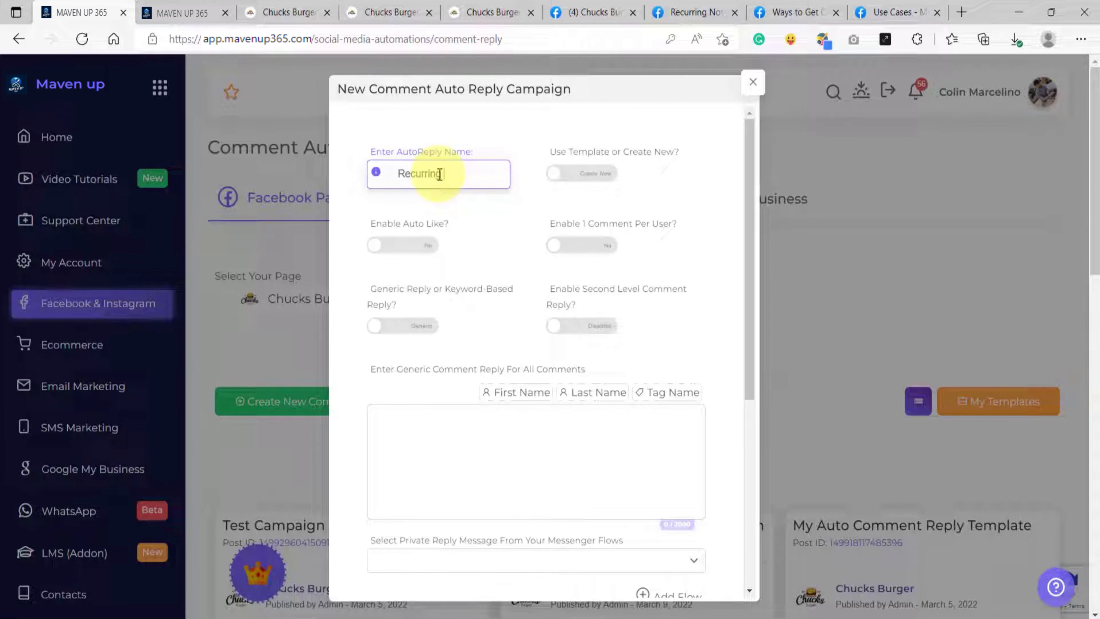
pyautogui.write('Recurring Notification Optin')
pyautogui.click(418, 245)
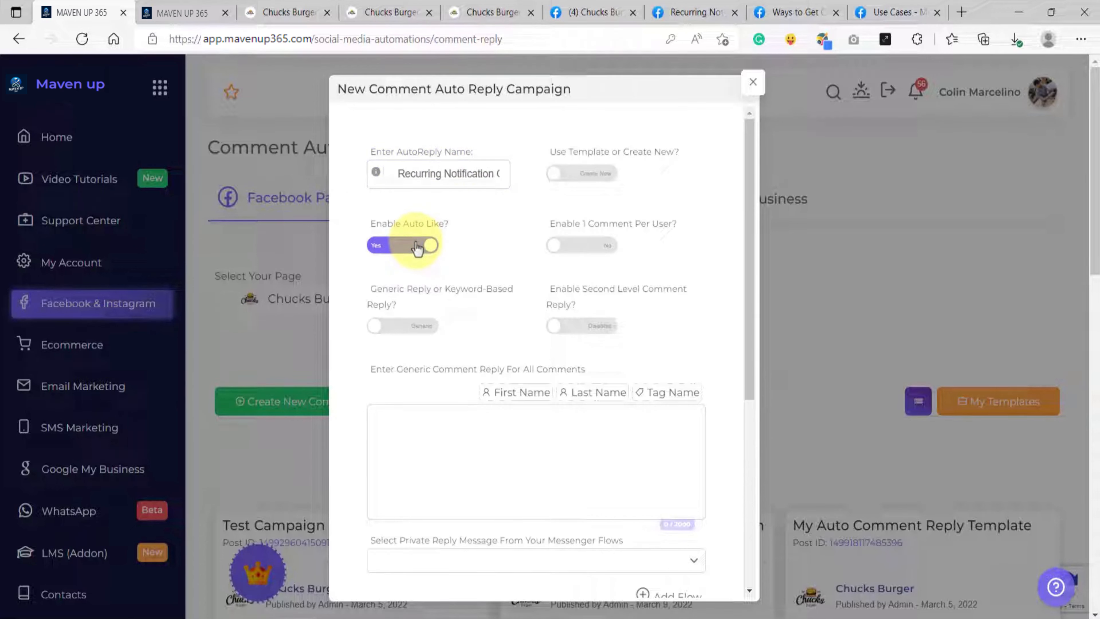
pyautogui.click(580, 328)
# Step: Enter the generic comment reply "Hey {{tag_user}}! We have sent you a DM. Please check it out!" for all comments
pyautogui.scroll(-2, 454, 351)
pyautogui.click(418, 345)
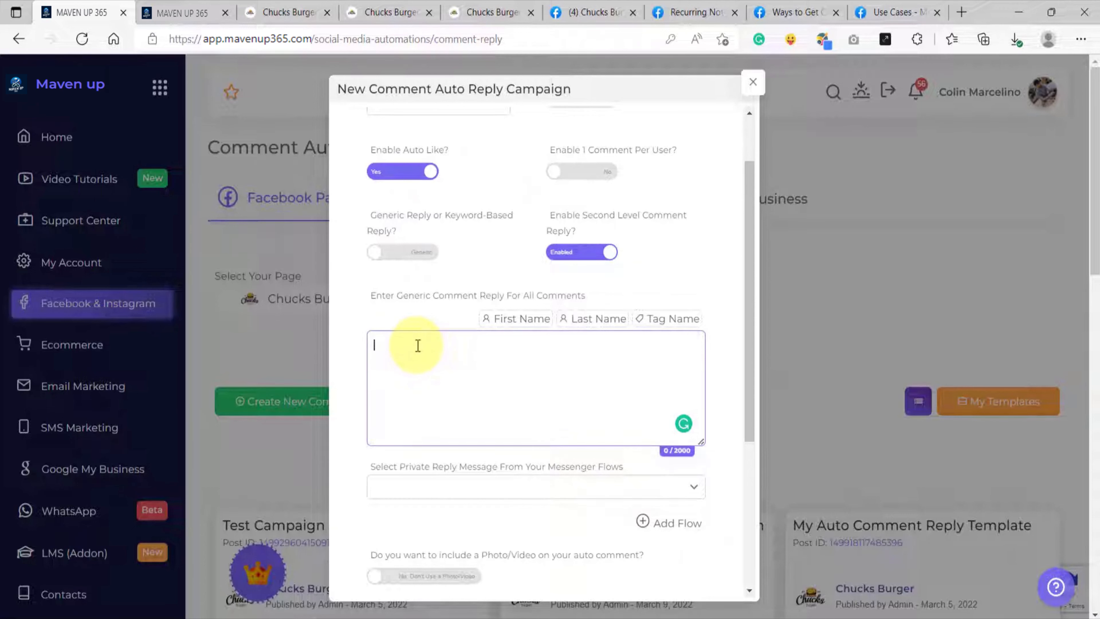
pyautogui.write('Hey  {{tag_user}}! We have sent you a DM. Please check it out!')
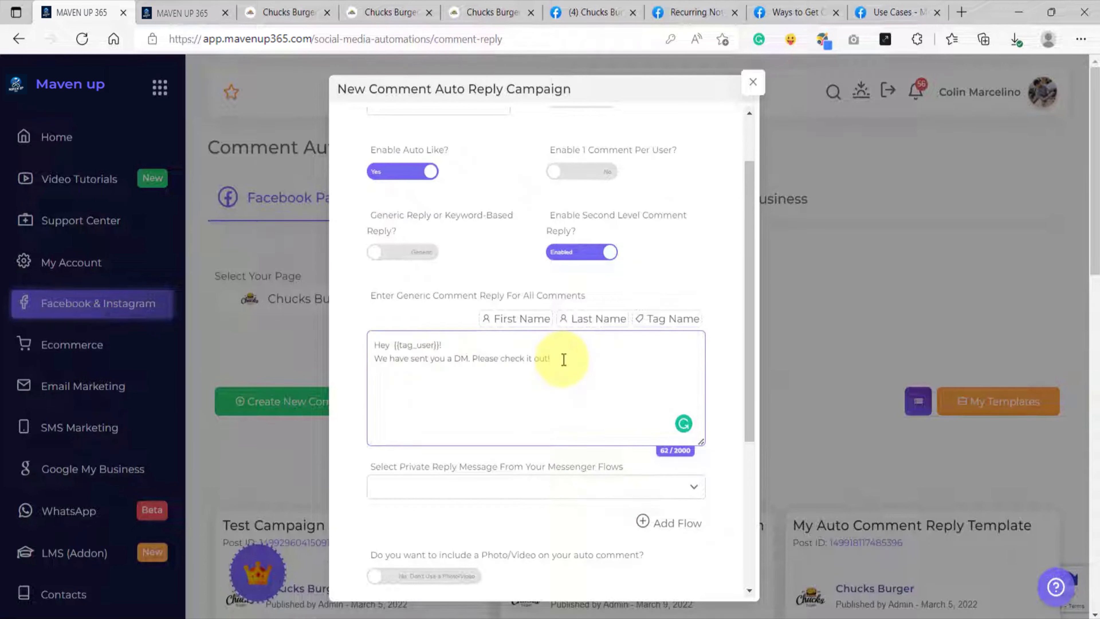
pyautogui.click(460, 346)
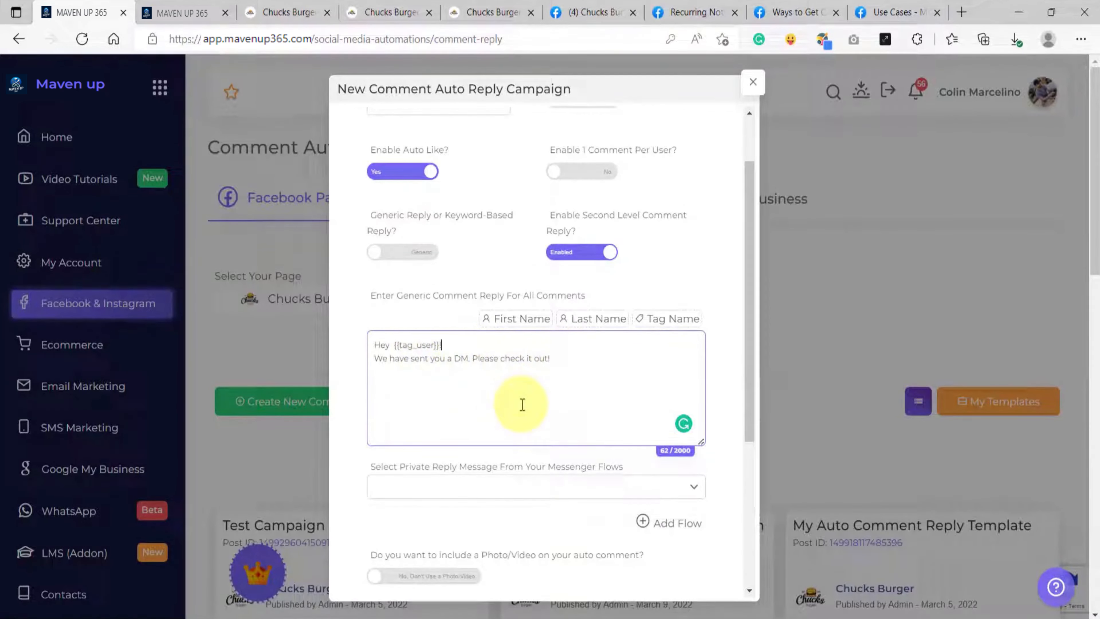
# Step: Select Optin Flow as the campaign's private reply message
pyautogui.scroll(-2, 484, 363)
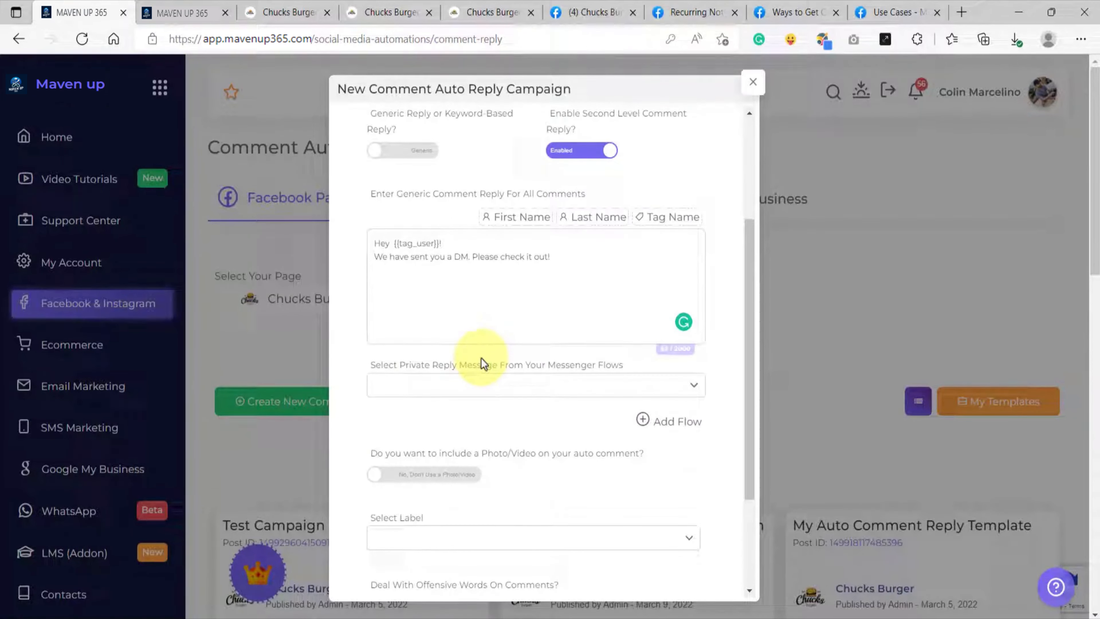
pyautogui.click(465, 386)
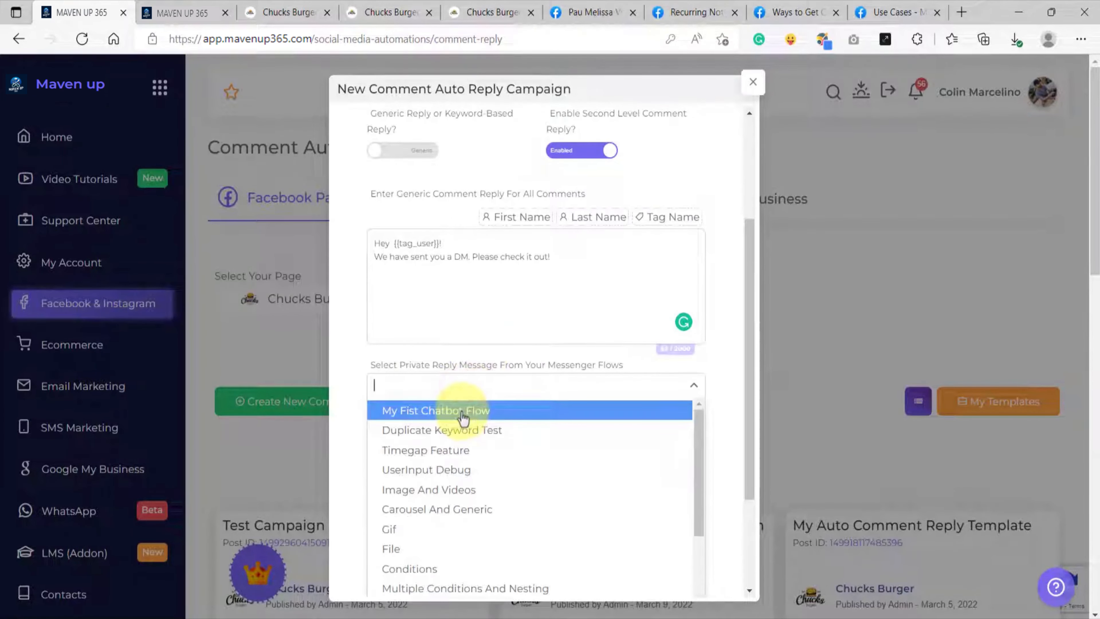
pyautogui.write('opt')
pyautogui.click(429, 427)
pyautogui.scroll(-3, 494, 425)
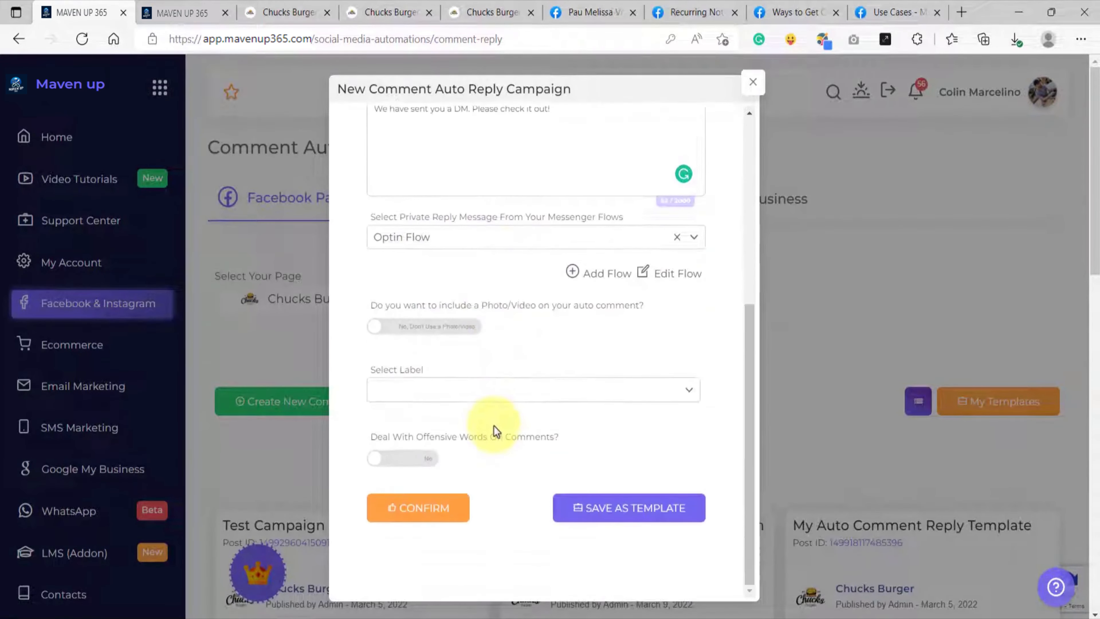
# Step: Confirm and save the new comment auto reply campaign
pyautogui.click(414, 507)
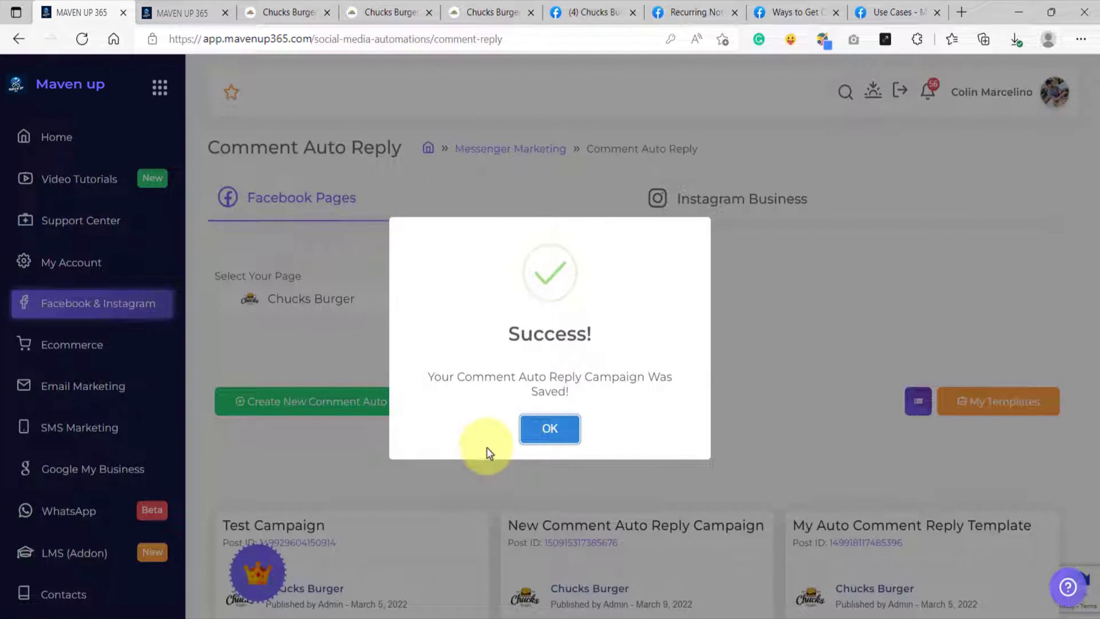
pyautogui.click(548, 429)
# Step: Find the Recurring Notification Optin campaign in the campaign list and open its Facebook post
pyautogui.scroll(-15, 510, 432)
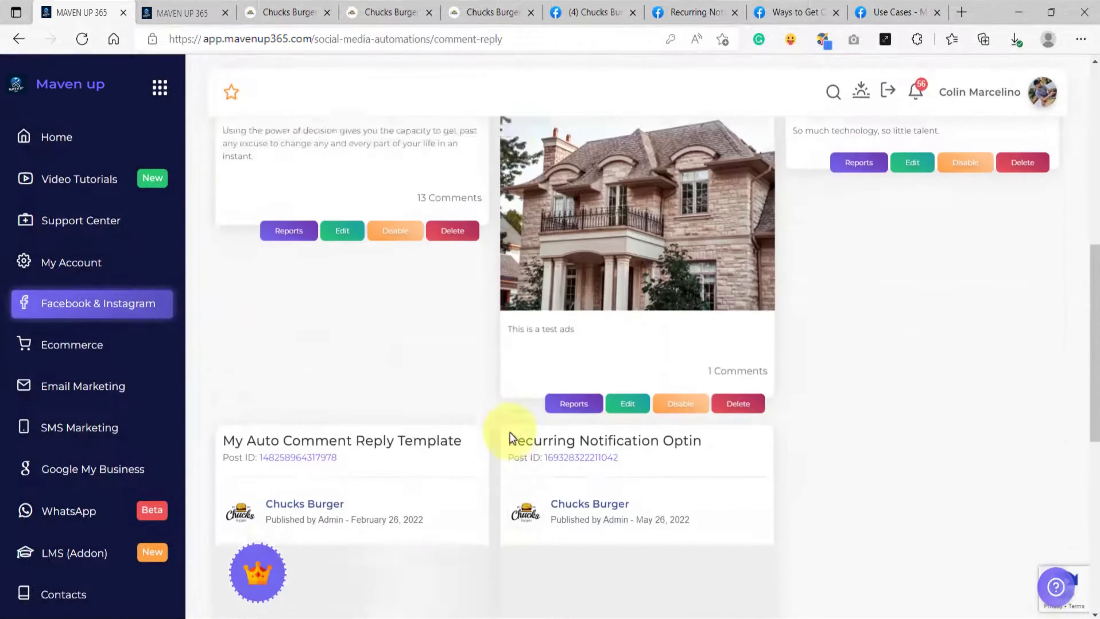
pyautogui.scroll(4, 447, 425)
pyautogui.scroll(2, 447, 424)
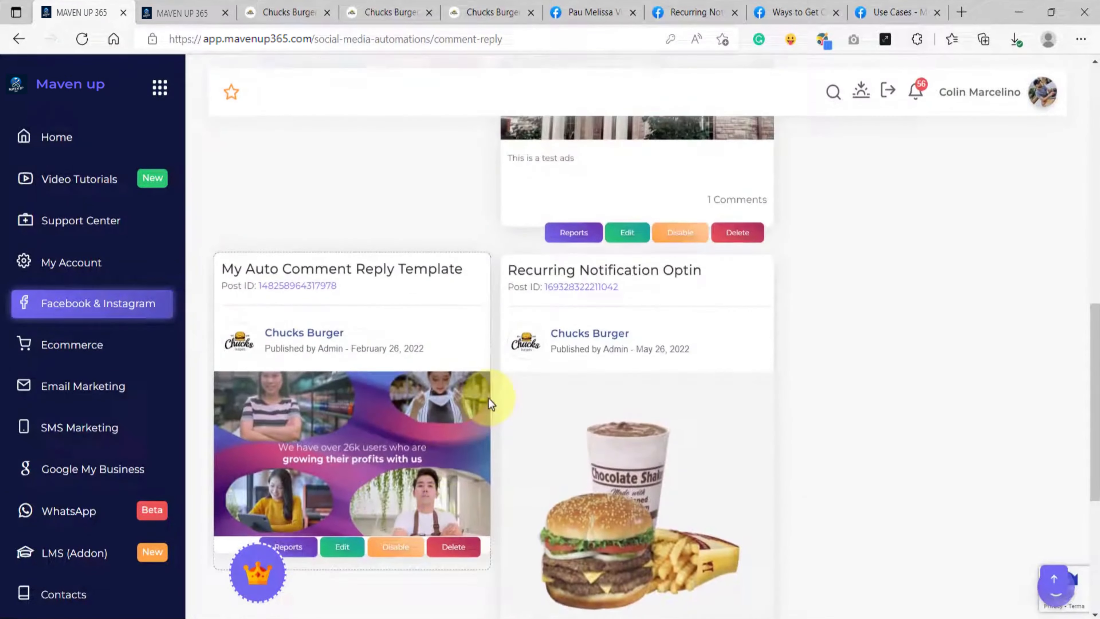
pyautogui.moveTo(508, 265); pyautogui.dragTo(692, 277)
pyautogui.click(664, 307)
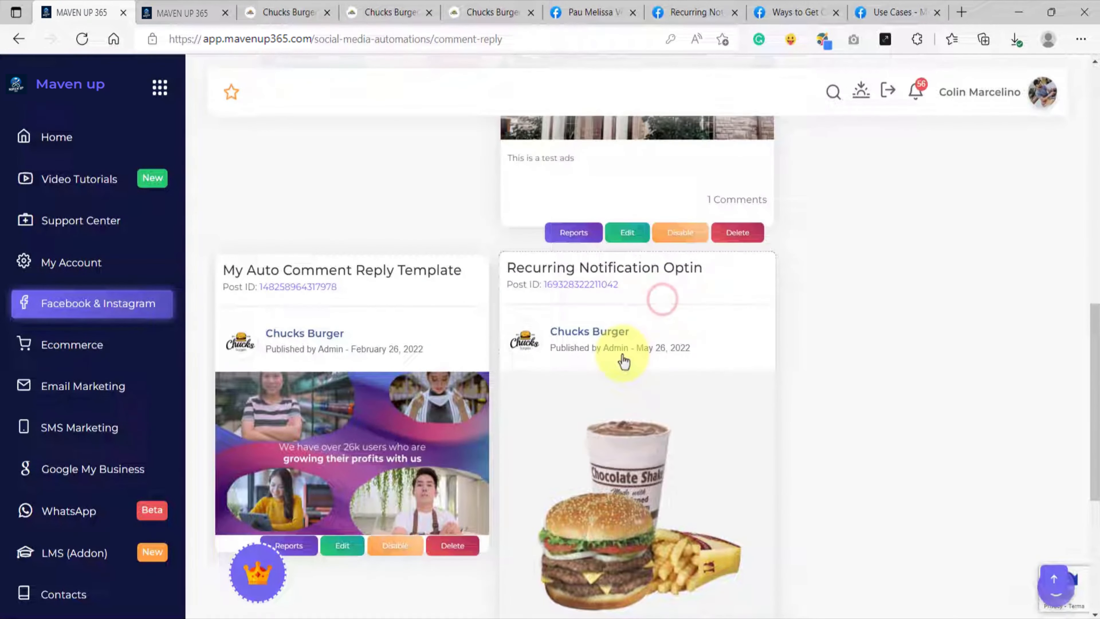
pyautogui.click(601, 338)
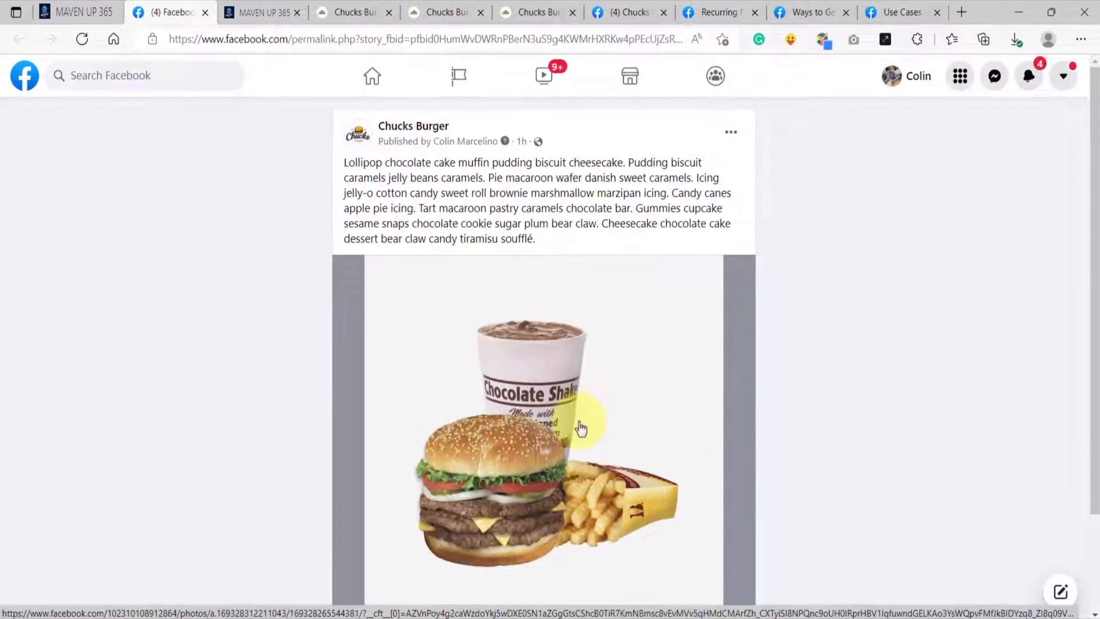
# Step: Switch the commenting identity on the post from Chucks Burger to the personal profile
pyautogui.scroll(-3, 593, 446)
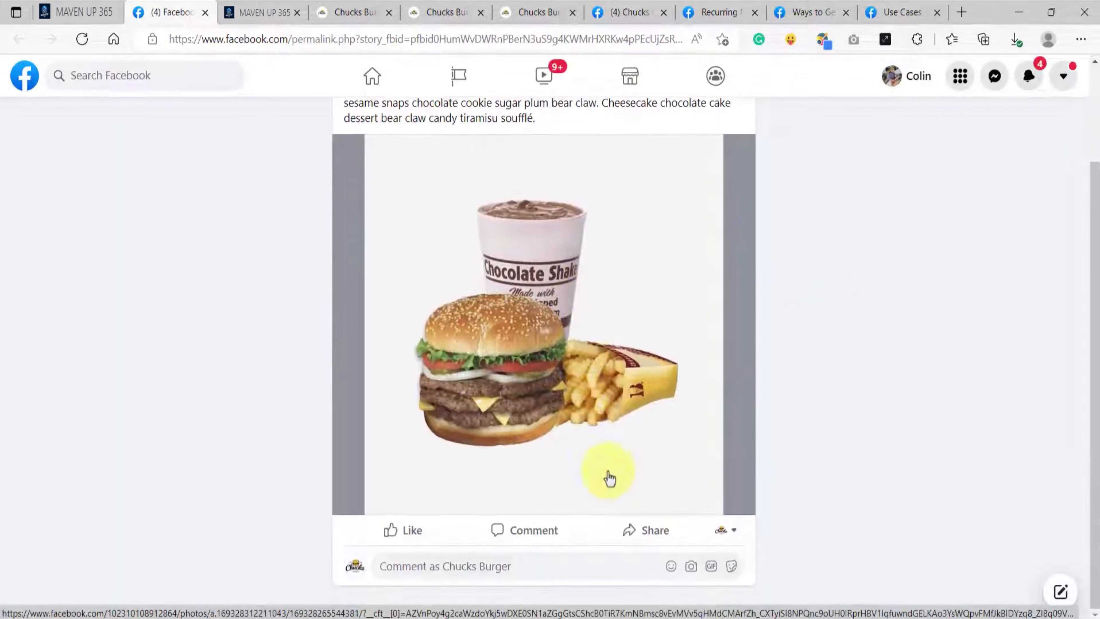
pyautogui.click(732, 540)
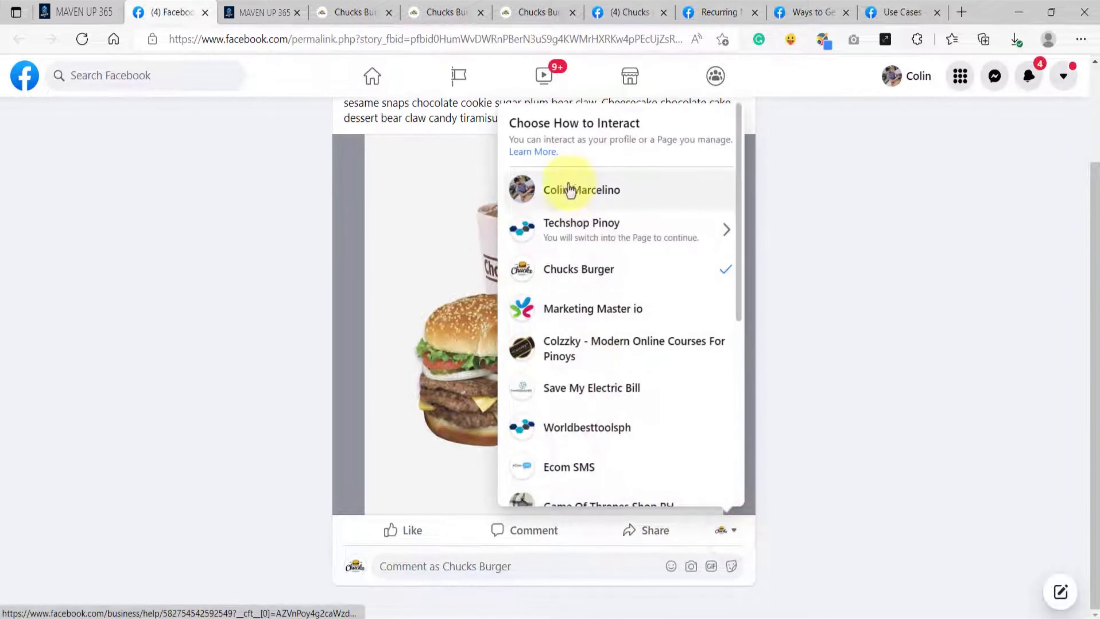
pyautogui.click(594, 192)
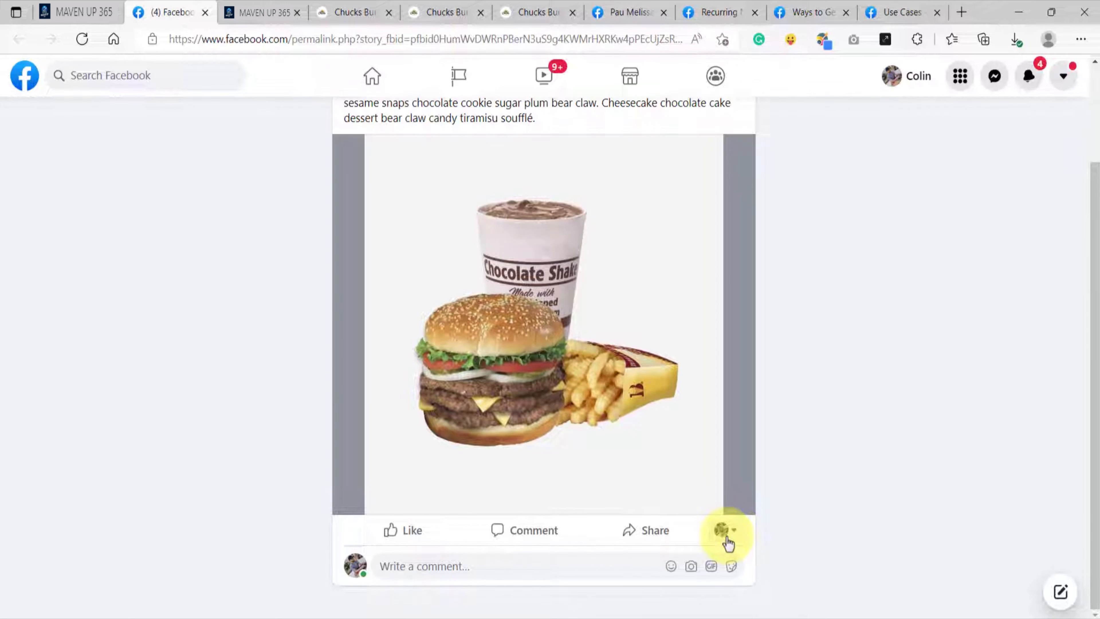
pyautogui.click(728, 537)
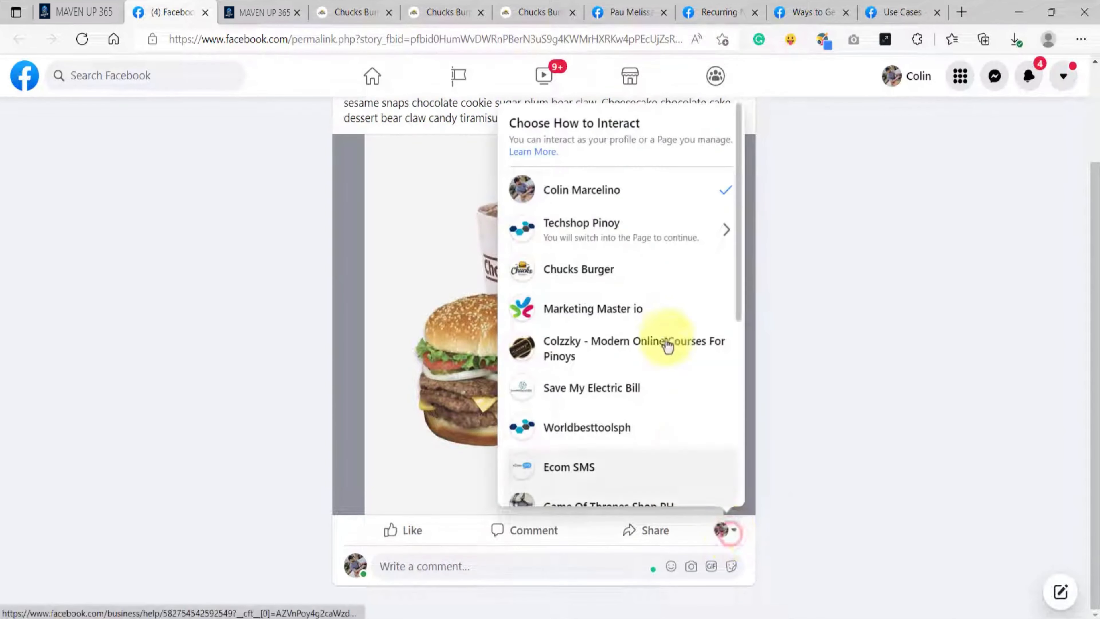
pyautogui.click(600, 182)
# Step: Post the comment "Give me discount!" on the burger post to trigger the auto reply
pyautogui.click(460, 565)
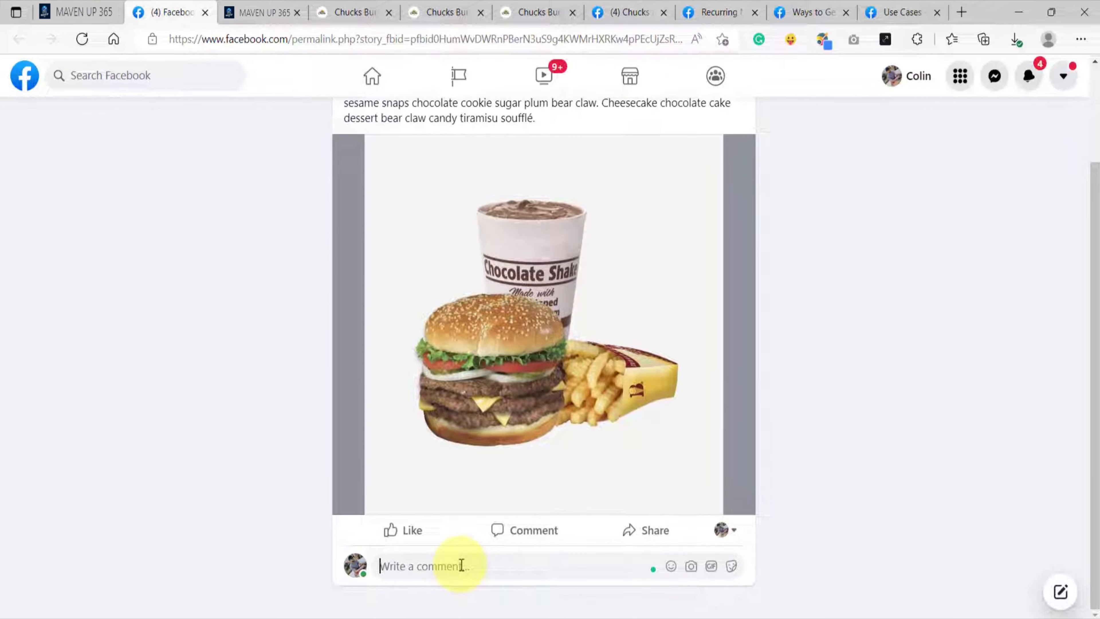
pyautogui.write('Give me the')
pyautogui.write(' shake!')
pyautogui.press('Return')
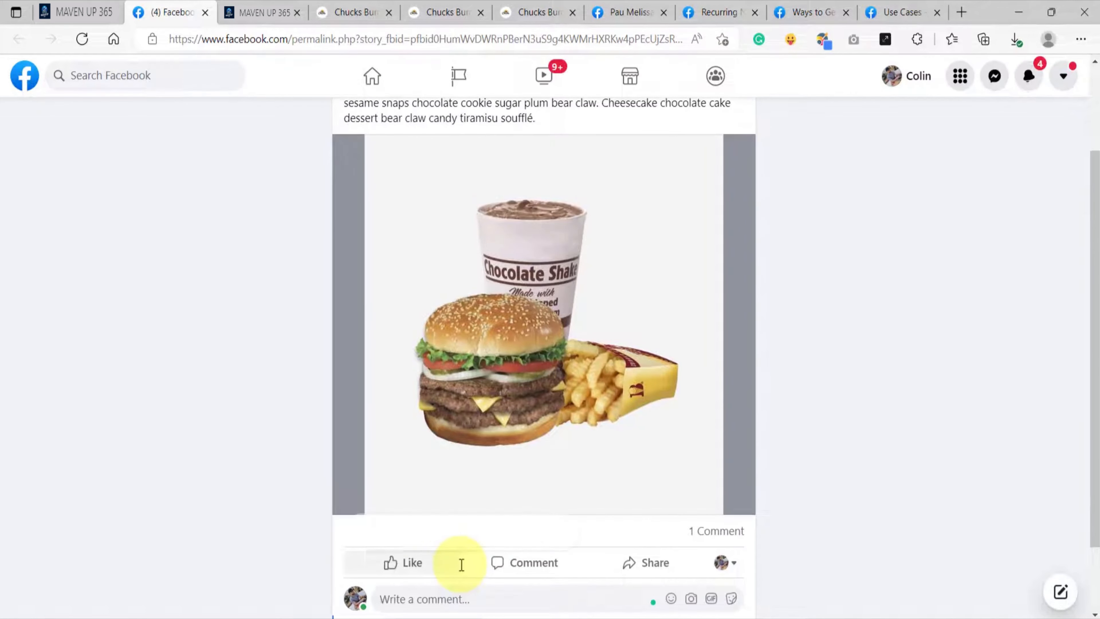
pyautogui.scroll(-2, 852, 460)
pyautogui.click(849, 457)
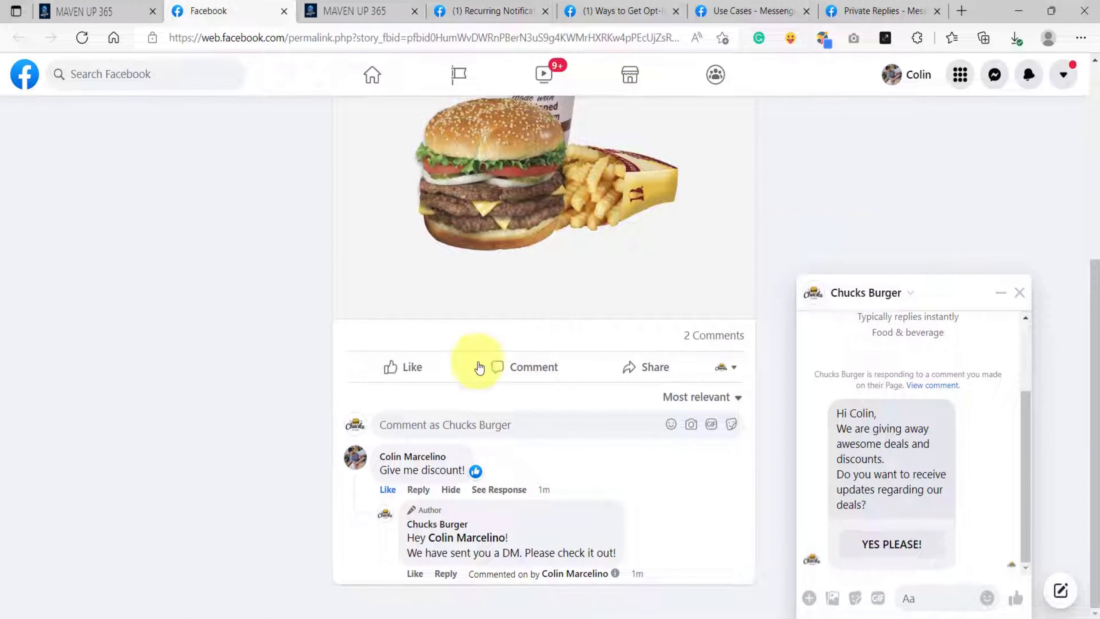
# Step: Examine the automatic comment reply and the private opt-in message from Chucks Burger in the chat
pyautogui.moveTo(406, 542); pyautogui.dragTo(611, 559)
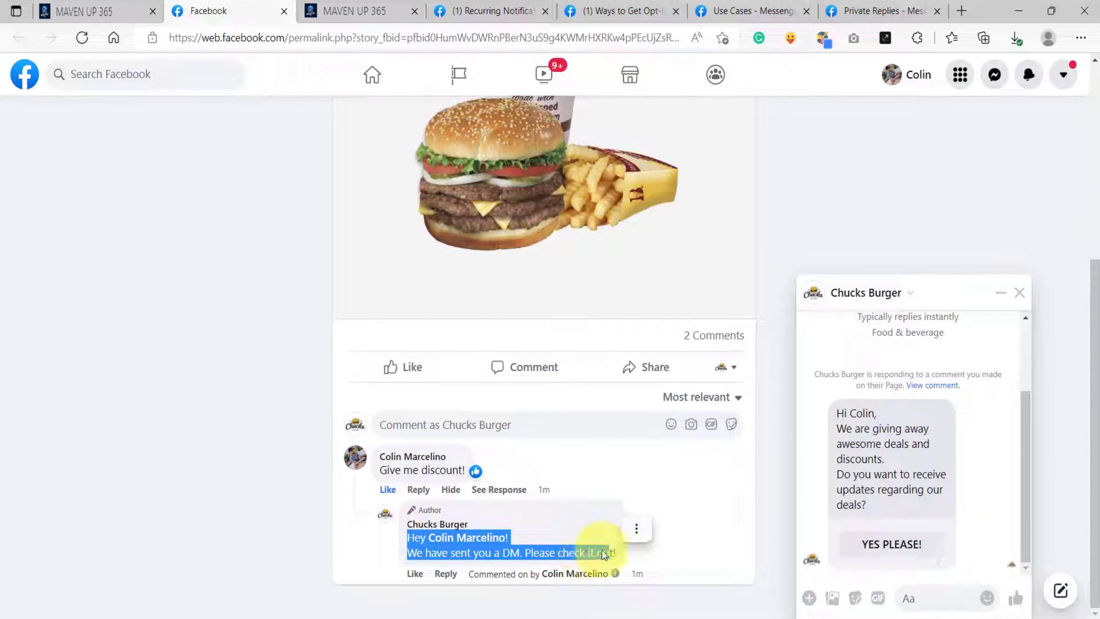
pyautogui.click(871, 442)
pyautogui.moveTo(837, 412); pyautogui.dragTo(886, 508)
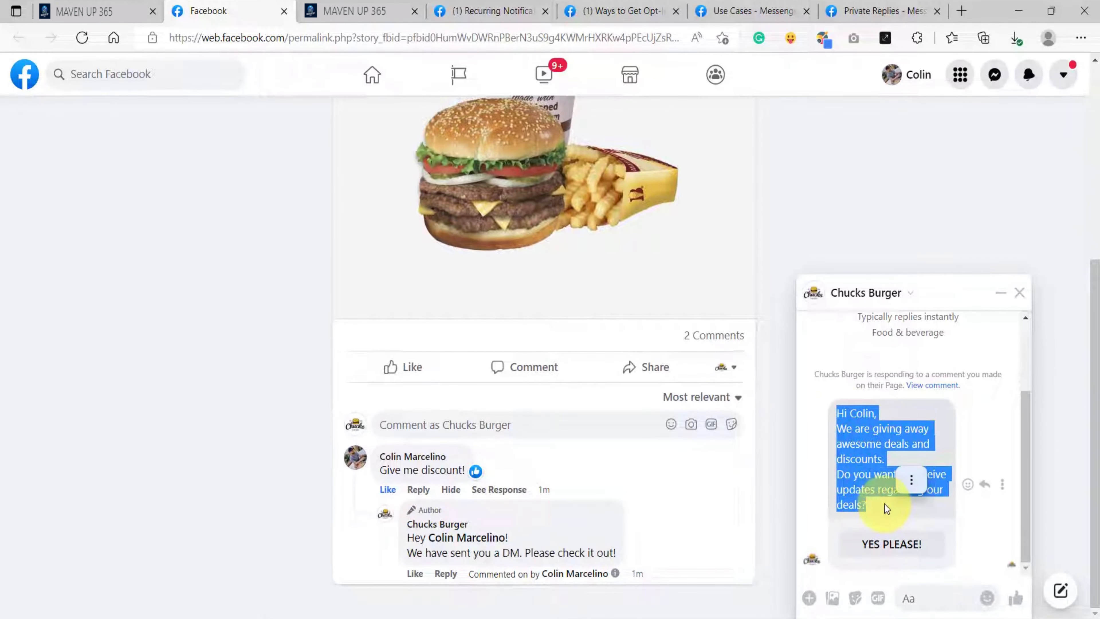
pyautogui.click(884, 504)
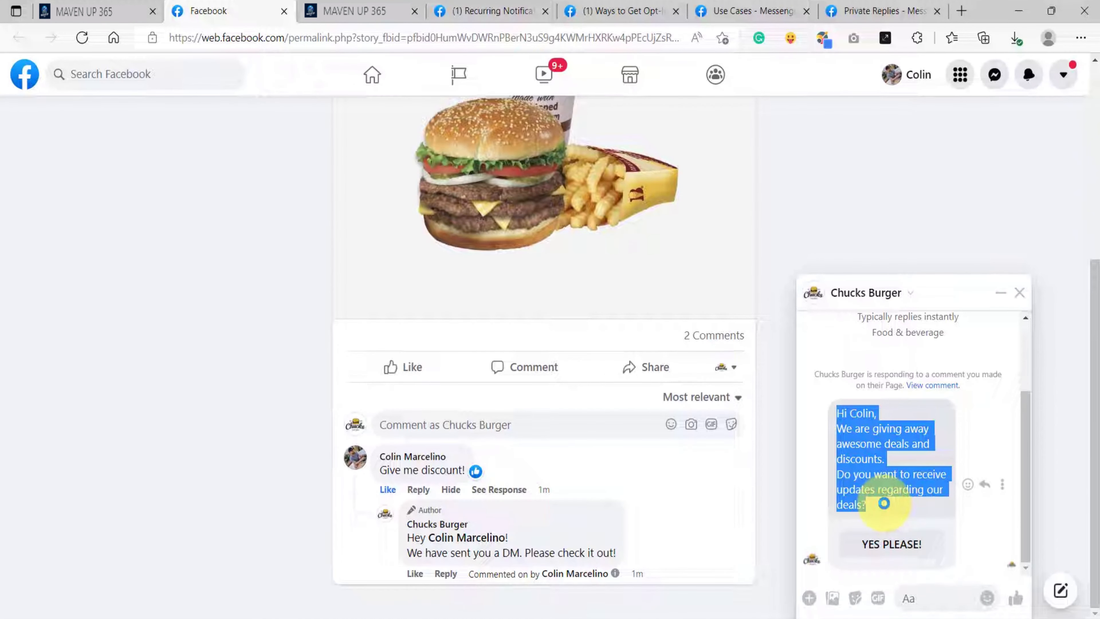
pyautogui.click(885, 504)
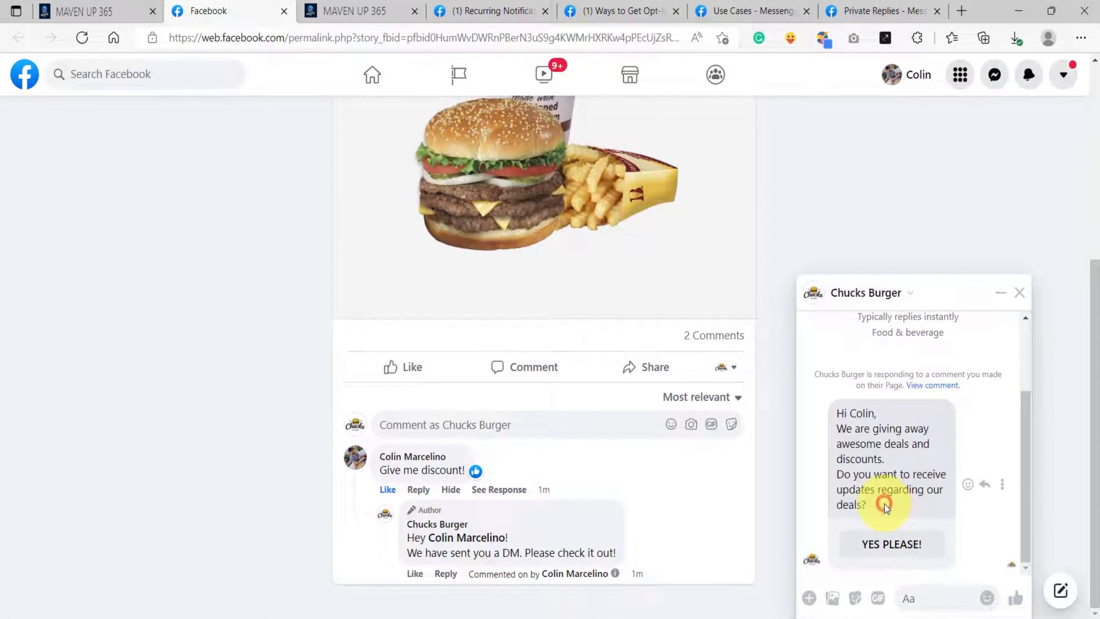
# Step: Accept the opt-in offer with YES PLEASE! and subscribe to daily messages for Receive Daily Special Deals
pyautogui.click(884, 546)
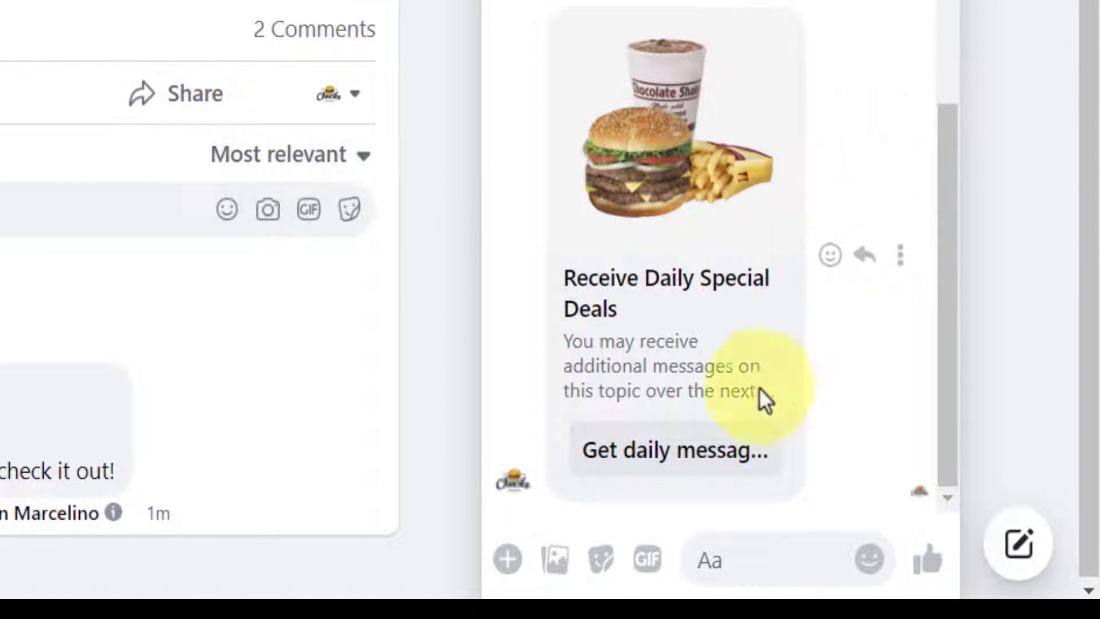
pyautogui.click(687, 460)
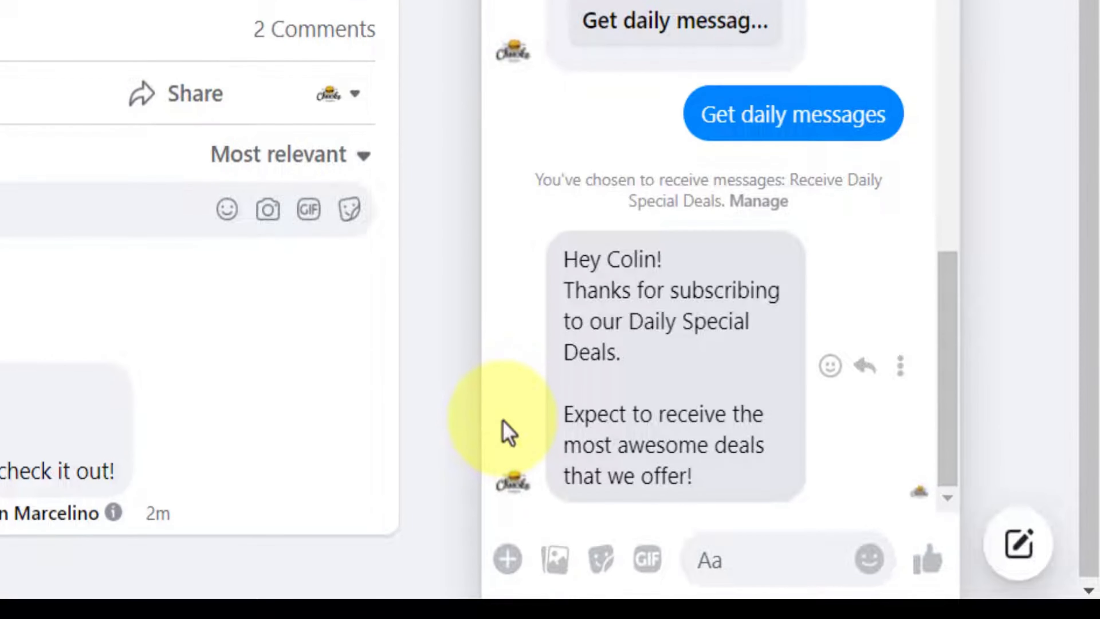
# Step: Look back through the chat conversation to review the Receive Daily Special Deals opt-in card
pyautogui.scroll(5, 233, 177)
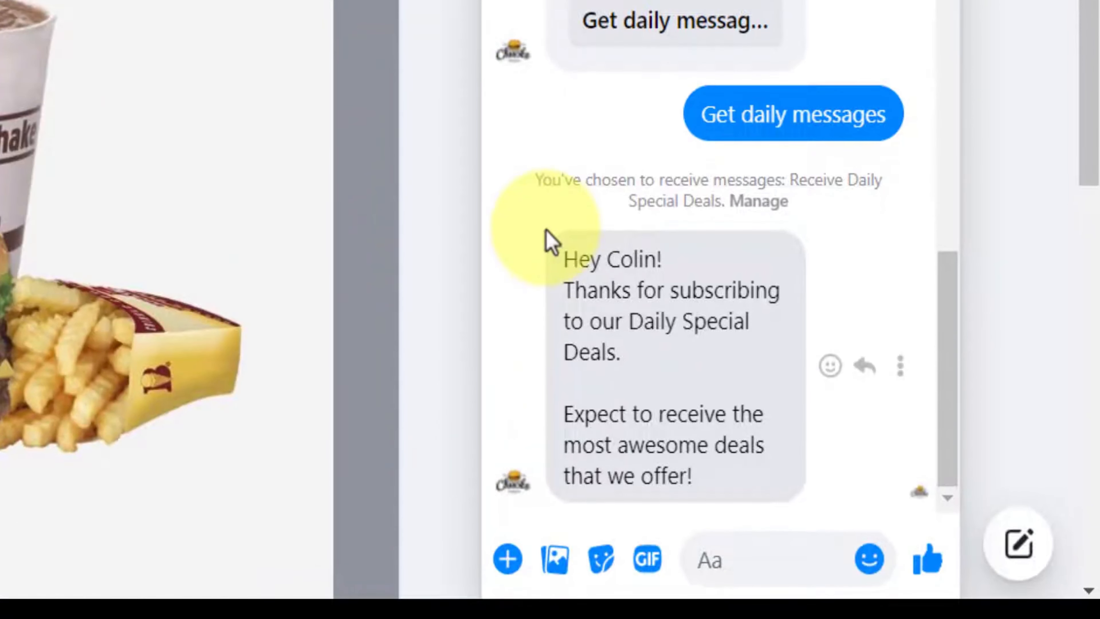
pyautogui.moveTo(940, 362); pyautogui.dragTo(938, 180)
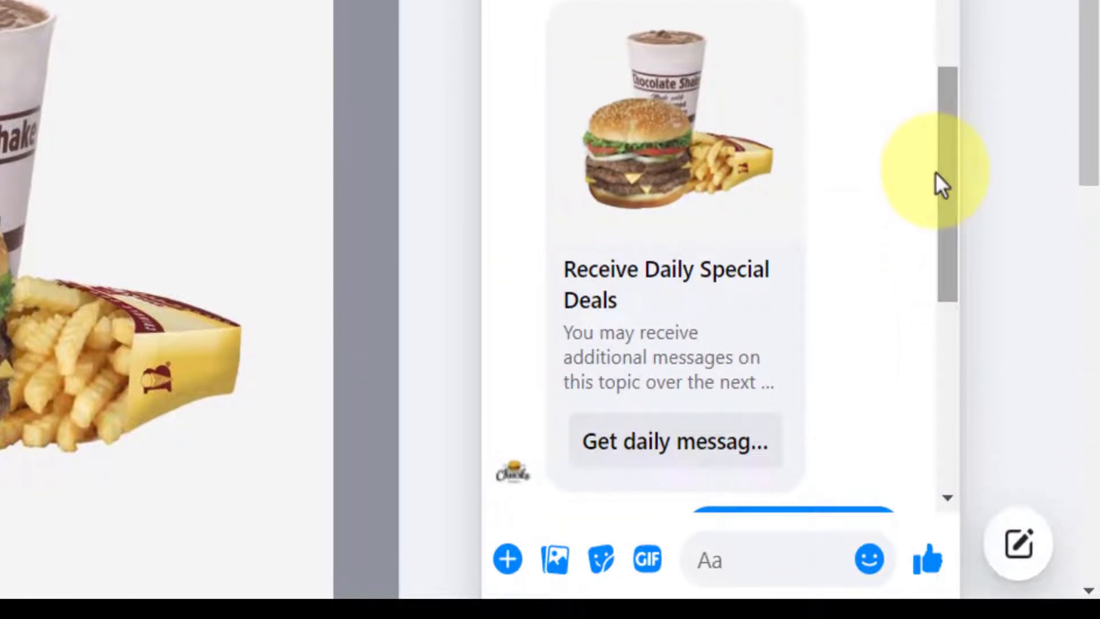